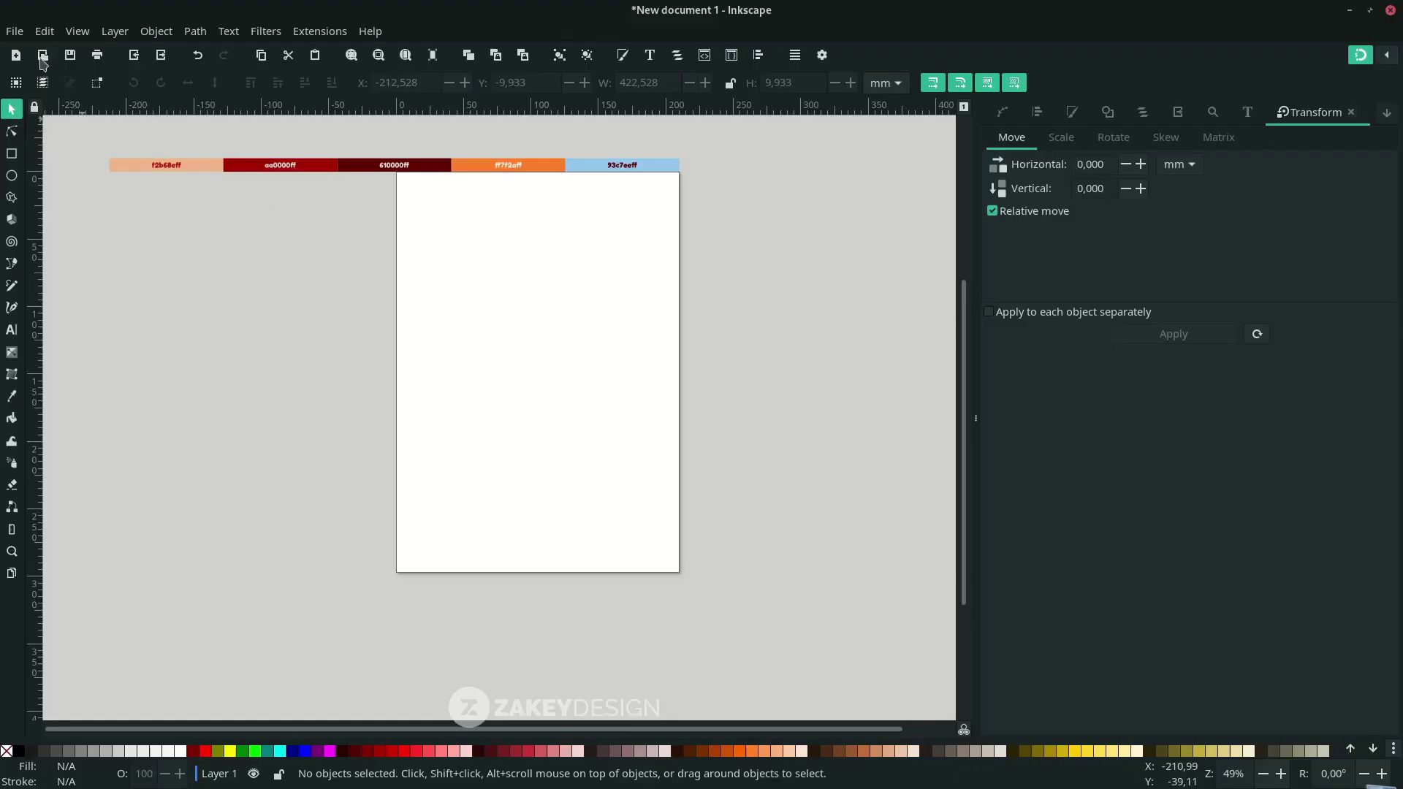
- Show the File menu for the new document with the colour swatch strip
left_click(14, 32)
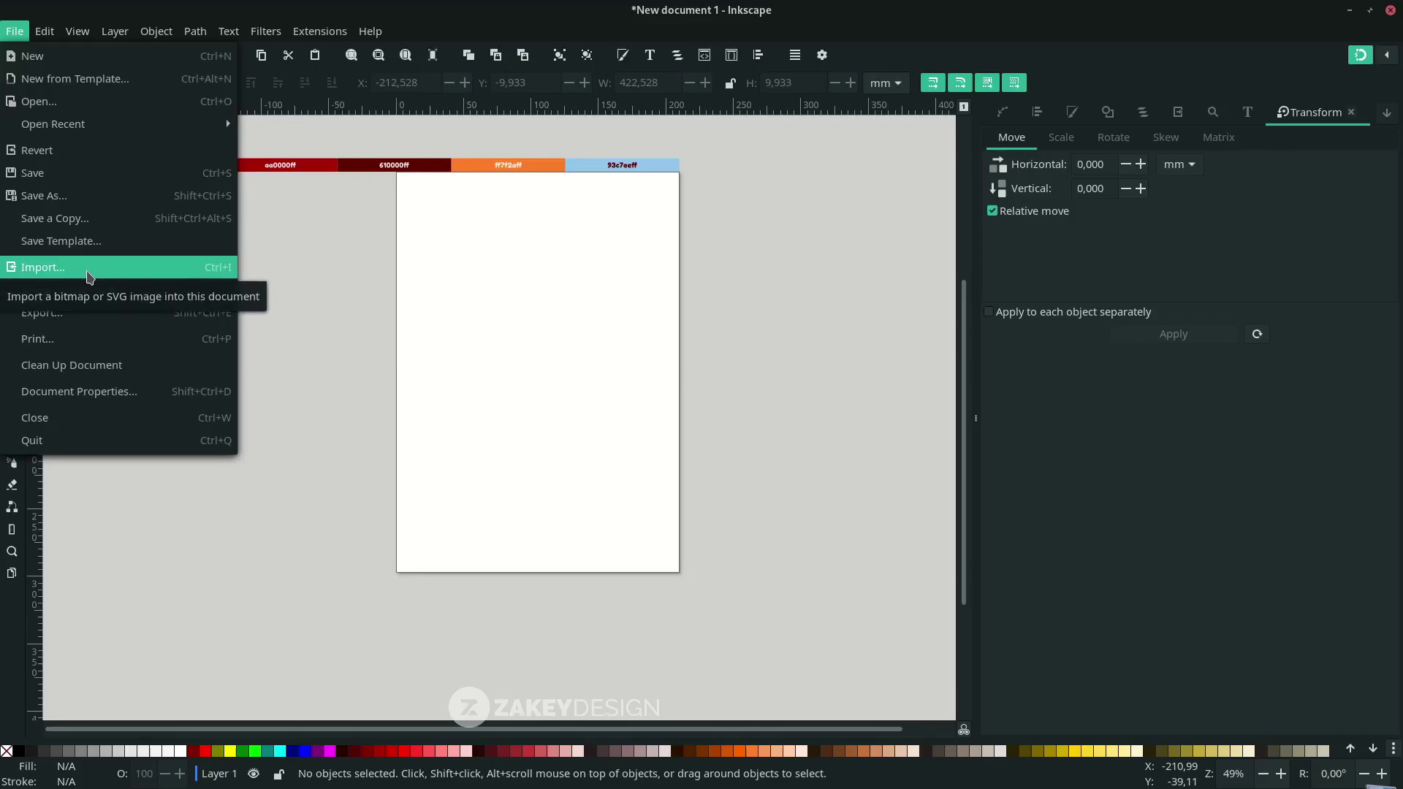
- Import LaVineDunk1.jpg into the document as an embedded image
left_click(88, 275)
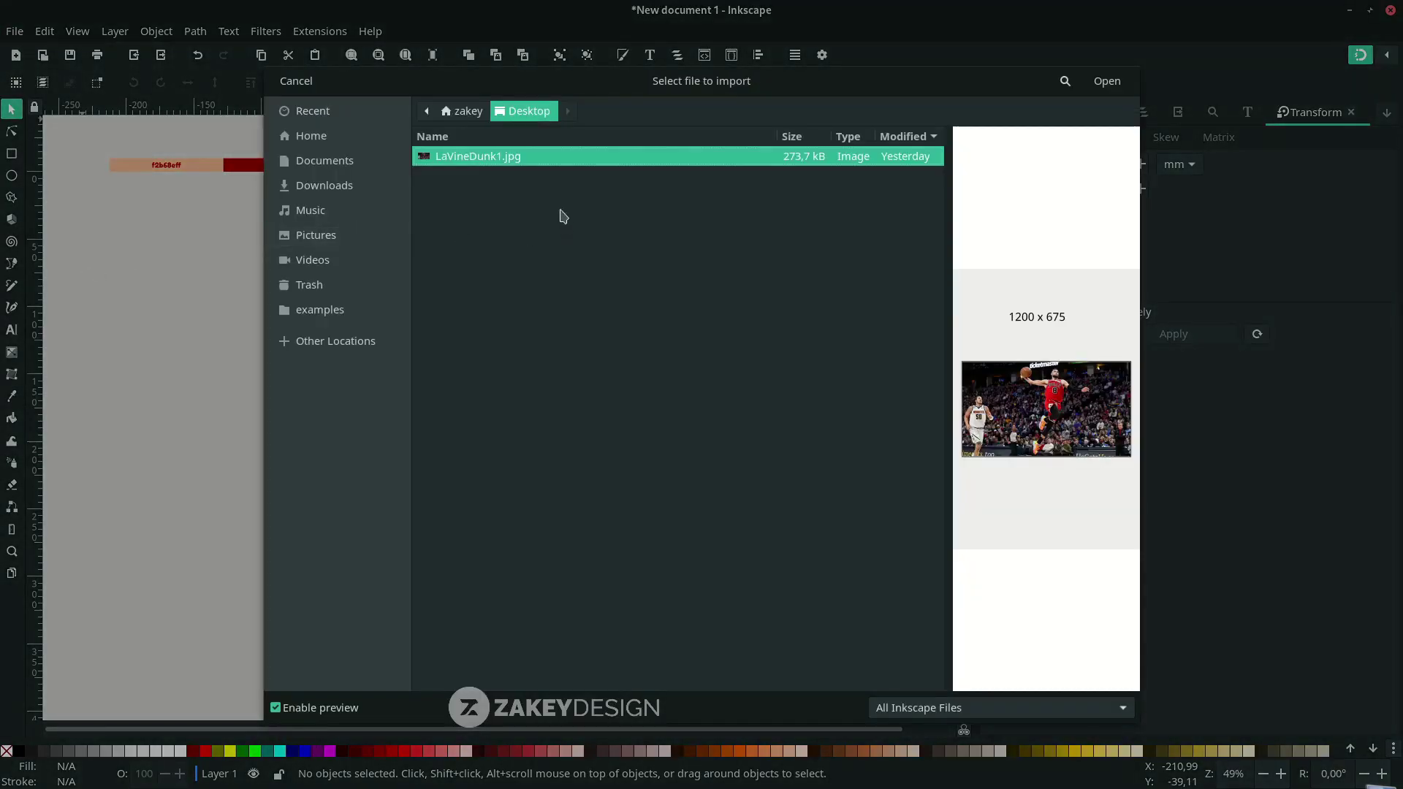
double_click(576, 162)
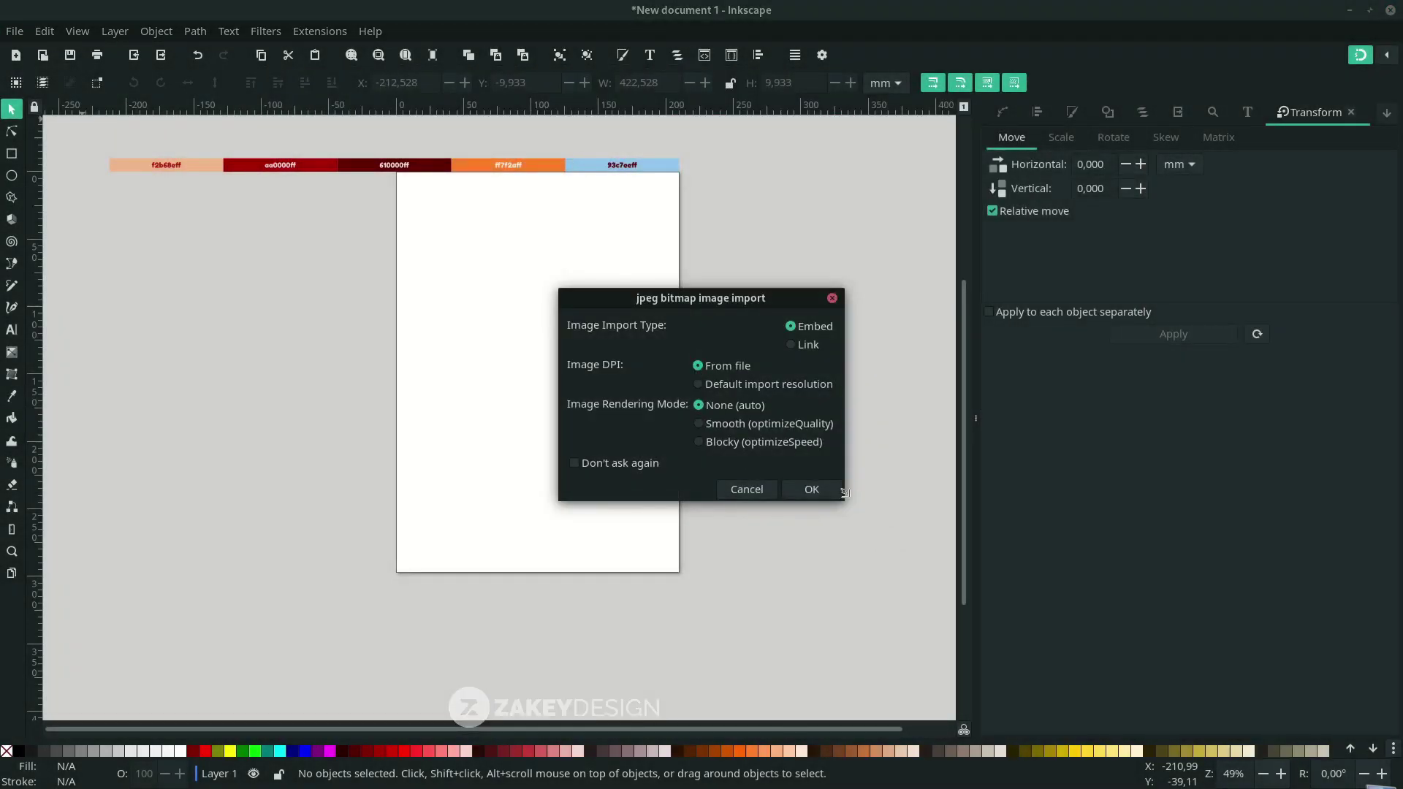
left_click(811, 490)
- Leave the photo at the page's top-left corner, X 0, Y 0, undoing the trial resize and move
mouse_move(774, 244)
left_mouse_down()
mouse_move(706, 344)
mouse_move(637, 368)
left_mouse_up()
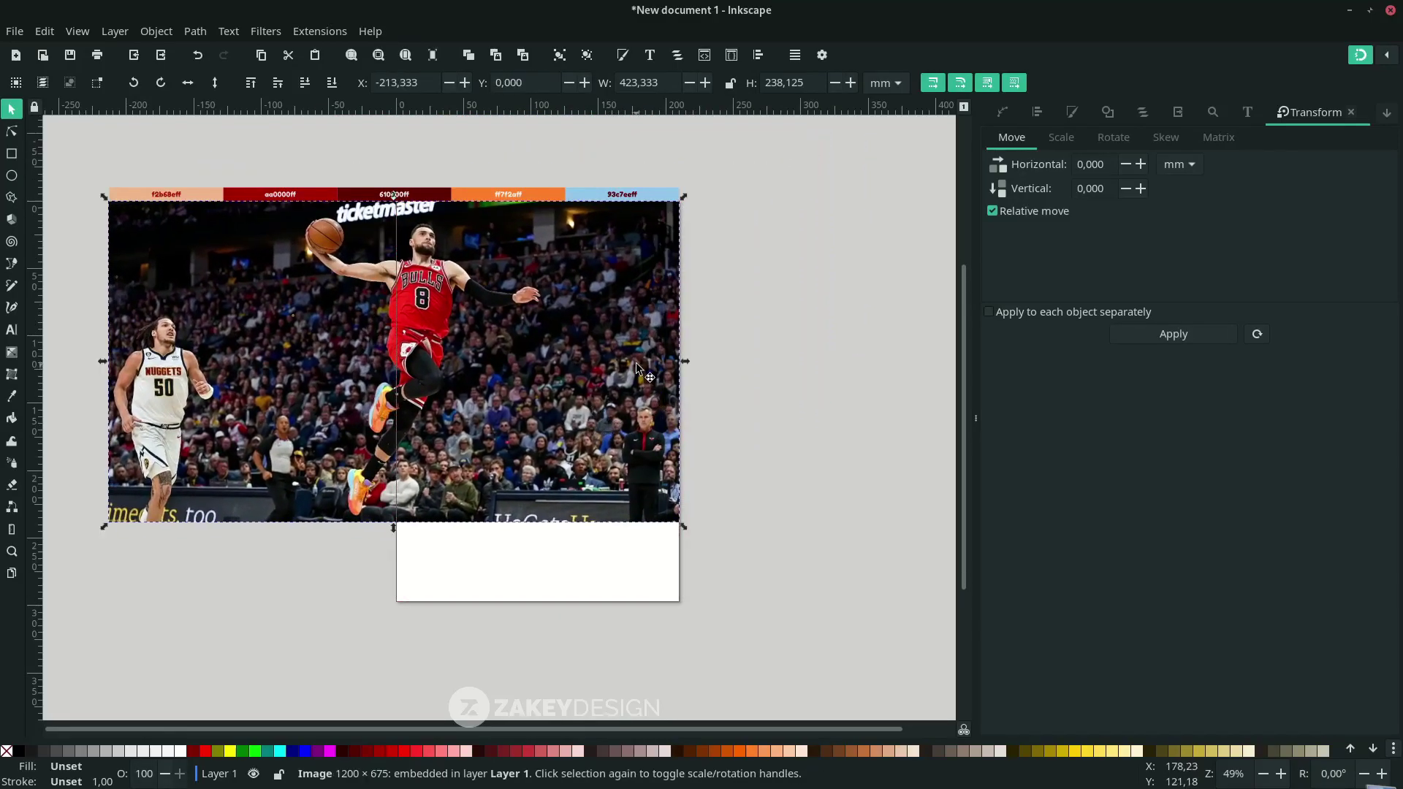
key("ctrl+shift+r")
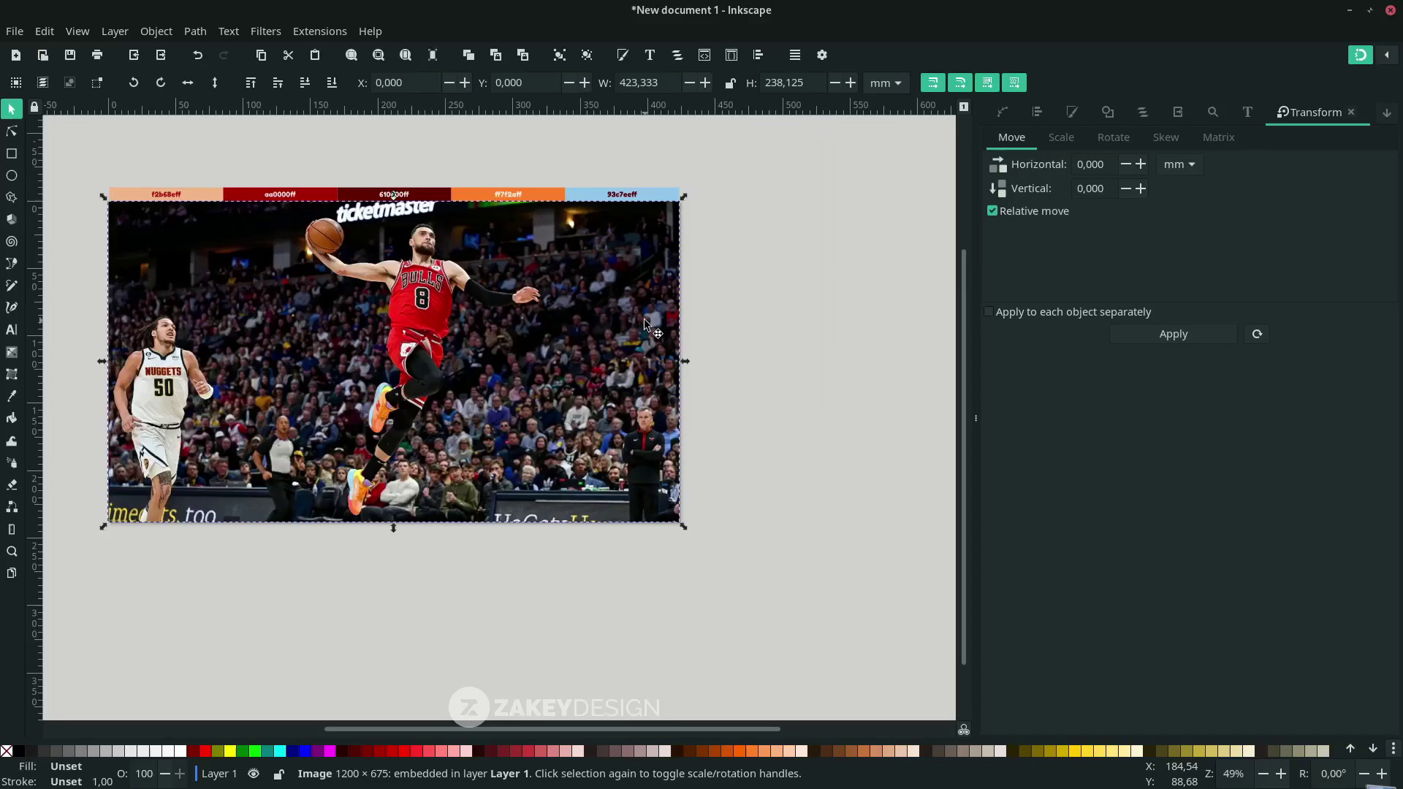
key("ctrl+z")
left_click_drag(526, 331, 722, 439)
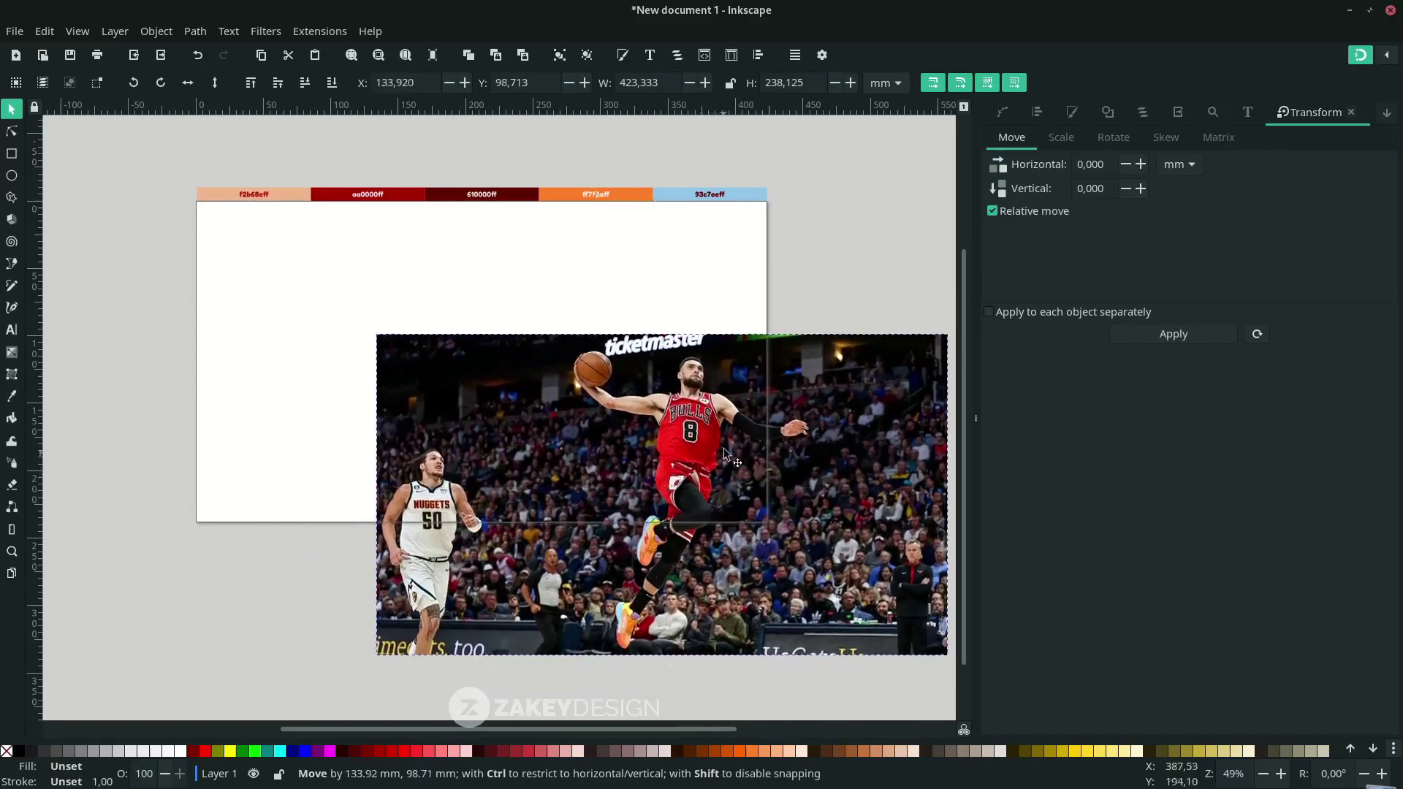
key("ctrl+z")
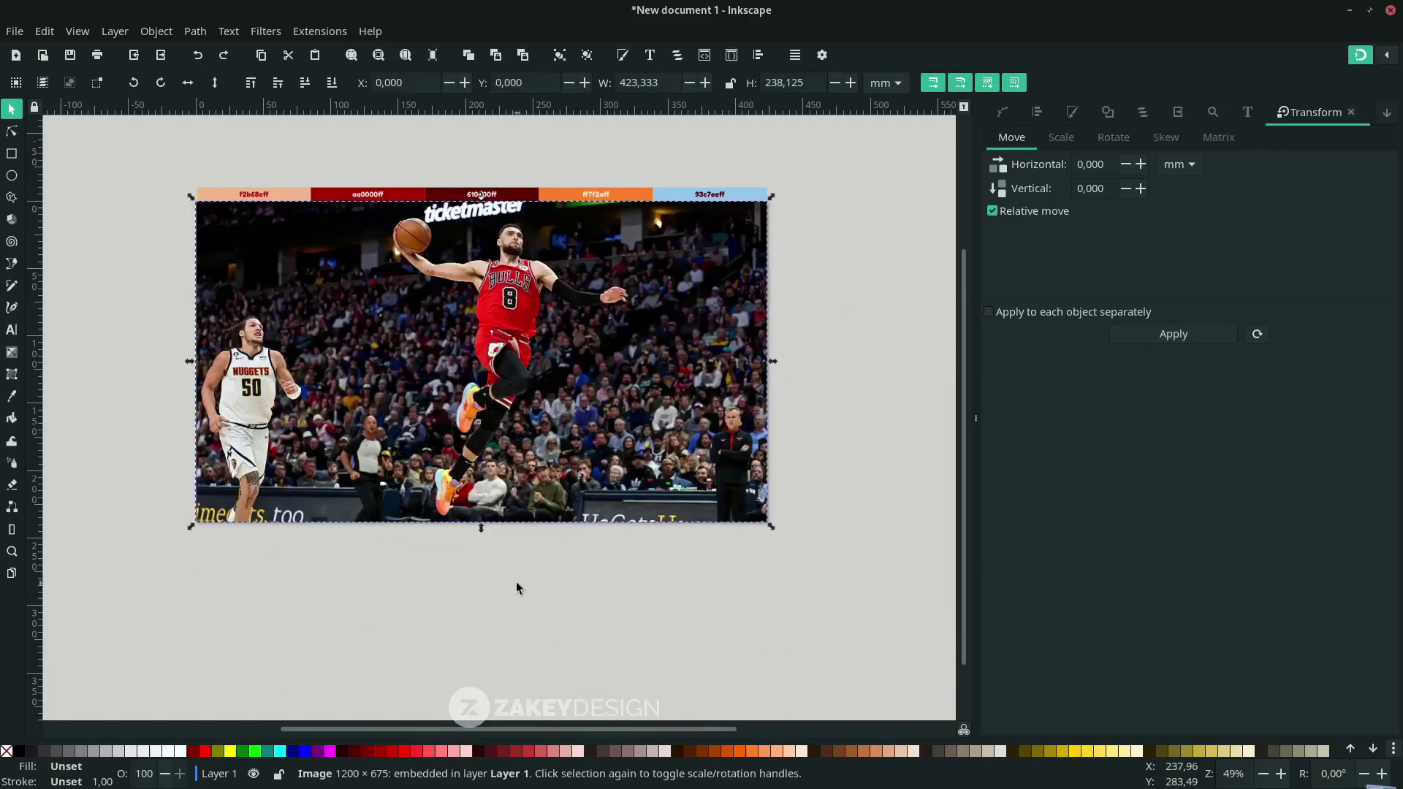
left_click(517, 586)
- Rename Layer 1 to Image, lock it, and add a Trace layer above it
left_click(1142, 113)
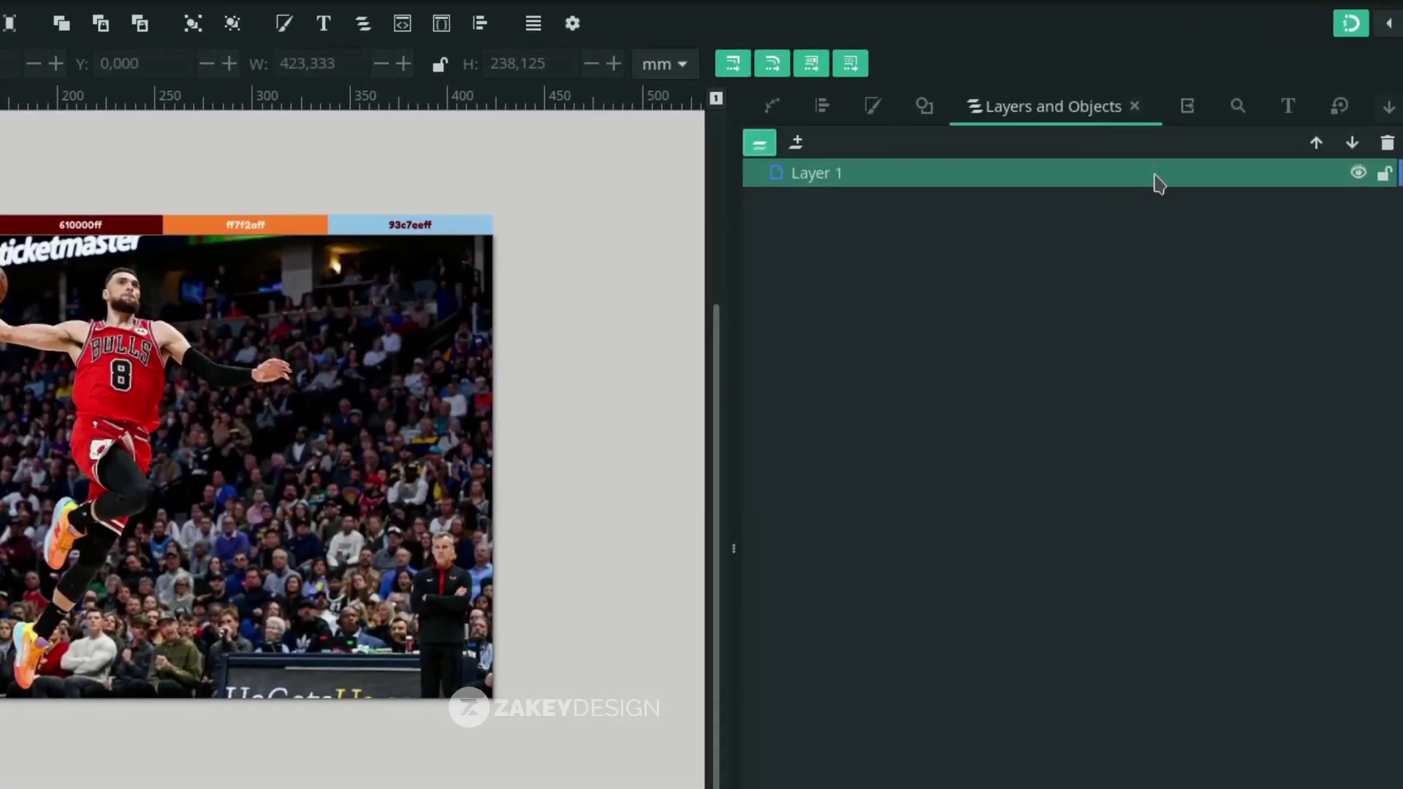
double_click(1224, 158)
key("Return")
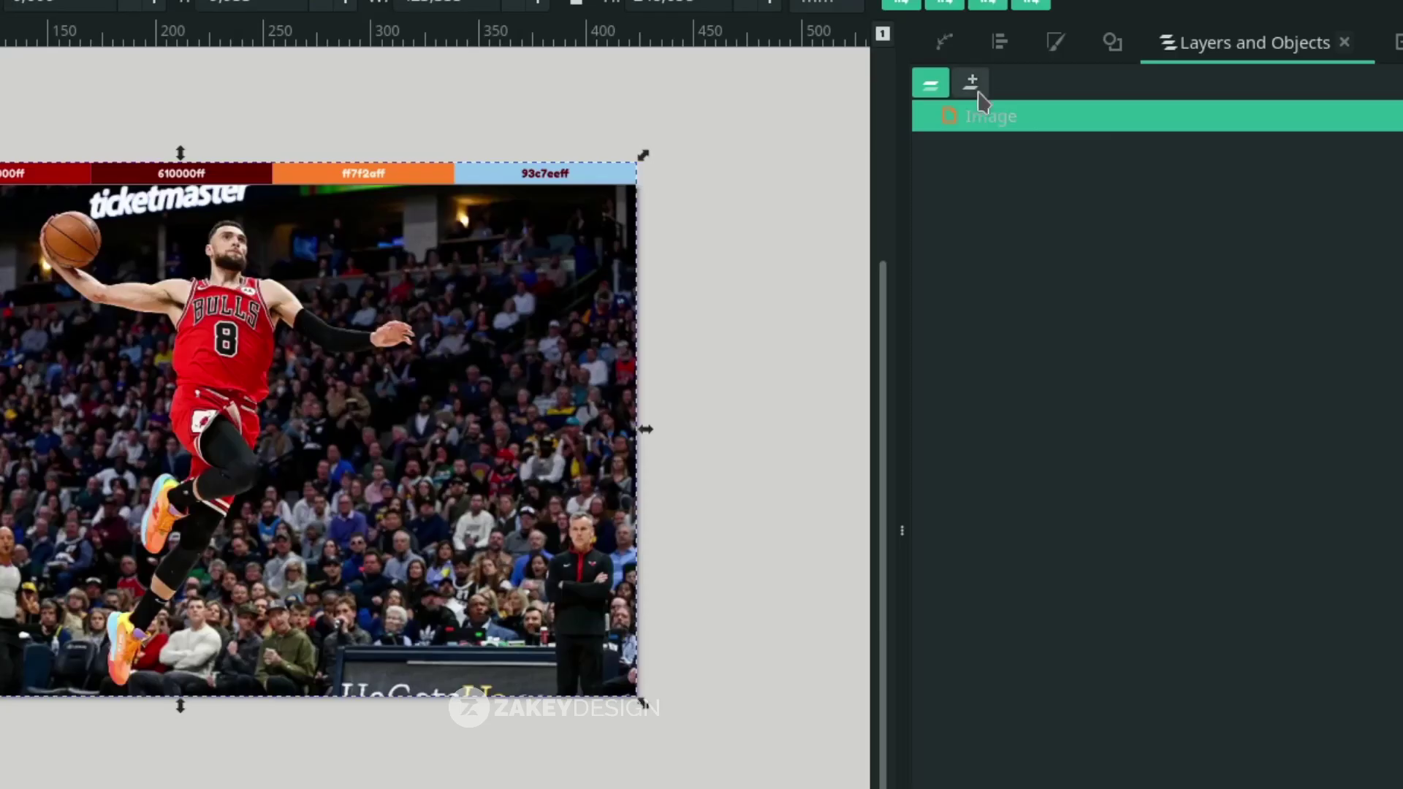
left_click(796, 143)
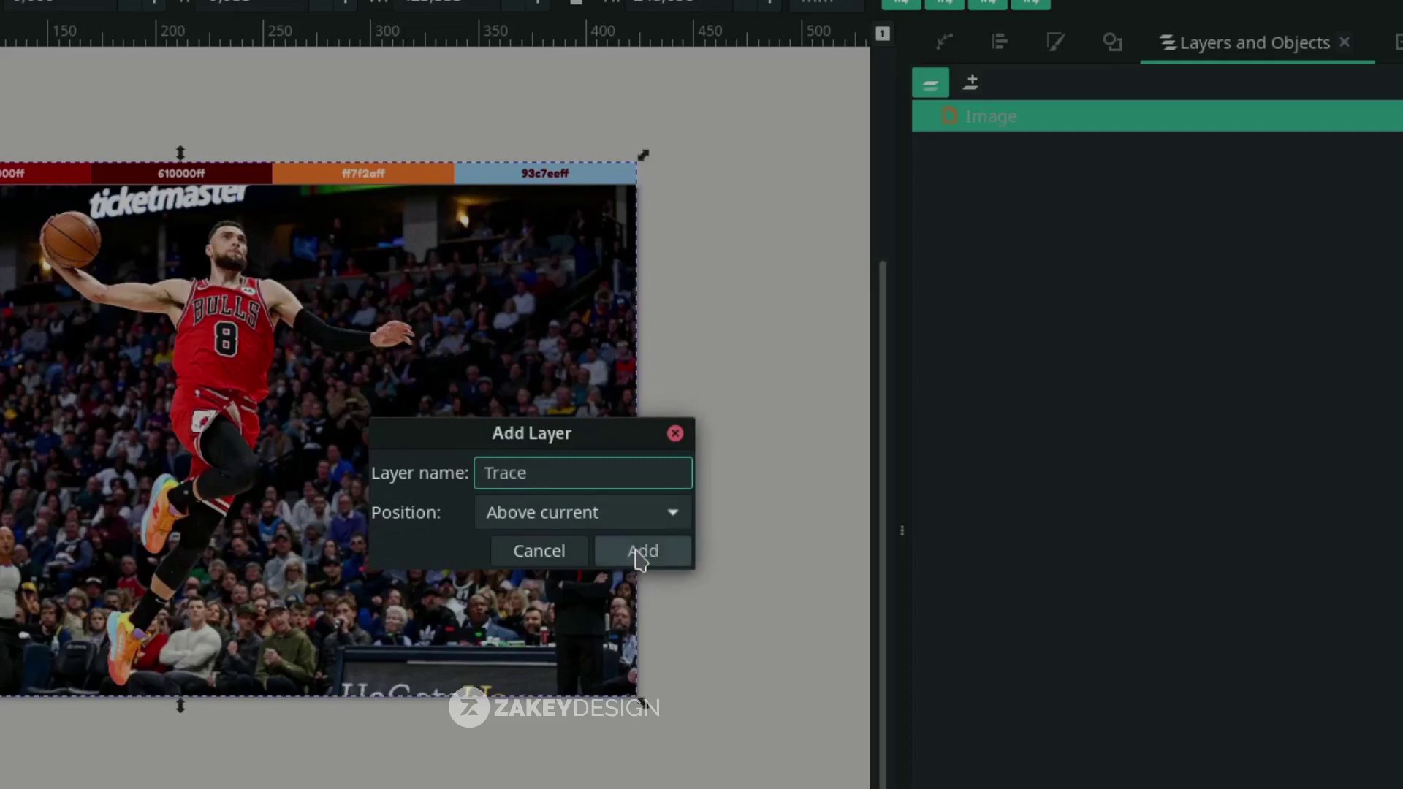
type("Trace")
left_click(637, 551)
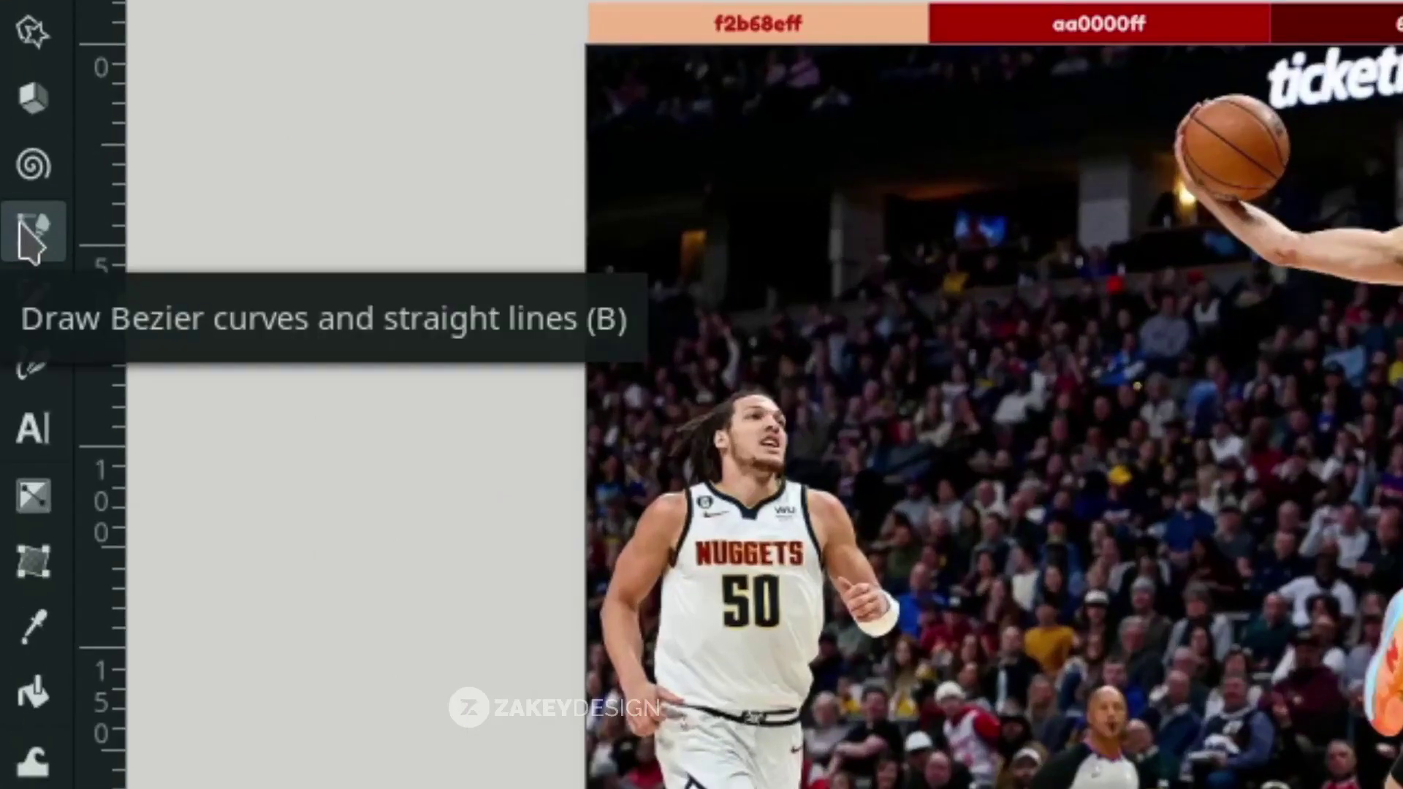
left_click(11, 264)
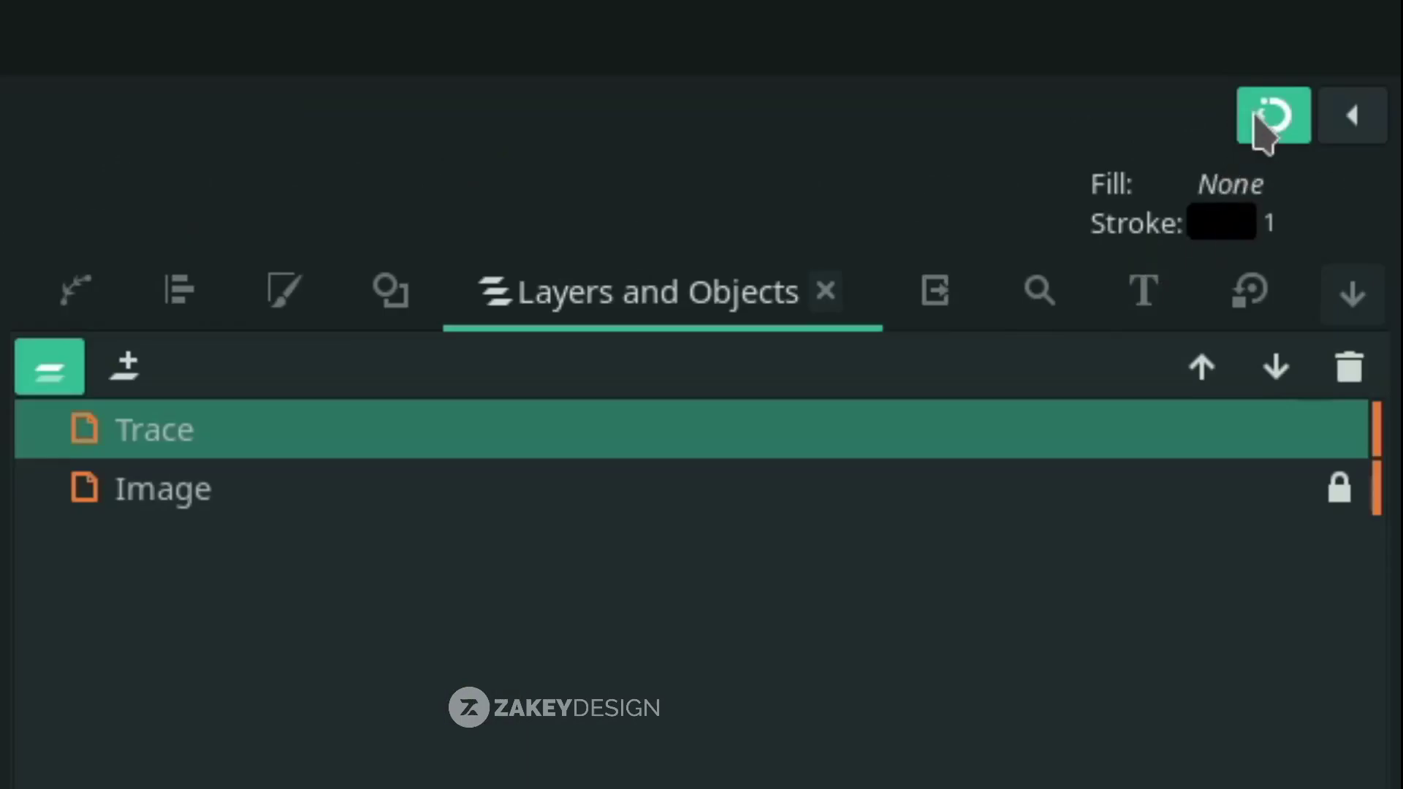
- With snapping off, trace the head outline around the jaw, chin, ear and top of head
left_click(1260, 117)
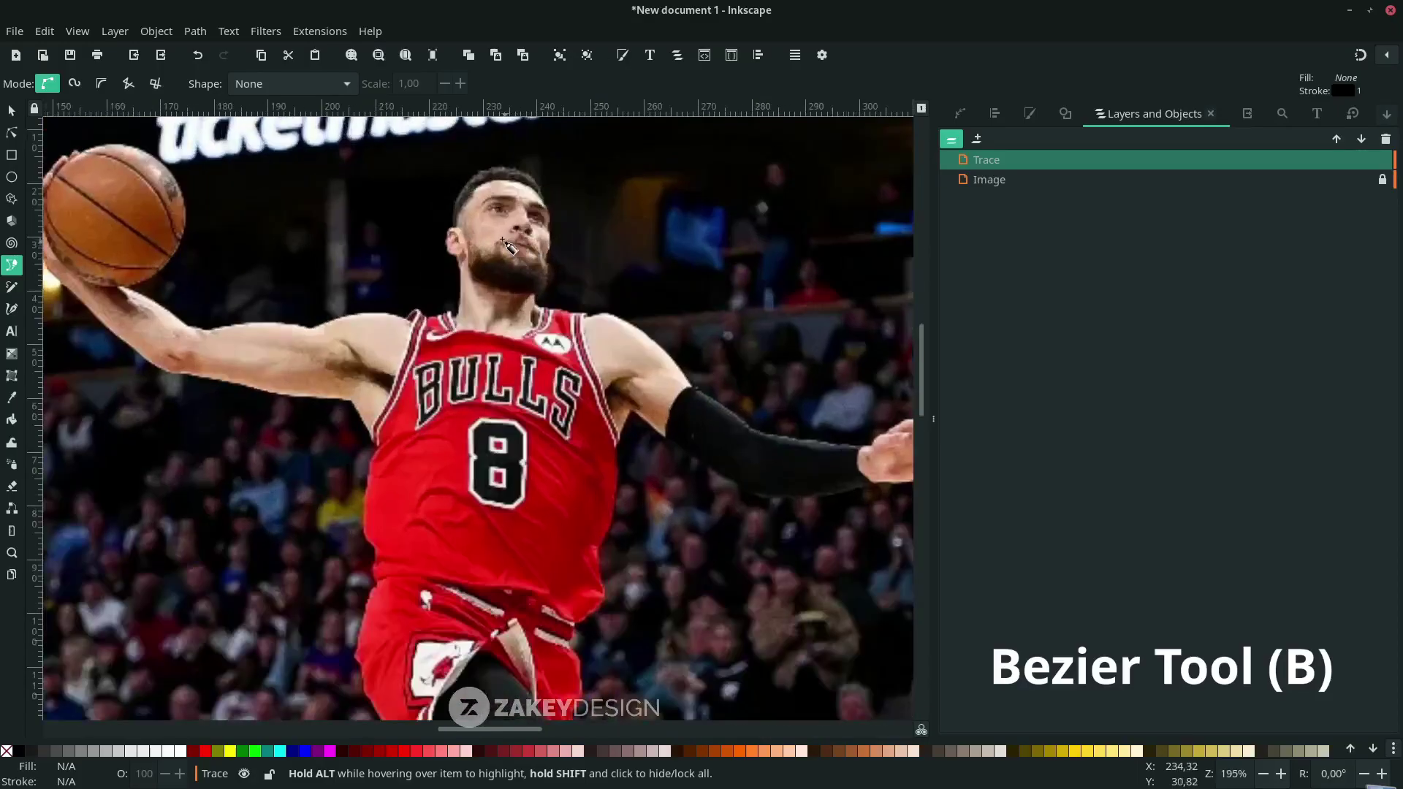
scroll(509, 247, "up", 4)
left_click(620, 320)
left_click(620, 453)
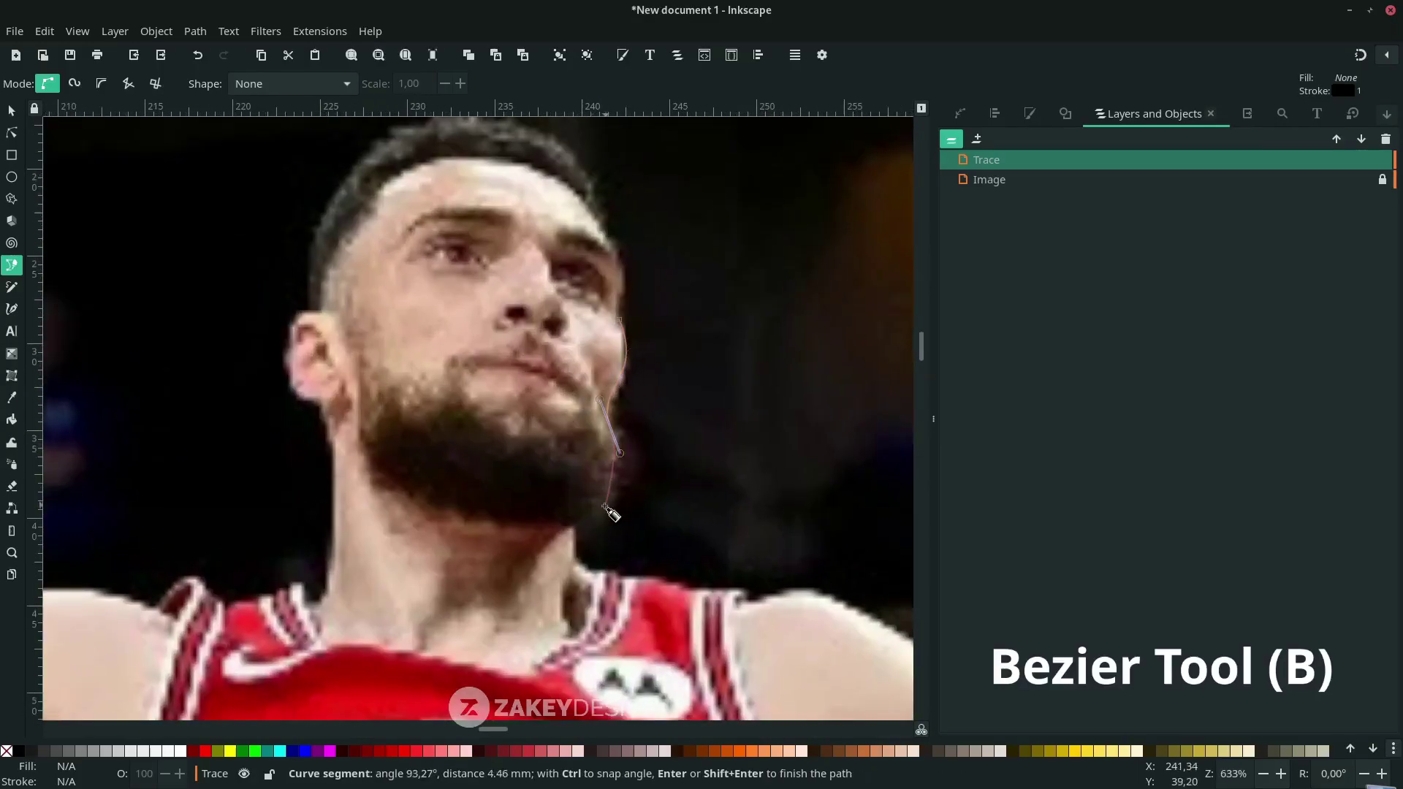
left_click_drag(511, 523, 453, 525)
scroll(370, 453, "up", 2)
left_click_drag(333, 375, 318, 365)
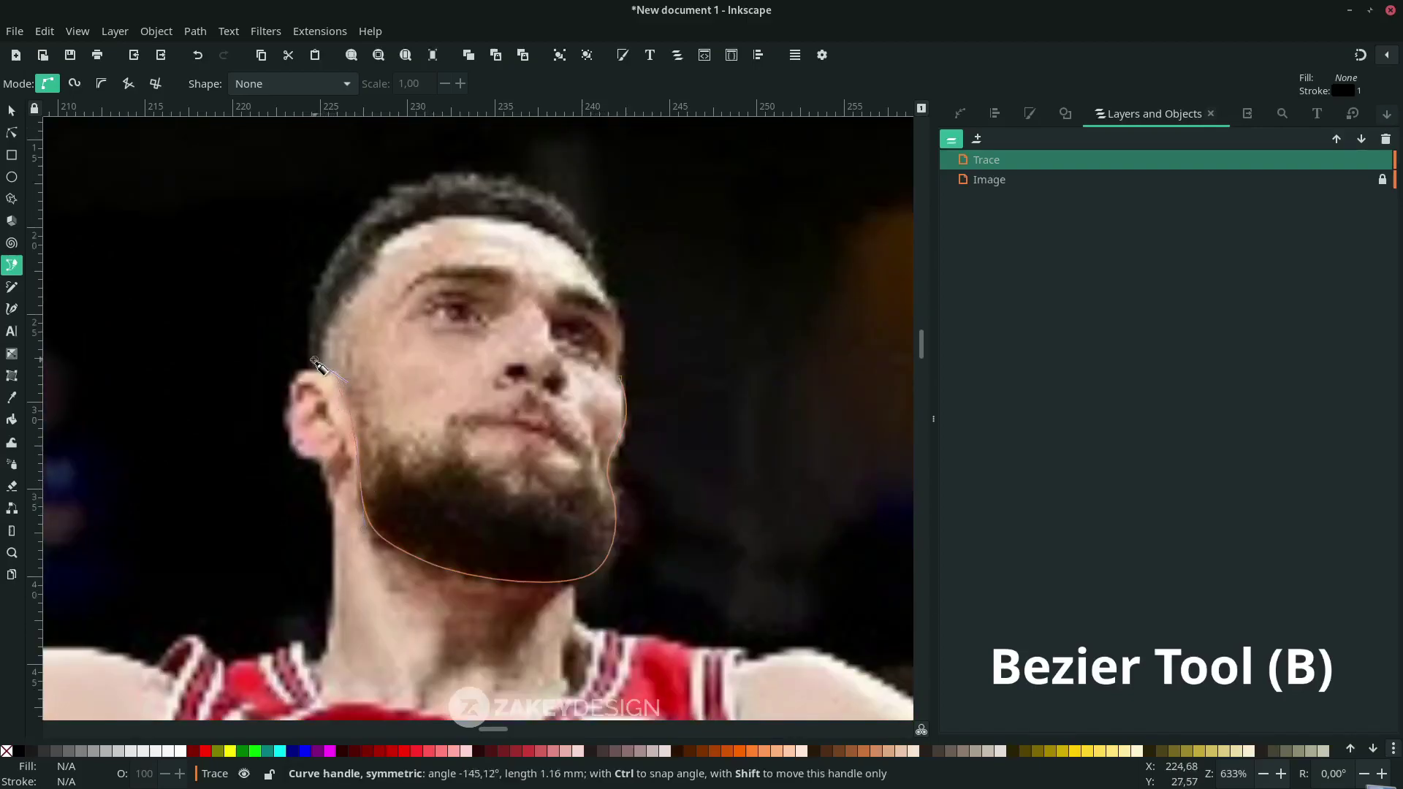
left_click_drag(448, 217, 504, 220)
left_click_drag(626, 327, 636, 406)
scroll(622, 375, "down", 1)
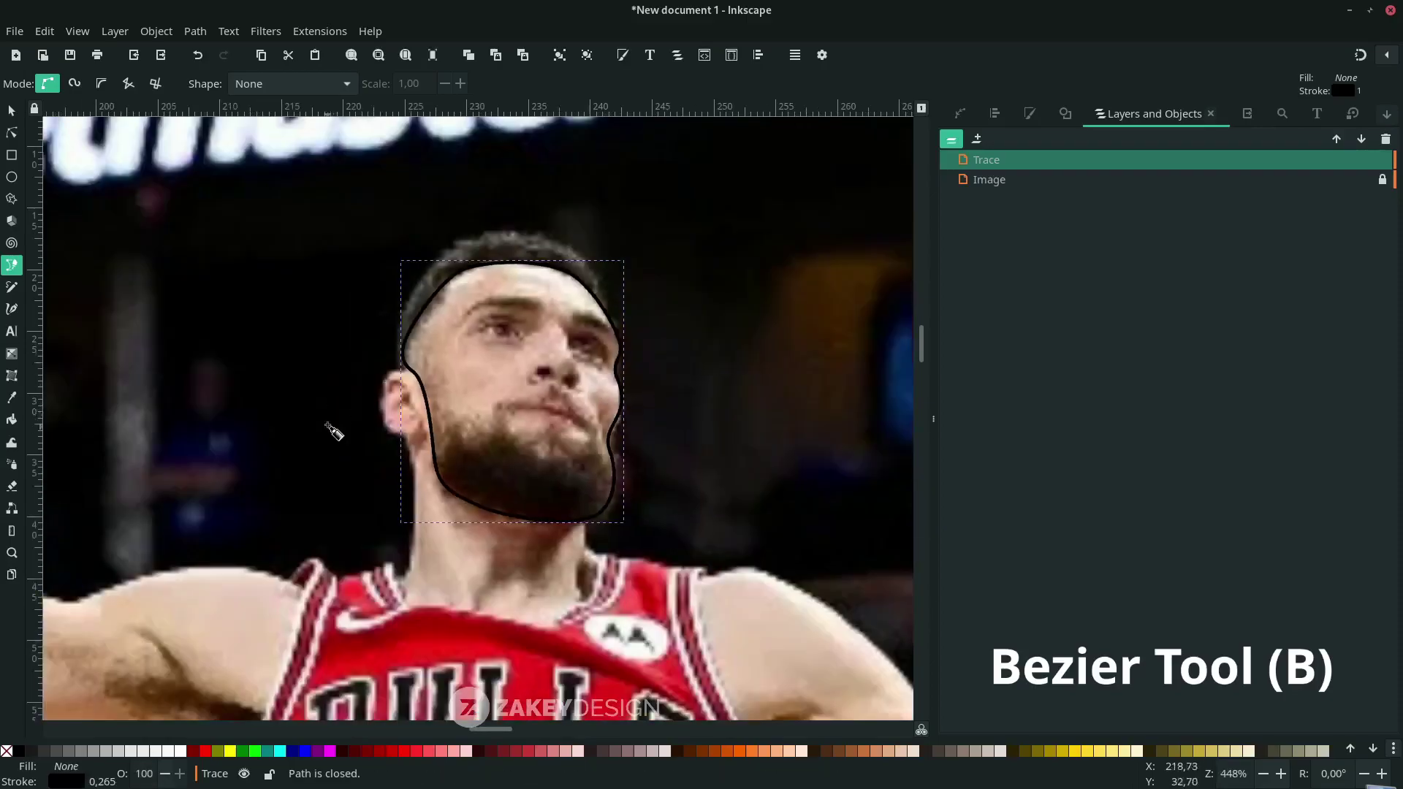
scroll(513, 245, "up", 1)
- Trace the hairline across the forehead and close the beard outline around the chin
left_click(651, 346)
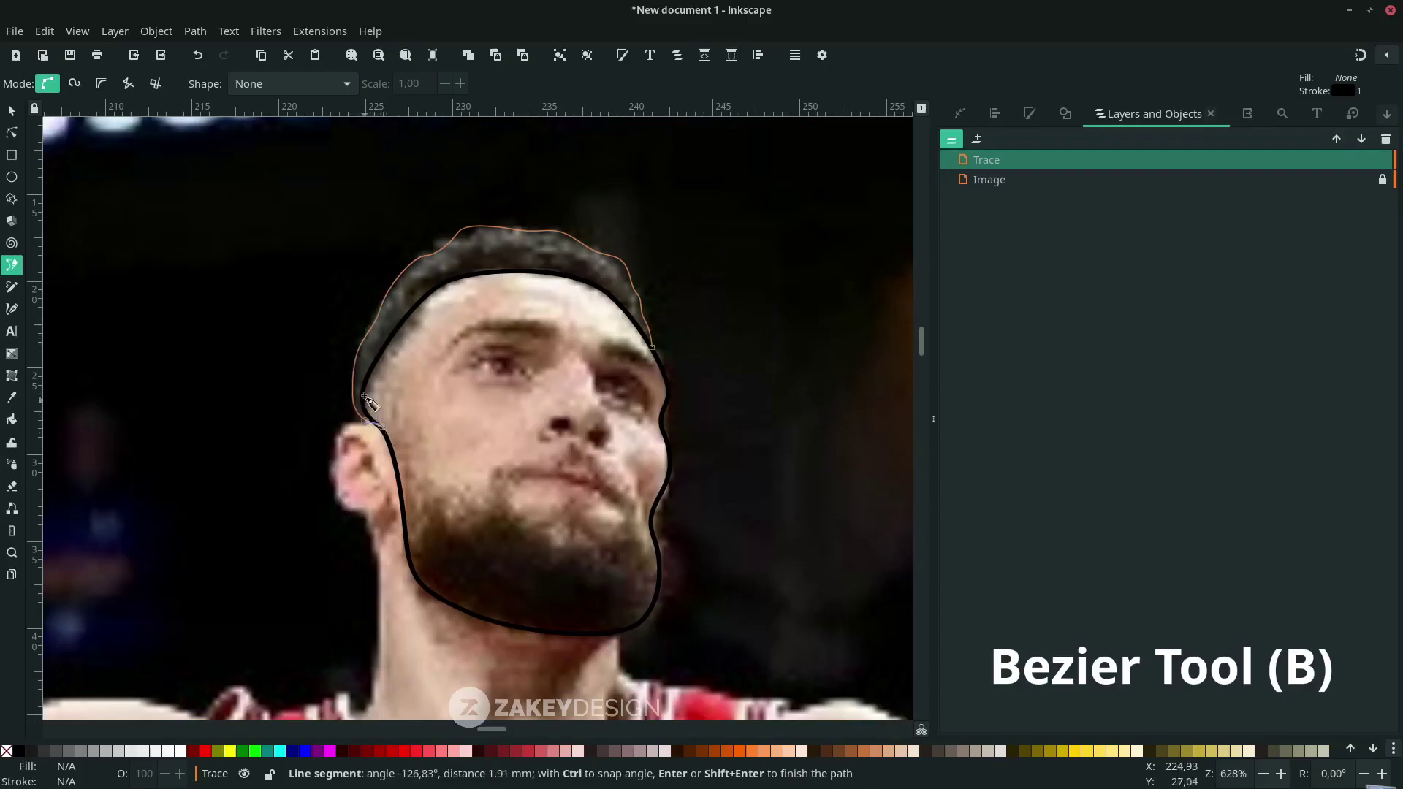
double_click(653, 349)
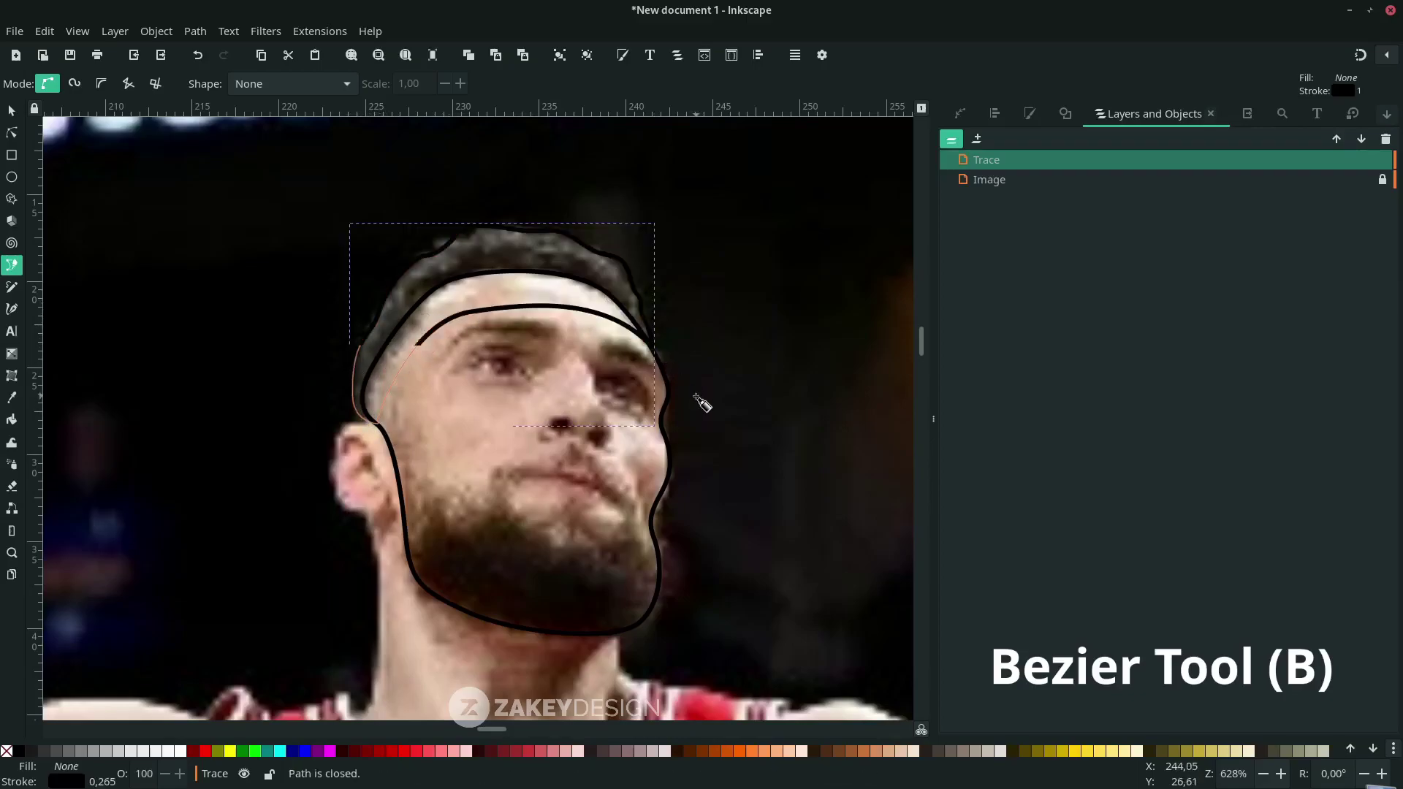
scroll(475, 562, "right", 4)
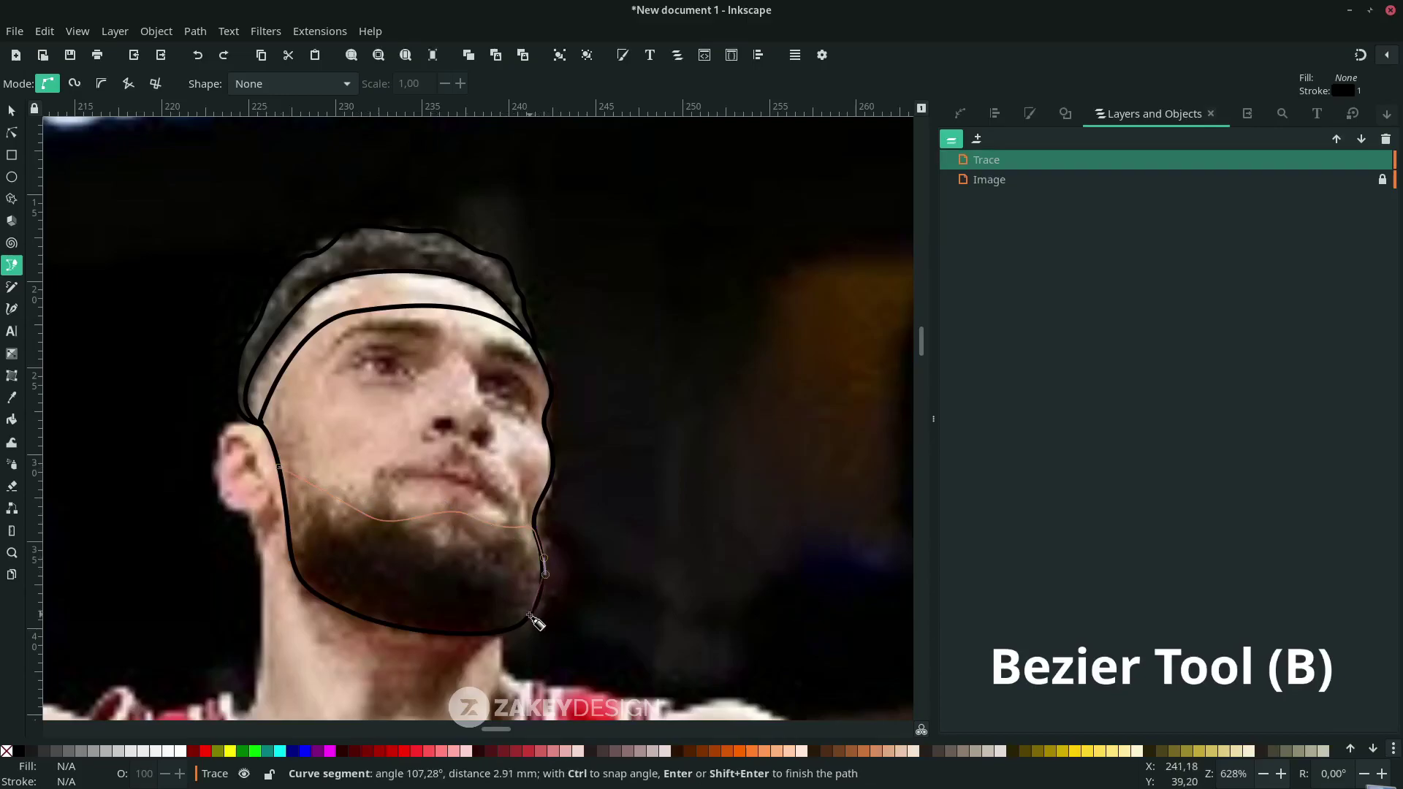
left_click_drag(488, 636, 468, 633)
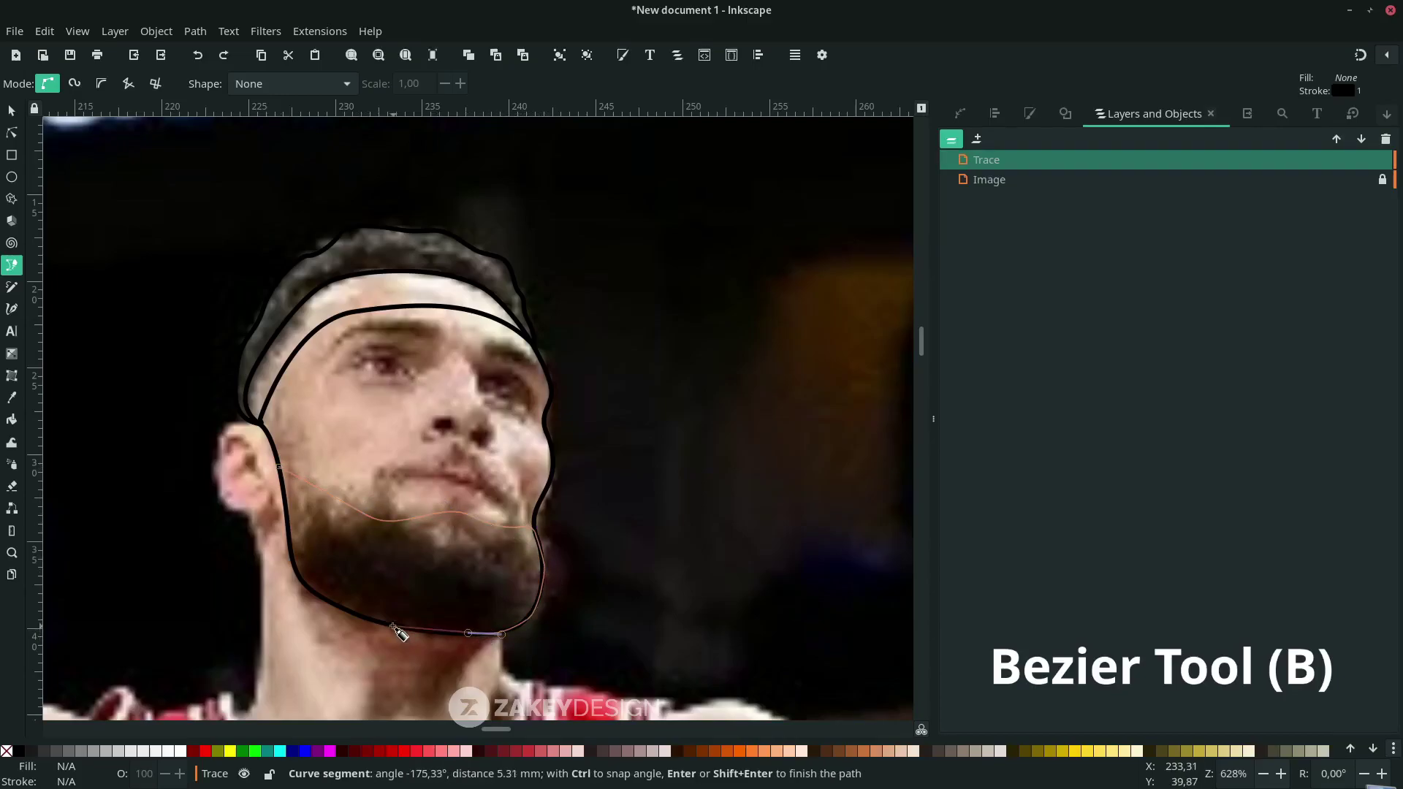
left_click_drag(321, 597, 308, 585)
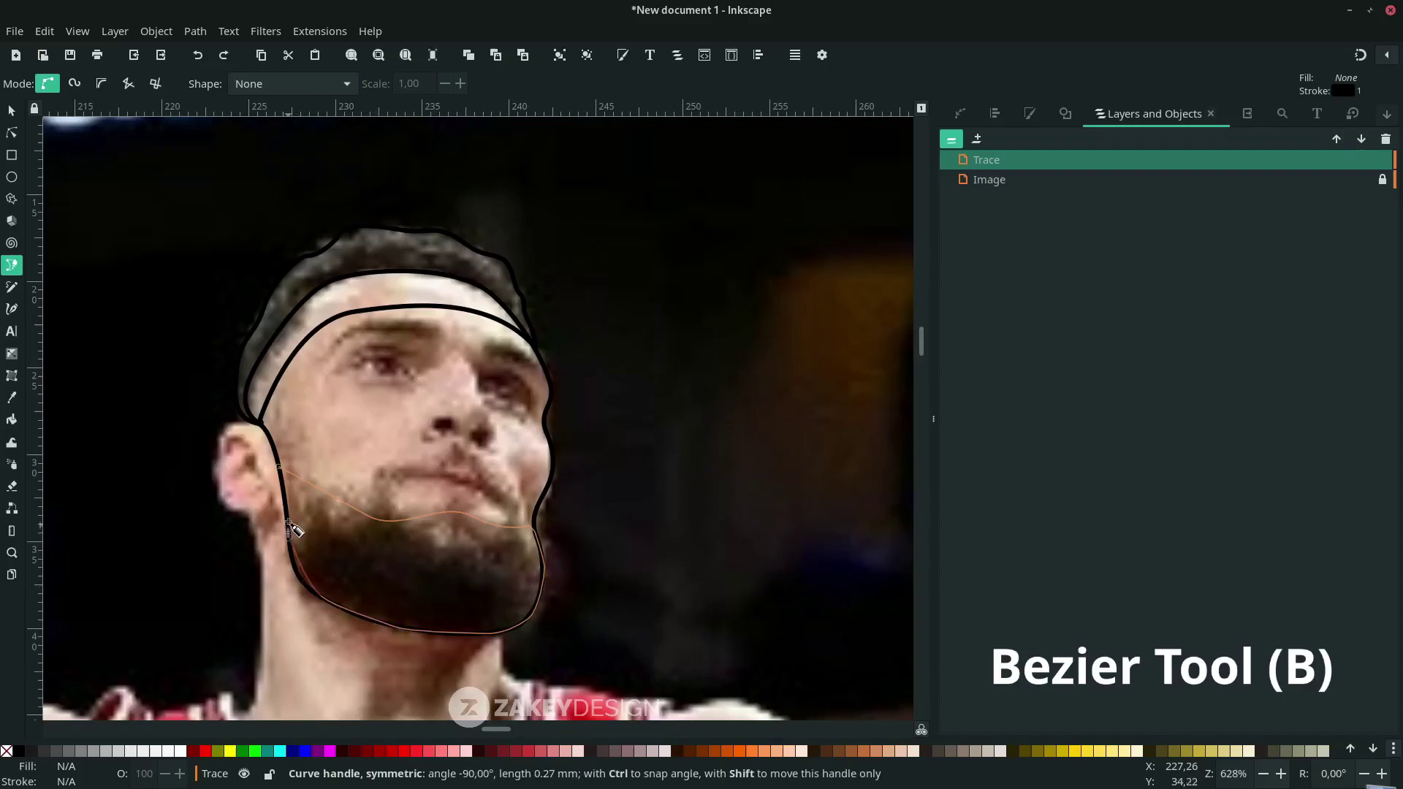
left_click_drag(290, 497, 290, 499)
scroll(292, 512, "down", 3)
scroll(292, 512, "left", 1)
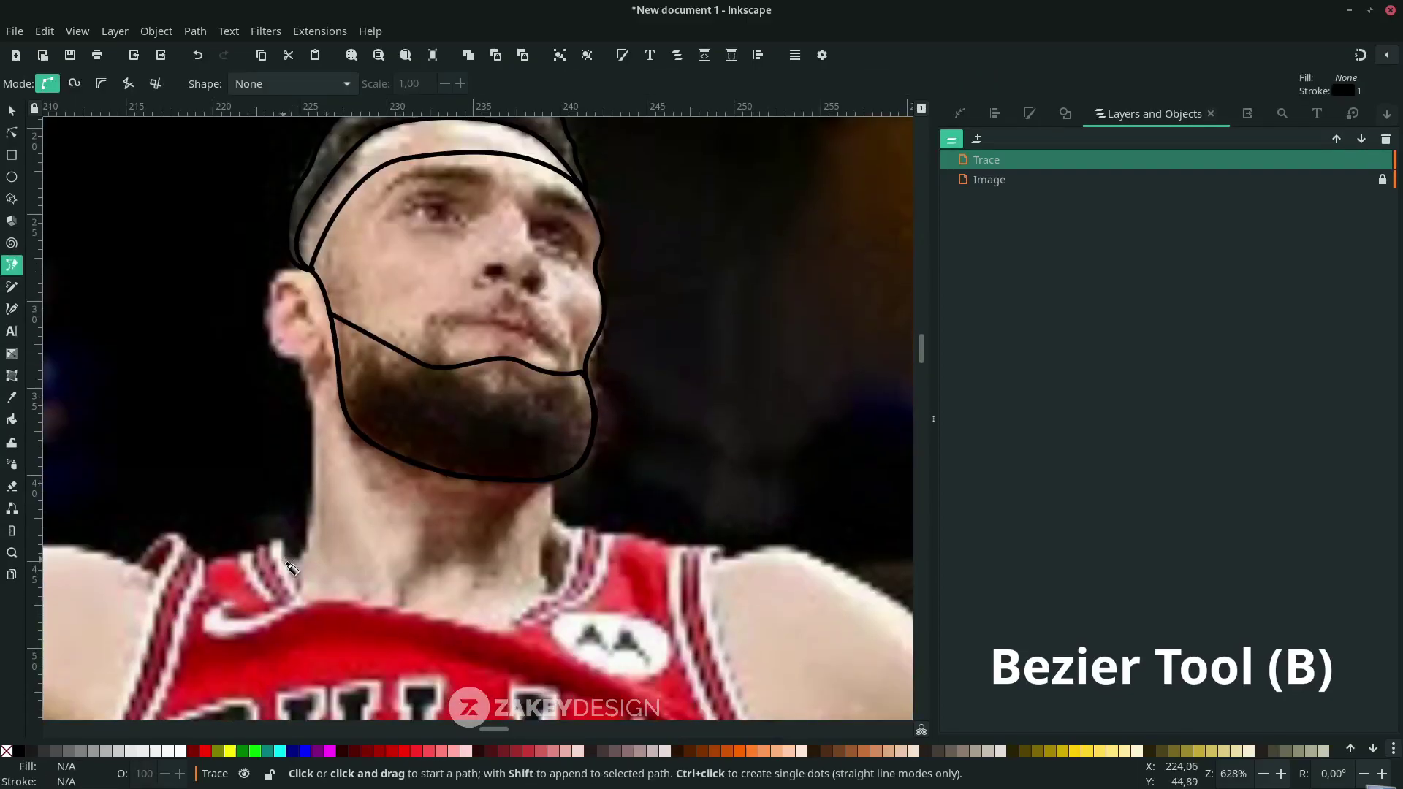
- Trace and close the neck shape from below the ear down to the jersey neckline
left_click_drag(307, 563, 314, 505)
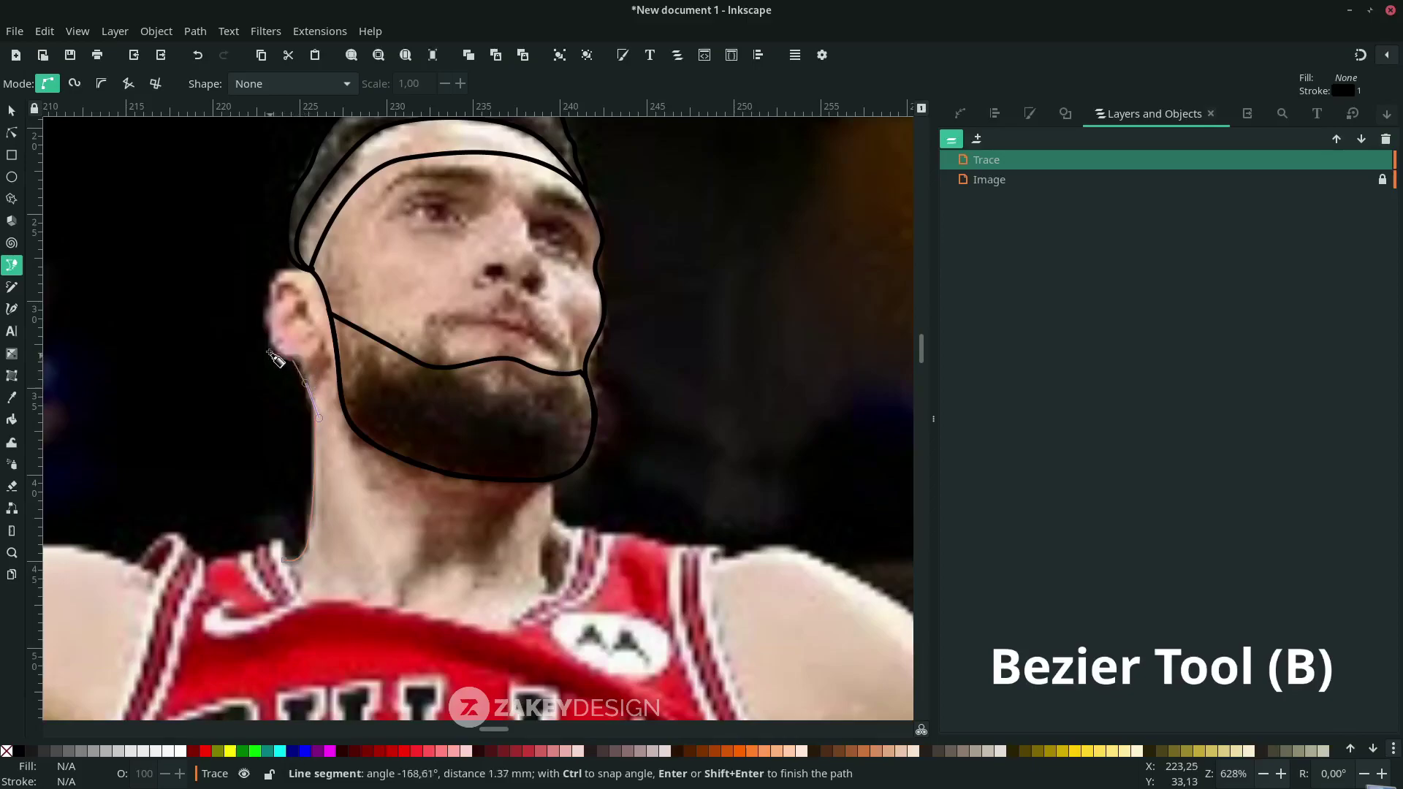
left_click_drag(263, 343, 268, 285)
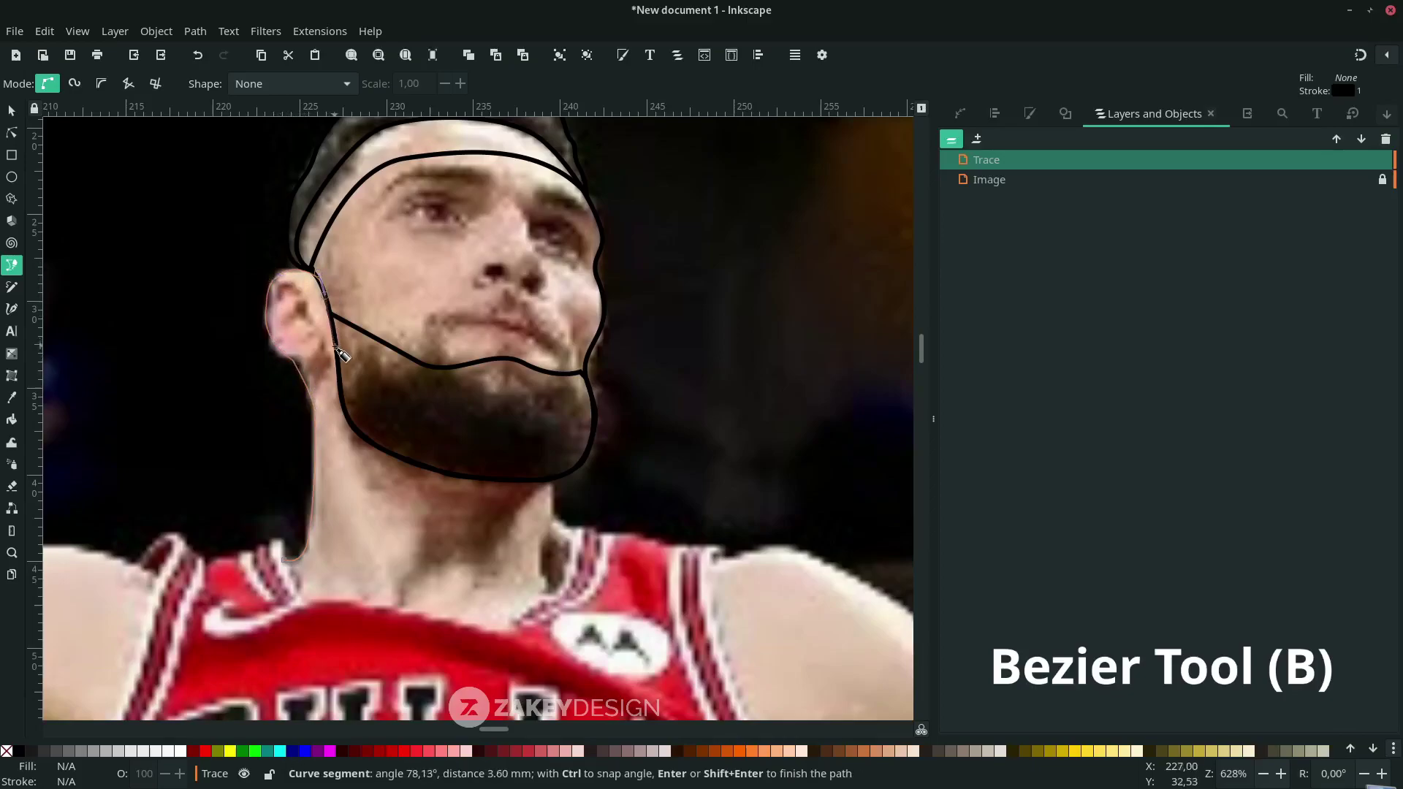
left_click(342, 405)
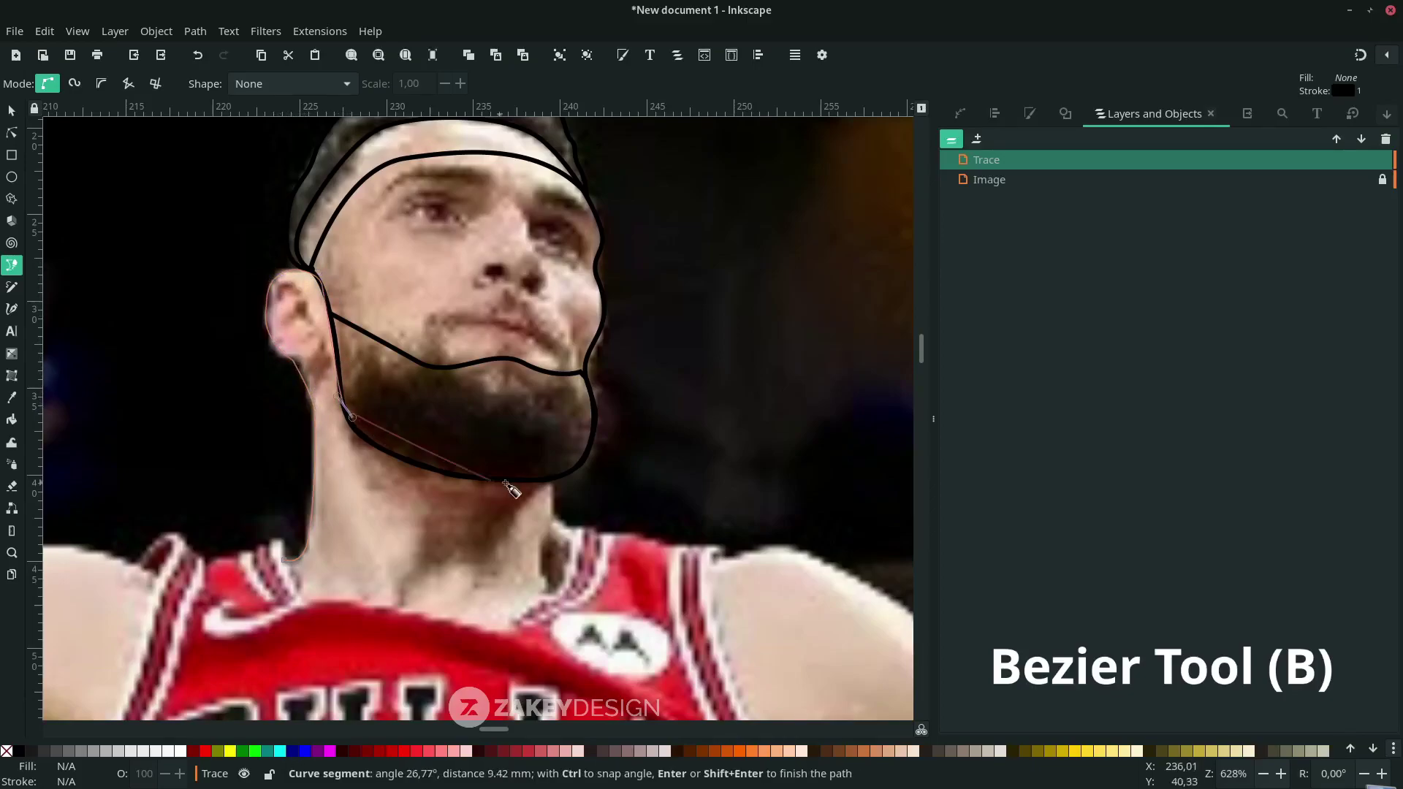
left_click(554, 481)
scroll(553, 536, "down", 2)
left_click_drag(549, 532, 531, 543)
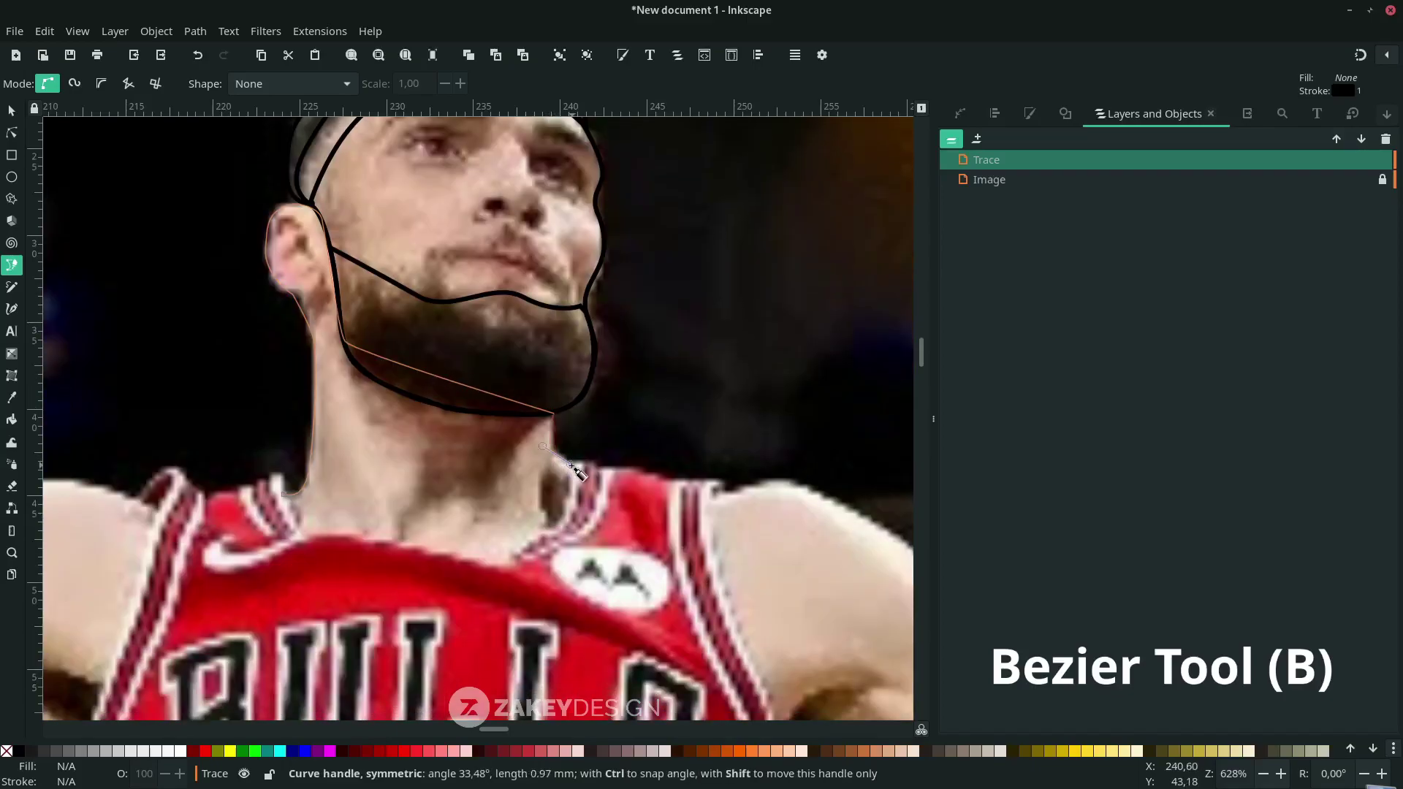
left_click(501, 567)
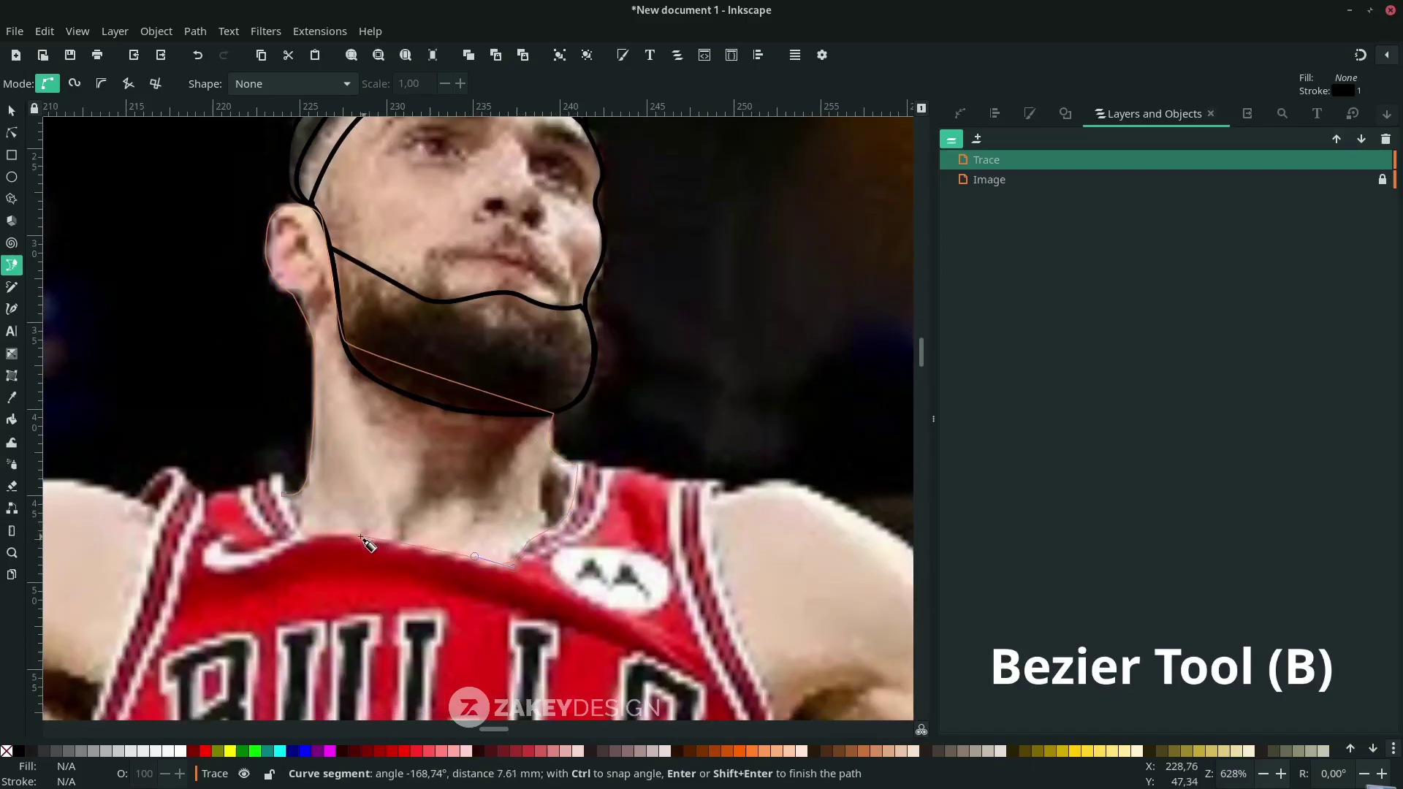
left_click(303, 537)
left_click(283, 495)
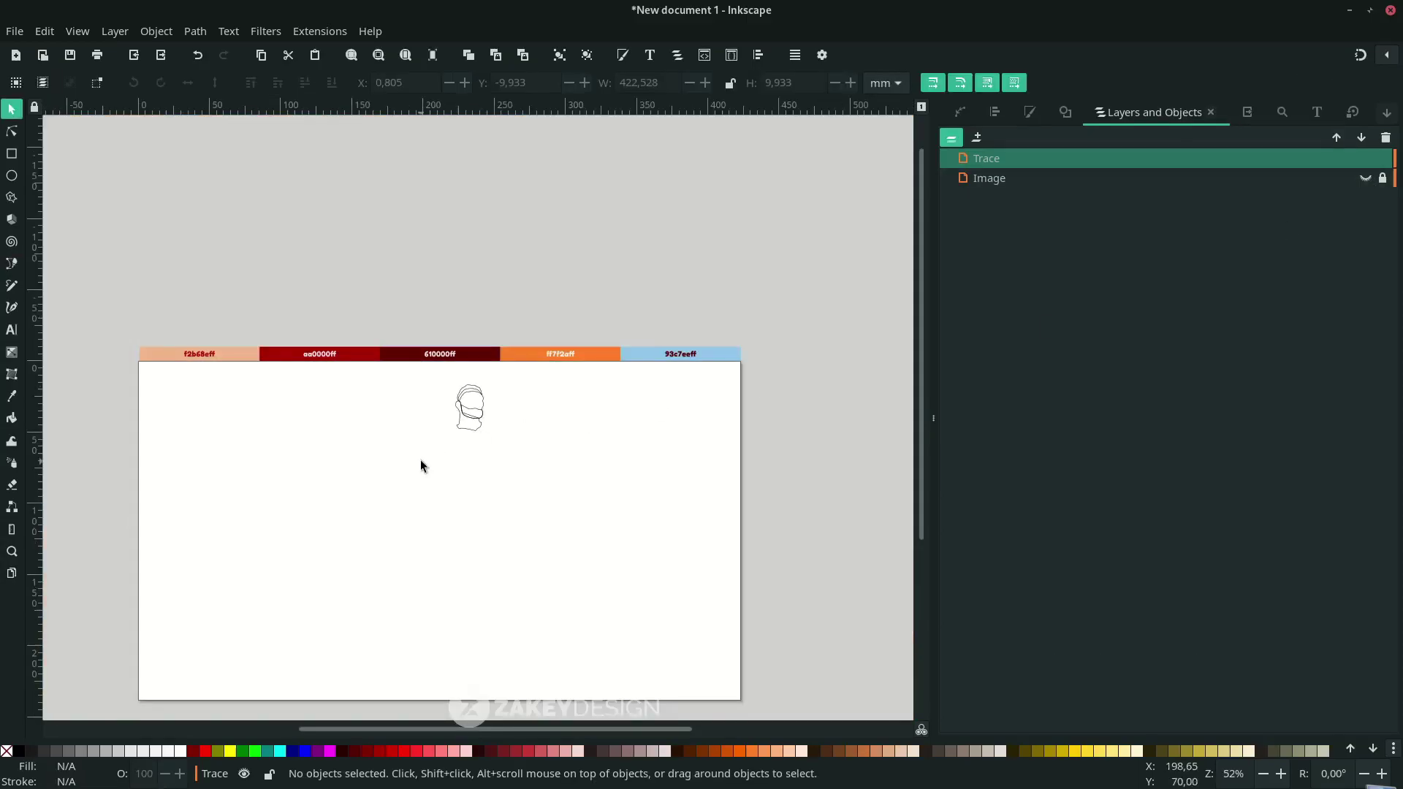
- Fill the neck with the f2b68eff peach swatch using the eyedropper
scroll(426, 459, "up", 2, "ctrl")
scroll(538, 393, "up", 2, "ctrl")
scroll(544, 511, "up", 3)
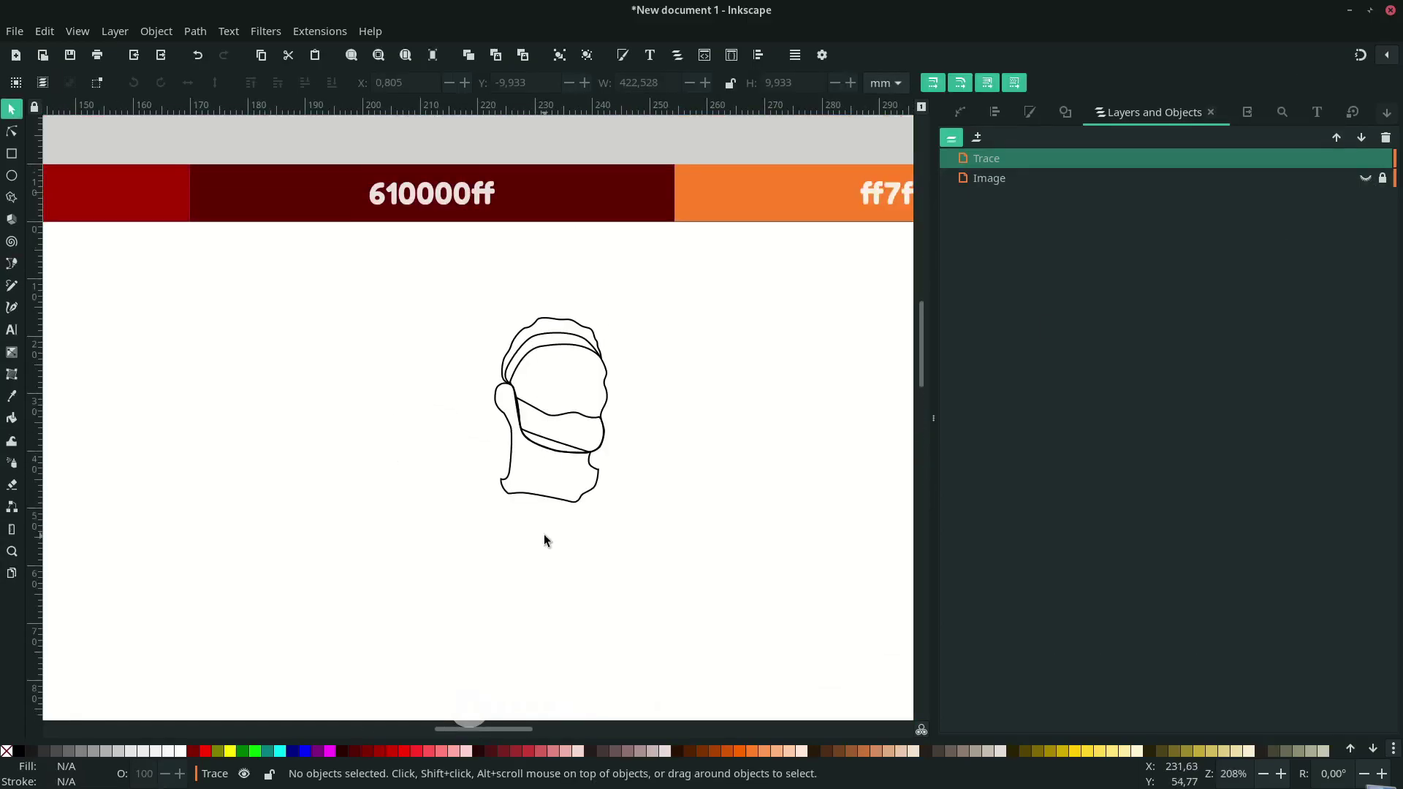
key("n")
left_click(560, 499)
scroll(560, 497, "down", 5, "ctrl")
scroll(557, 485, "down", 1)
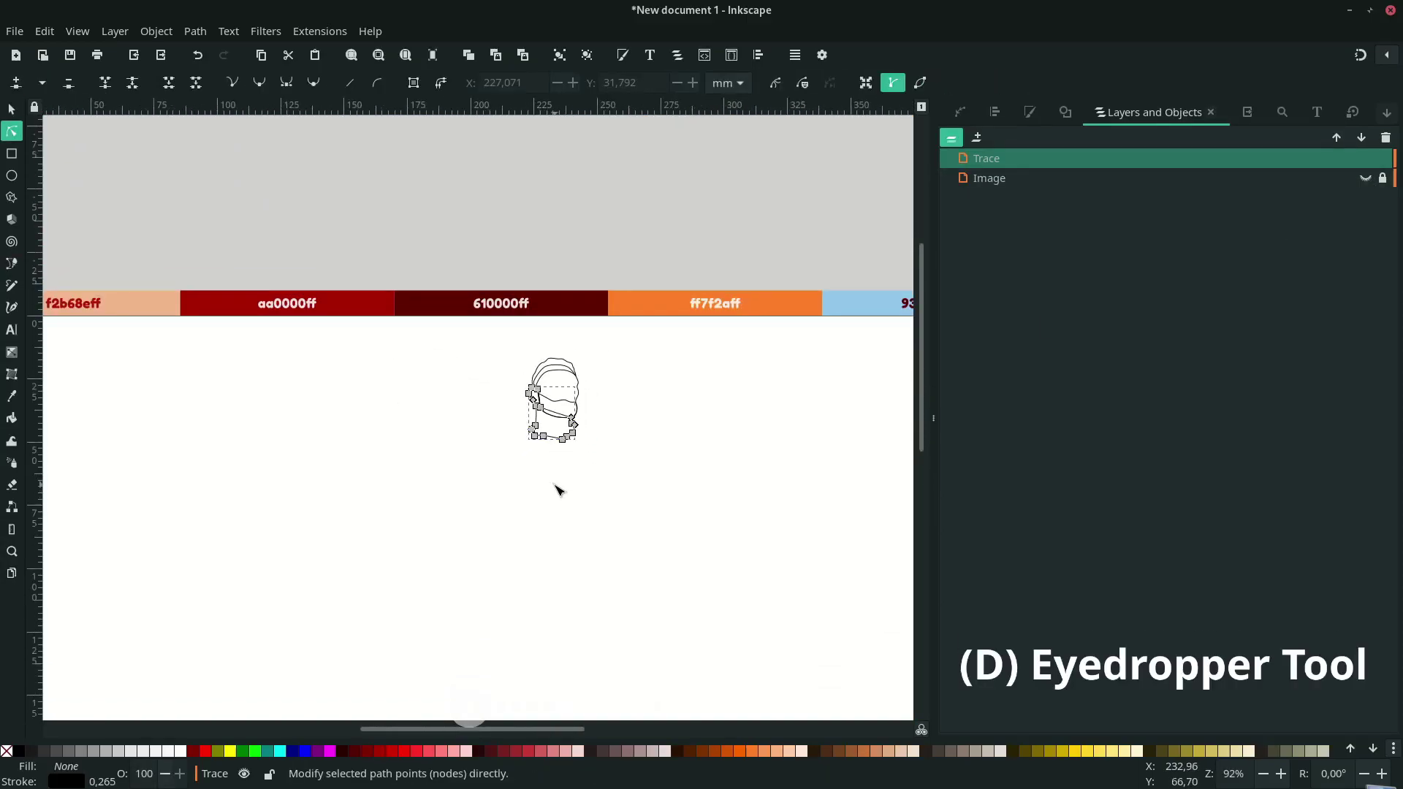
scroll(561, 486, "down", 1, "ctrl")
scroll(560, 488, "down", 2)
key("d")
left_click(274, 302)
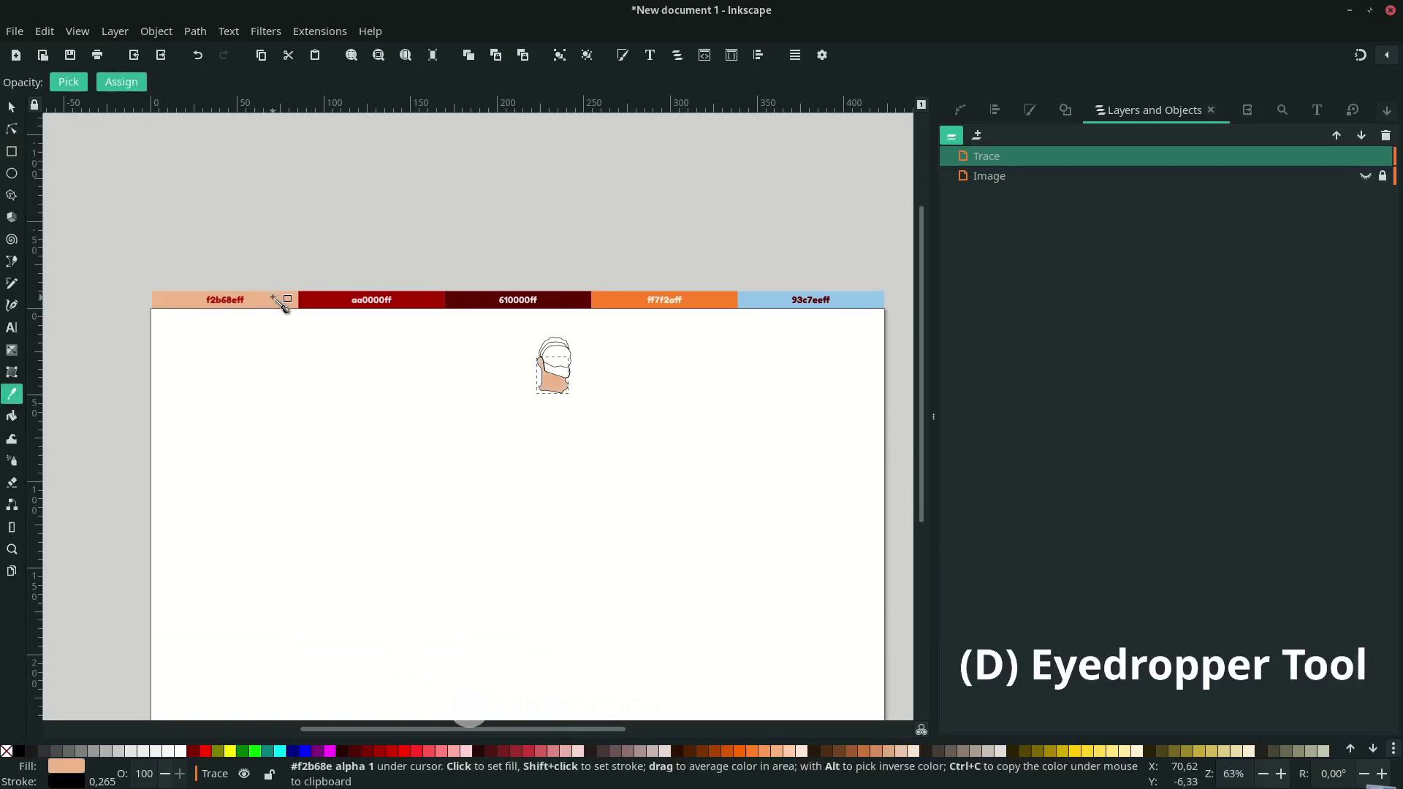
- Fill the hair outline with black
key("d")
left_click(566, 344)
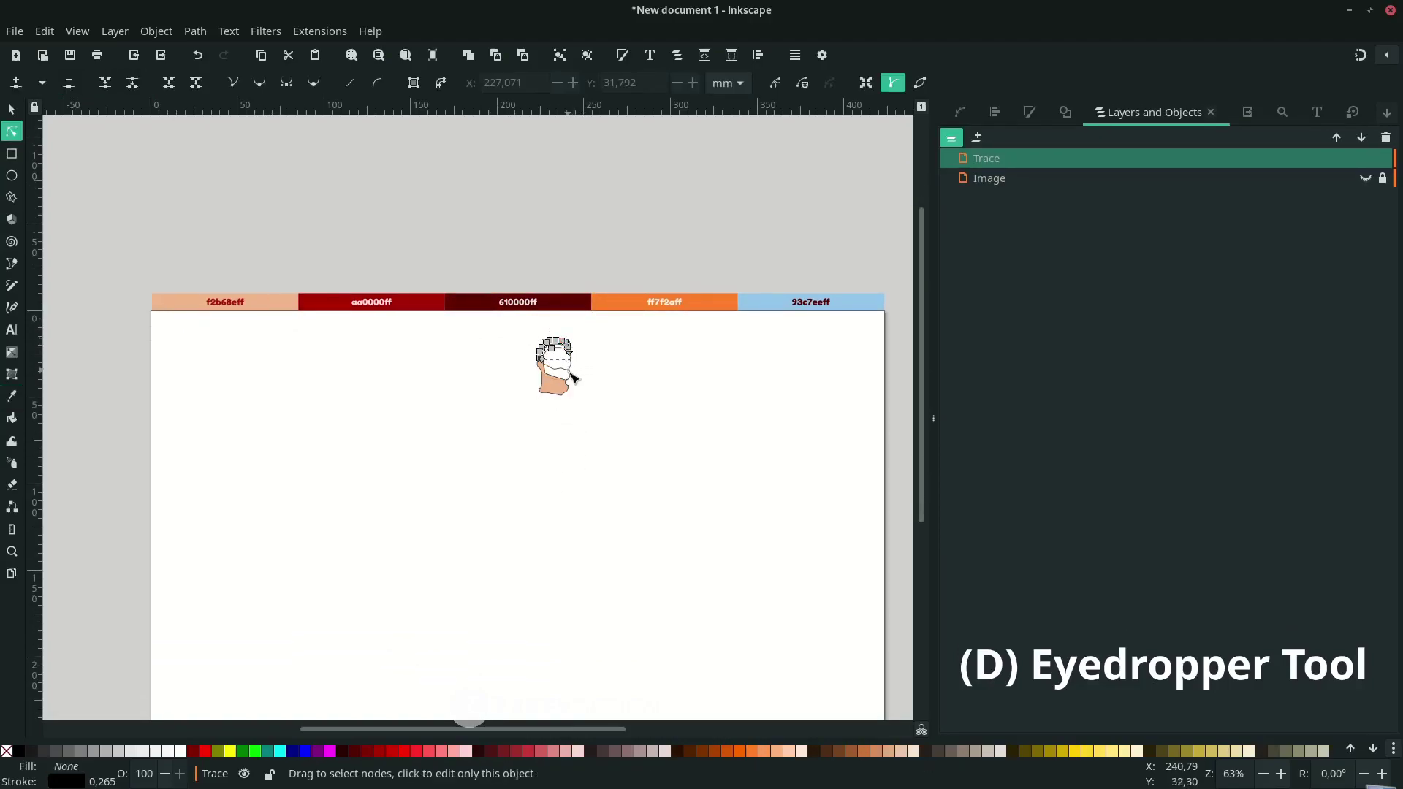
left_click(19, 751)
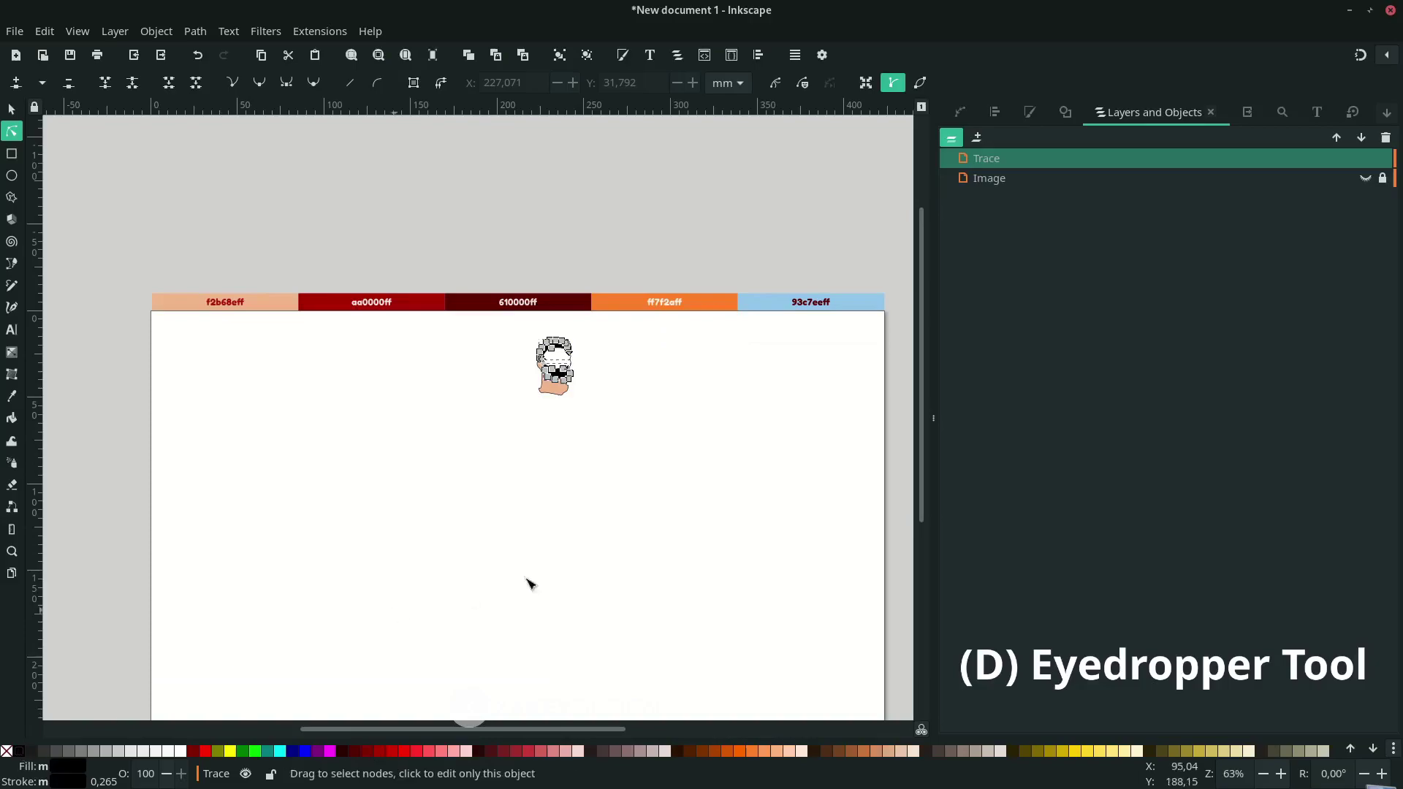
left_click(561, 420)
- Lower the peach neck shape beneath the black beard
scroll(575, 367, "up", 4)
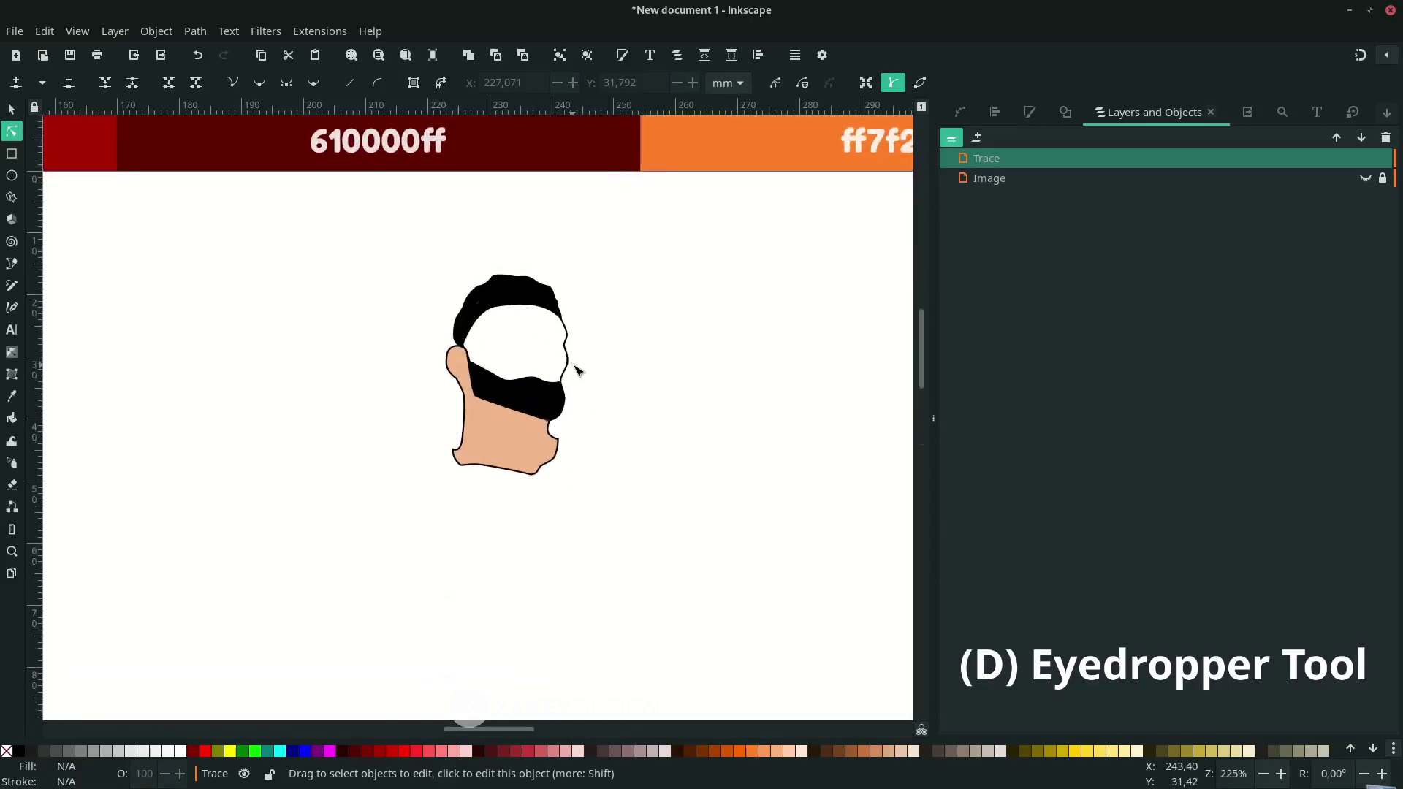
scroll(573, 367, "up", 1)
left_click(525, 444)
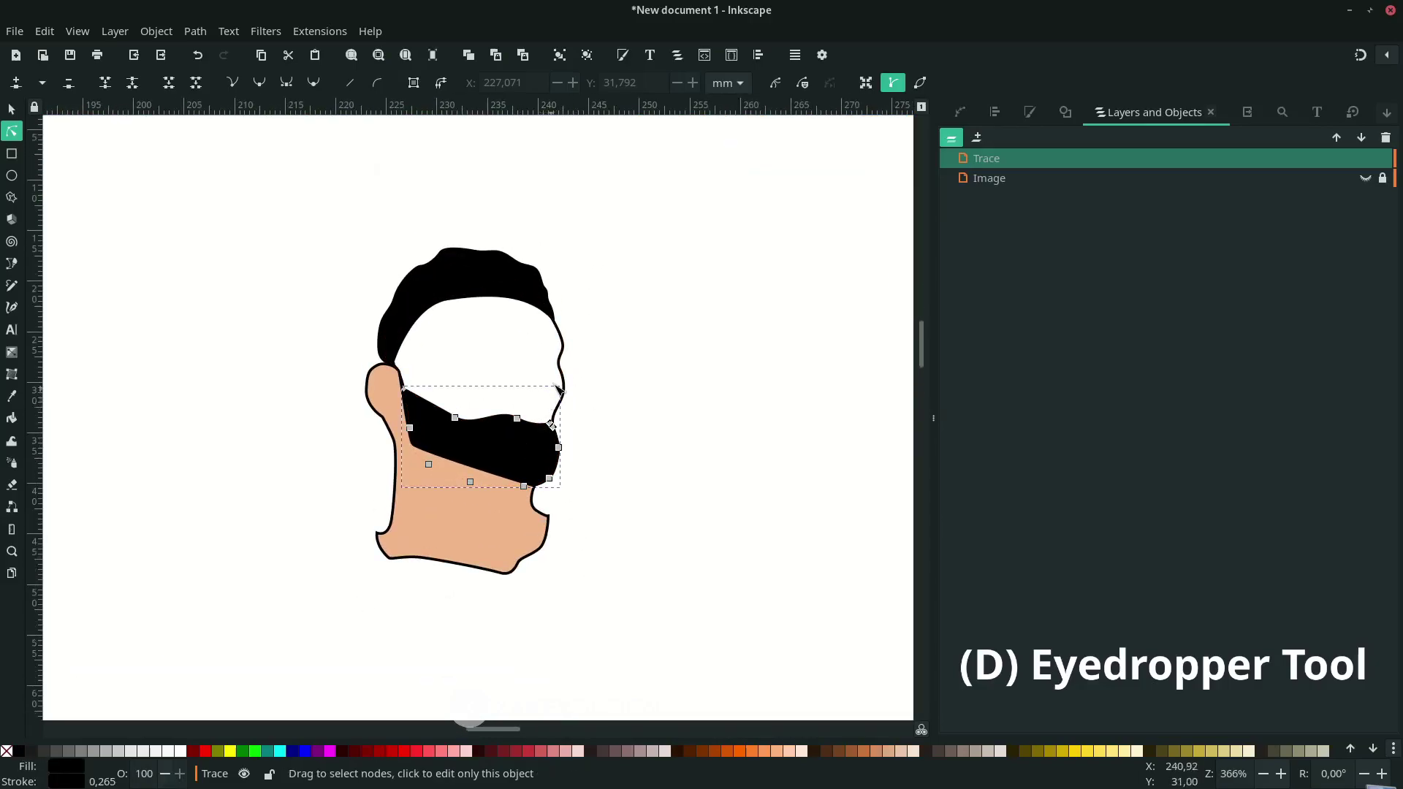
left_click(448, 541)
key("s")
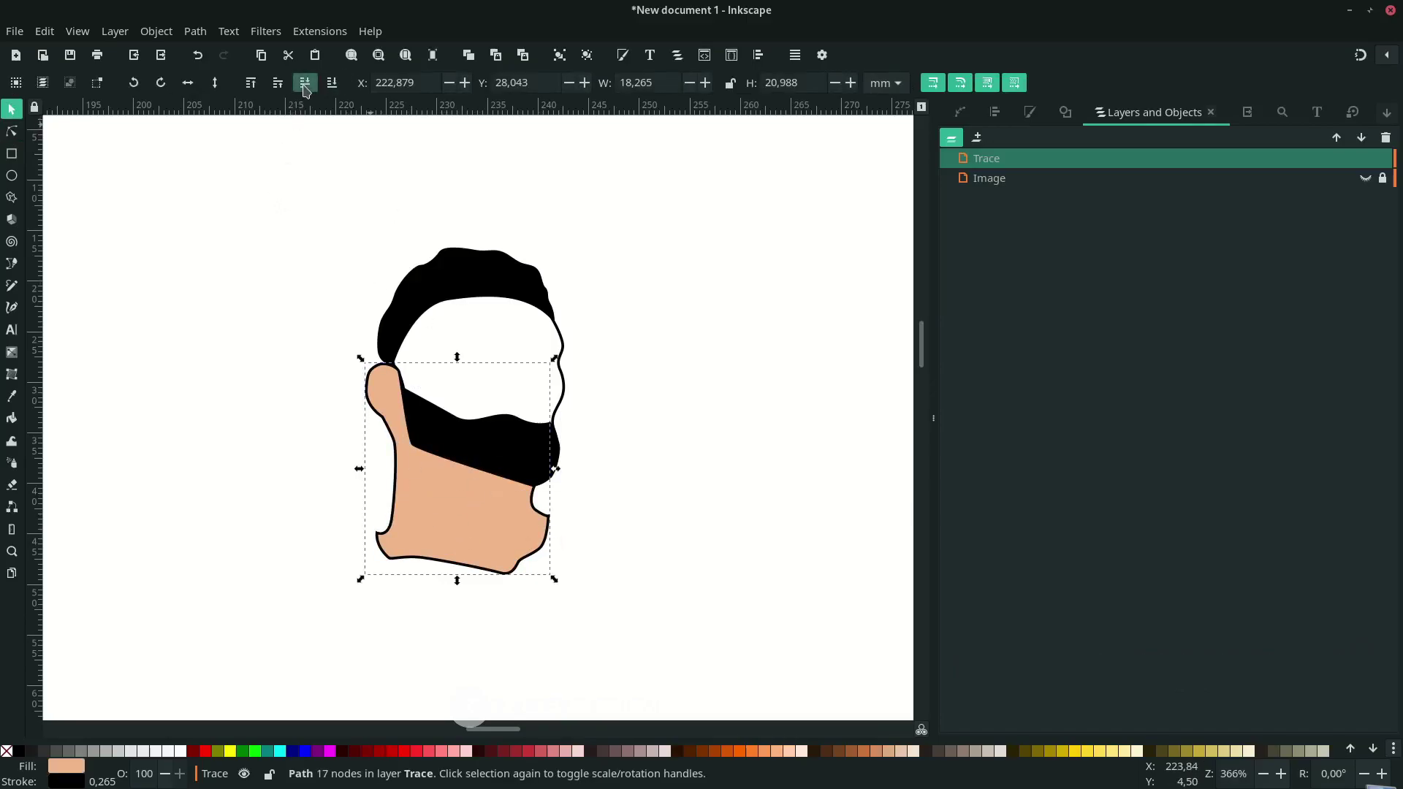
left_click(306, 83)
- Fill the face peach and lower the black hair behind the face
left_click(563, 343)
key("d")
left_click(473, 505)
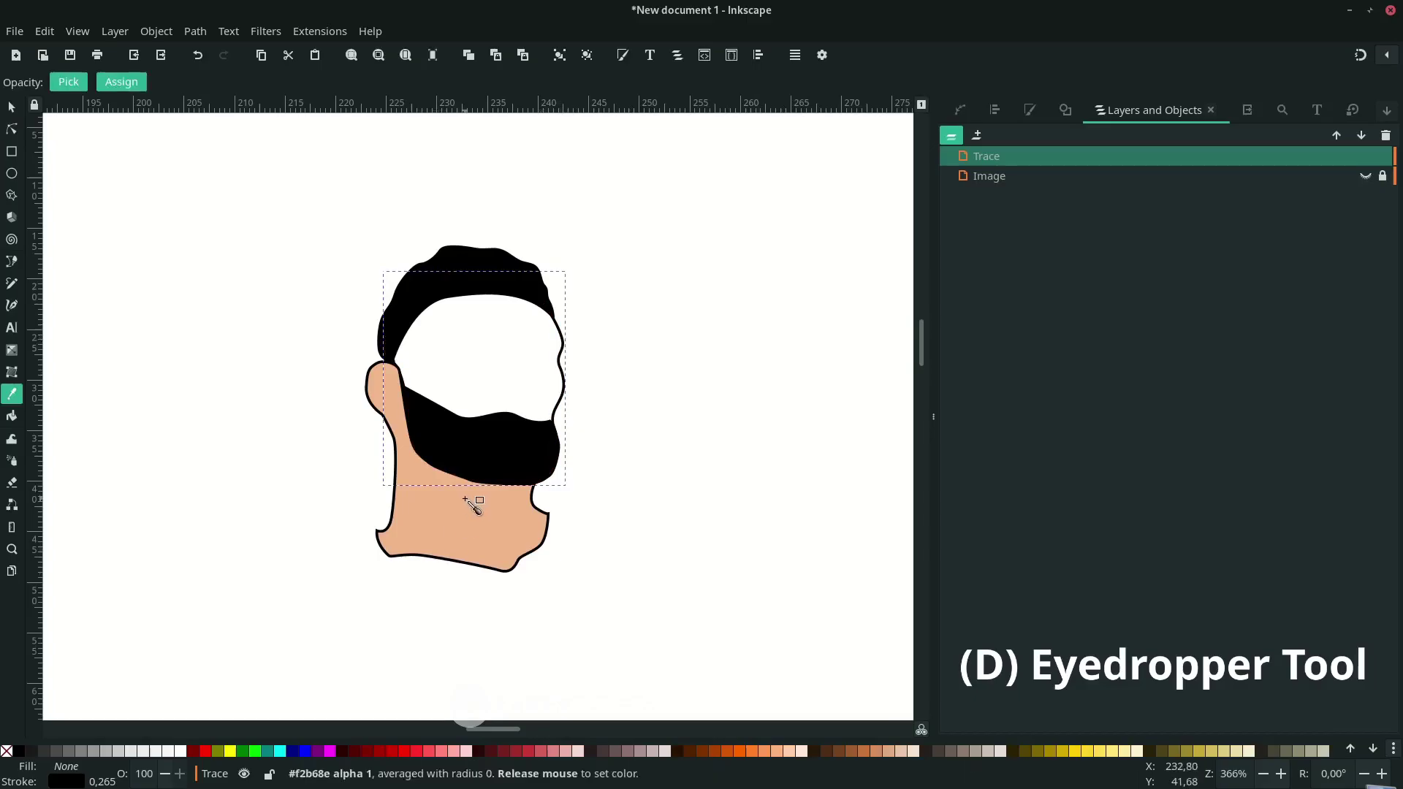
key("s")
left_click(652, 339)
left_click(506, 278)
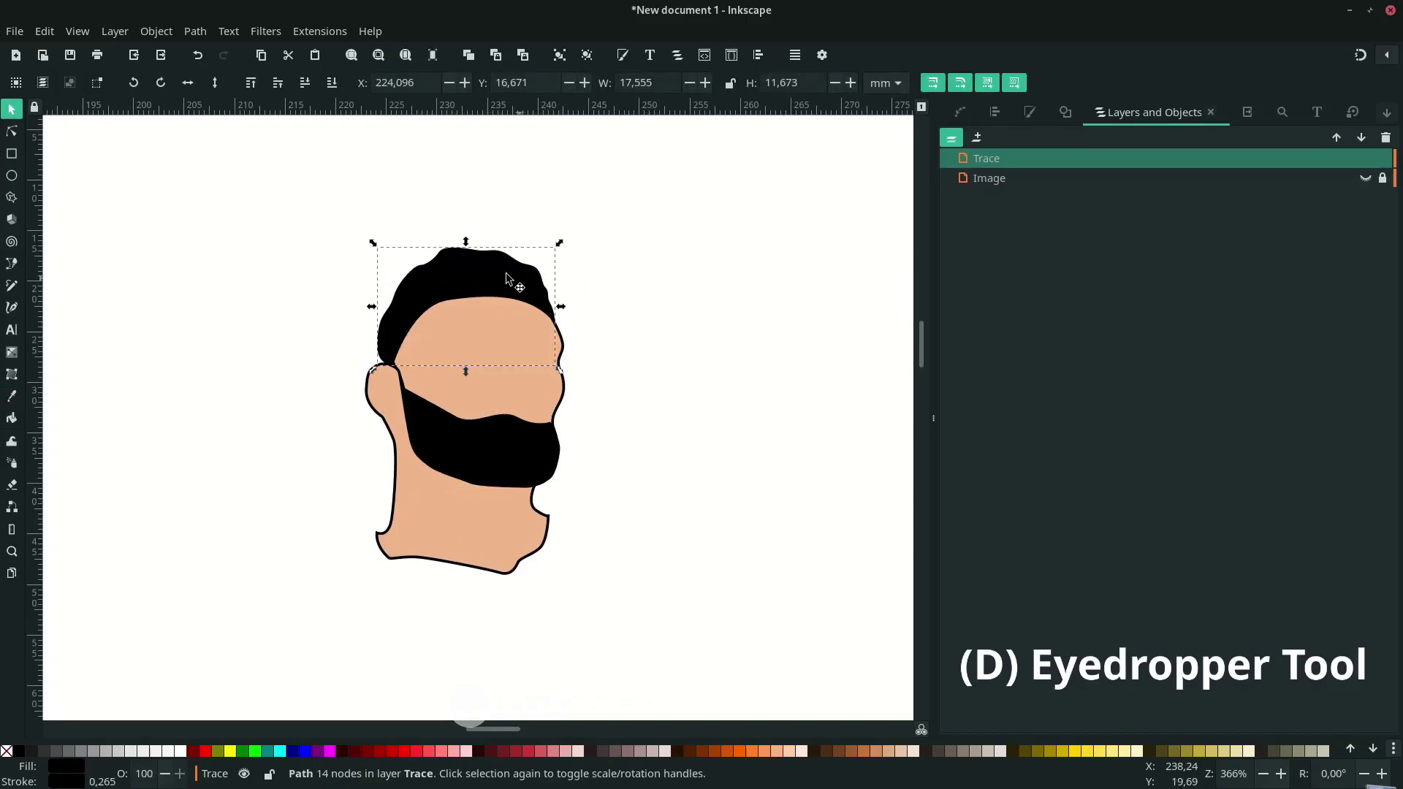
left_click(305, 83)
key("Escape")
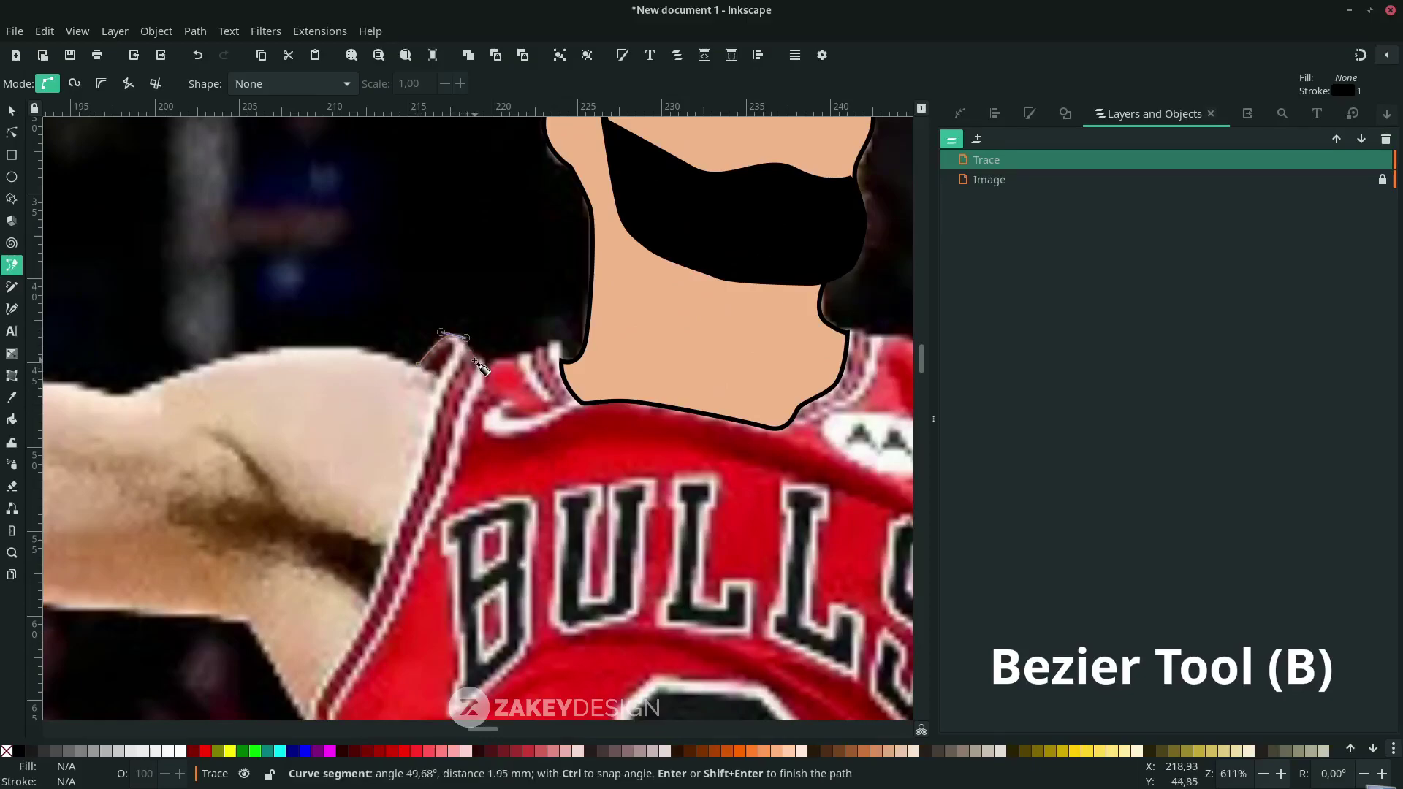
- Trace the jersey outline along the collar to the shoulder and upper side
left_click(475, 359)
left_click(555, 340)
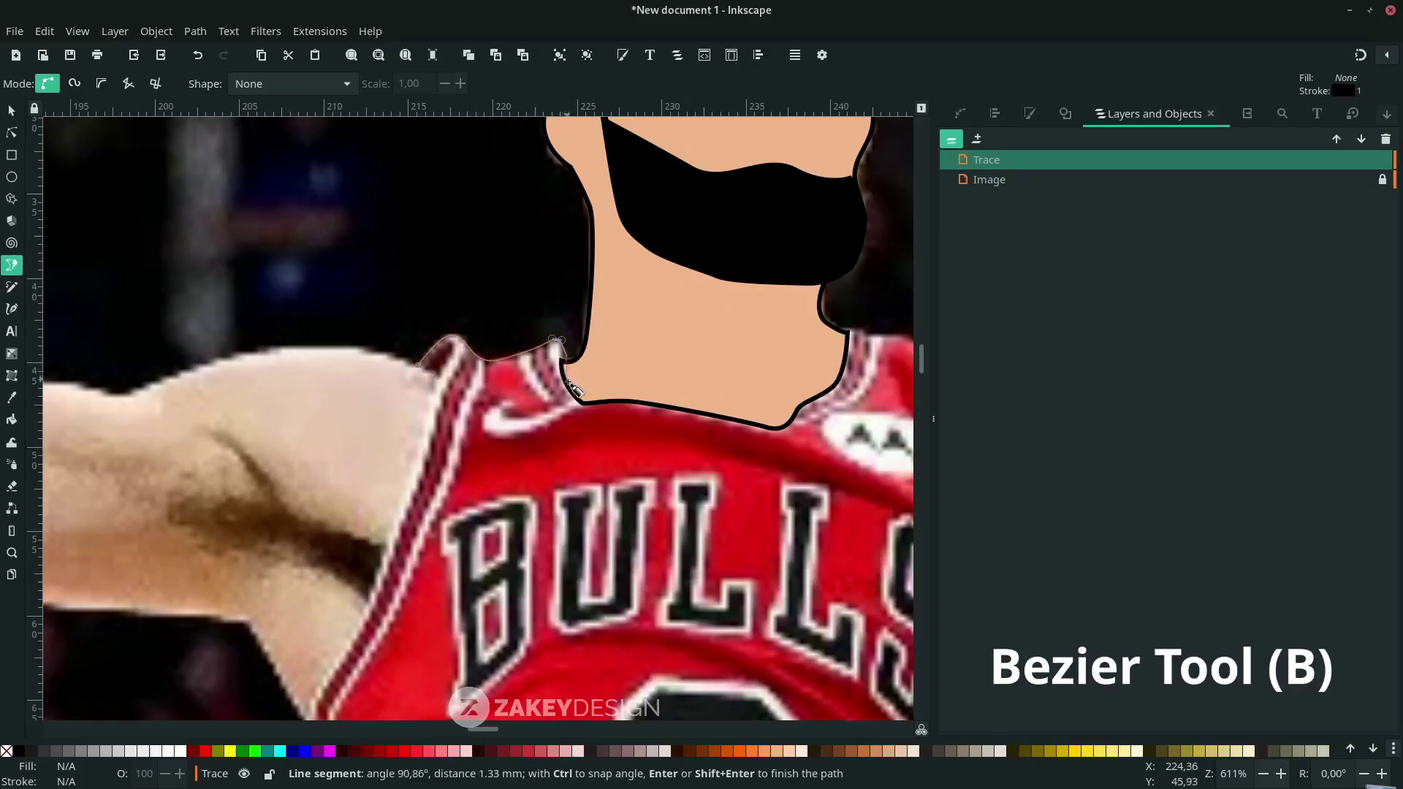
left_click_drag(731, 420, 833, 451)
scroll(738, 424, "right", 4)
left_click(662, 427)
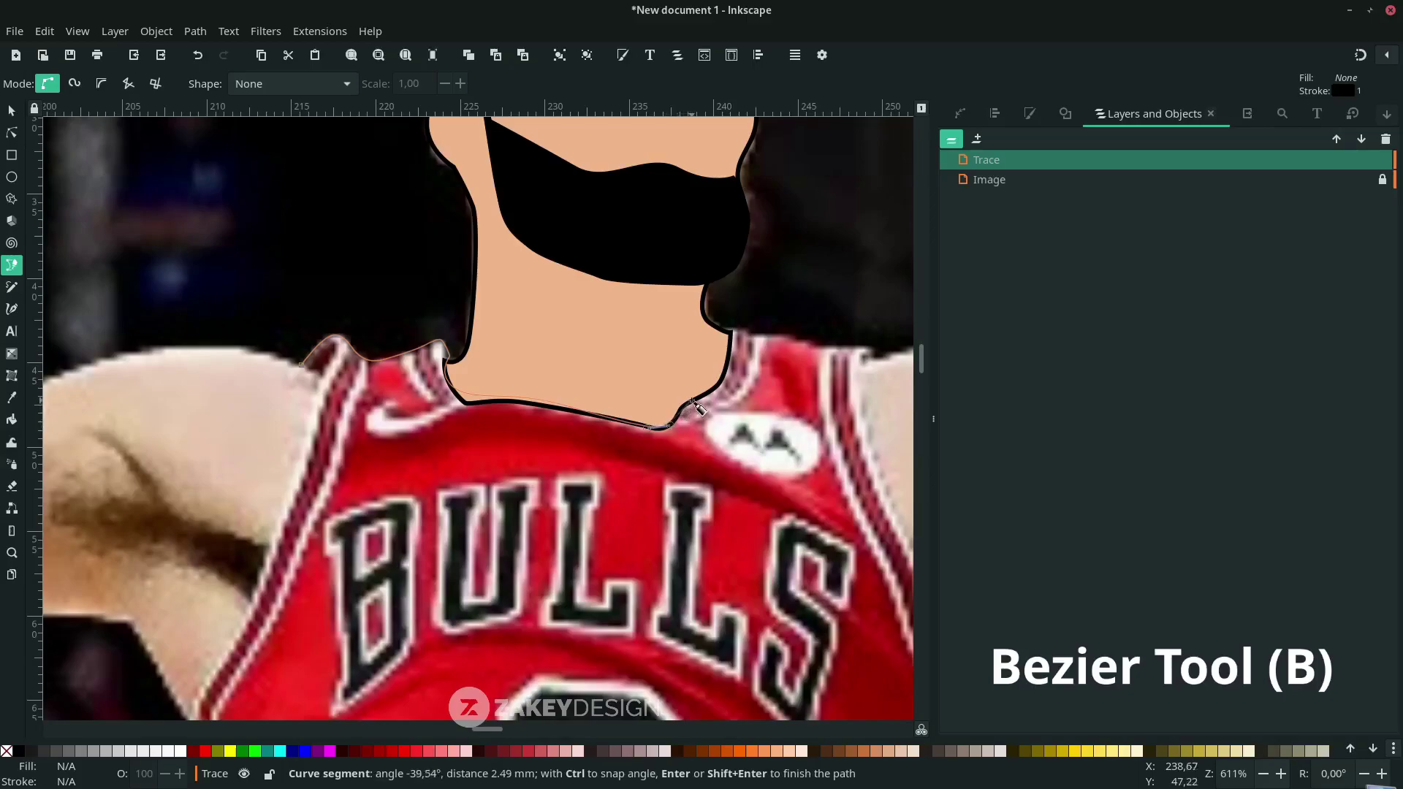
left_click(735, 336)
scroll(731, 336, "right", 2)
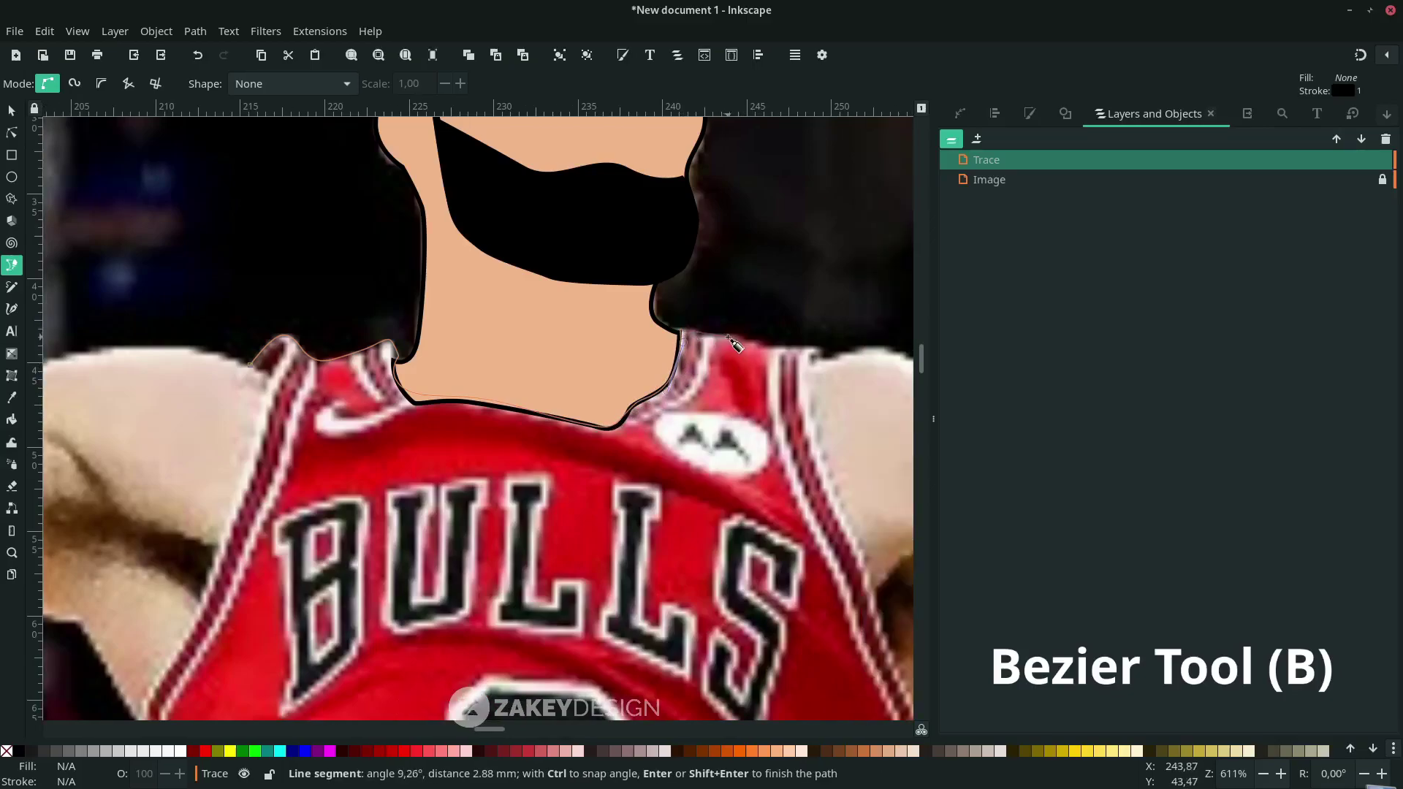
left_click(817, 349)
scroll(817, 350, "down", 4)
scroll(817, 350, "right", 3)
scroll(722, 249, "up", 2)
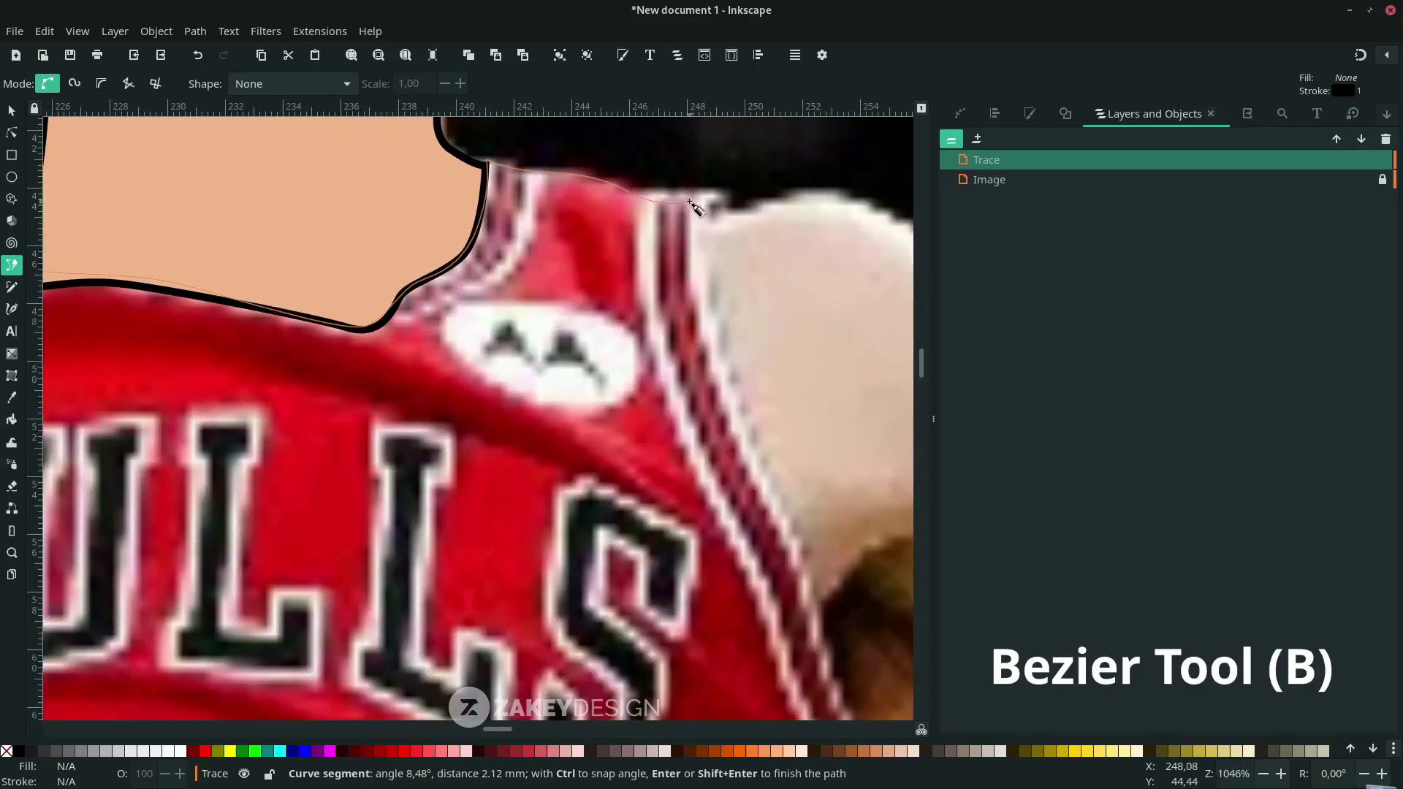
scroll(656, 196, "up", 4)
mouse_move(706, 405)
left_mouse_down()
mouse_move(716, 472)
mouse_move(686, 485)
left_mouse_up()
scroll(716, 472, "down", 6)
scroll(731, 512, "down", 2)
scroll(632, 479, "up", 1)
scroll(632, 479, "down", 2)
scroll(730, 578, "up", 1)
scroll(737, 443, "down", 1)
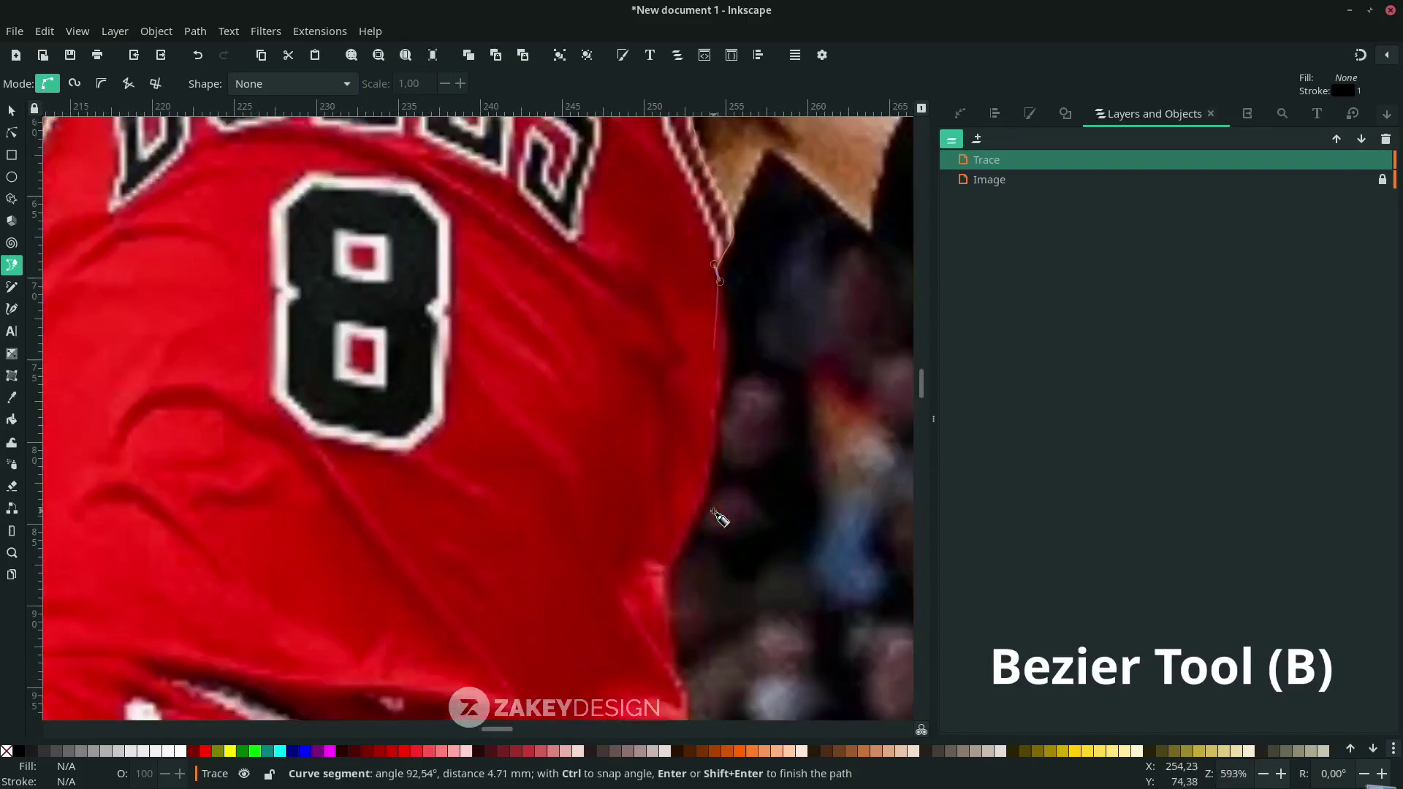
left_click_drag(709, 398, 693, 533)
scroll(690, 467, "down", 1)
- Continue the outline down the jersey side and around the shorts' side edge and hem
left_click(664, 343)
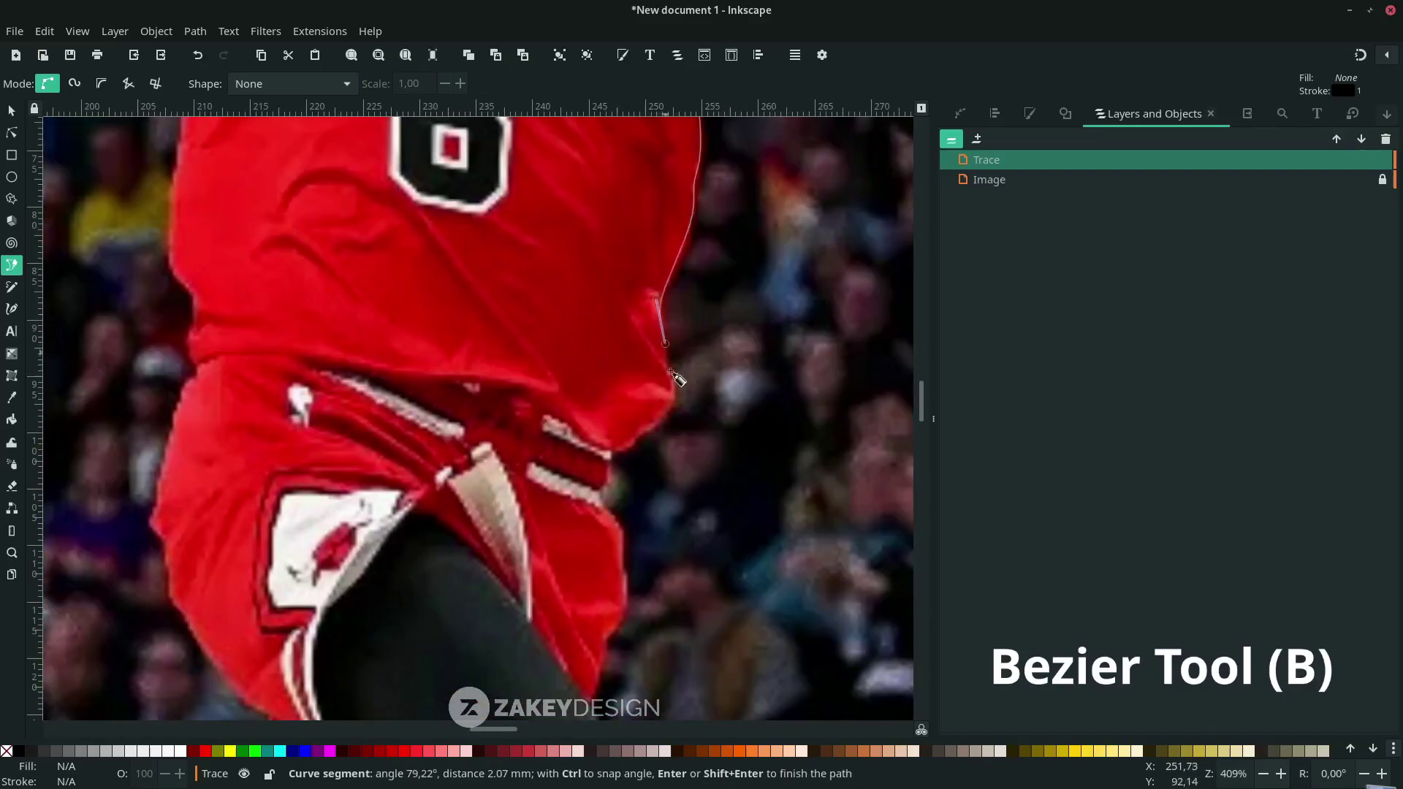
left_click_drag(677, 409, 634, 445)
scroll(606, 476, "down", 4)
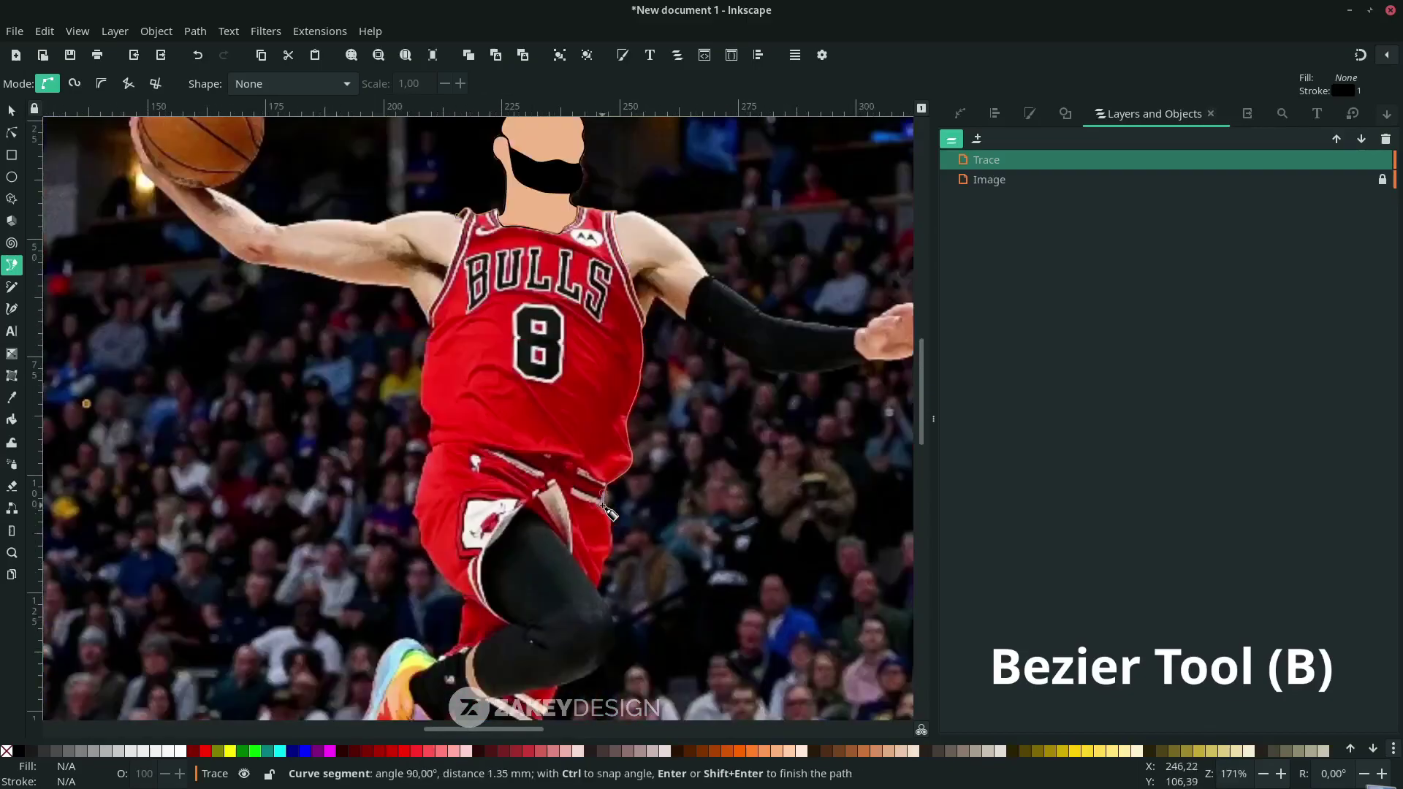
scroll(617, 468, "up", 5)
scroll(626, 453, "up", 2)
left_click_drag(619, 332, 623, 430)
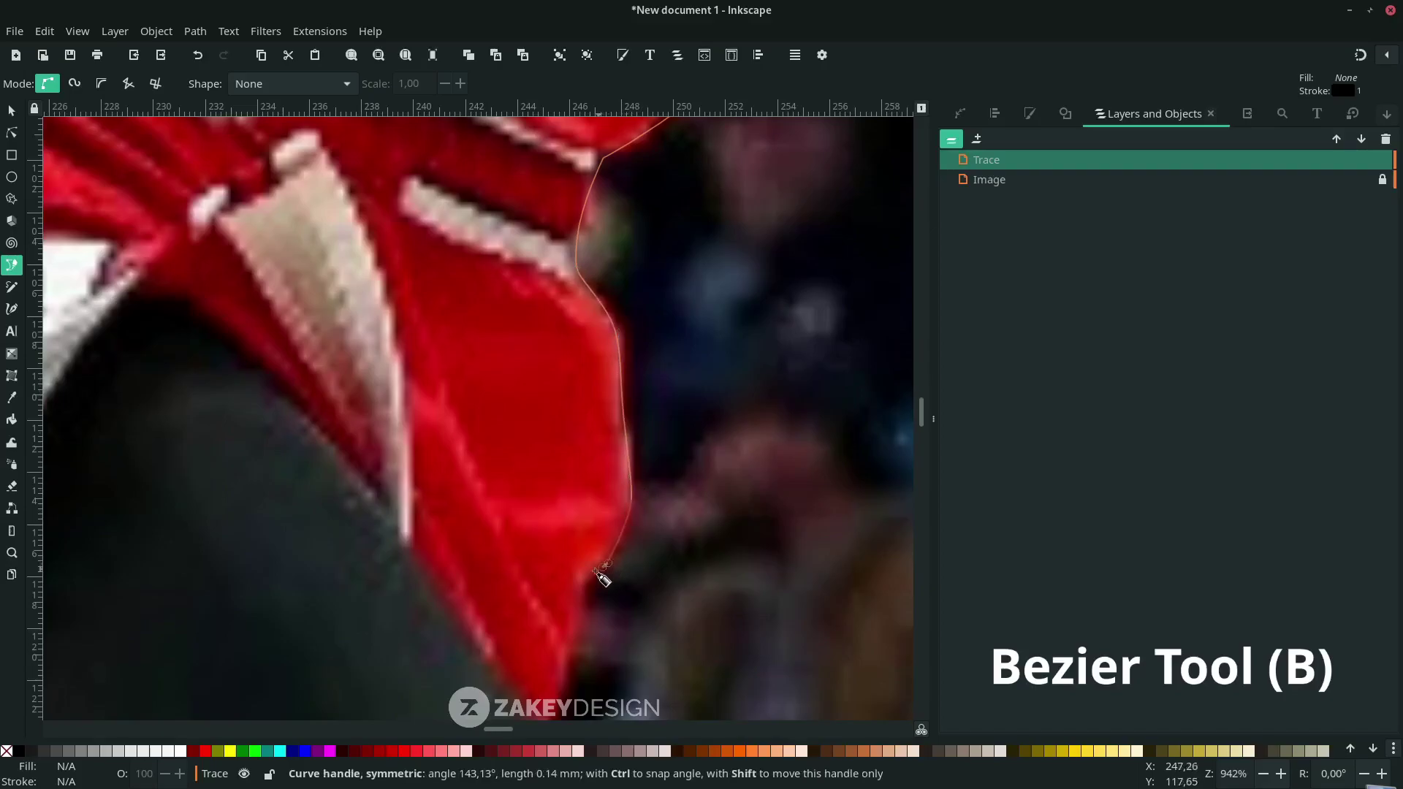
left_click(573, 611)
scroll(573, 611, "down", 4)
scroll(567, 506, "up", 2)
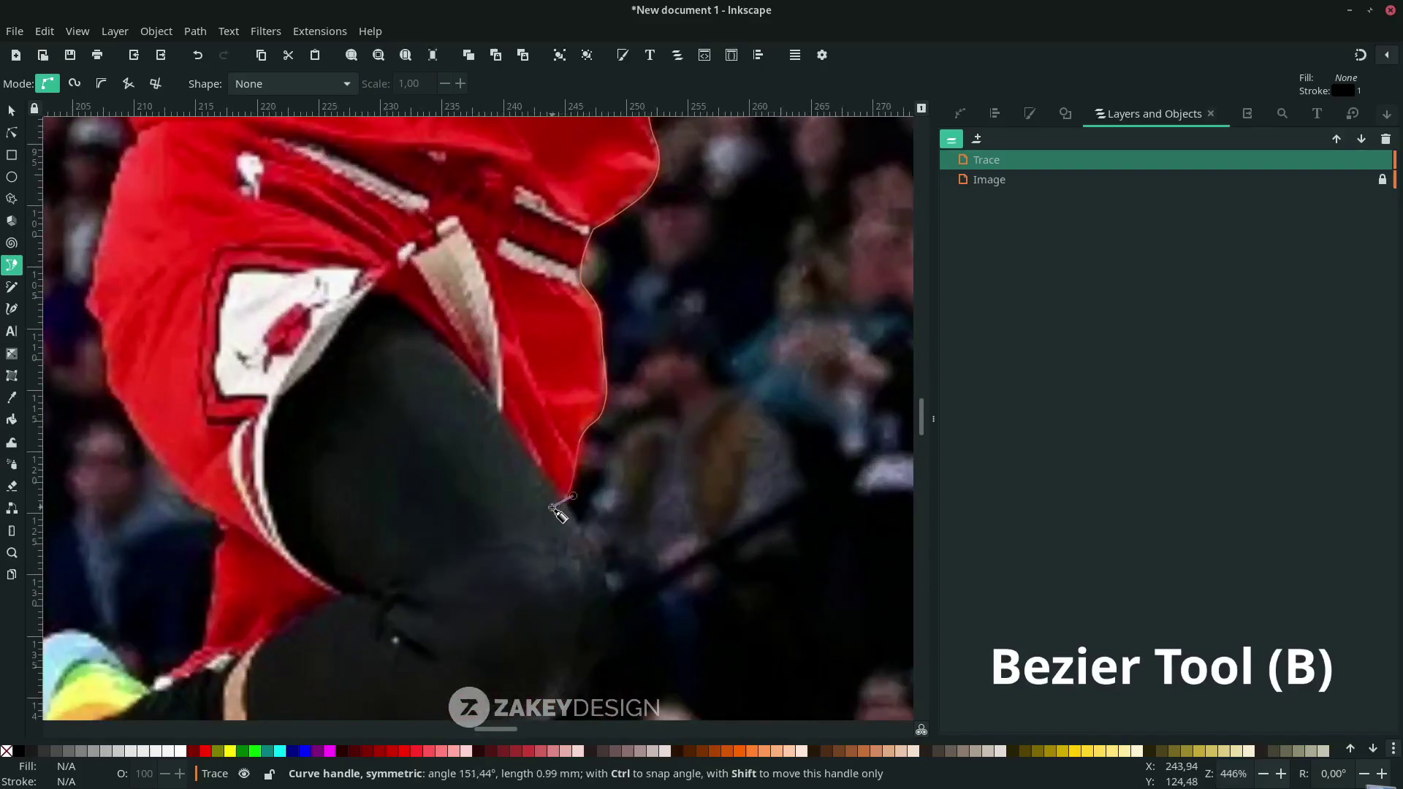
left_click_drag(495, 401, 487, 389)
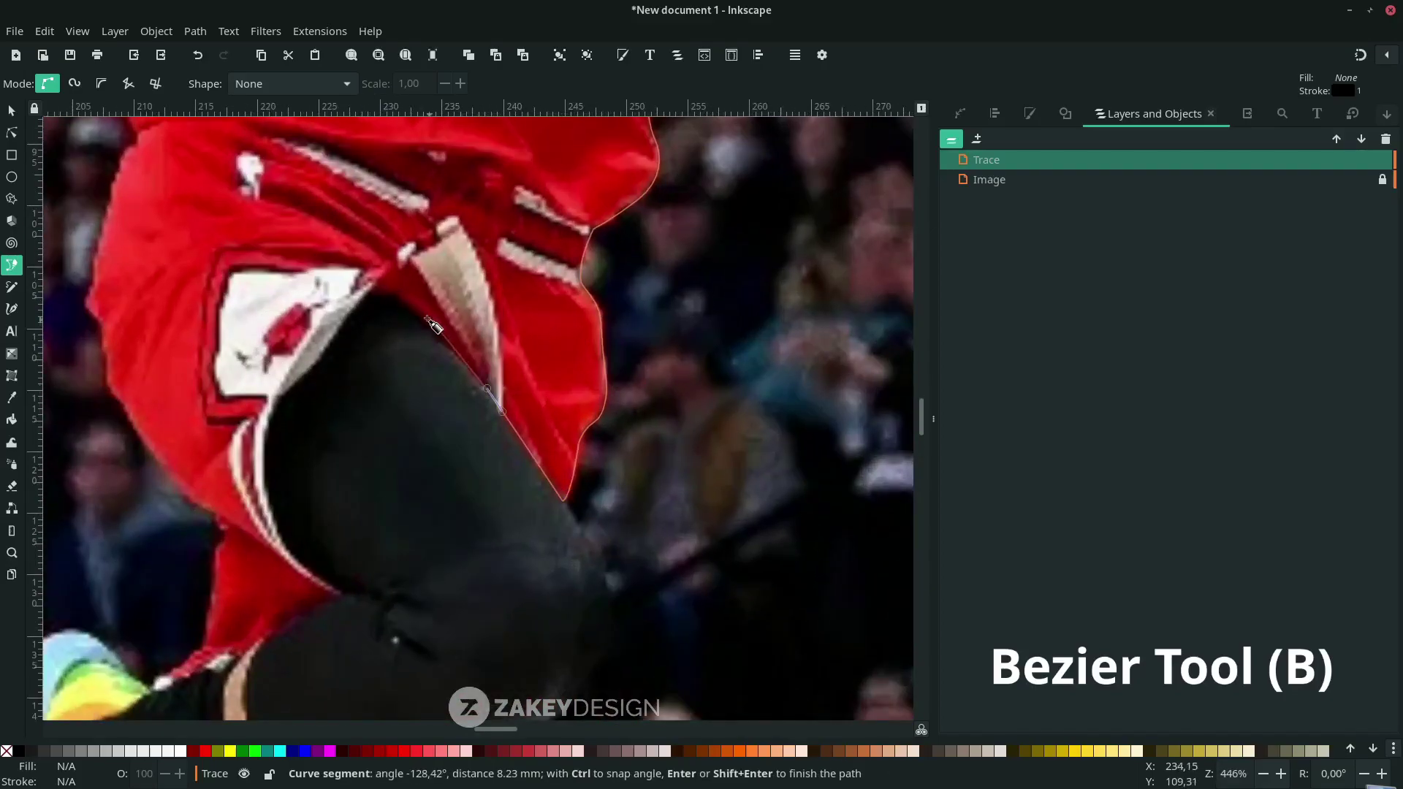
left_click_drag(410, 304, 383, 291)
left_click_drag(338, 341, 322, 358)
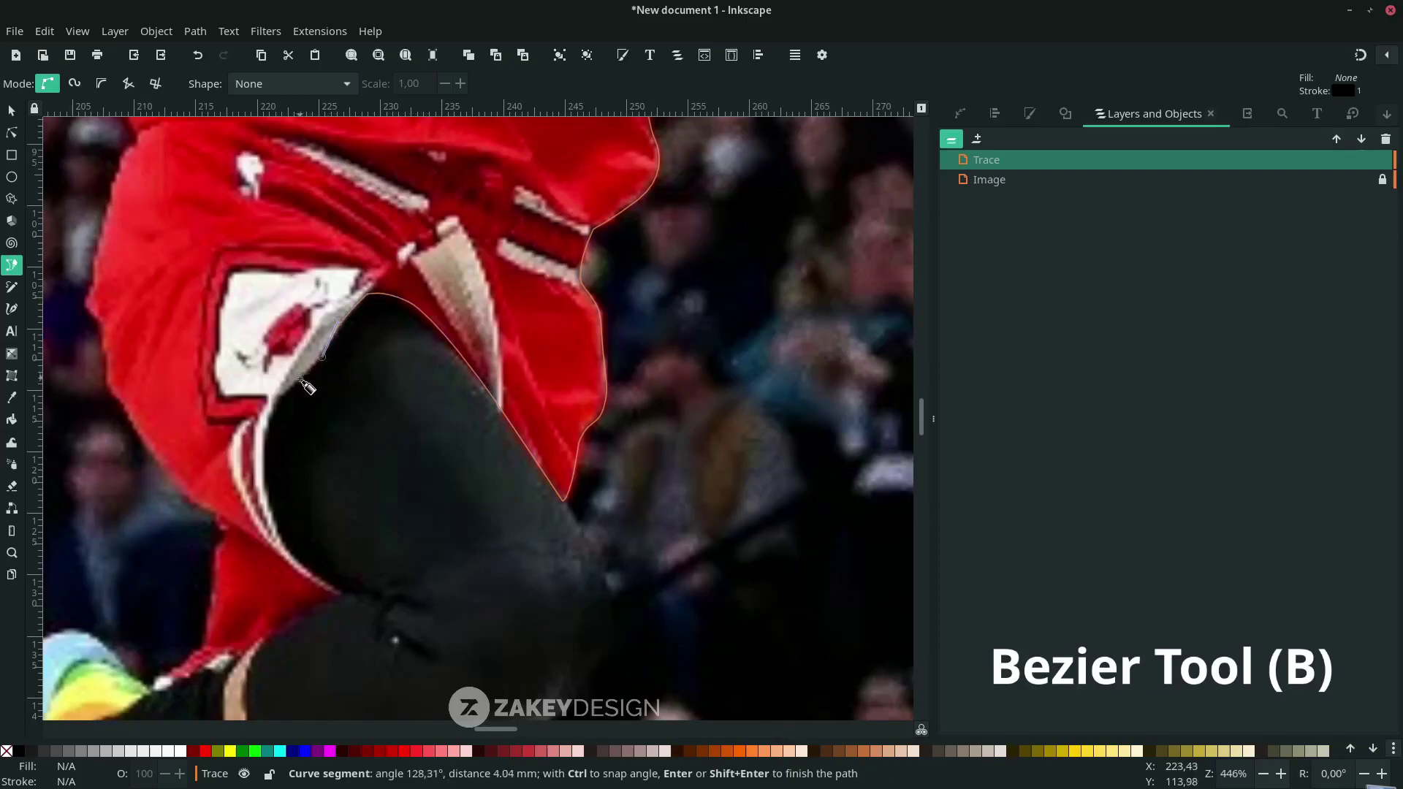
scroll(290, 395, "down", 4)
left_click_drag(288, 426, 321, 453)
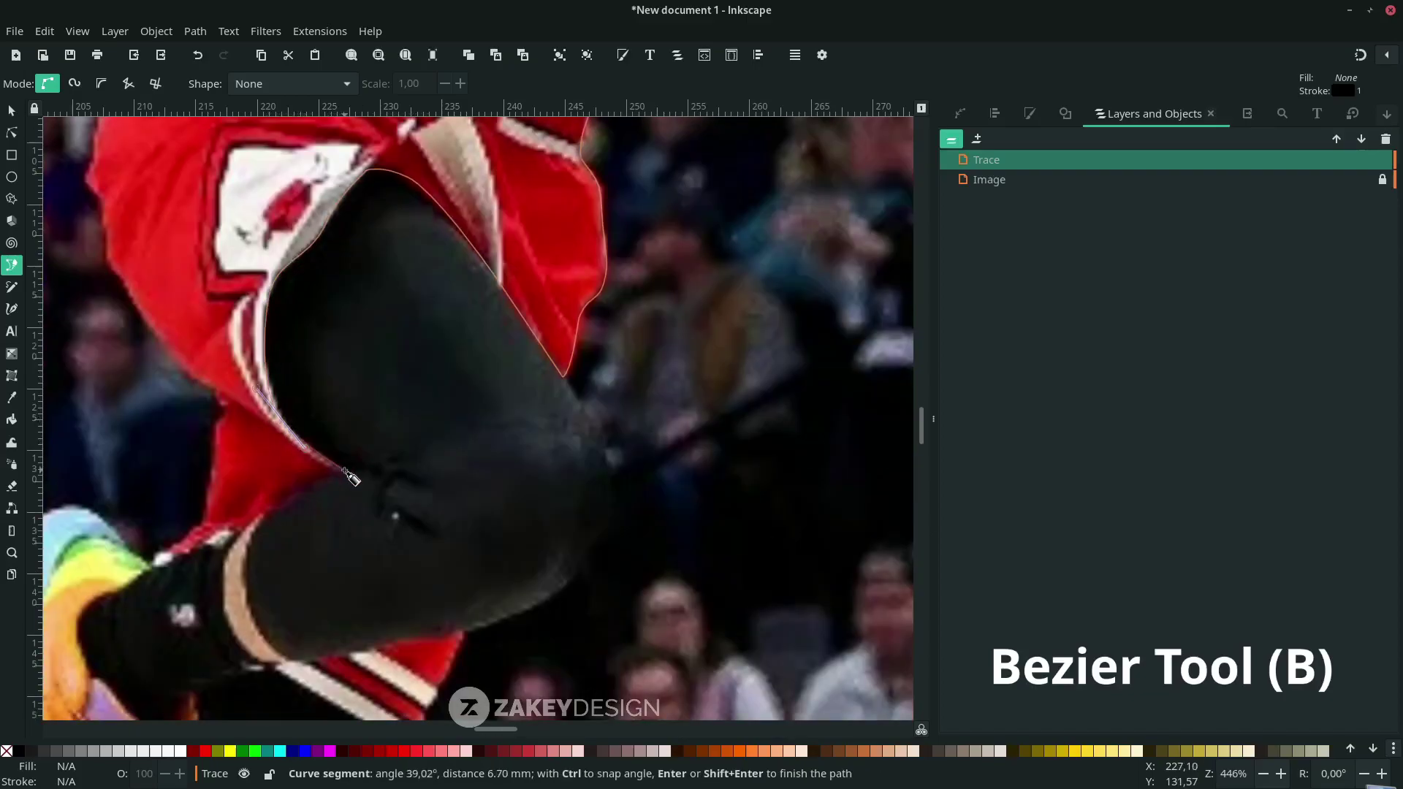
left_click_drag(272, 510, 252, 521)
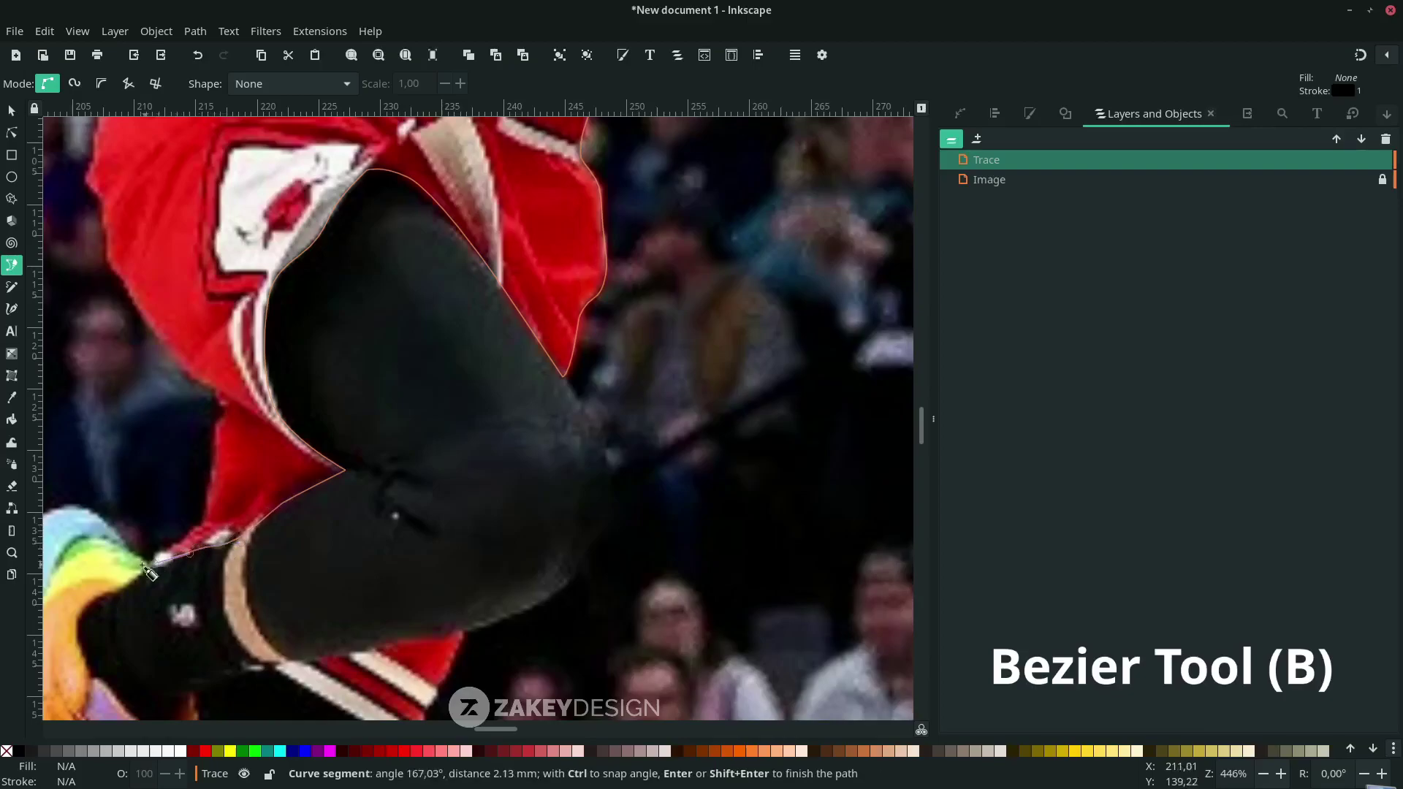
scroll(172, 562, "up", 1)
scroll(265, 401, "up", 1)
scroll(397, 447, "up", 1)
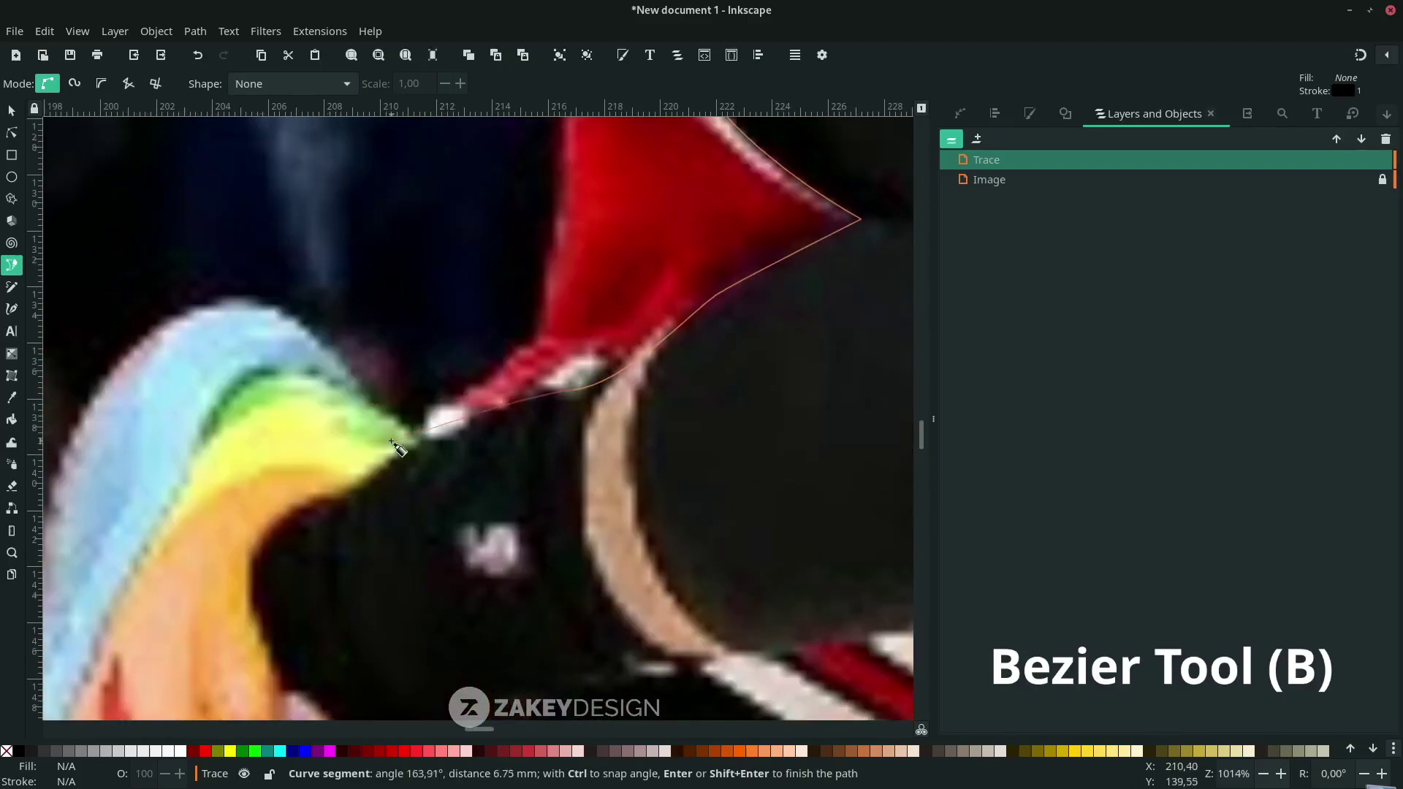
scroll(548, 344, "up", 10)
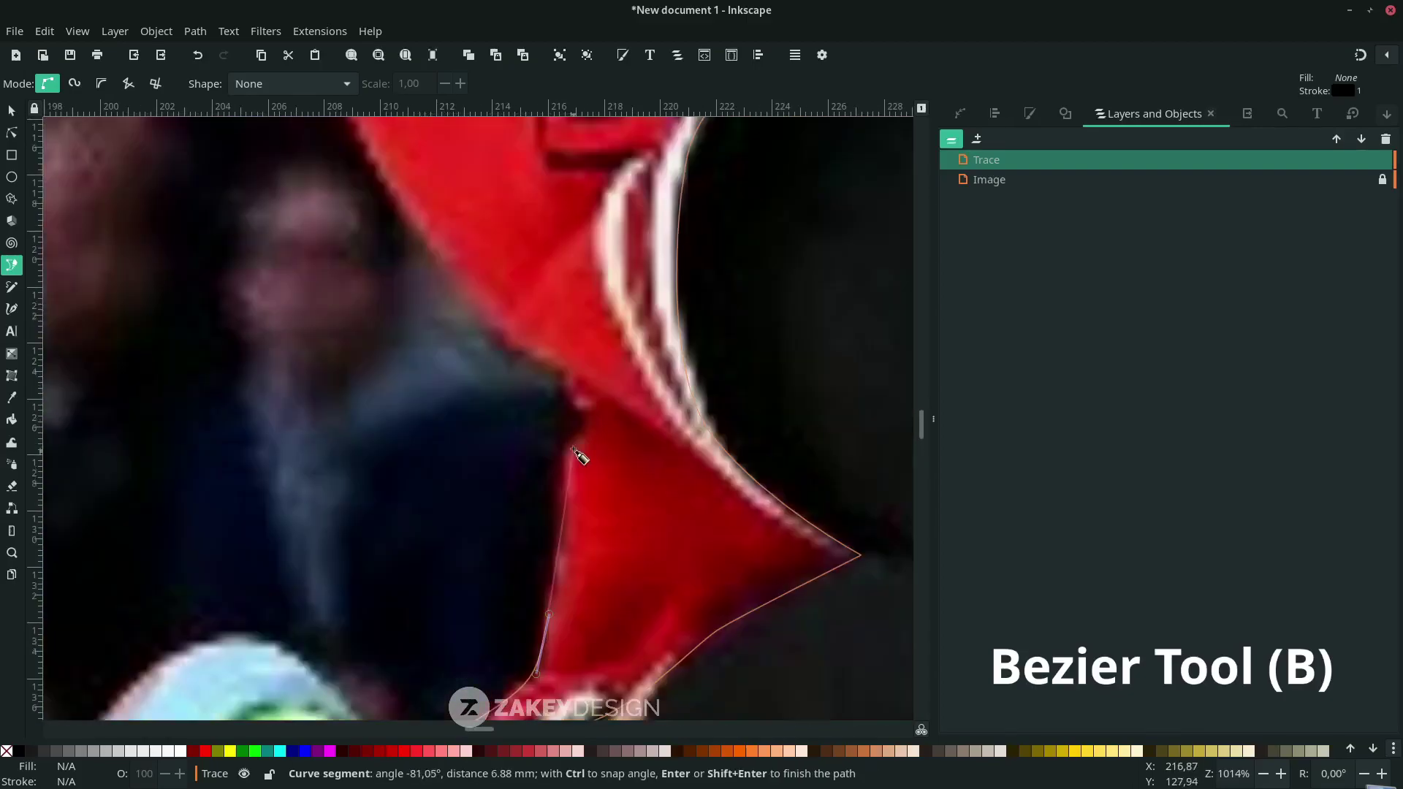
- Finish the outline up the shorts' left edge and armhole, closing the jersey shape
left_click(591, 416)
scroll(563, 383, "down", 2)
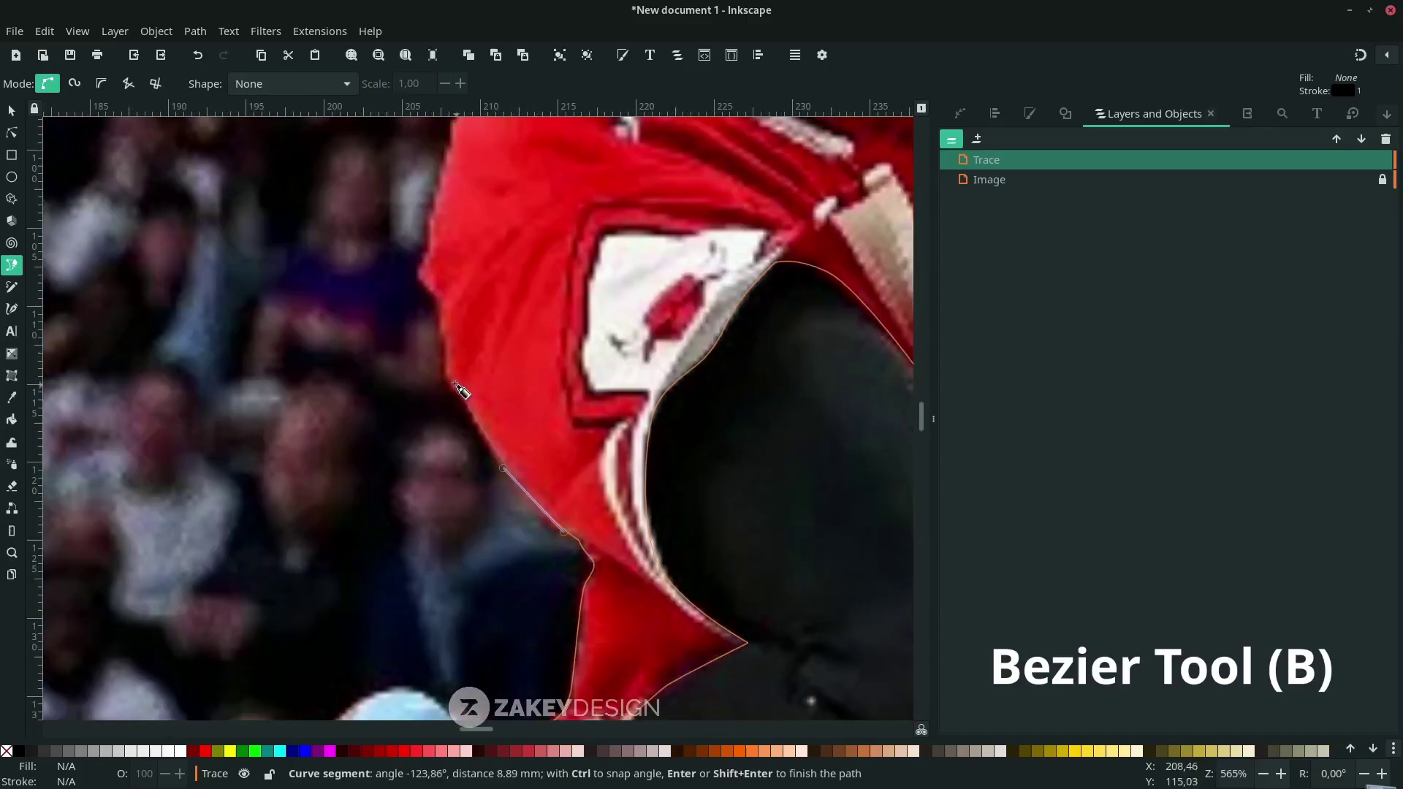
scroll(437, 470, "up", 3)
scroll(424, 337, "up", 2)
left_click(449, 299)
scroll(469, 266, "up", 2)
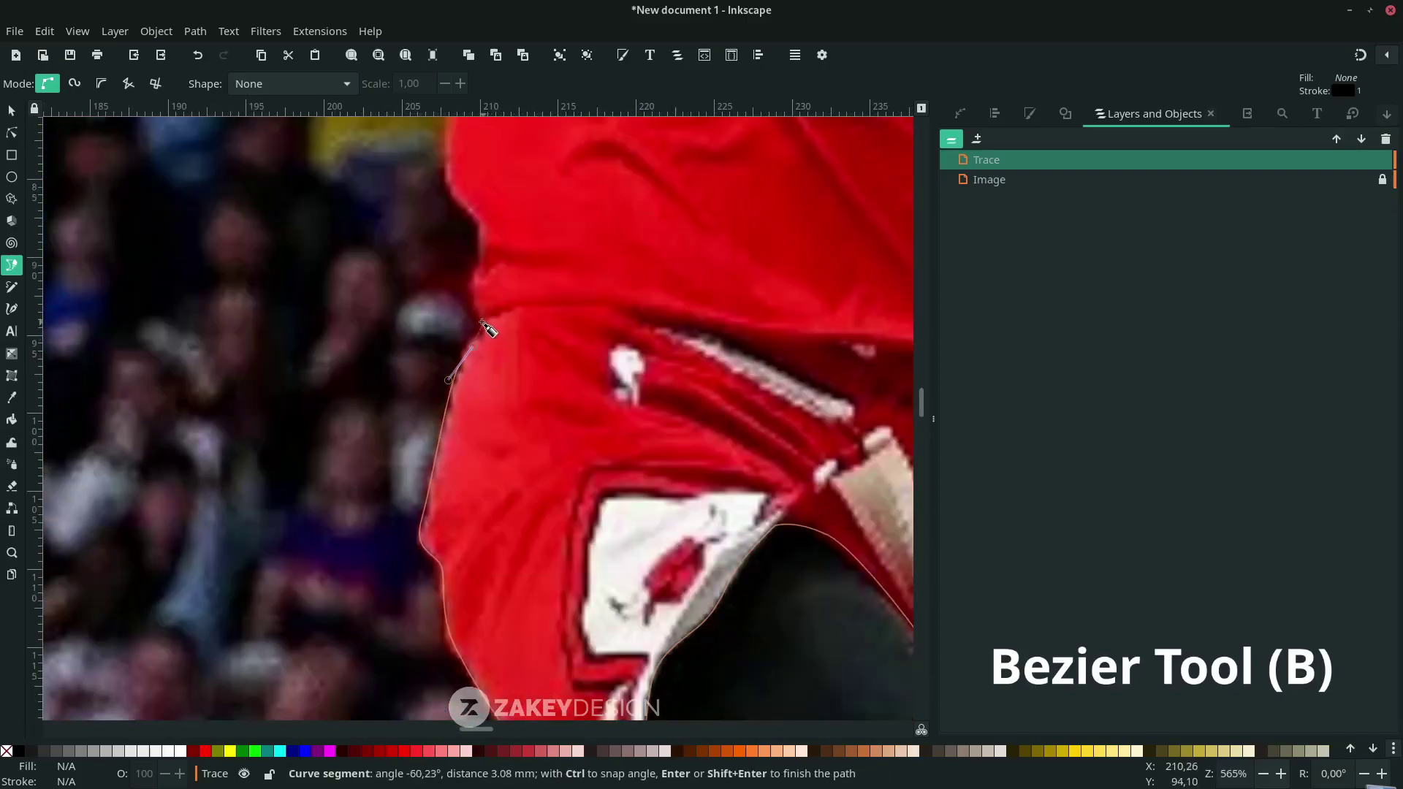
scroll(475, 307, "up", 2)
scroll(474, 322, "up", 2)
scroll(471, 336, "up", 2)
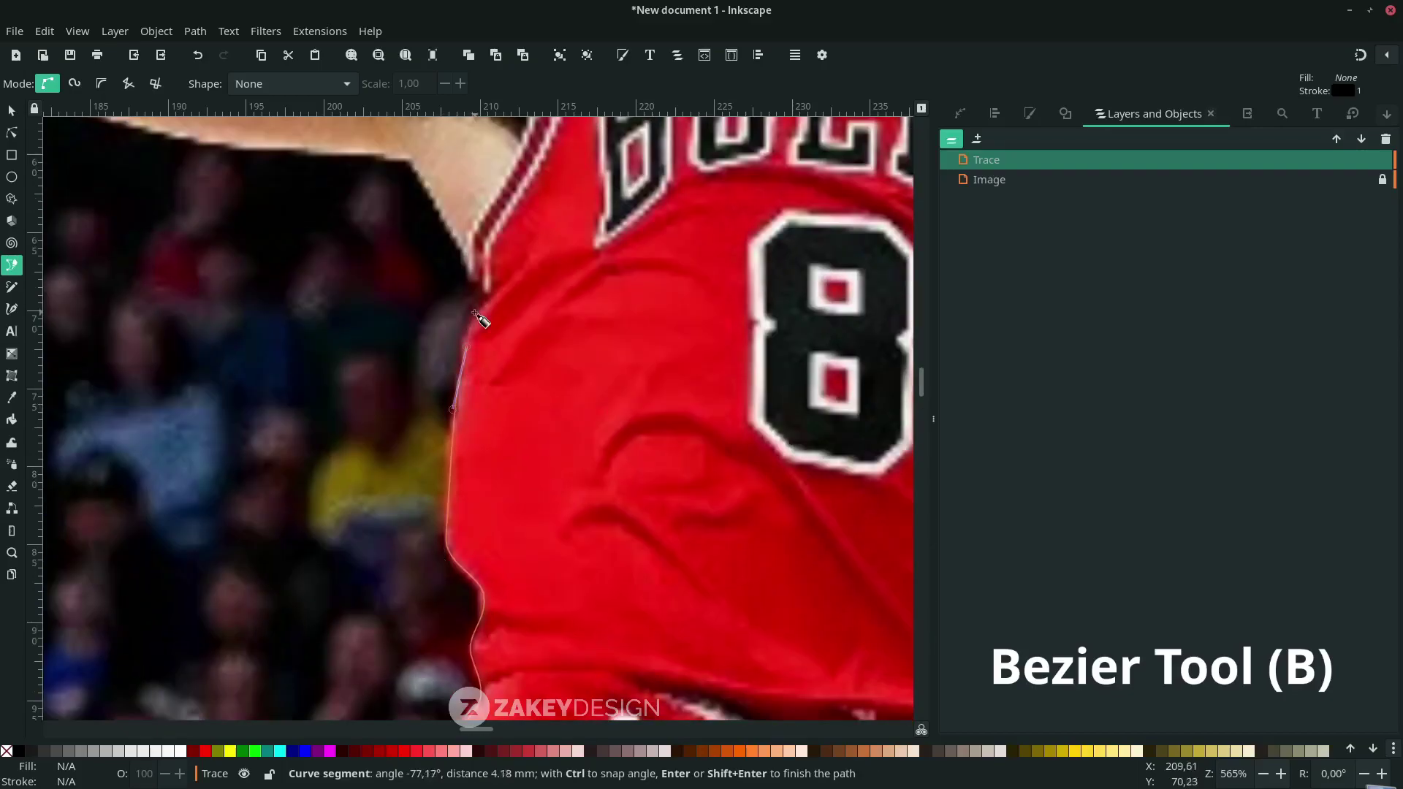
left_click(462, 388)
scroll(471, 358, "up", 2)
scroll(504, 424, "up", 2)
left_click_drag(468, 542, 485, 503)
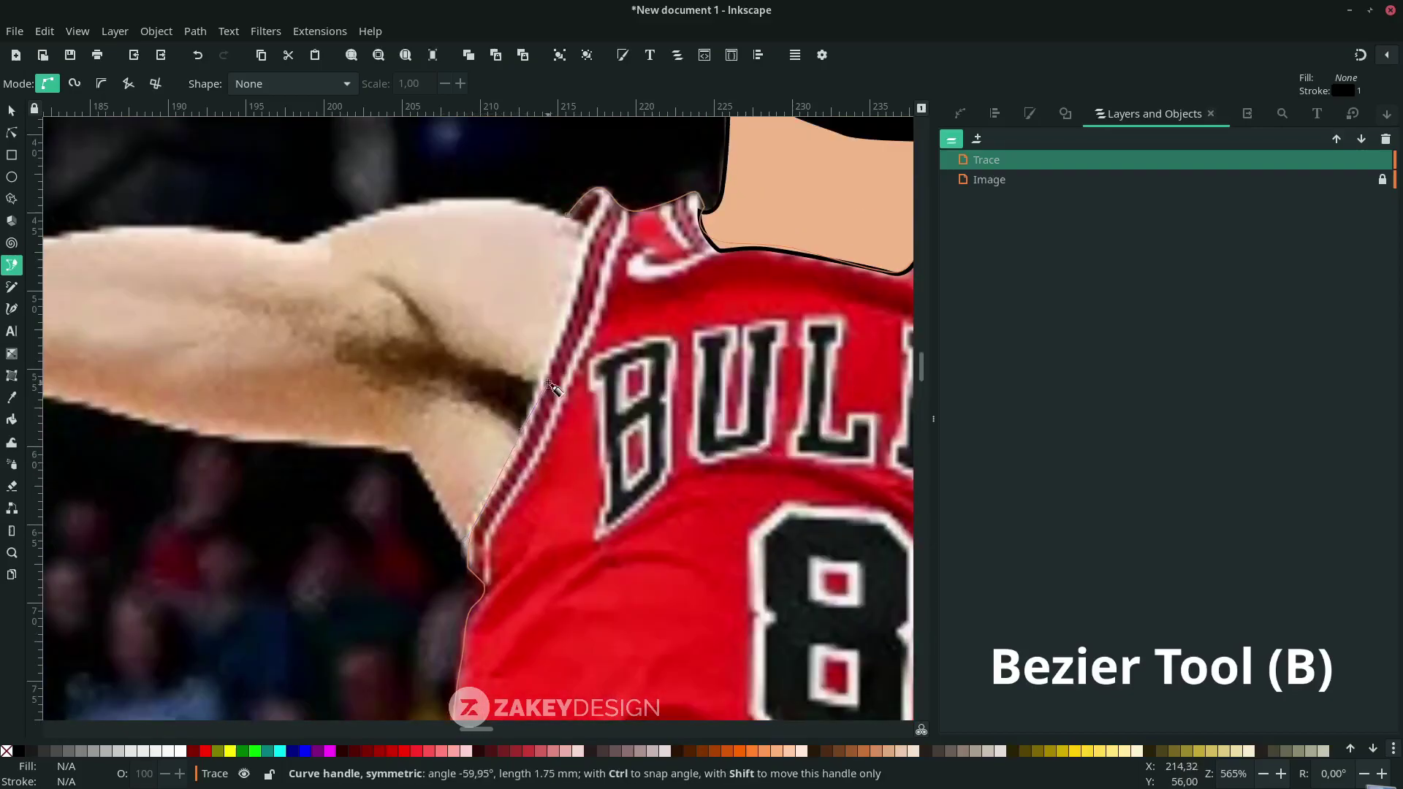
left_click_drag(554, 387, 557, 358)
left_click(569, 218)
scroll(570, 292, "down", 3)
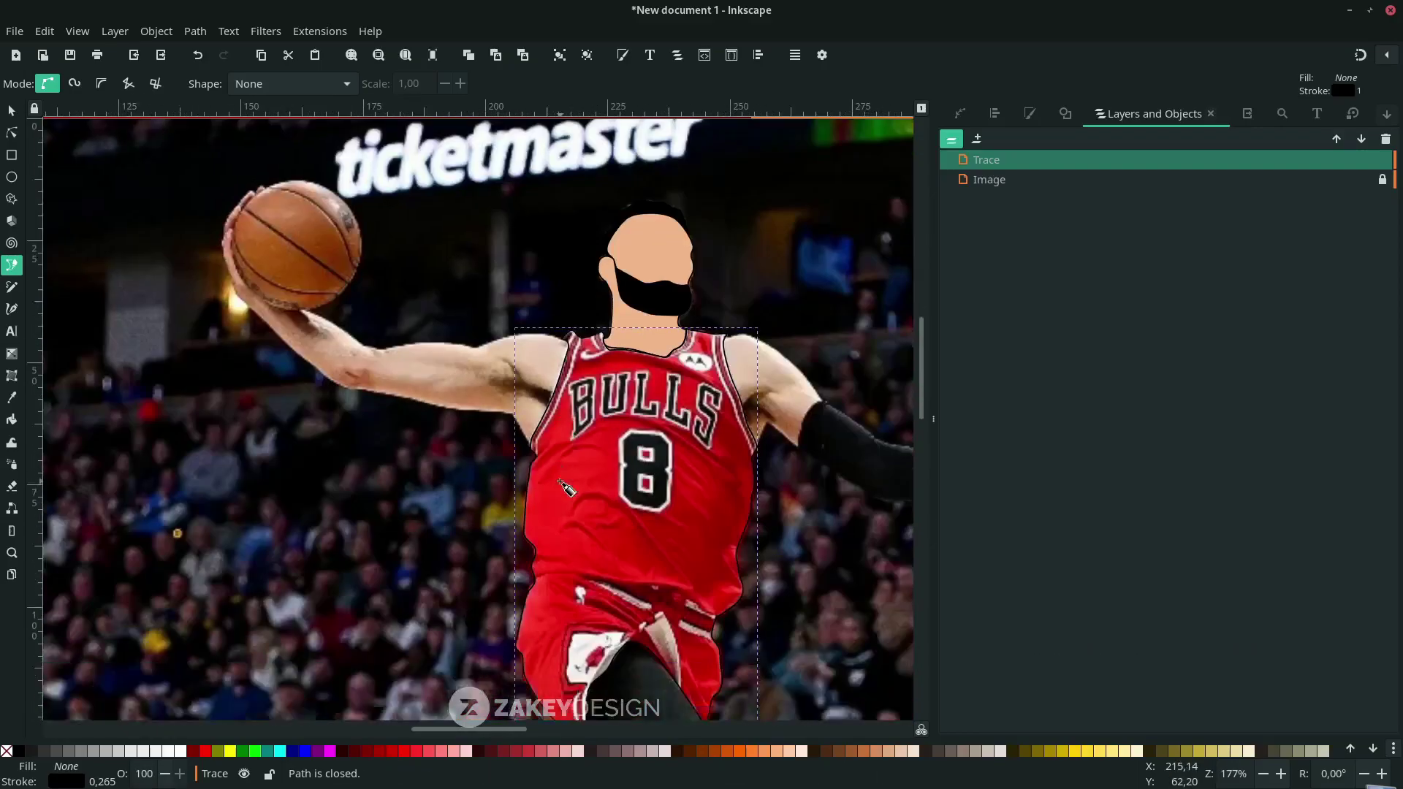
scroll(556, 350, "down", 2)
scroll(555, 365, "down", 1)
- With the photo hidden, fill the jersey with the aa0000ff dark red swatch, then unhide the photo
left_click(1365, 179)
key("d")
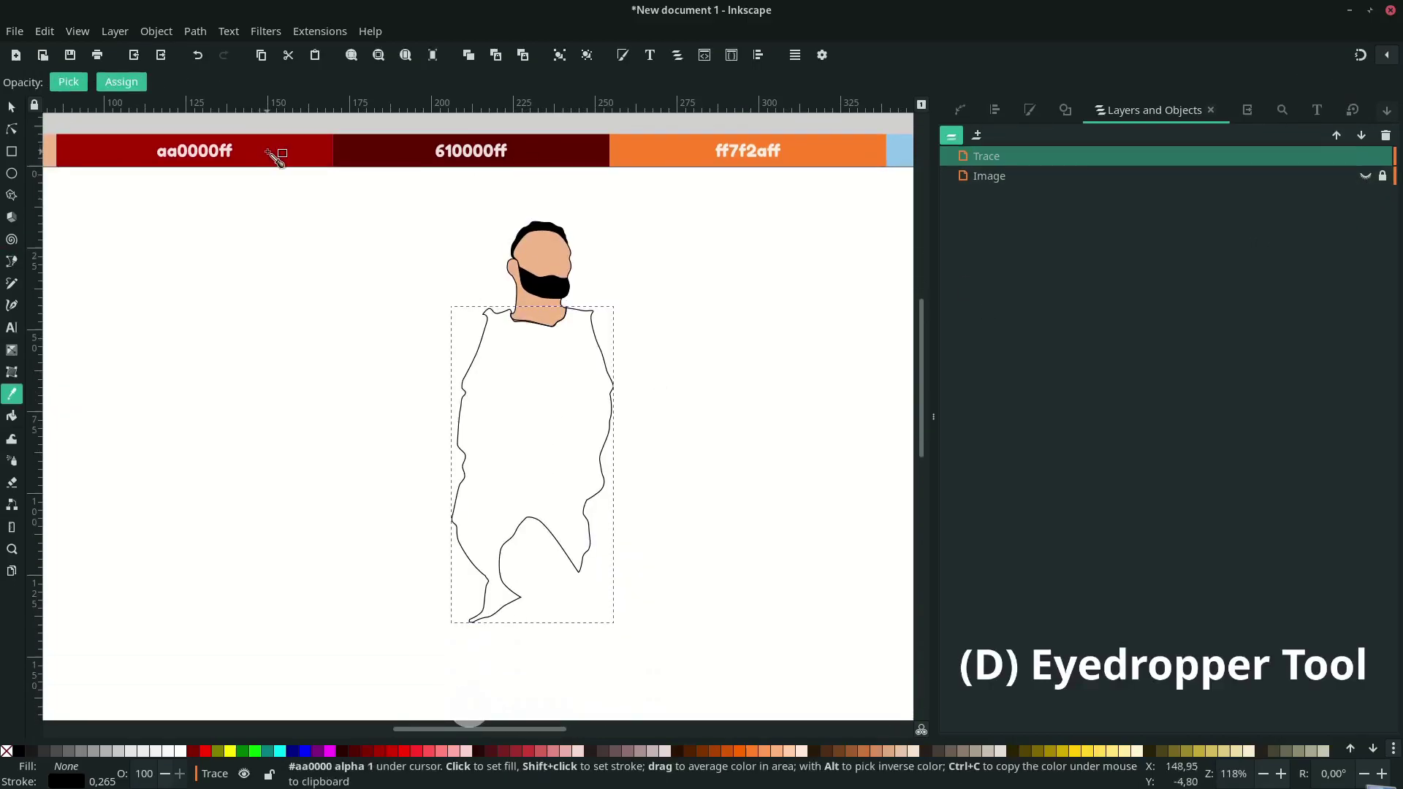
left_click(275, 147)
key("s")
left_click(1365, 179)
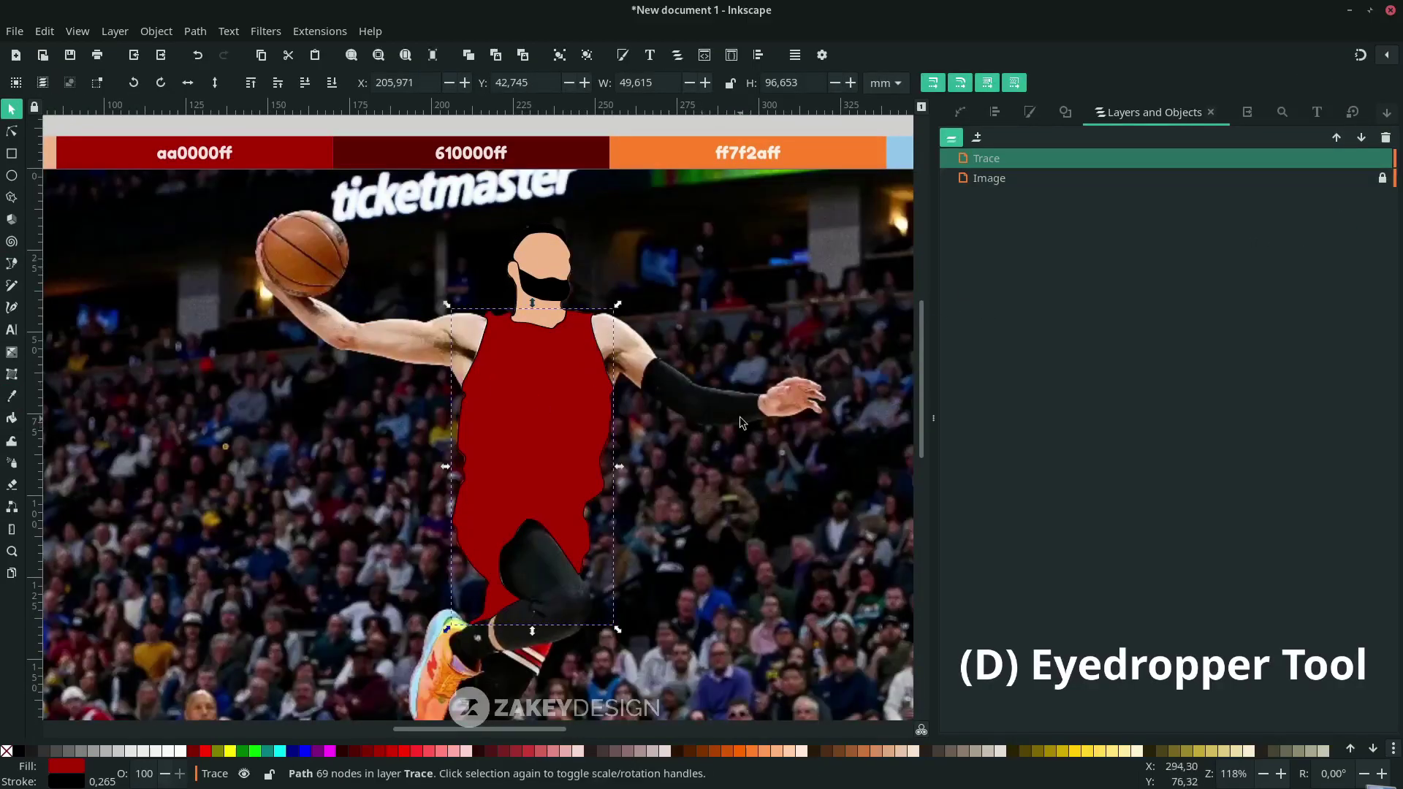
key("b")
scroll(740, 423, "up", 5)
- Trace the outstretched arm and hand from shoulder to fingertips as a closed Bezier outline
left_click(367, 208)
left_click_drag(572, 270, 582, 345)
scroll(667, 360, "down", 6)
scroll(667, 361, "right", 10)
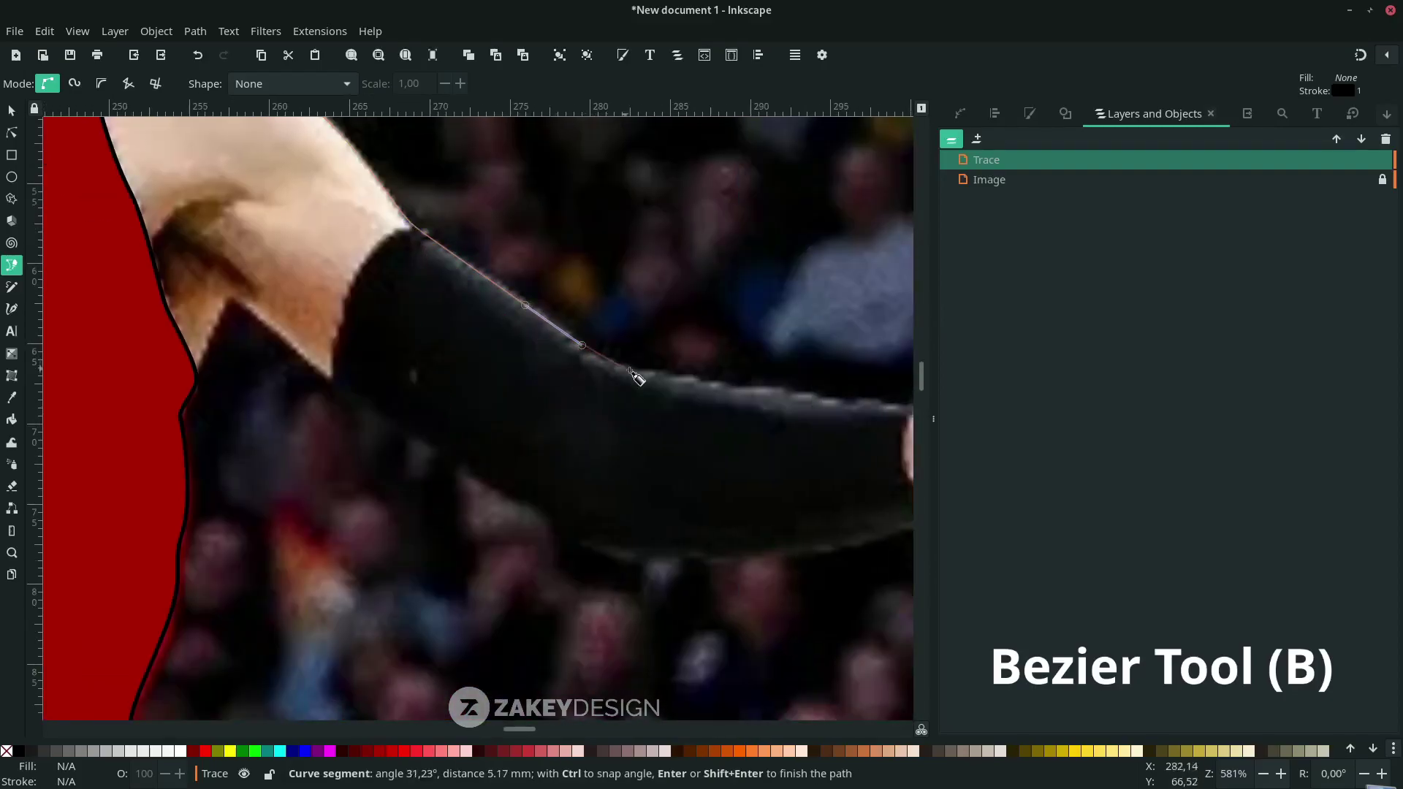
scroll(658, 380, "right", 6)
left_click_drag(672, 402, 733, 405)
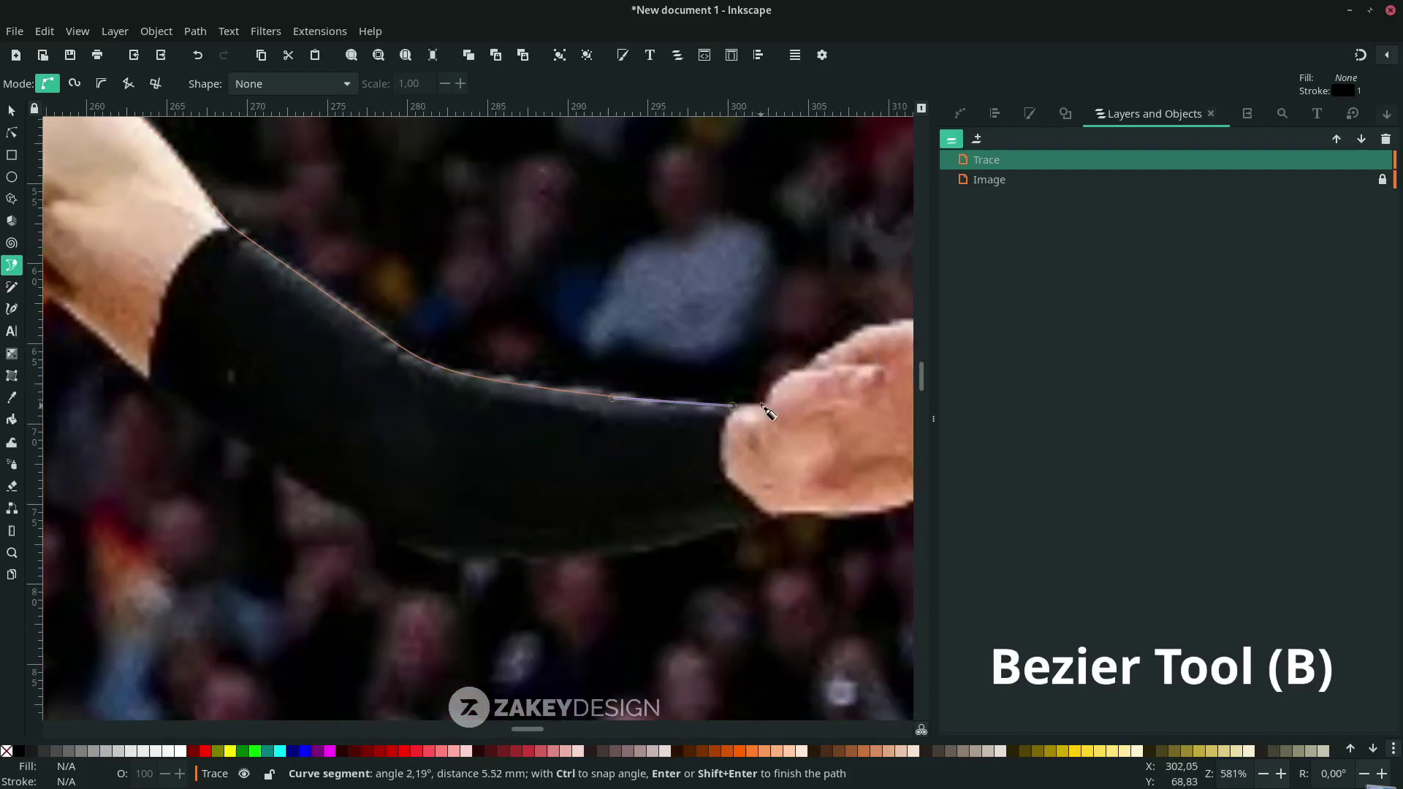
scroll(767, 413, "up", 2)
scroll(740, 480, "up", 2)
left_click_drag(567, 433, 570, 431)
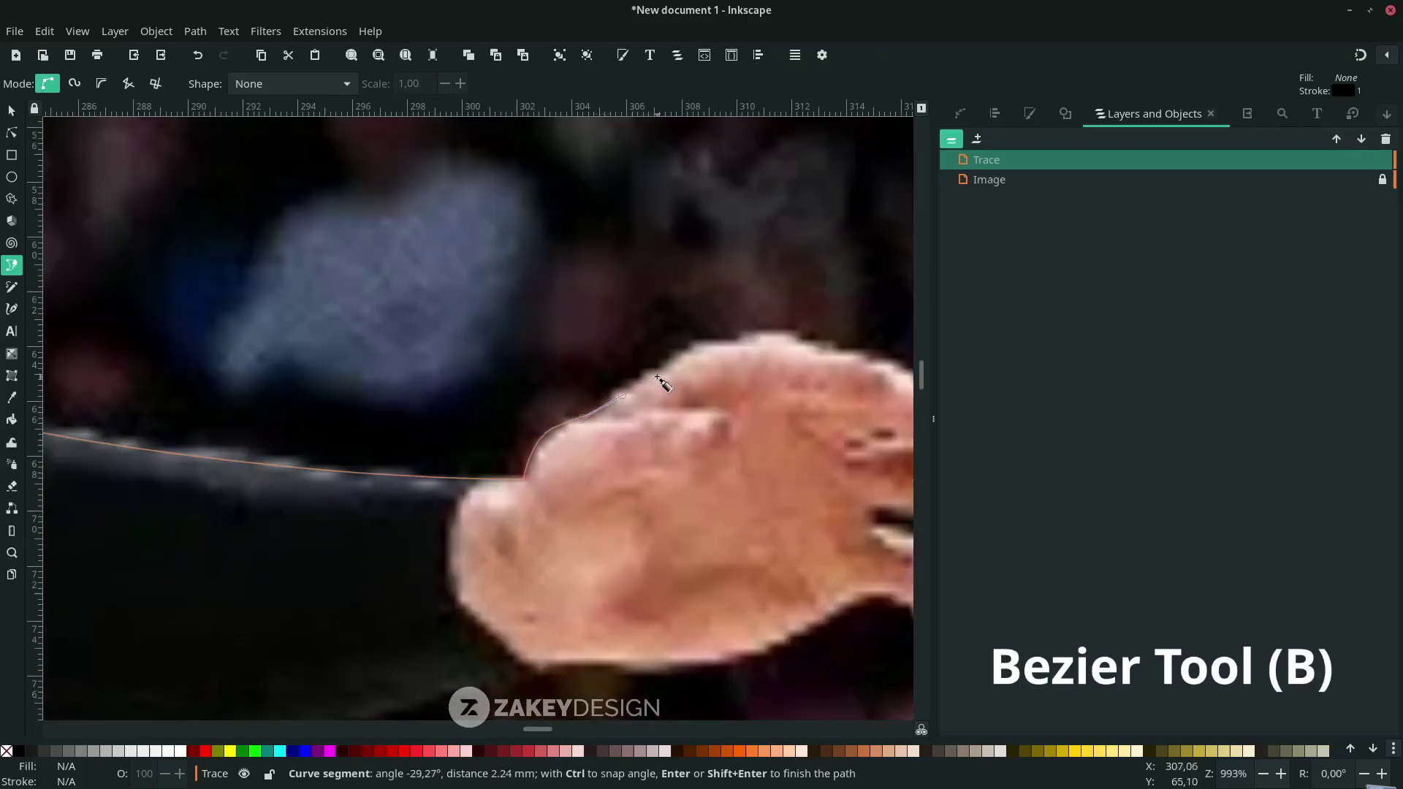
scroll(664, 385, "right", 6)
mouse_move(777, 403)
left_mouse_down()
mouse_move(789, 441)
mouse_move(744, 456)
left_mouse_up()
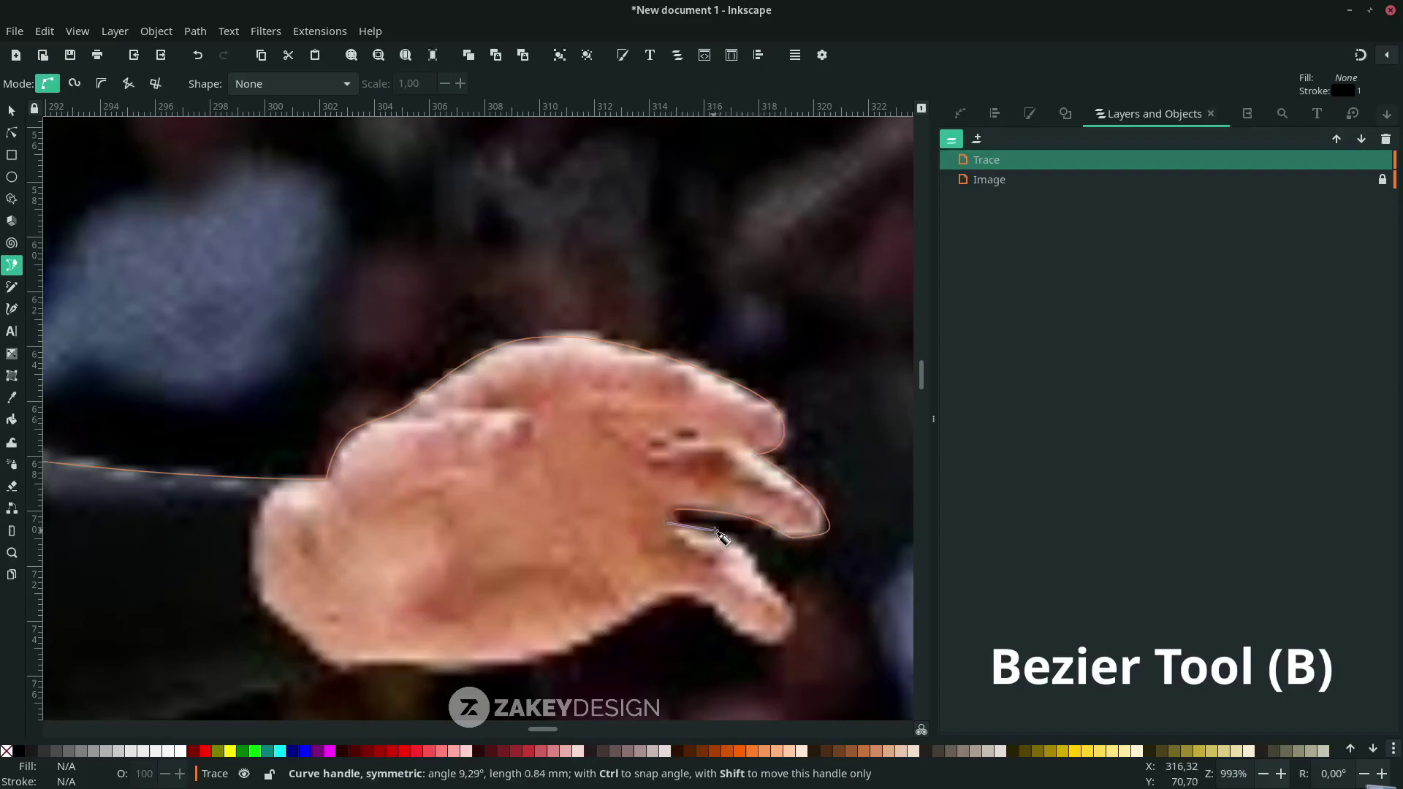
left_click_drag(679, 594, 650, 594)
scroll(621, 595, "down", 2)
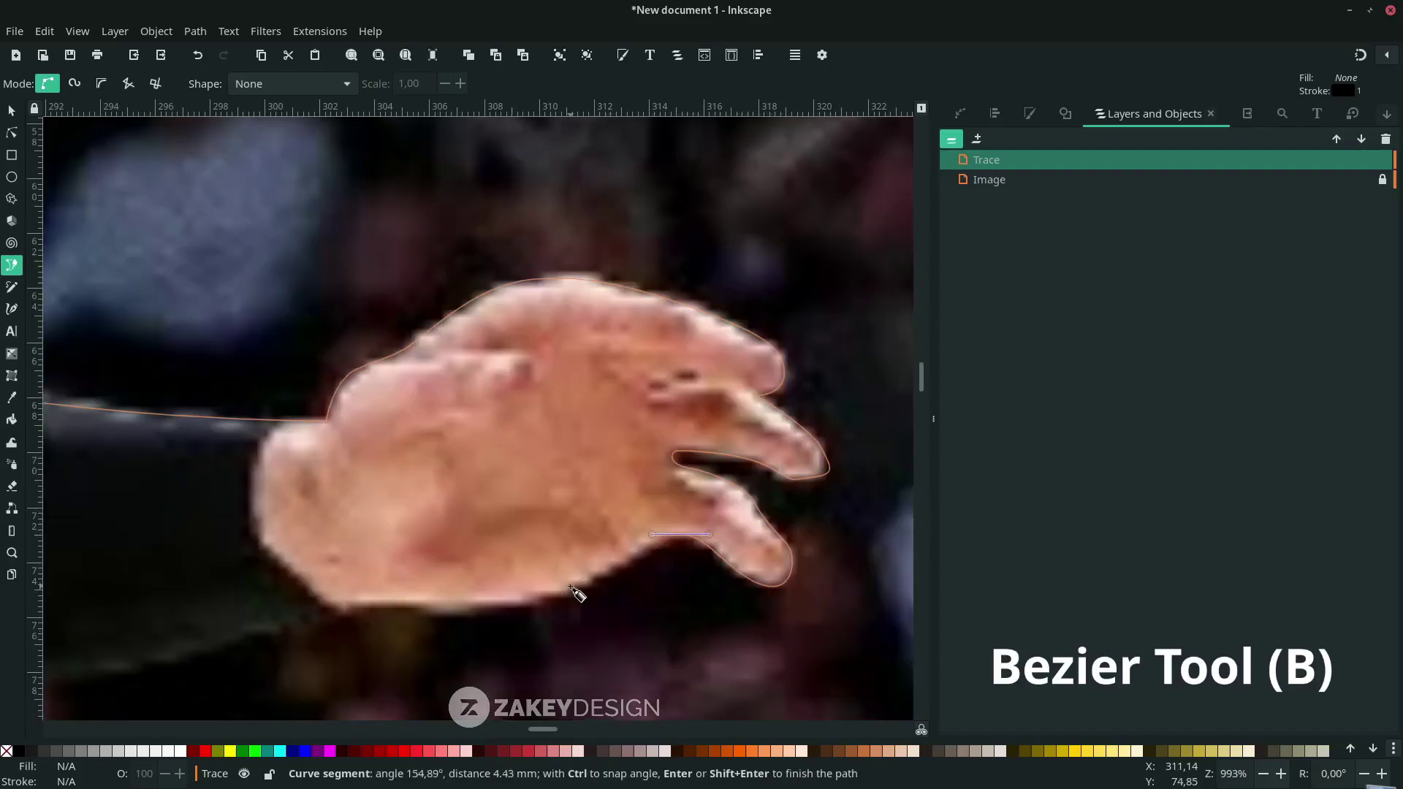
scroll(341, 619, "down", 2)
scroll(360, 641, "up", 1)
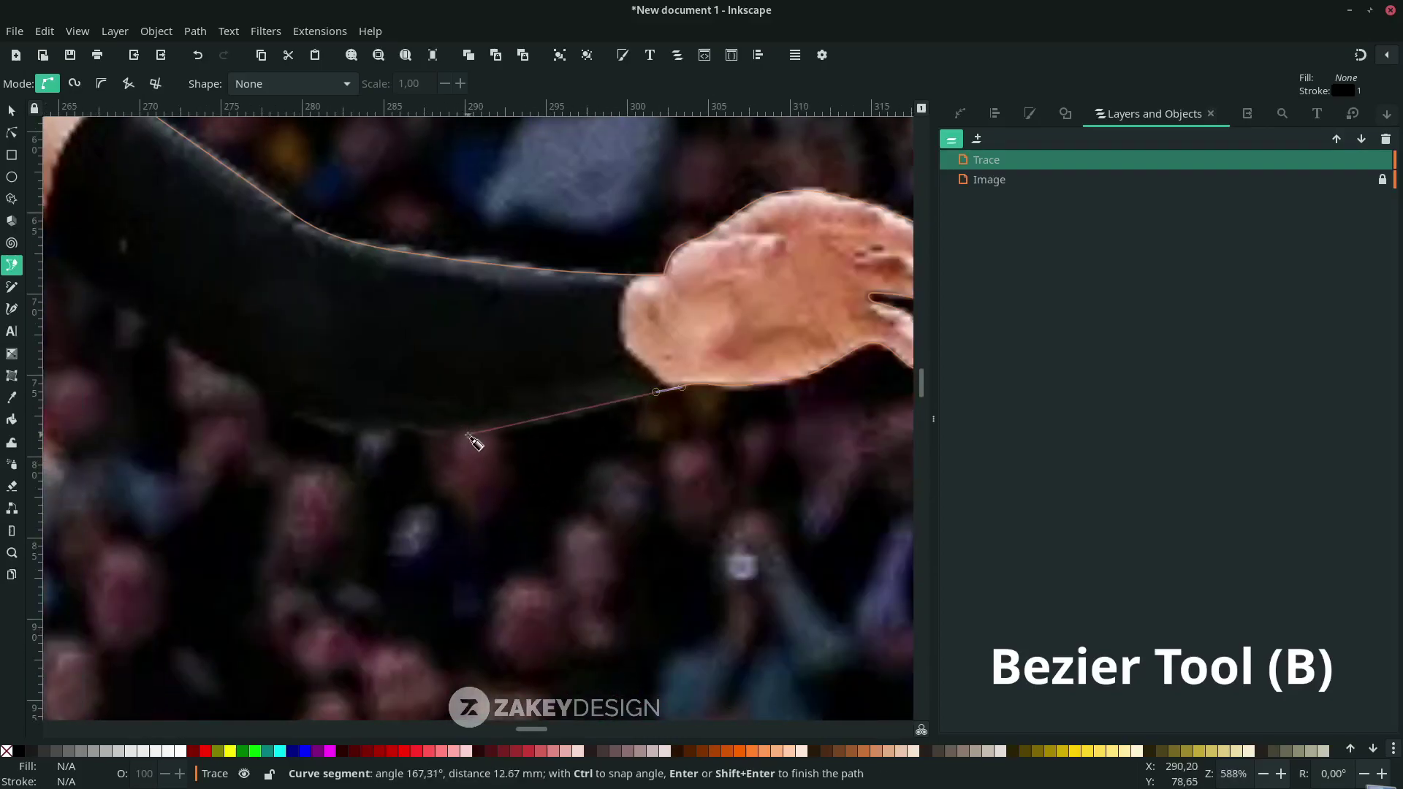
mouse_move(280, 404)
left_mouse_down()
mouse_move(255, 375)
mouse_move(252, 388)
left_mouse_up()
scroll(252, 388, "left", 10)
scroll(248, 394, "up", 7)
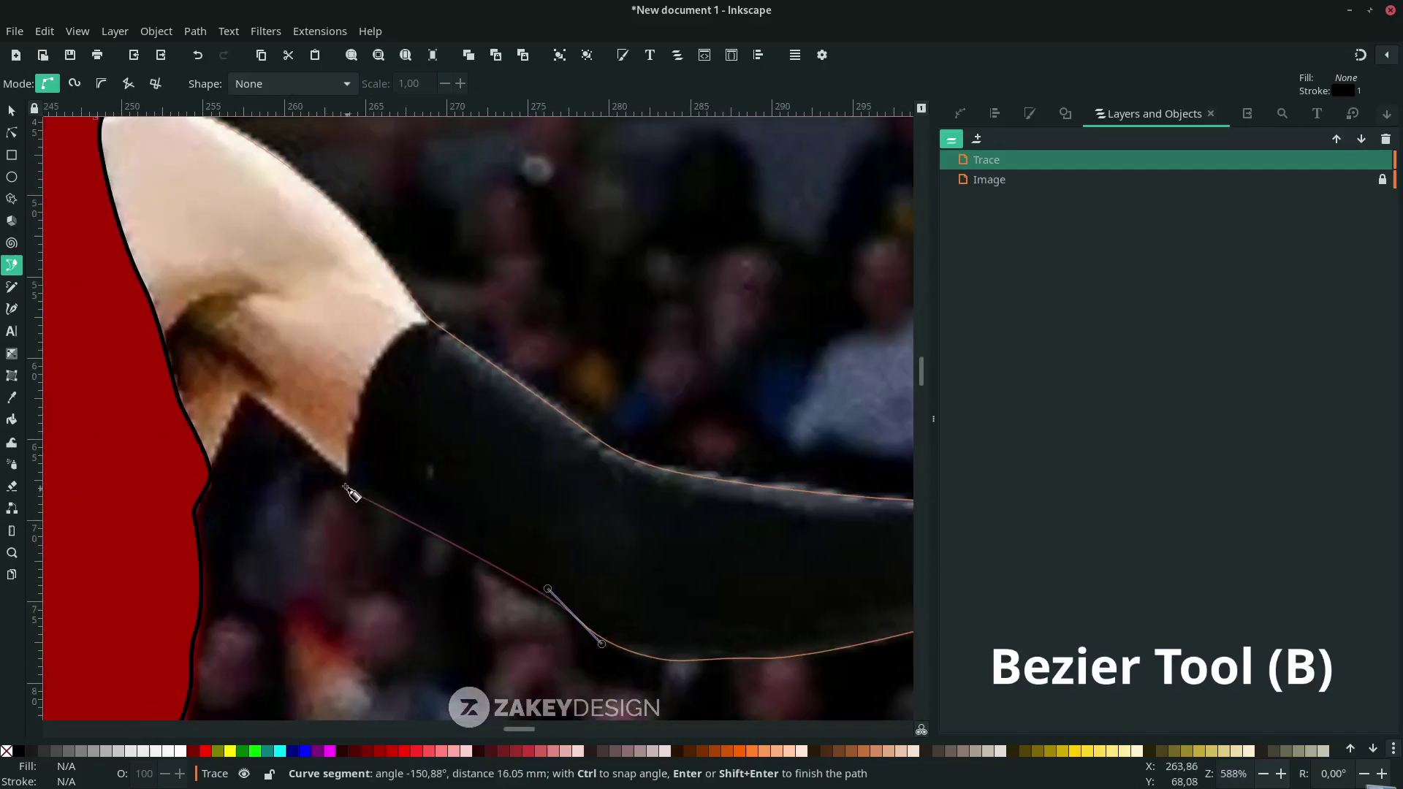
key("Return")
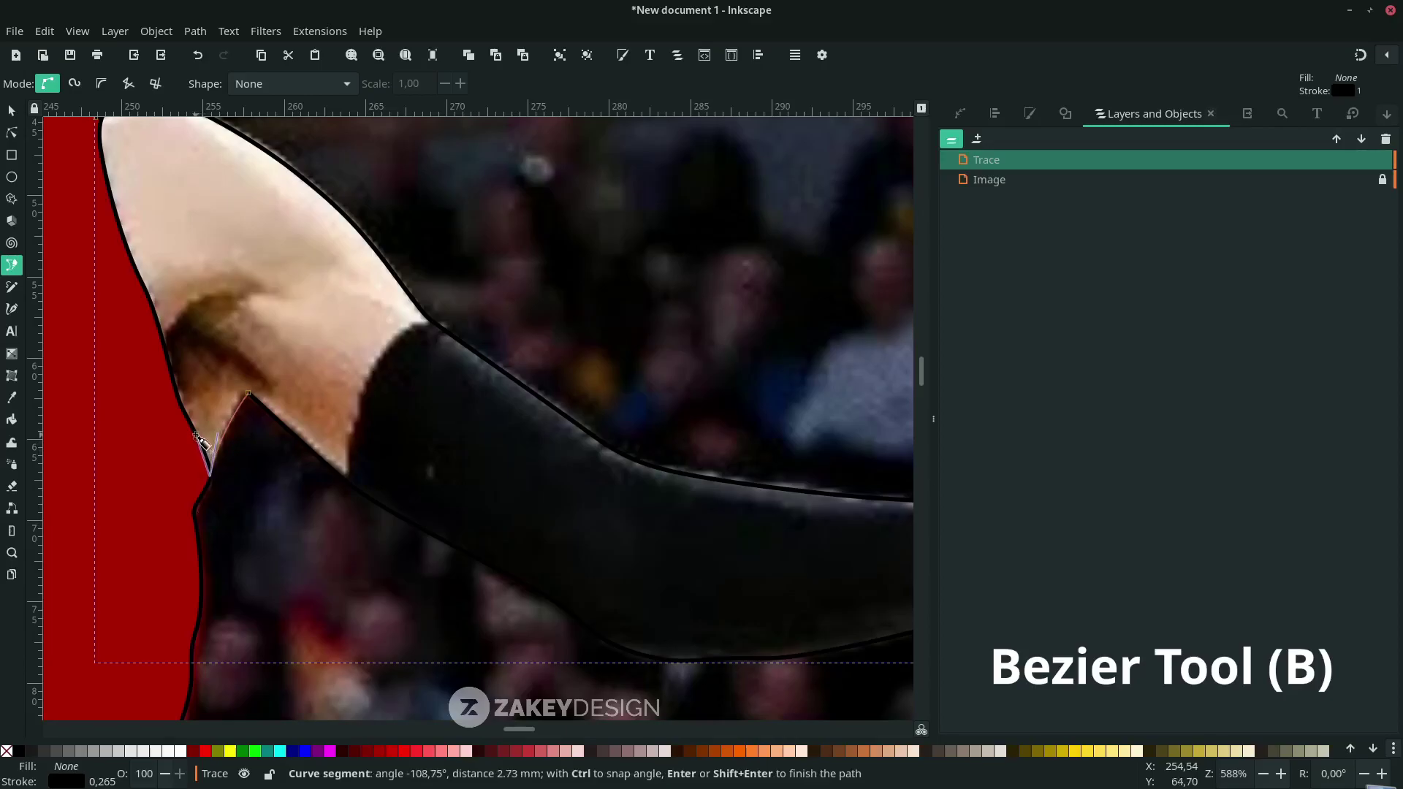
scroll(197, 438, "left", 4)
scroll(197, 438, "up", 3)
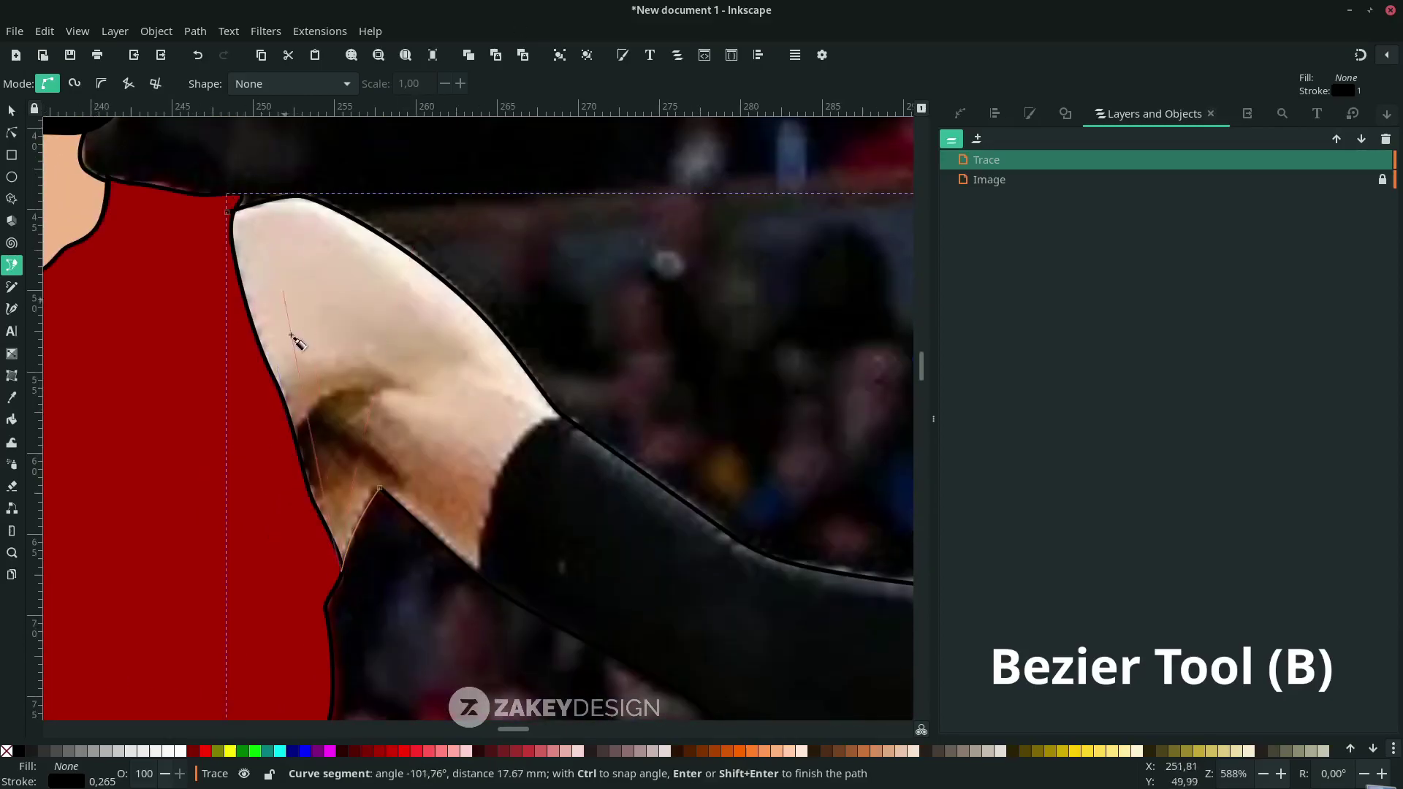
left_click(228, 212)
- Draw cut lines across the upper arm at the sleeve top and at the wrist
scroll(285, 388, "down", 2)
left_click(471, 376)
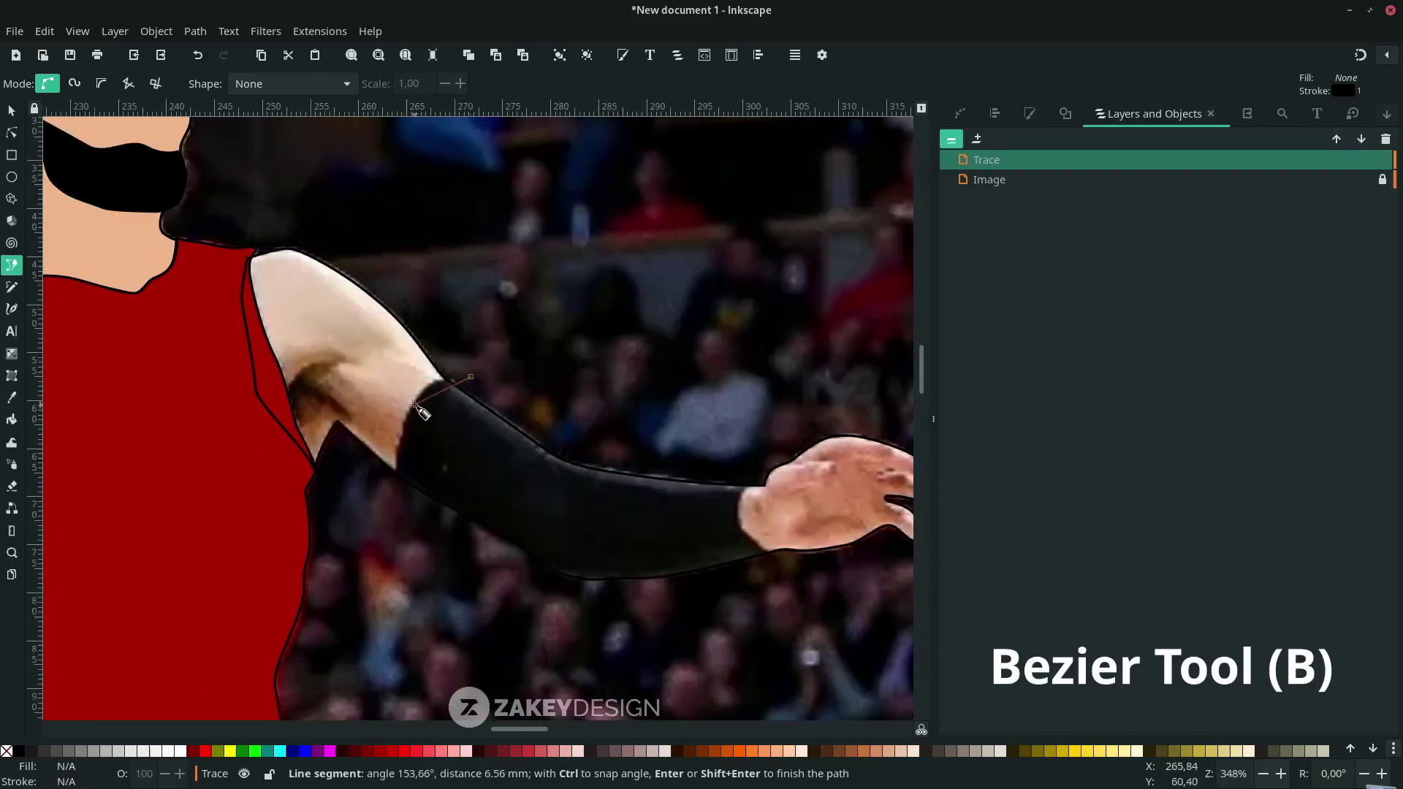
left_click_drag(433, 375, 394, 467)
left_click(396, 497)
key("Return")
scroll(754, 475, "up", 2)
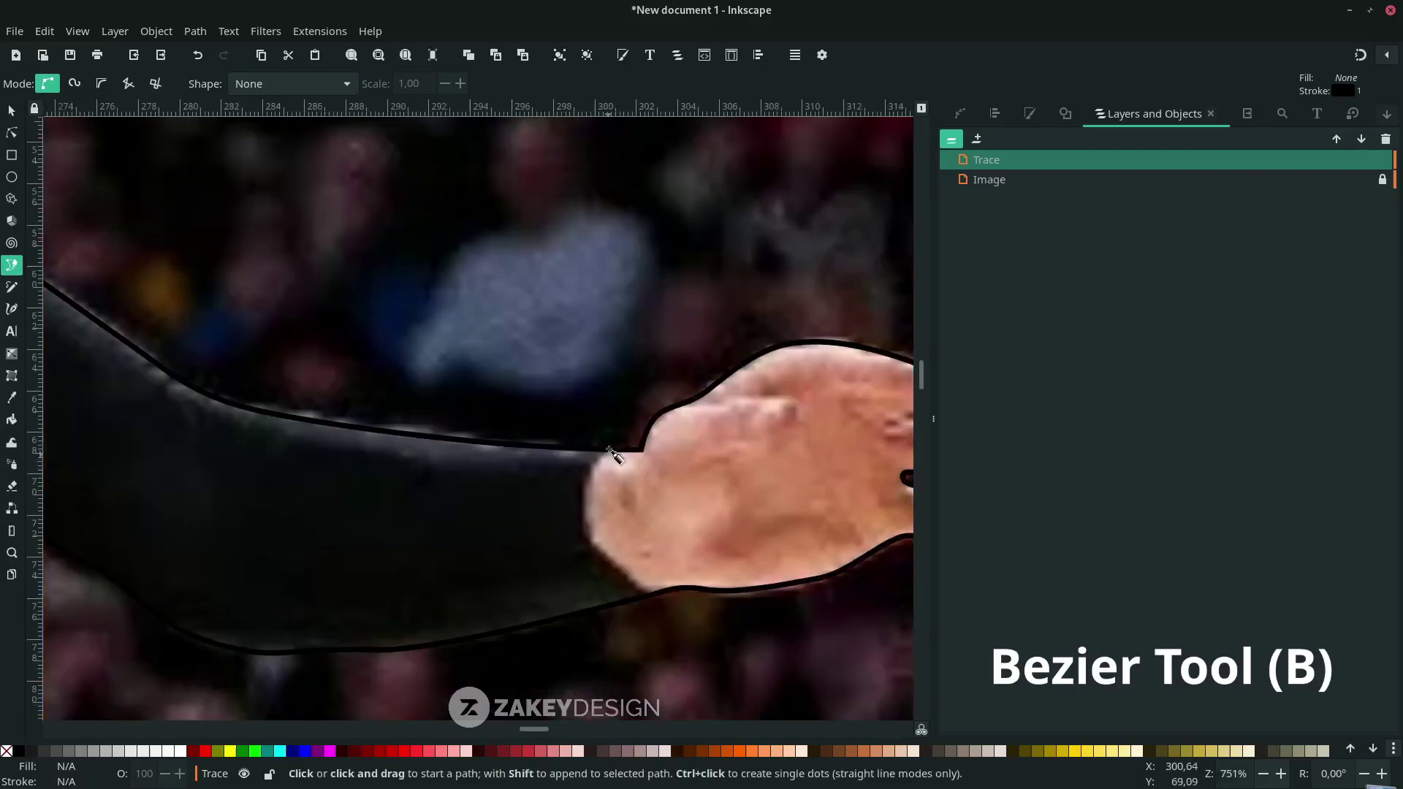
left_click(610, 439)
left_click(582, 466)
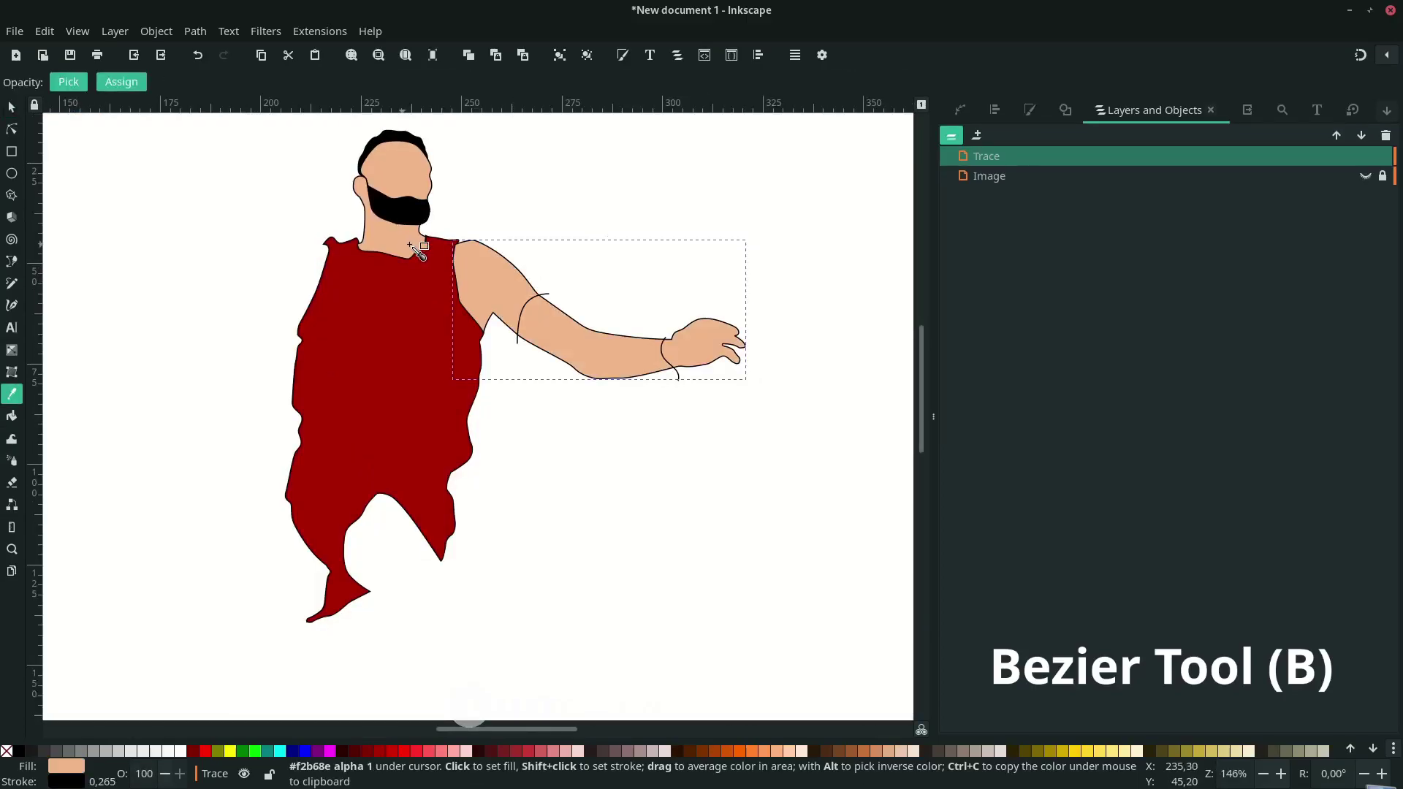
- Split the arm shape along the sleeve curve and the wrist line with Path > Division
key("s")
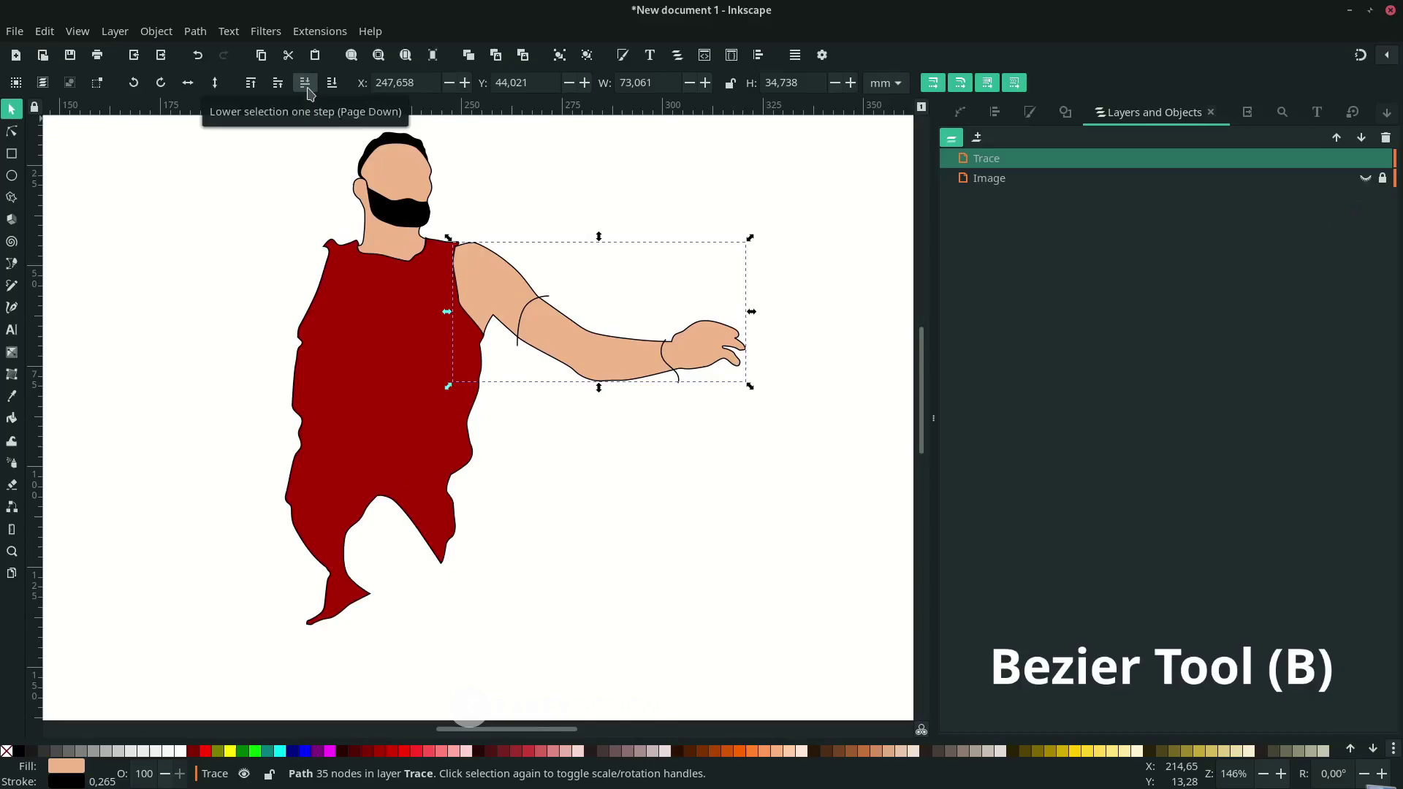
key("n")
left_click(530, 309)
left_click(577, 351, "shift")
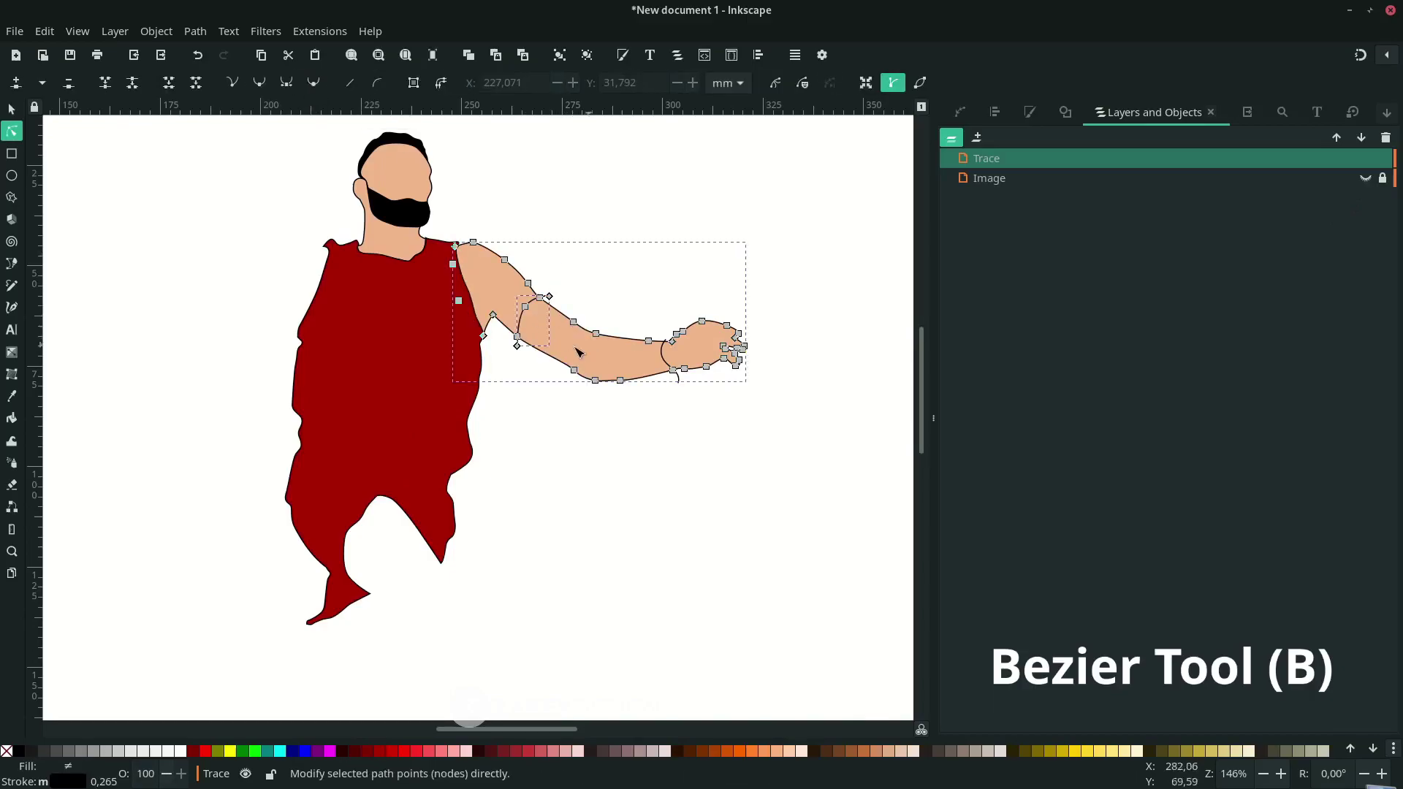
left_click(198, 30)
left_click(299, 216)
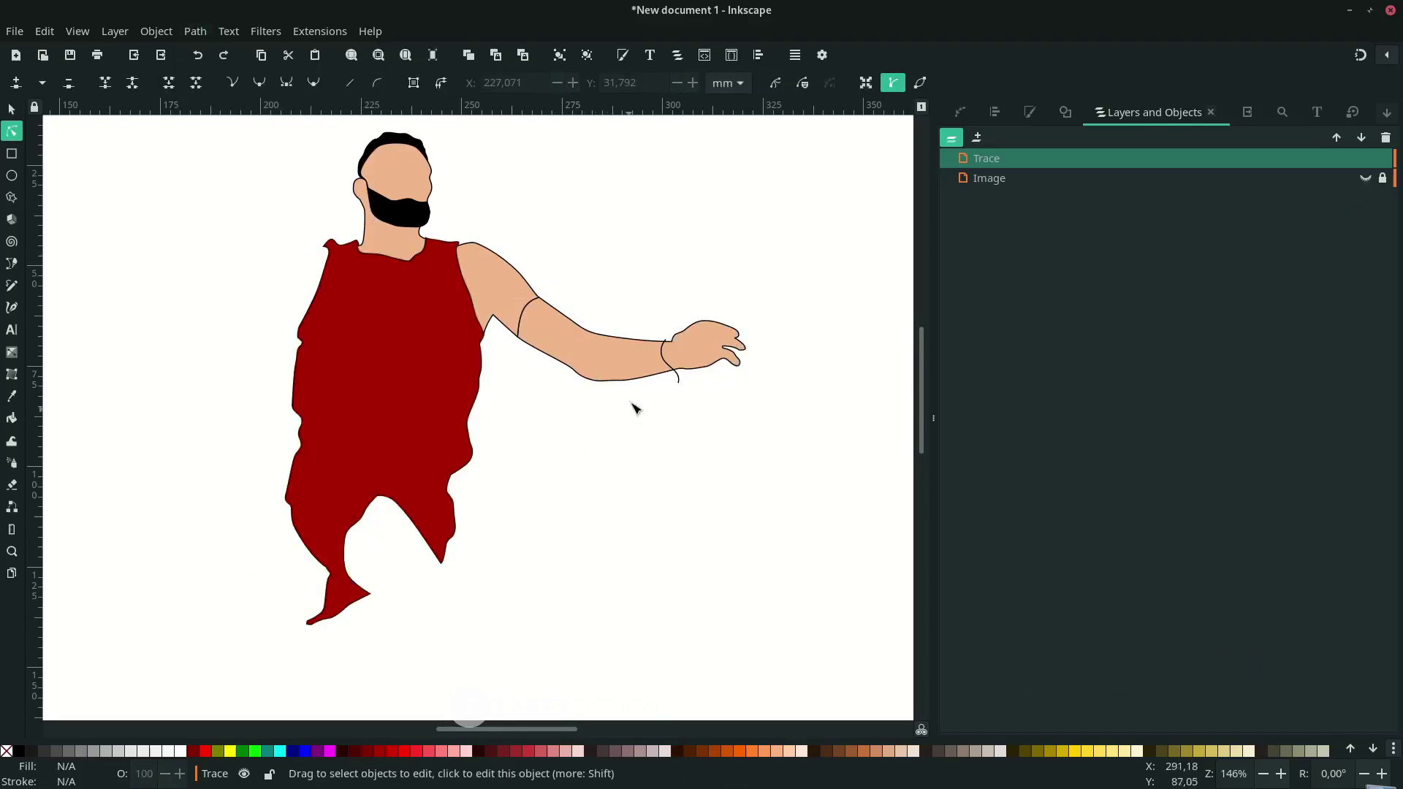
left_click(622, 366, "shift")
left_click(195, 30)
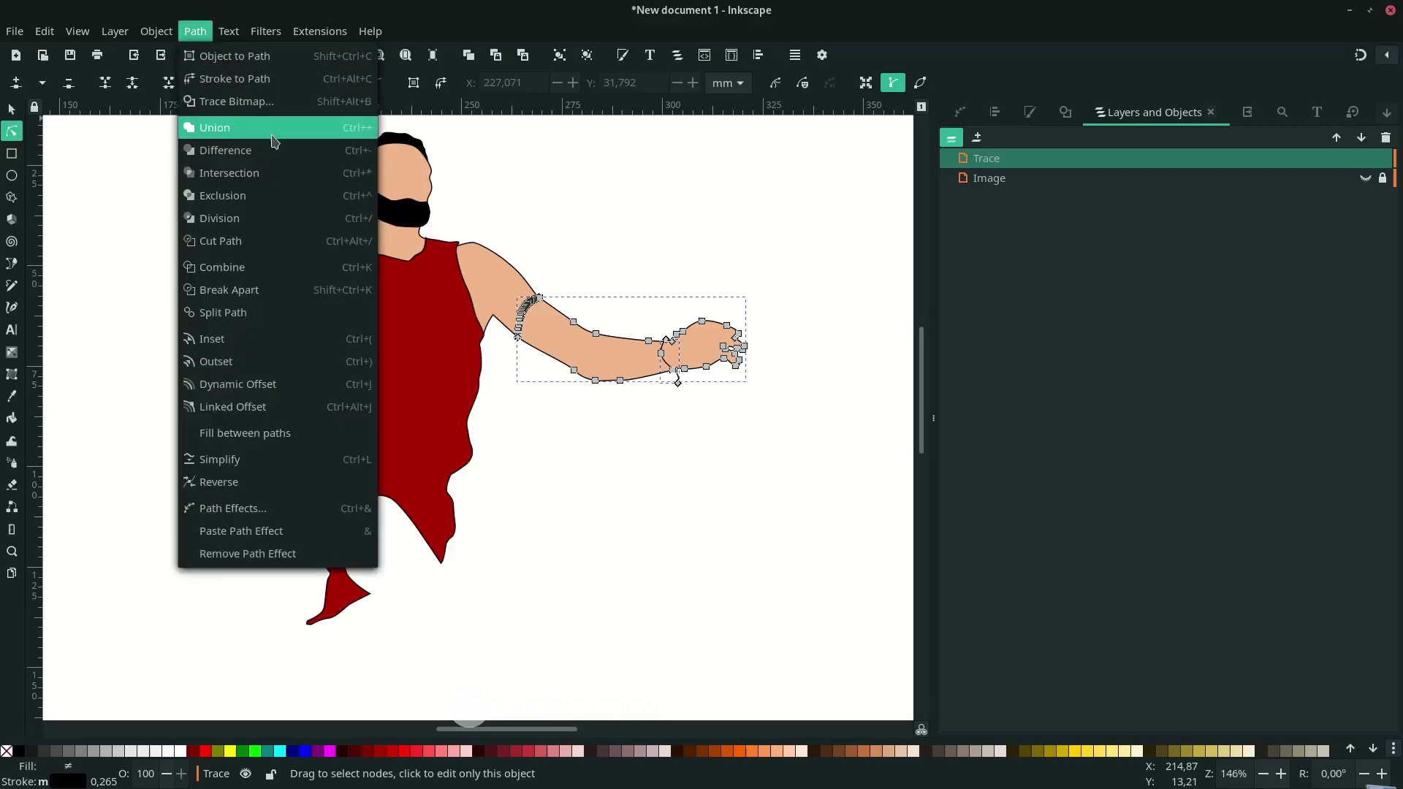
left_click(285, 217)
- Fill the forearm sleeve with the beard's black and show the reference photo again
left_click(604, 372)
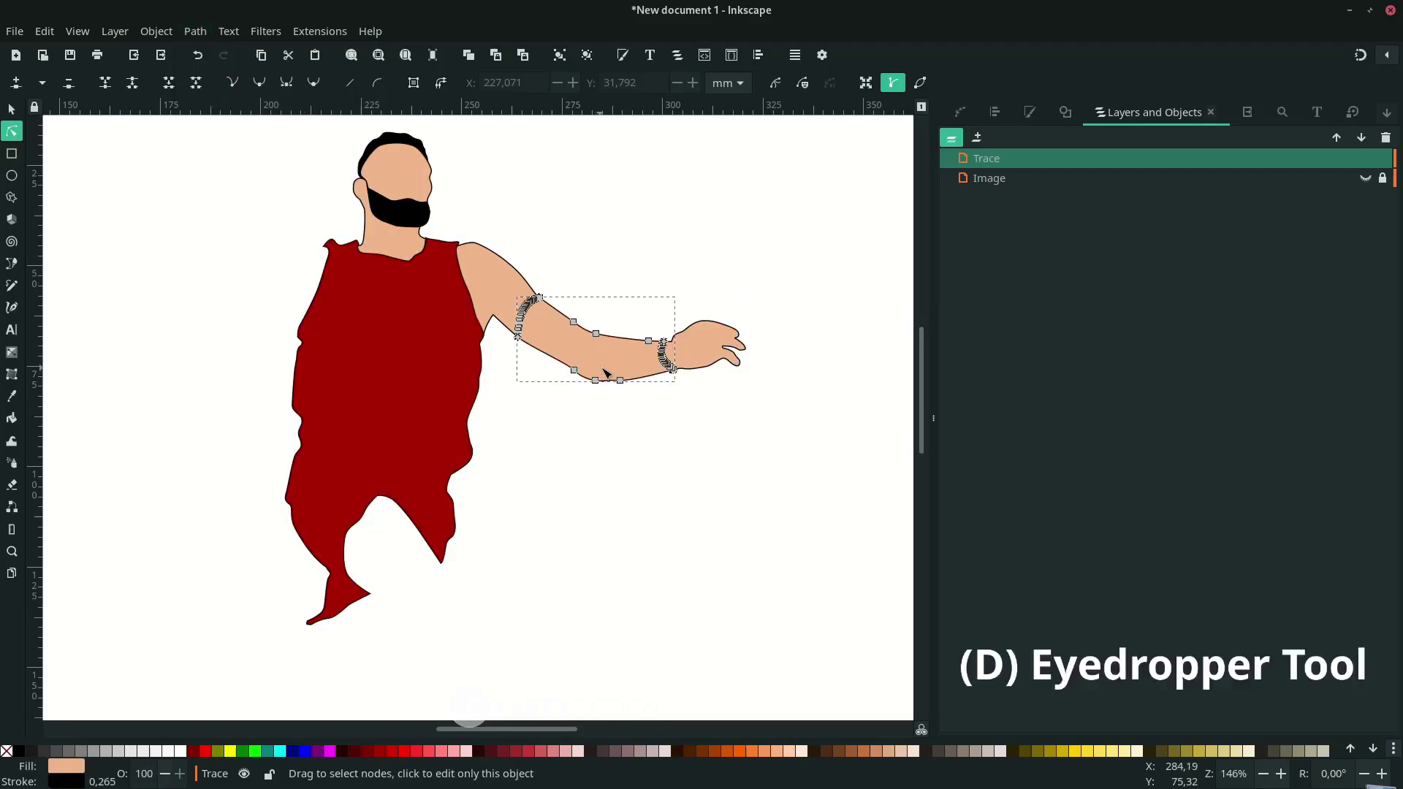
key("d")
left_click(398, 209)
key("s")
left_click(724, 265)
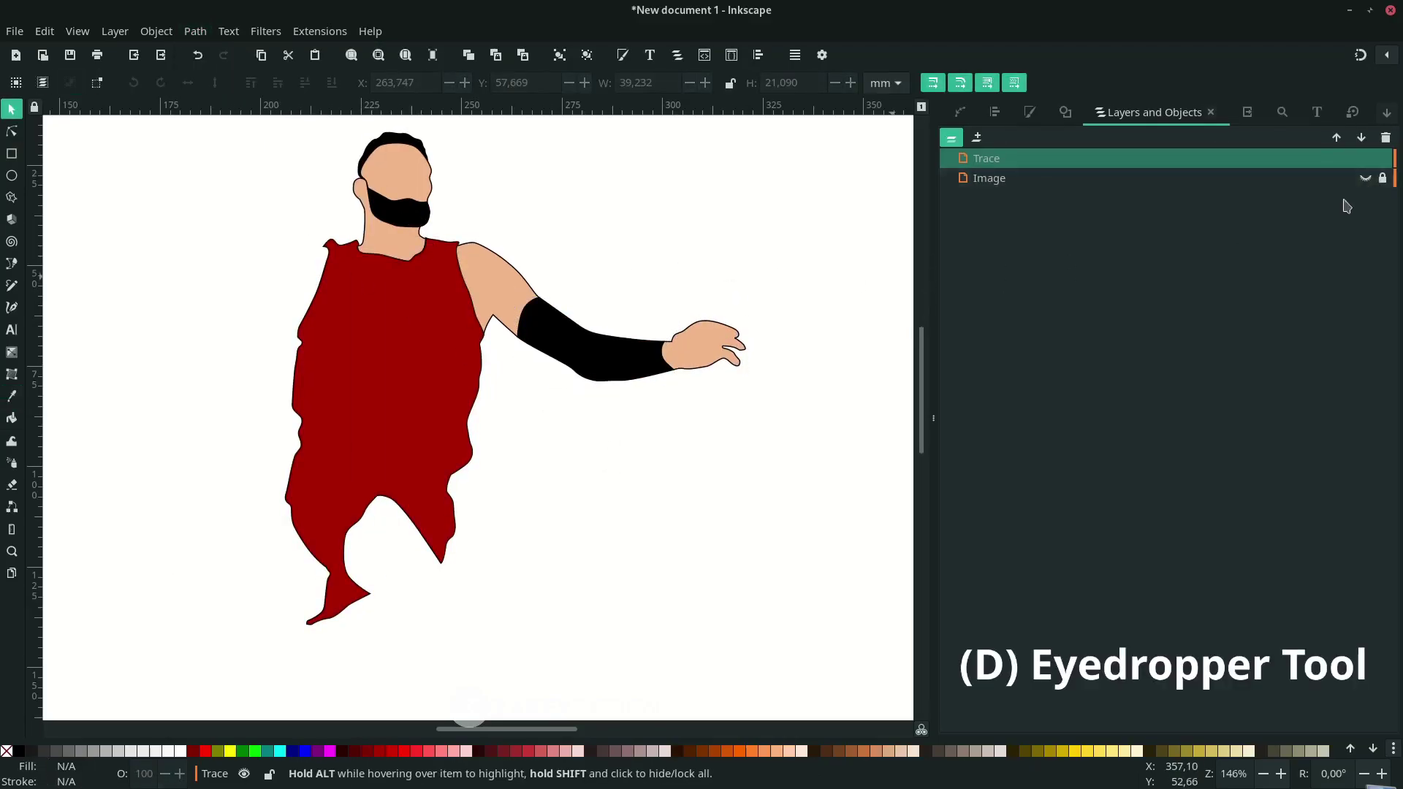
left_click(1365, 177)
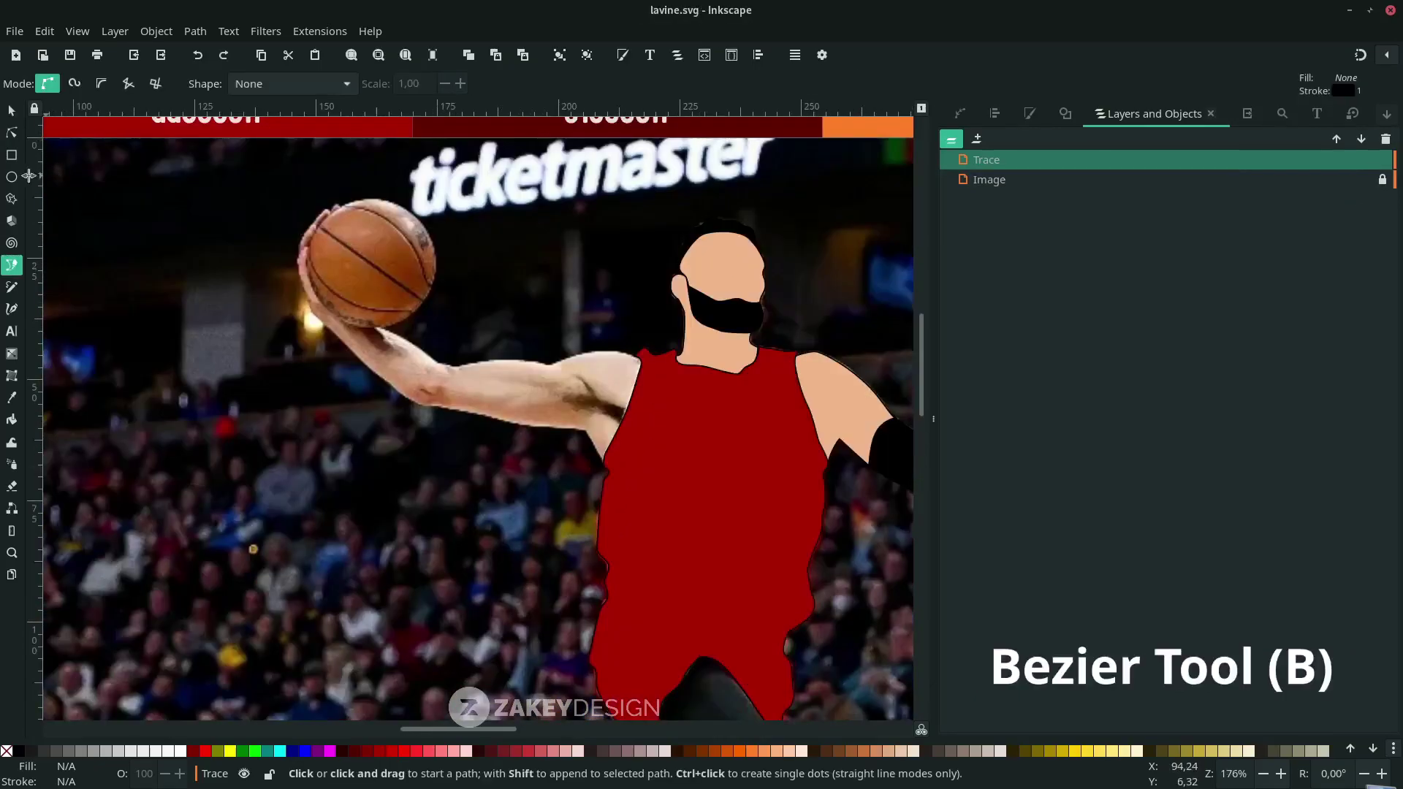
- Draw a circle over the basketball and fill it with the orange swatch
left_click(28, 178)
scroll(373, 270, "up", 1)
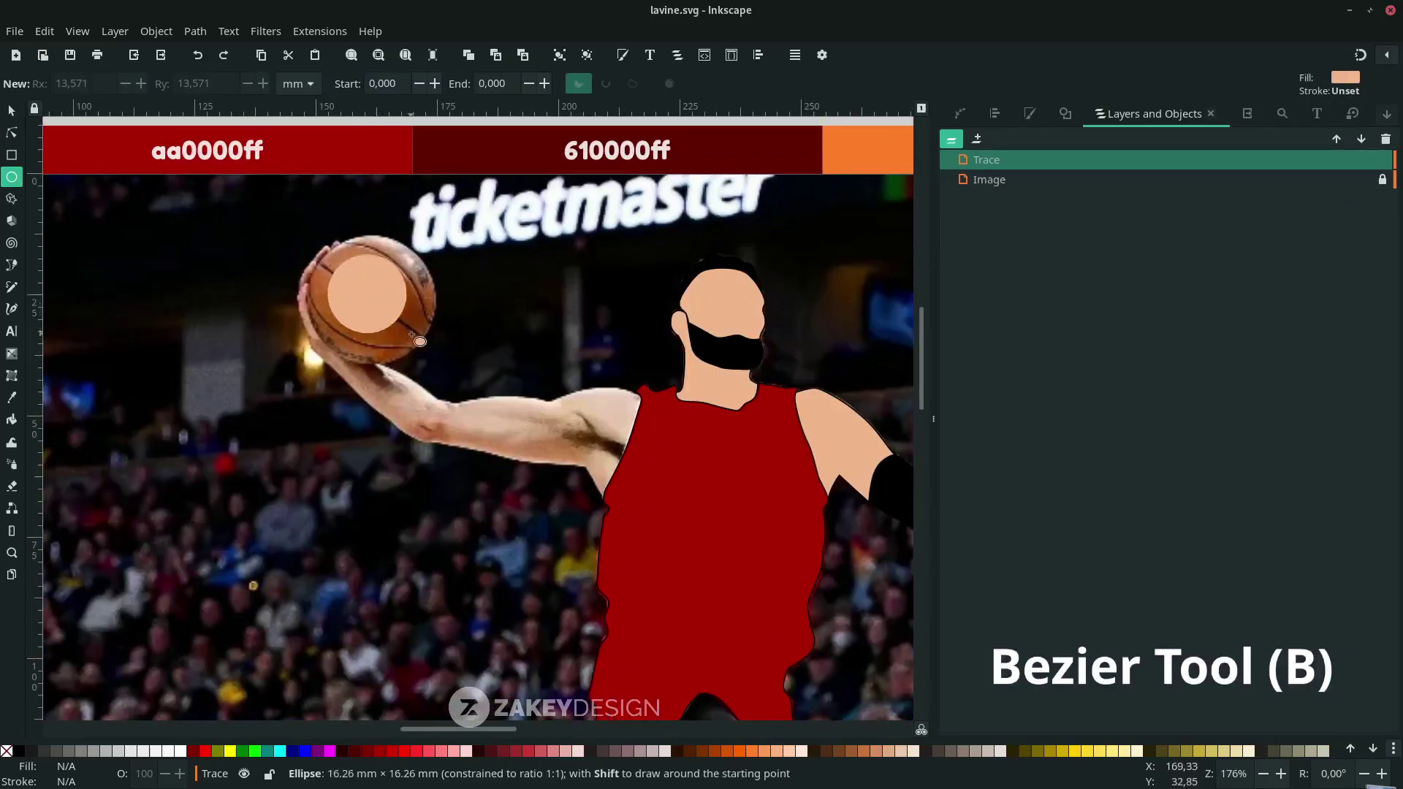
left_click_drag(367, 293, 434, 361)
key("s")
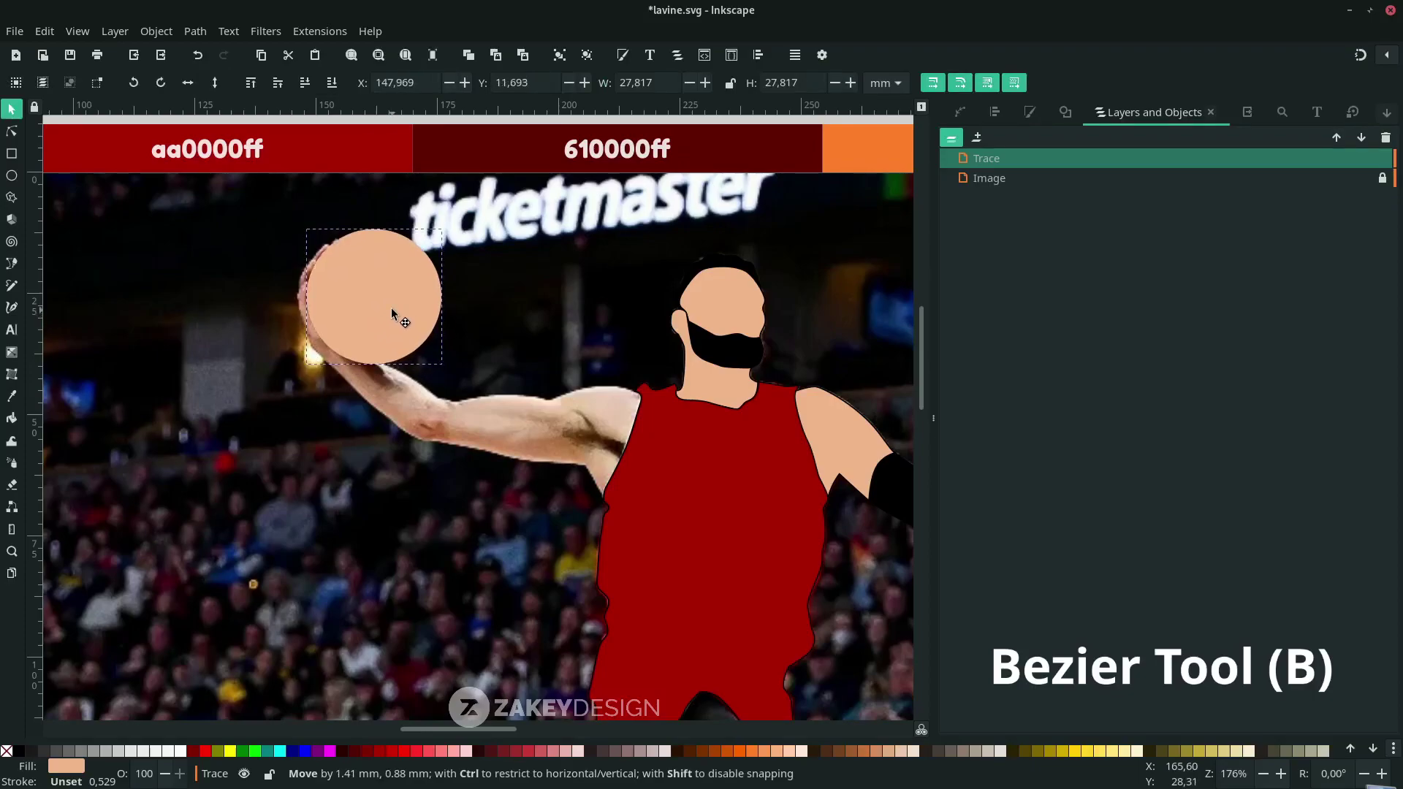
left_click_drag(384, 310, 390, 308)
key("d")
left_click(802, 151)
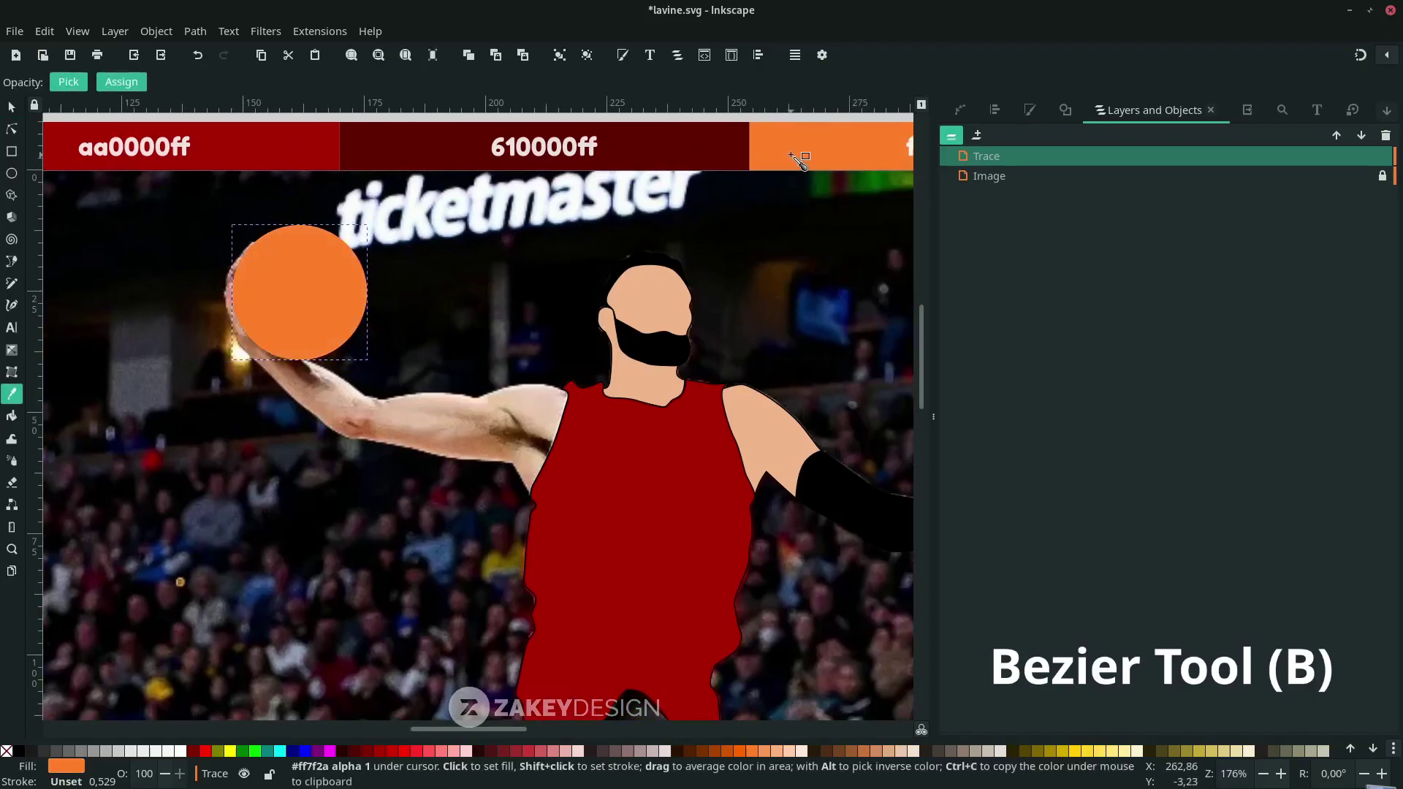
- Start the raised arm's Bezier outline with nodes along its upper edge
key("Escape")
key("b")
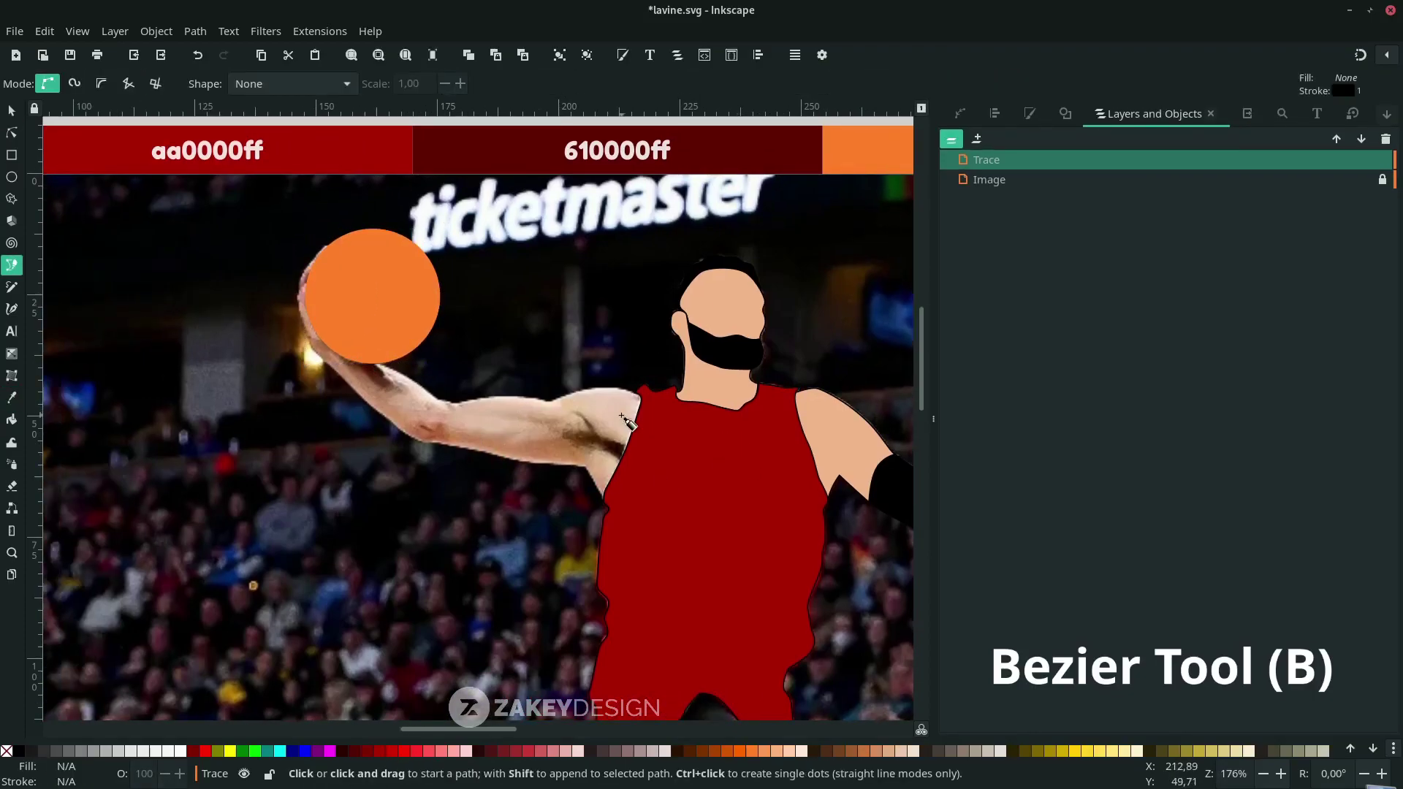
scroll(682, 344, "up", 5)
left_click_drag(475, 316, 475, 316)
scroll(483, 329, "down", 1)
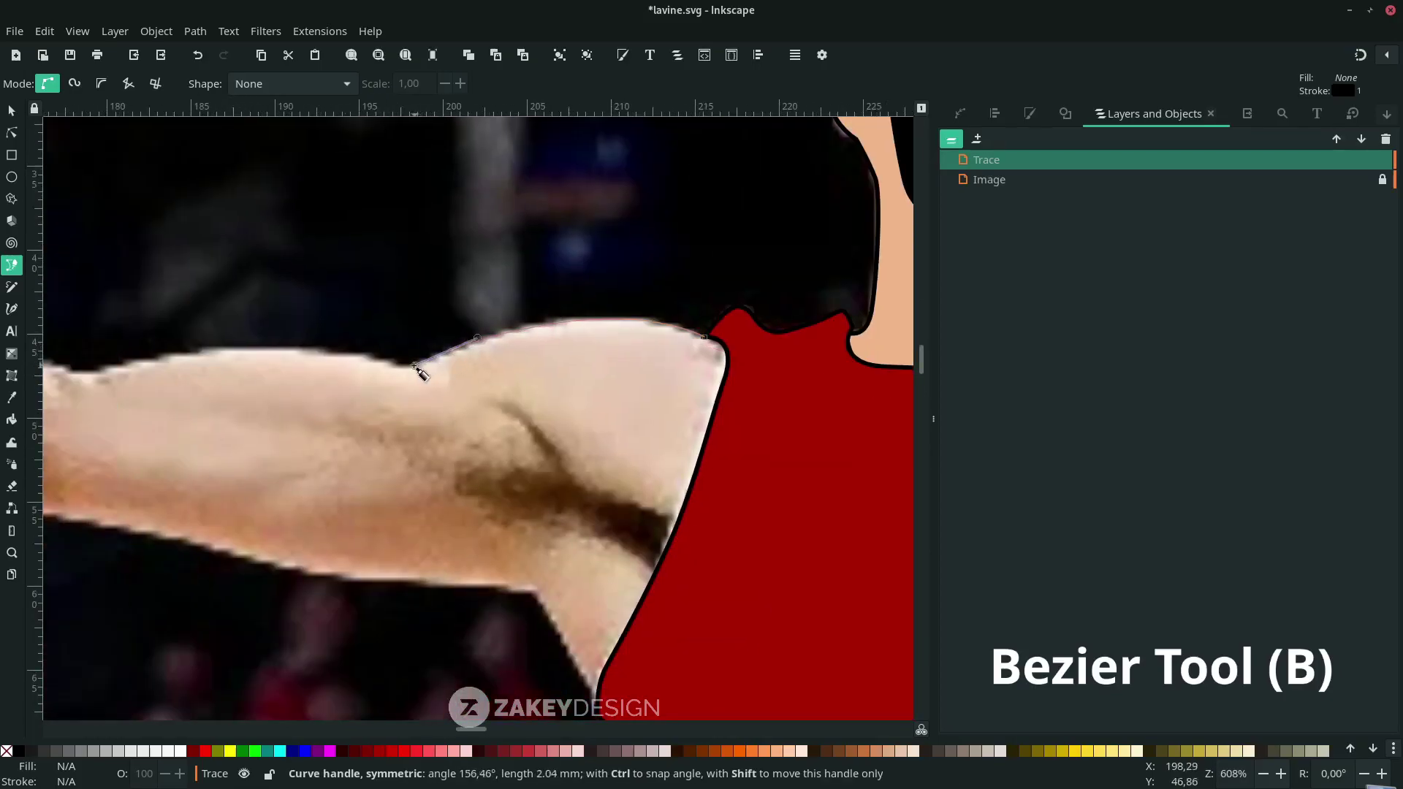
scroll(329, 351, "down", 1)
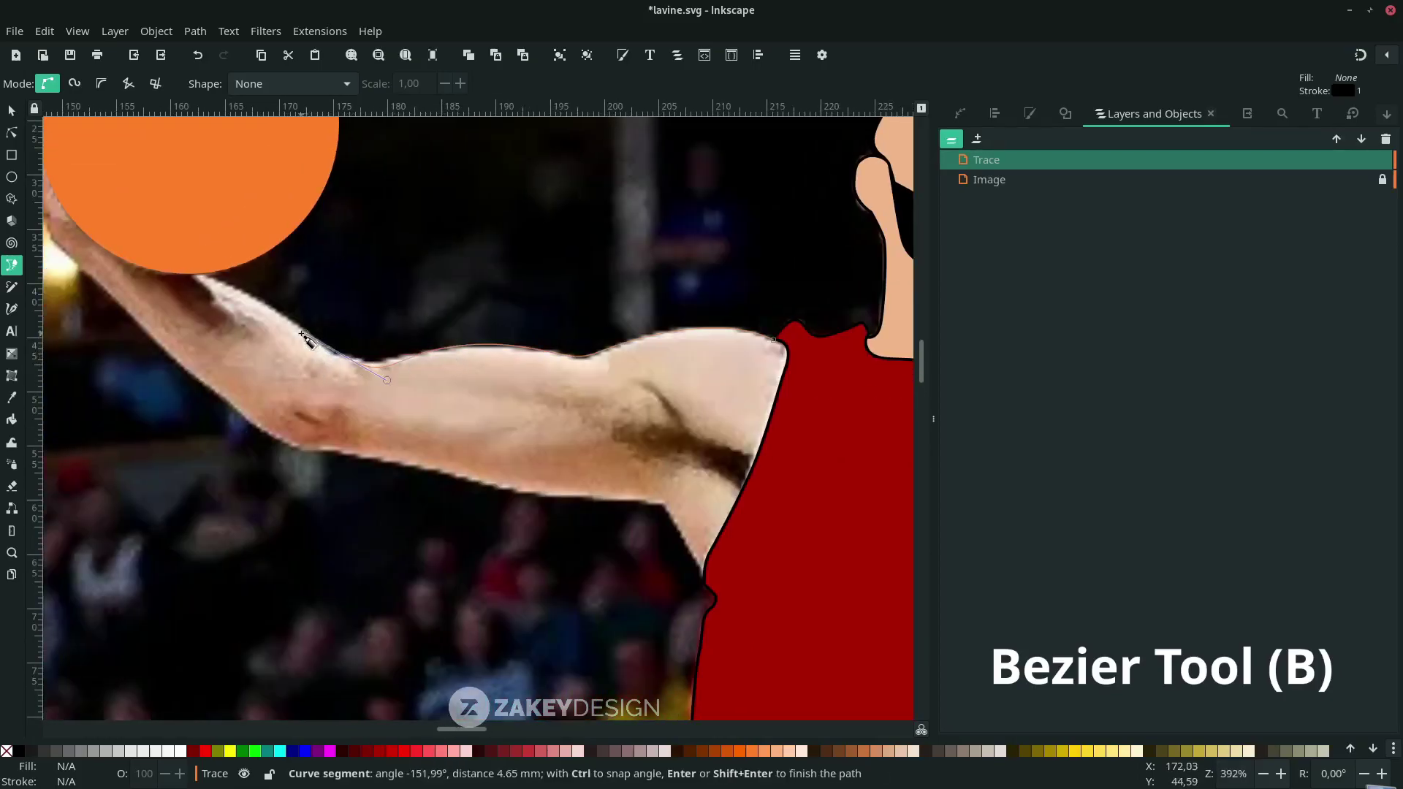
scroll(328, 315, "left", 3)
scroll(402, 277, "up", 3)
scroll(441, 249, "up", 3)
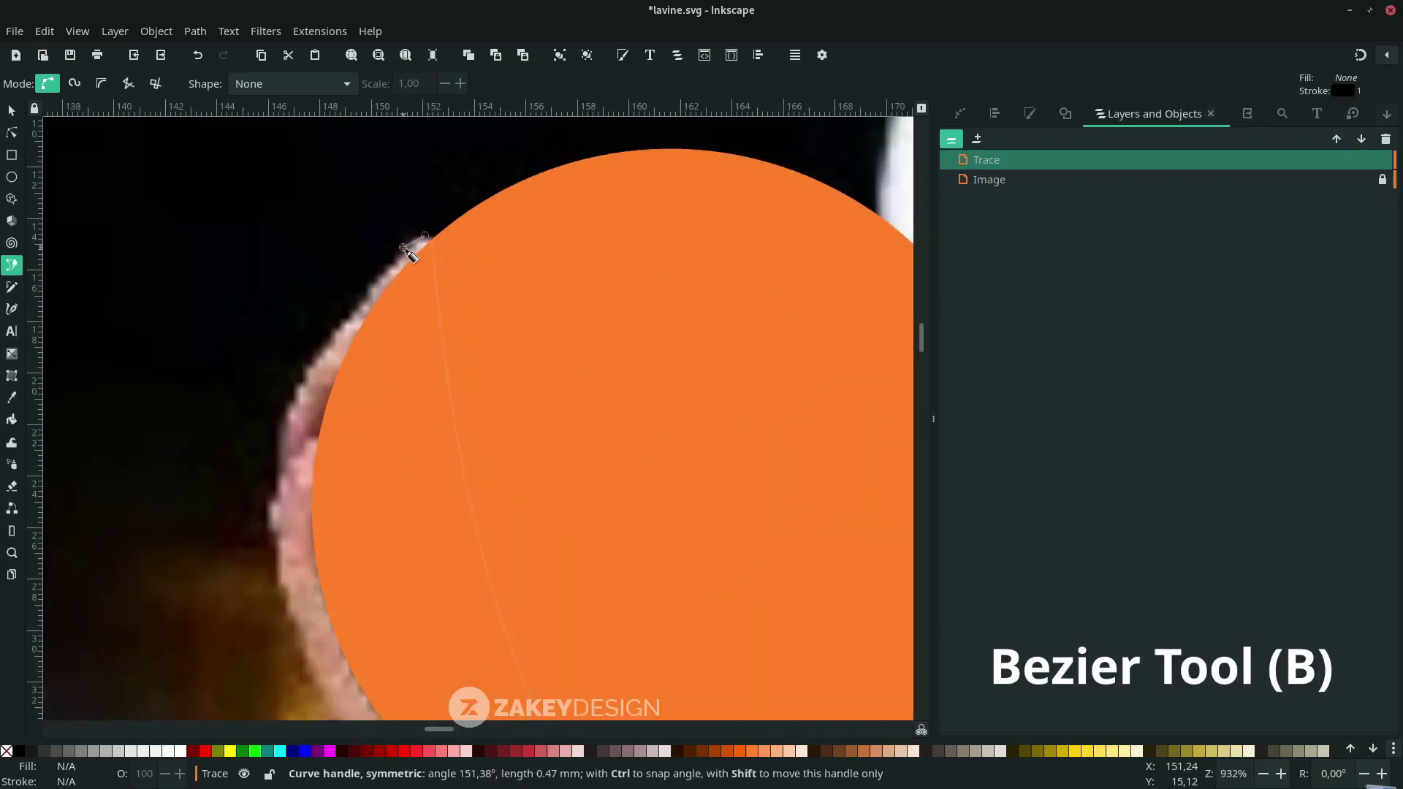
left_click(282, 411)
scroll(278, 350, "down", 5)
left_click(272, 357)
scroll(307, 329, "down", 5)
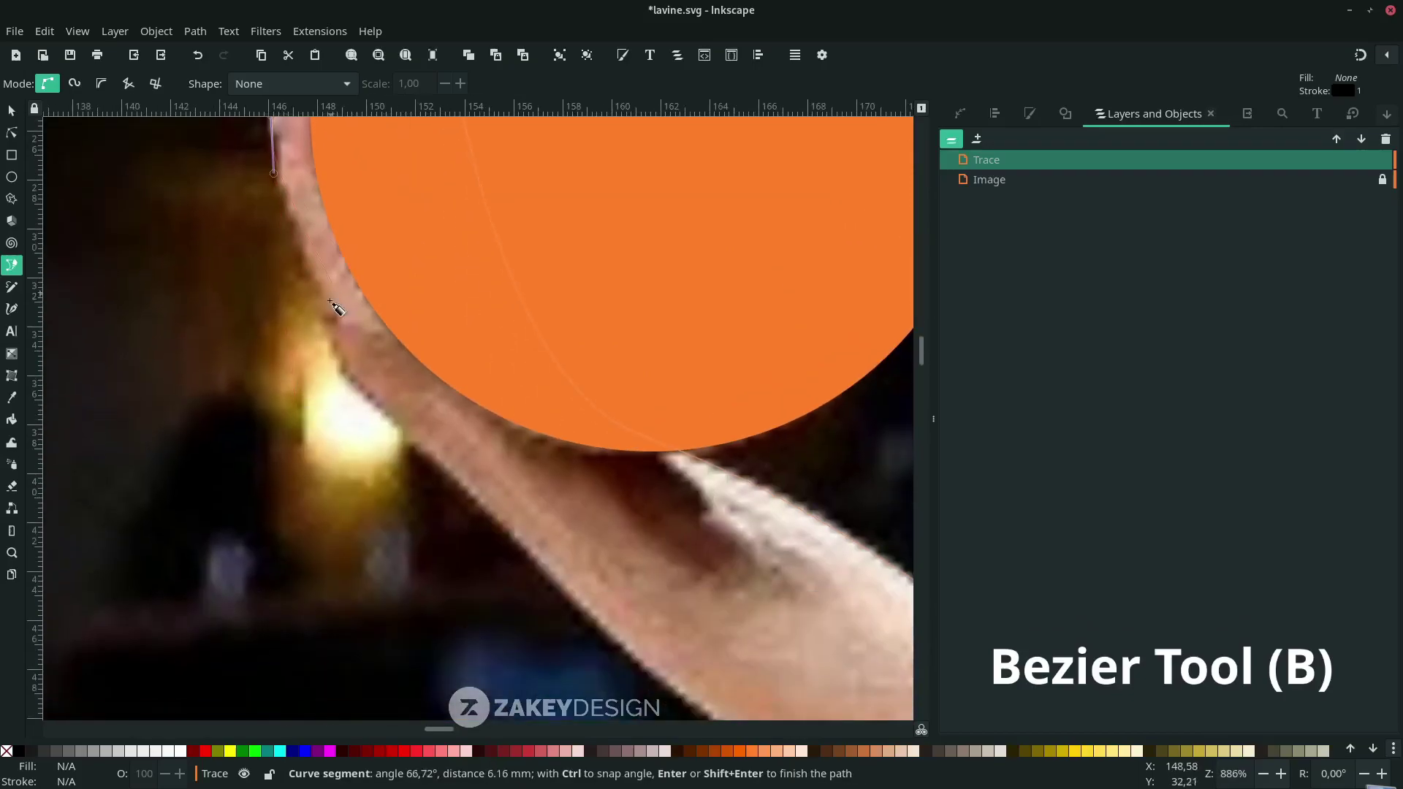
left_click(393, 427)
scroll(453, 329, "down", 3)
- Continue the raised-arm outline along the forearm and underside to the jersey, closing the shape
scroll(525, 358, "up", 2)
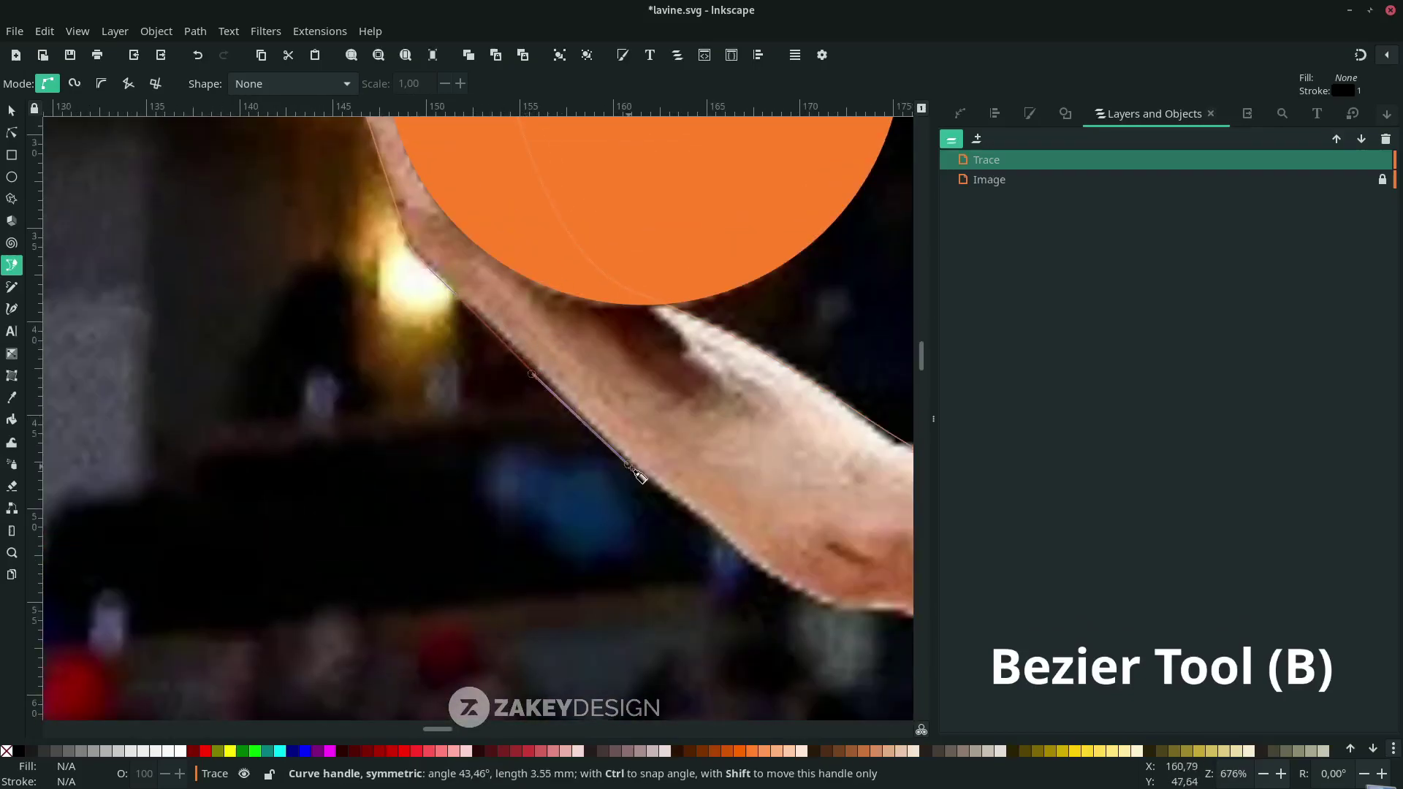
scroll(475, 350, "up", 1)
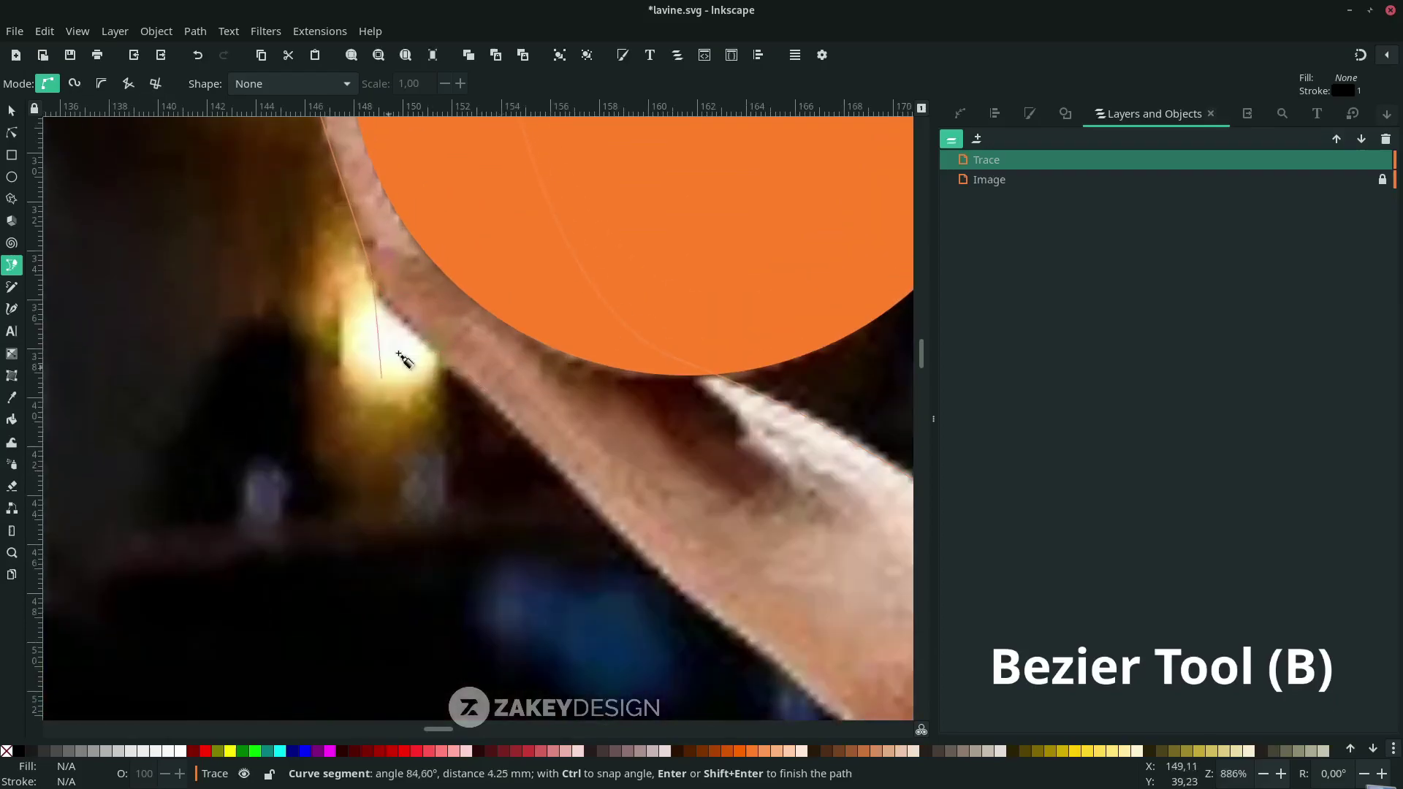
left_click(524, 435)
scroll(525, 436, "down", 2)
scroll(636, 463, "up", 2)
left_click(725, 587)
scroll(614, 558, "down", 2)
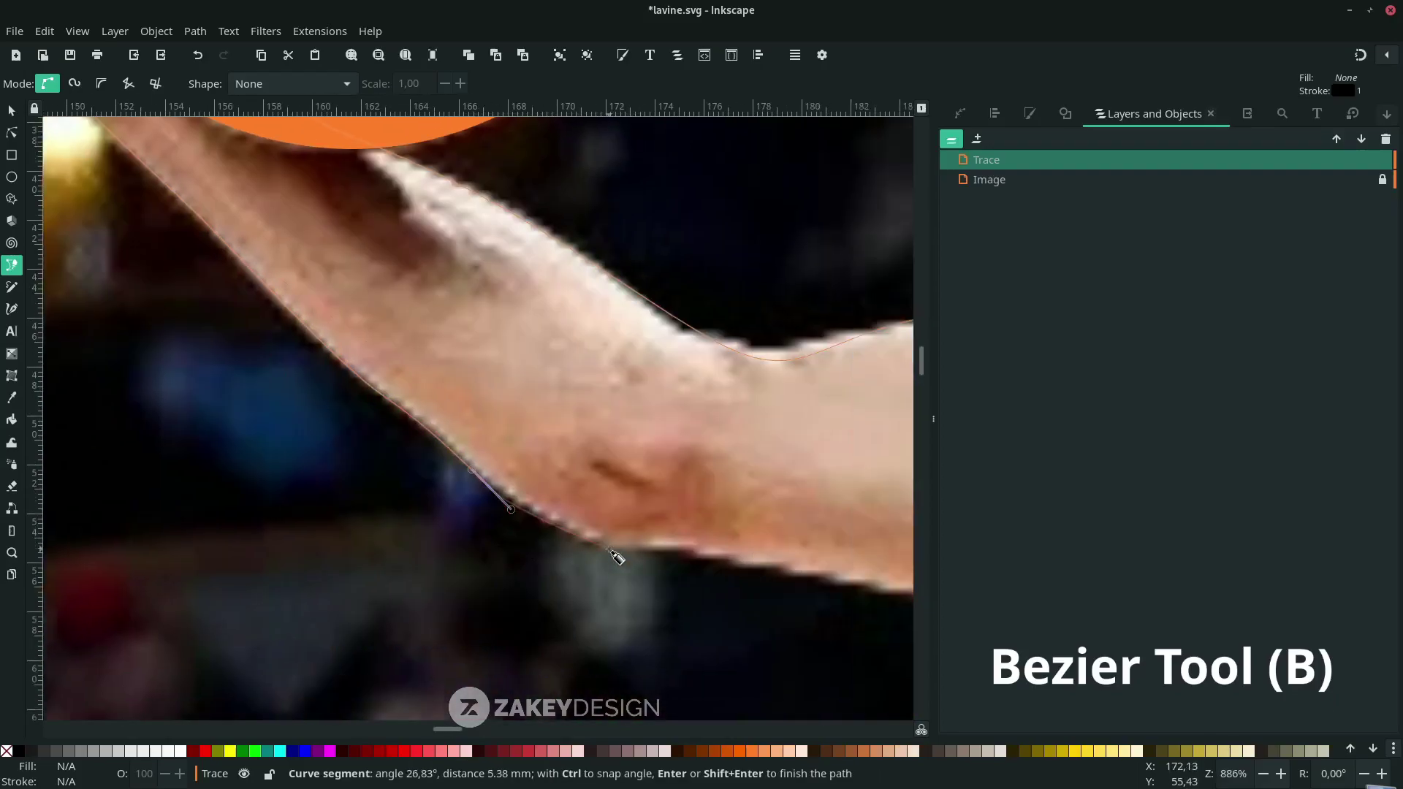
scroll(664, 557, "up", 1)
scroll(653, 541, "down", 5)
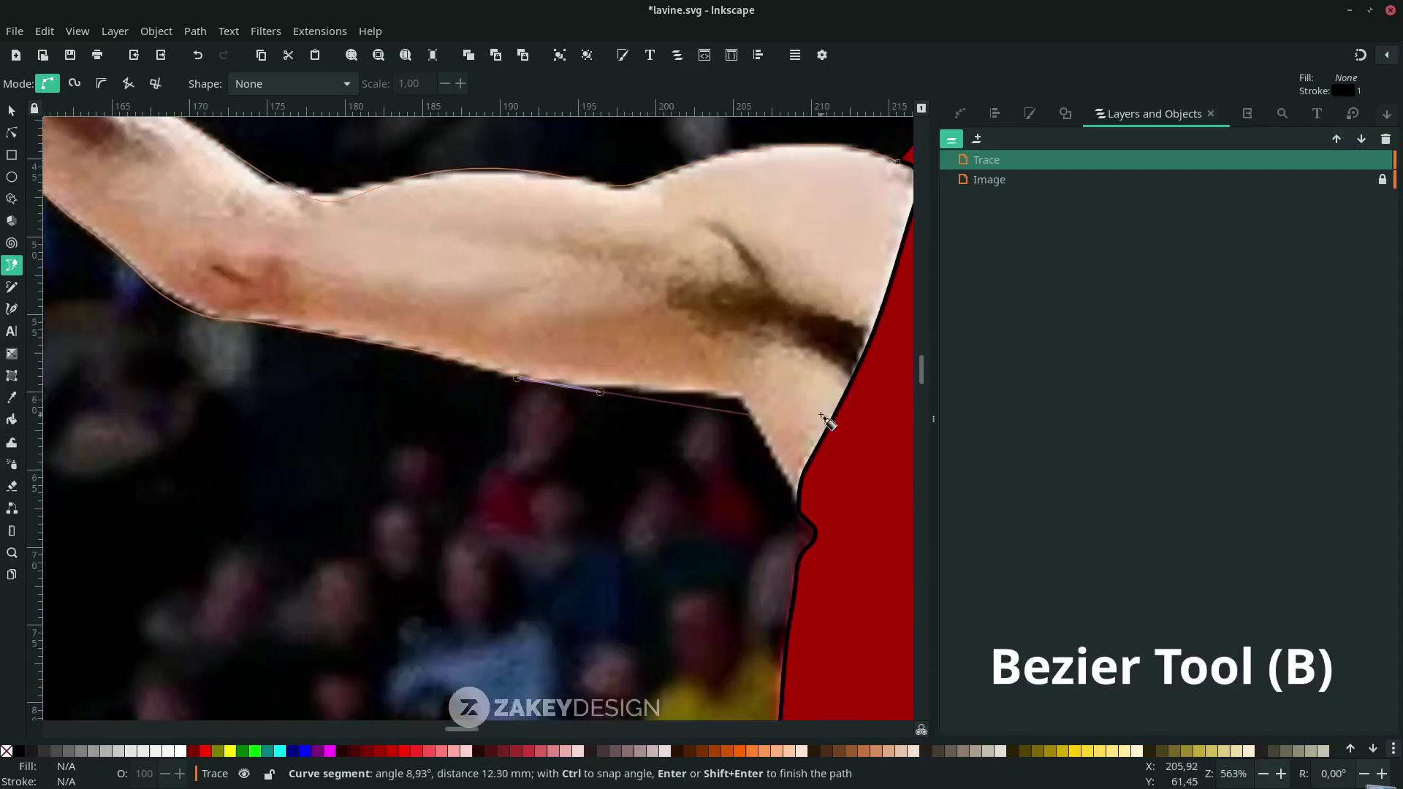
scroll(680, 438, "right", 5)
left_click_drag(669, 394, 694, 406)
scroll(763, 529, "down", 2)
scroll(752, 476, "up", 1)
left_click(741, 358)
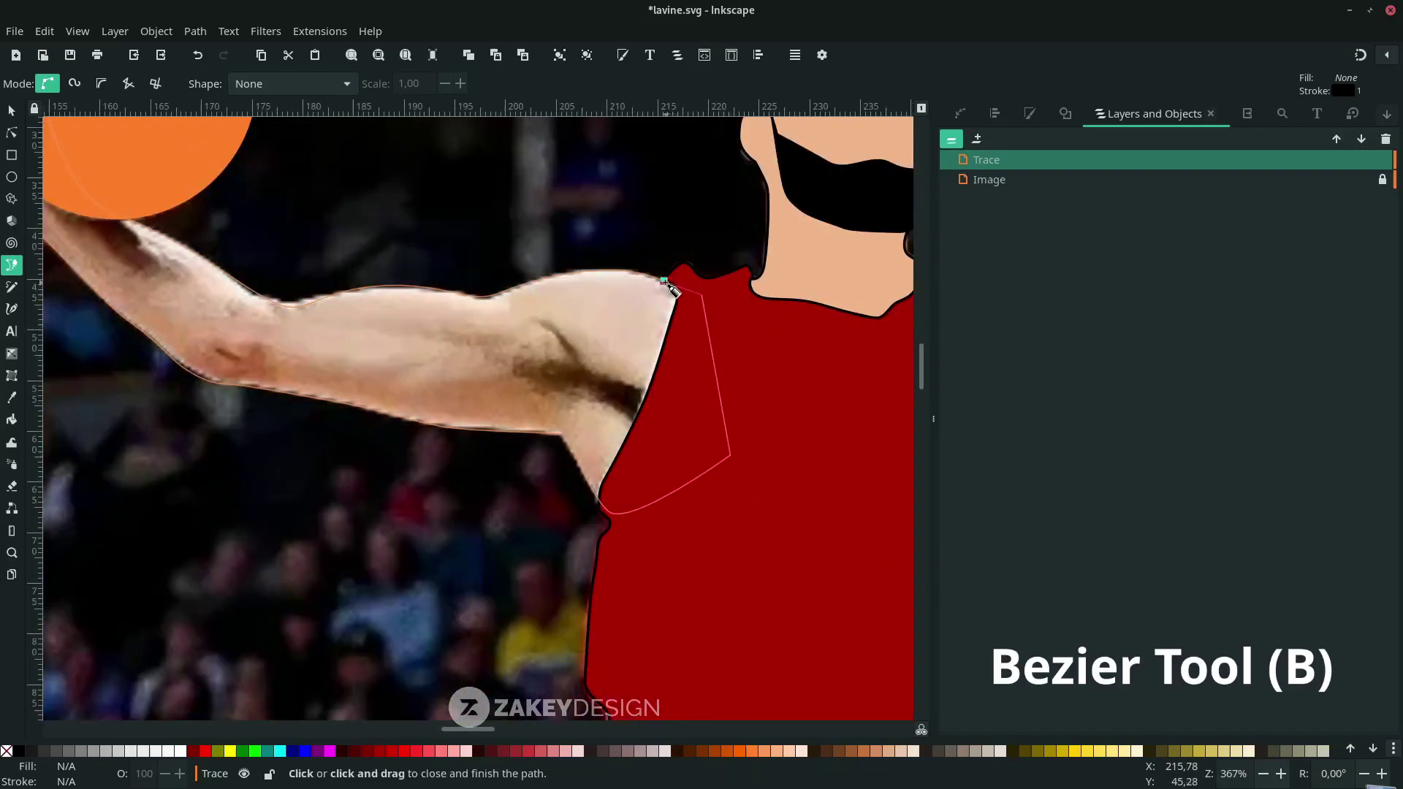
left_click(670, 289)
- Fill the raised arm with the sampled skin colour and place it beneath the ball and jersey
scroll(657, 365, "down", 3)
scroll(731, 329, "up", 2)
key("d")
left_click(790, 343)
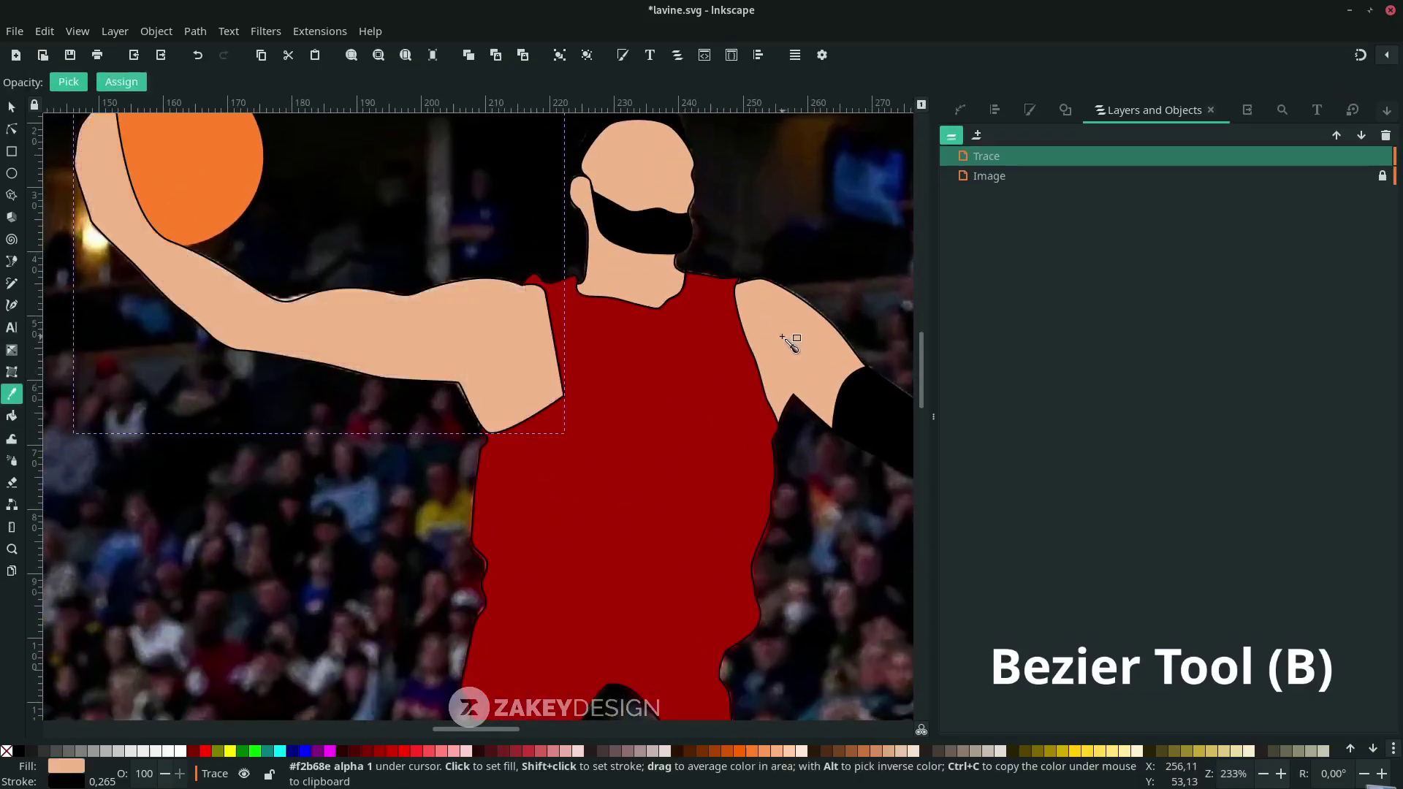
scroll(790, 343, "up", 4)
key("s")
left_click(304, 85)
left_click(304, 85)
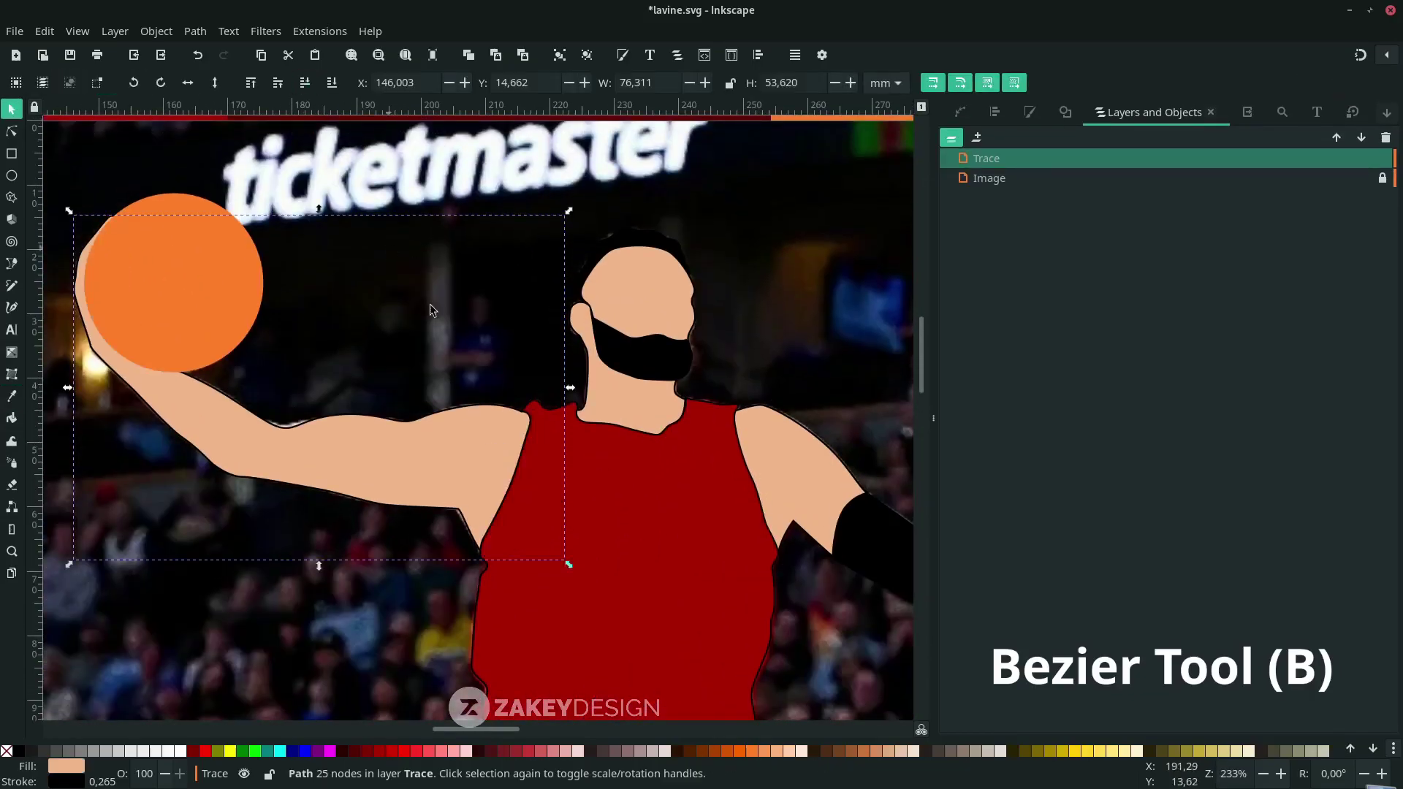
key("Escape")
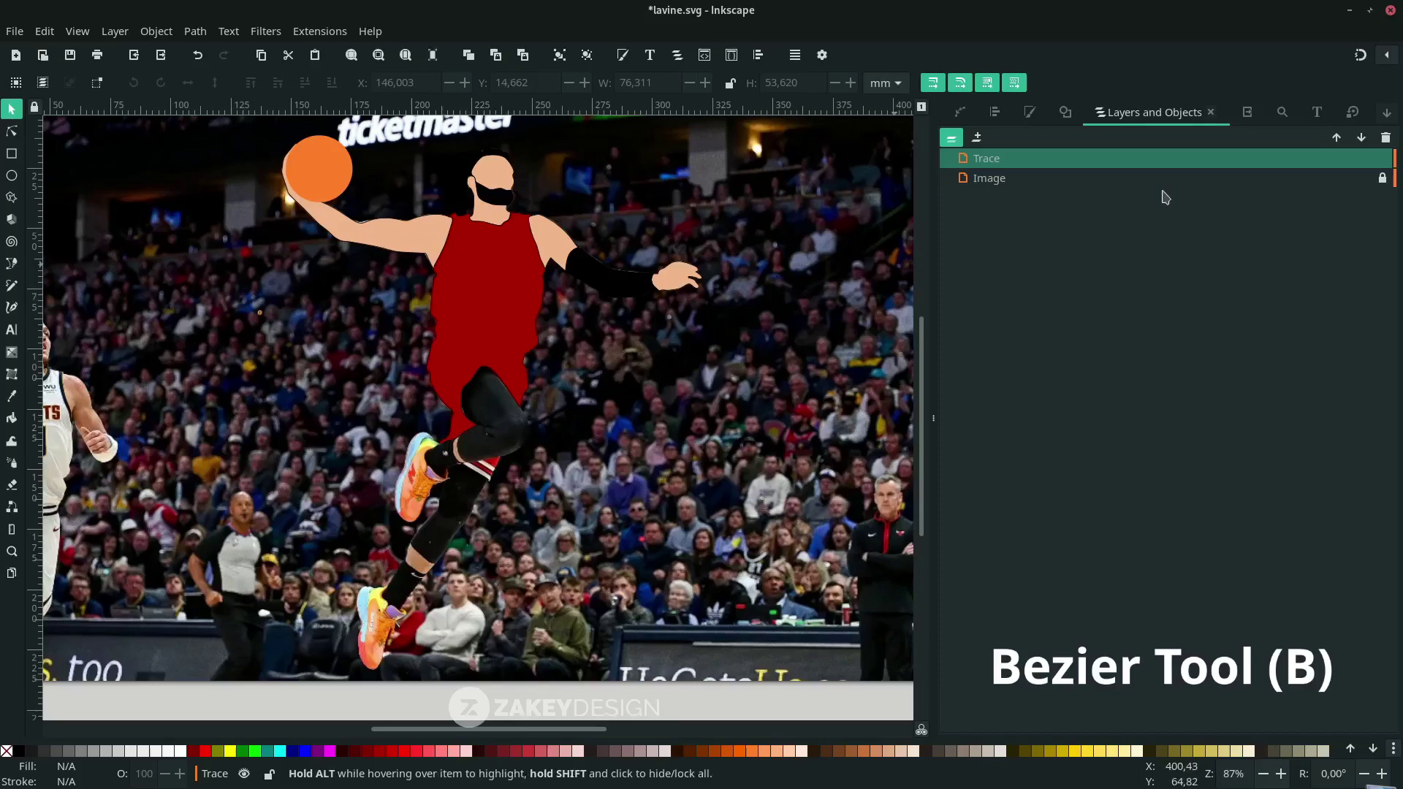
- Trace the bent leg around the knee, shoe top and jersey edge into a closed outline
left_click(1365, 180)
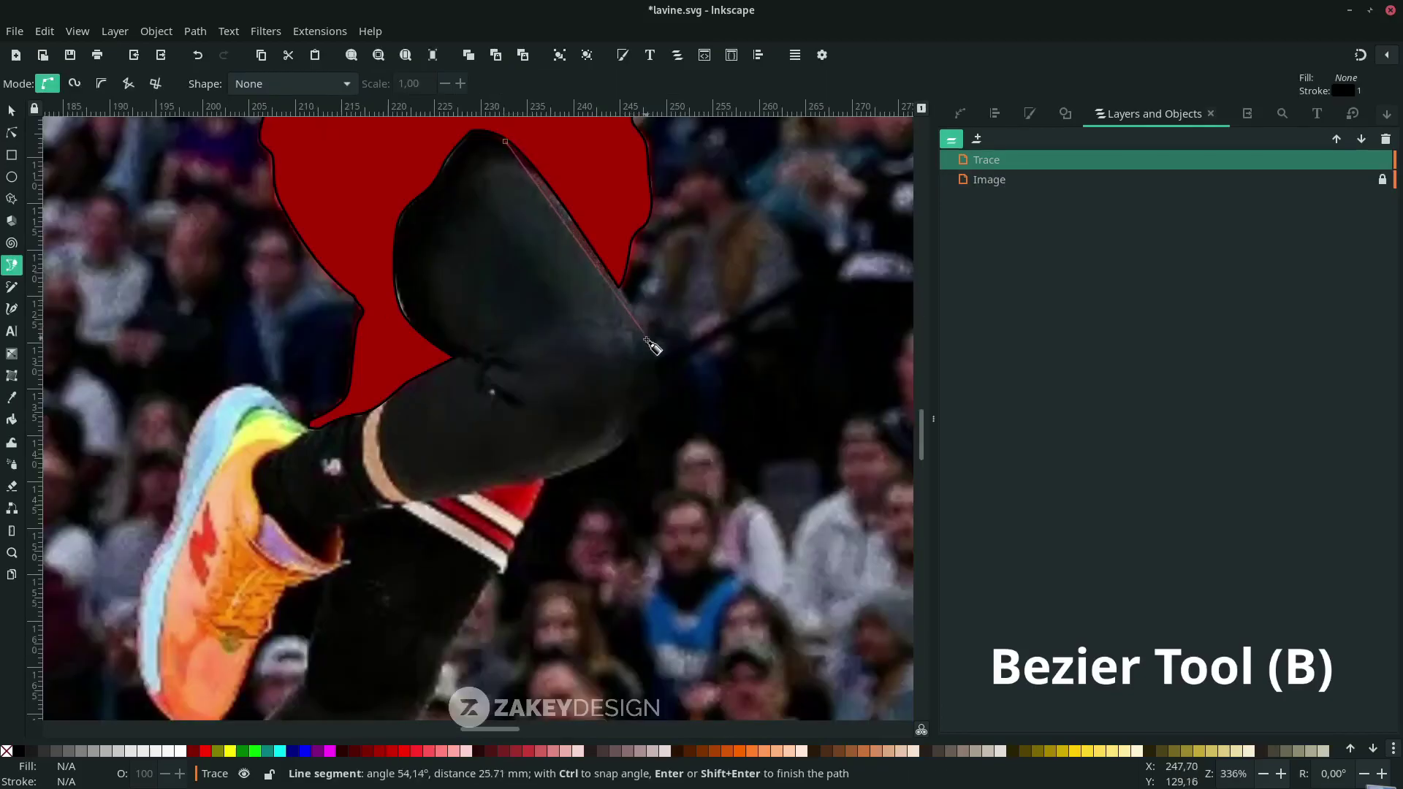
left_click_drag(630, 302, 665, 384)
scroll(643, 365, "up", 1)
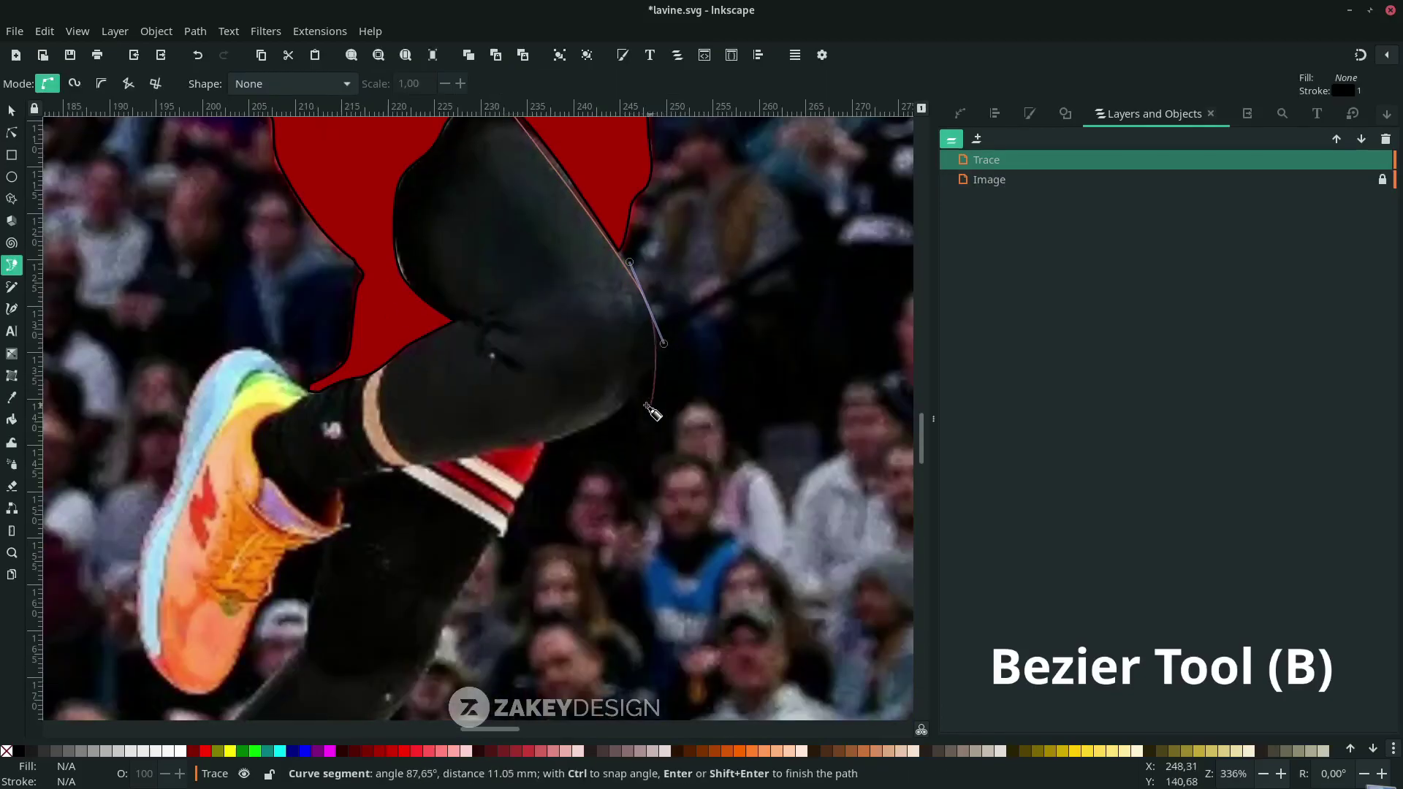
scroll(632, 409, "up", 1)
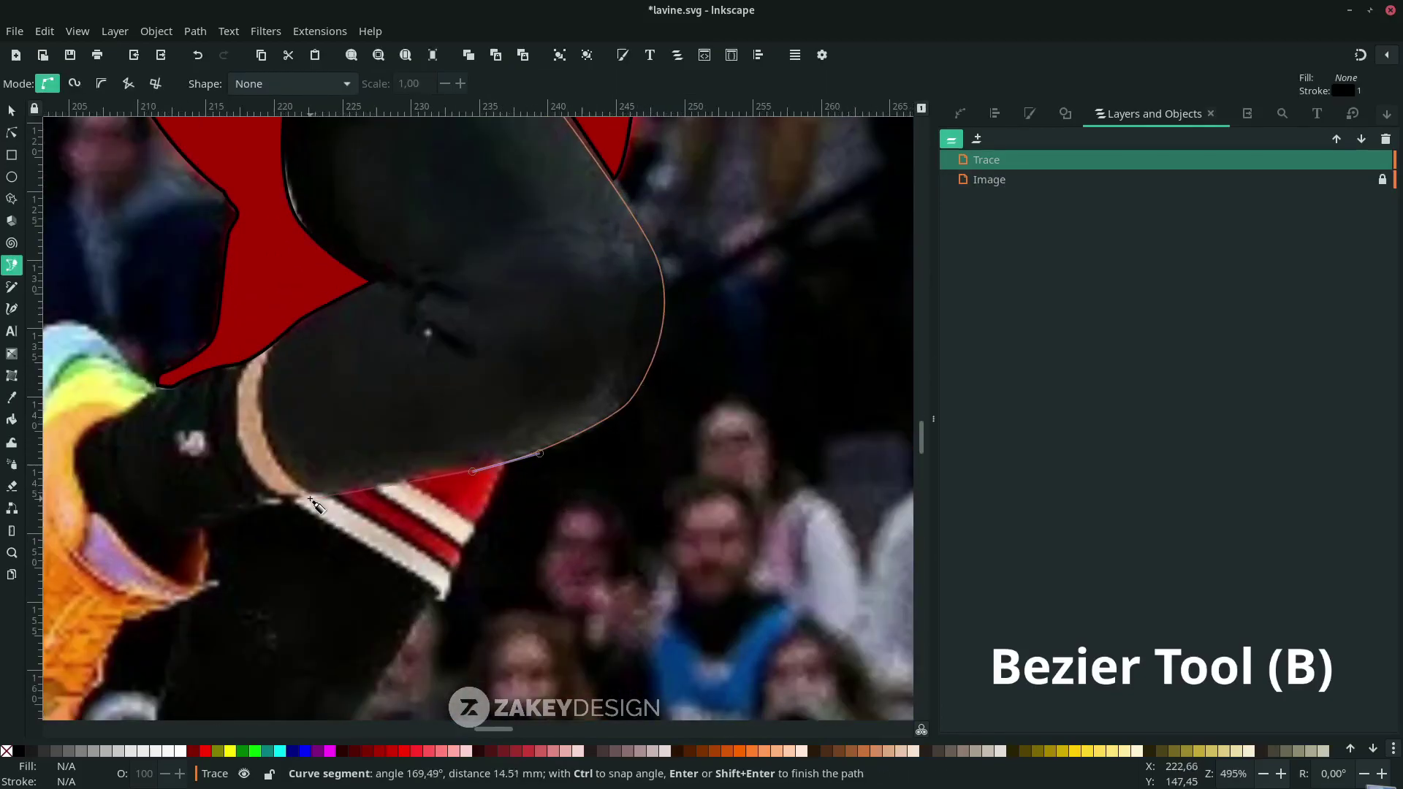
scroll(267, 511, "left", 3)
left_click_drag(265, 536, 255, 548)
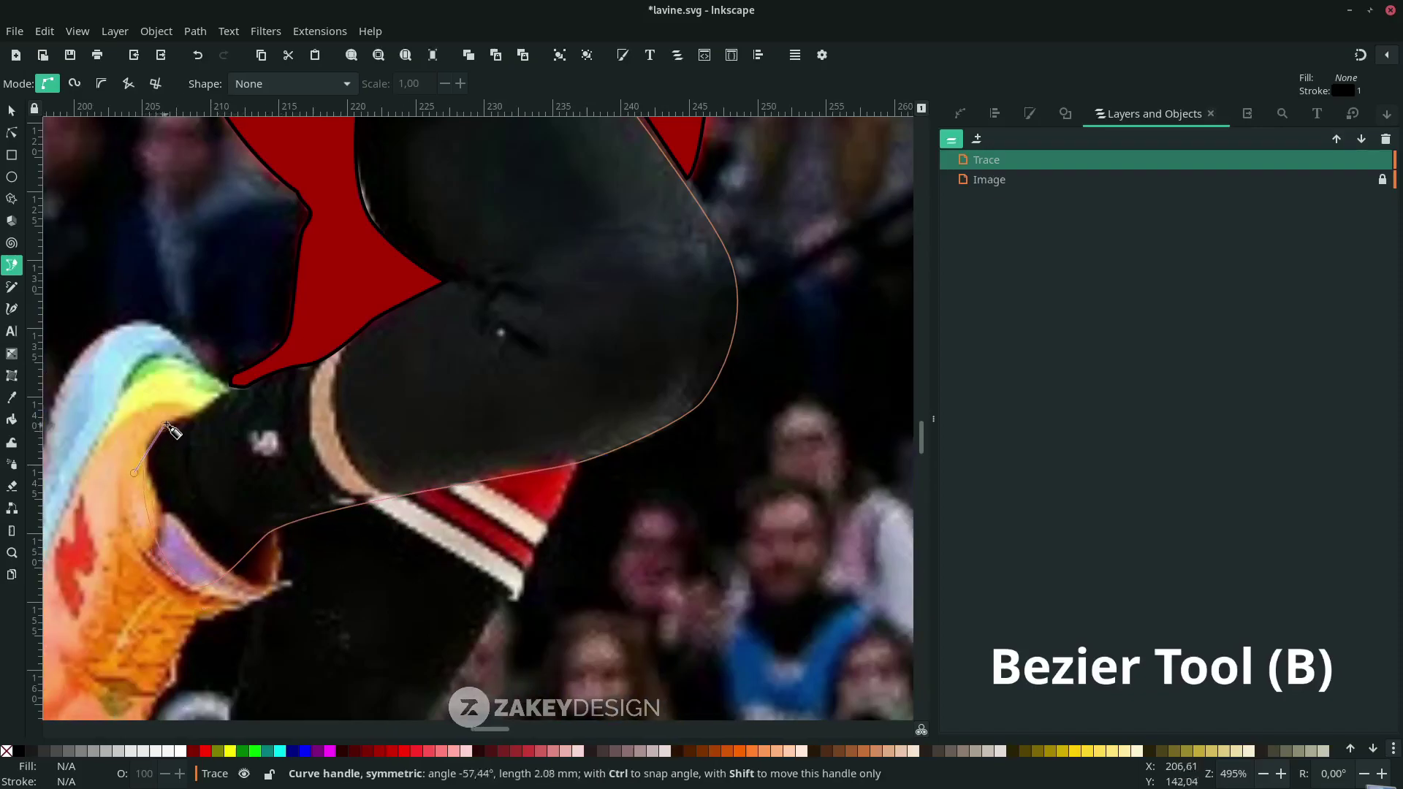
left_click_drag(174, 431, 174, 431)
mouse_move(232, 384)
left_mouse_down()
mouse_move(343, 347)
mouse_move(480, 355)
mouse_move(433, 332)
mouse_move(411, 339)
mouse_move(395, 285)
left_mouse_up()
scroll(350, 343, "up", 3)
scroll(409, 342, "up", 7)
left_click_drag(521, 250, 577, 306)
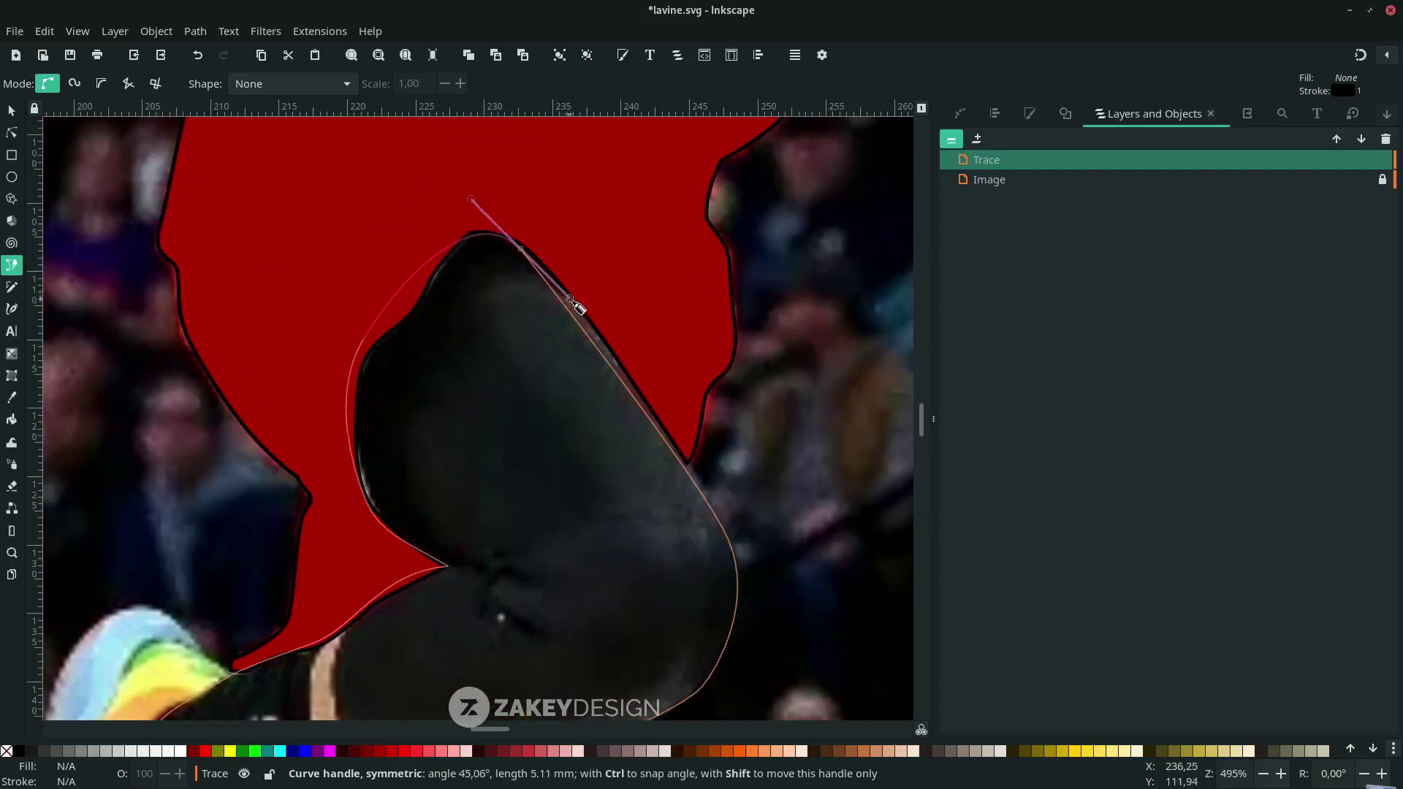
scroll(512, 293, "down", 5)
left_click(478, 239)
- Draw two curves across the ankle sock band
left_click_drag(471, 358, 486, 393)
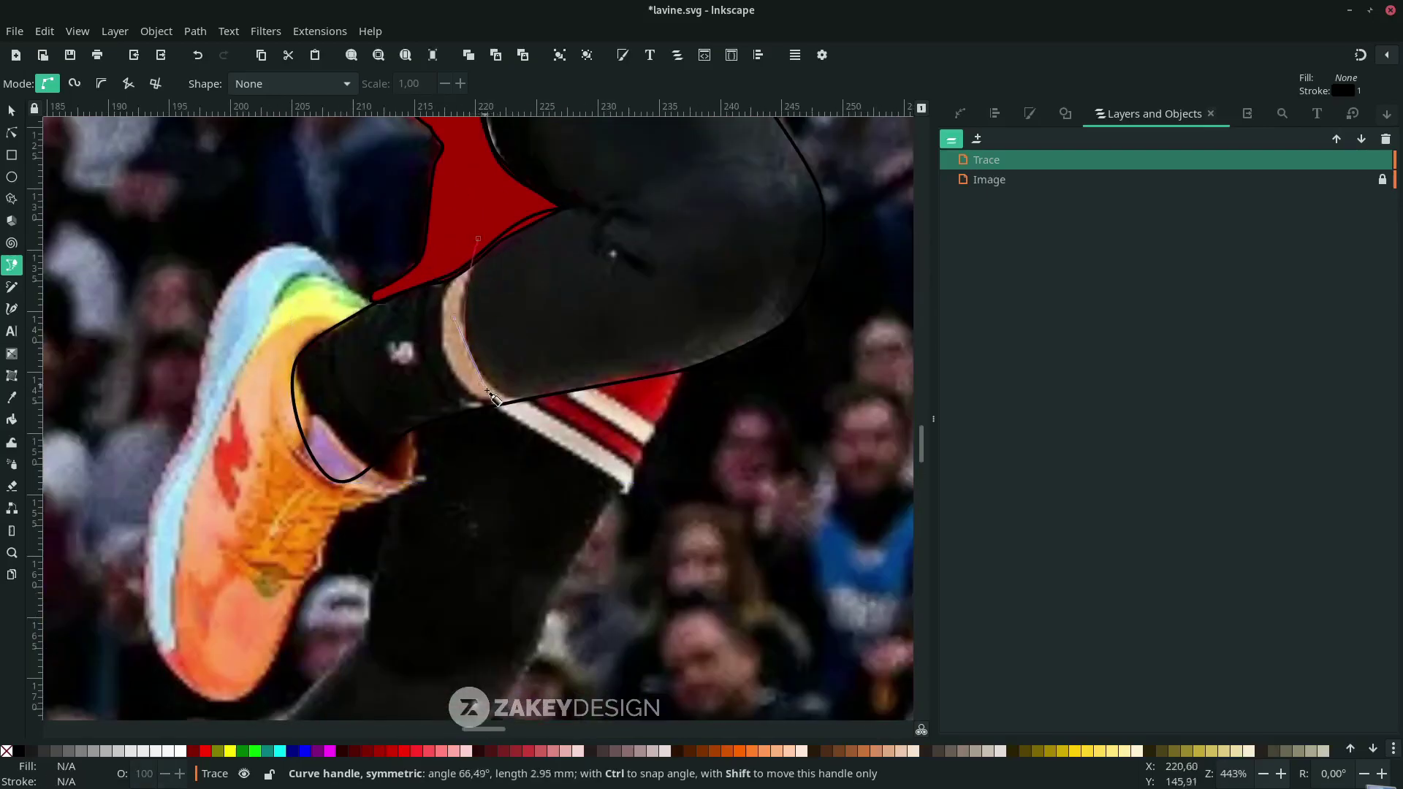
left_click_drag(645, 418, 644, 418)
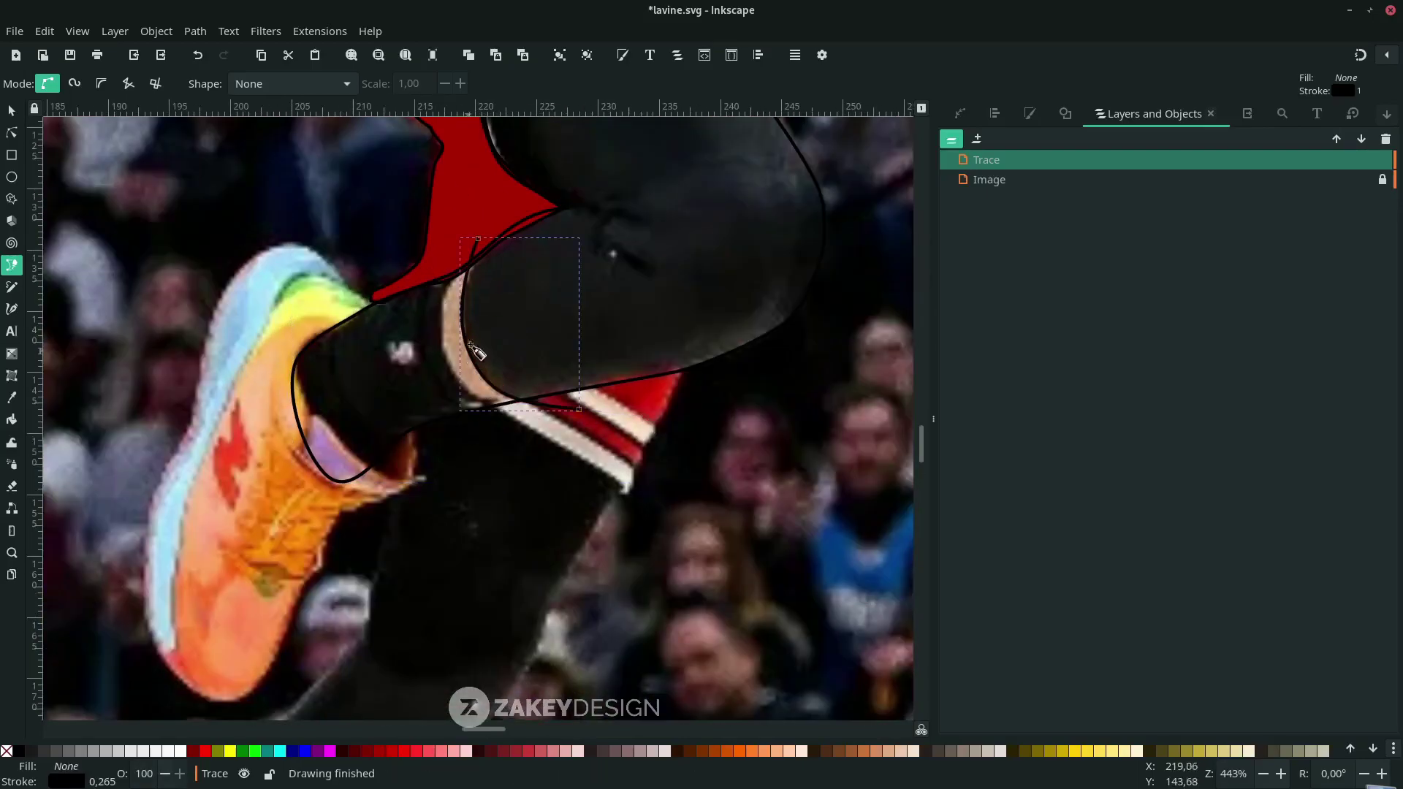
left_click_drag(545, 425, 595, 436)
scroll(595, 435, "down", 3)
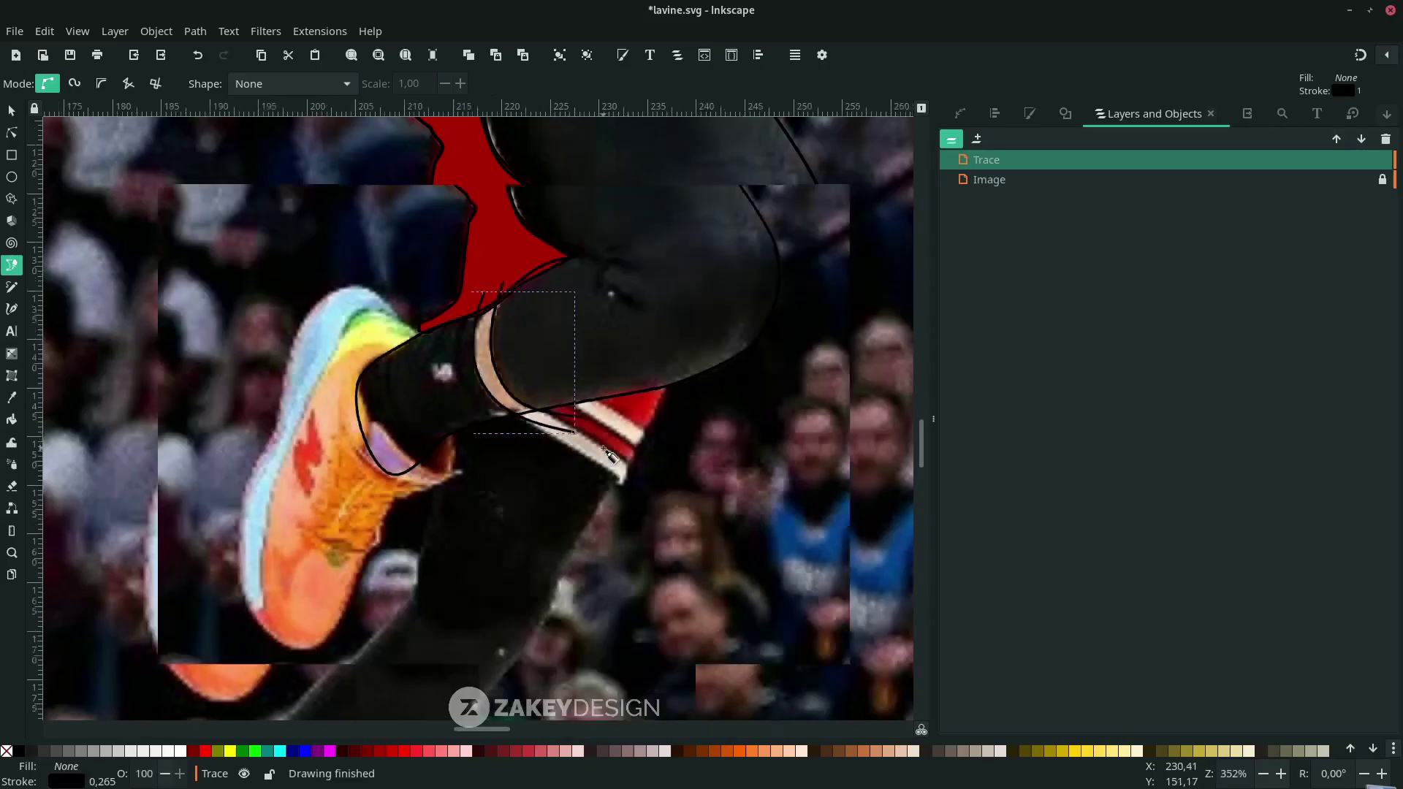
scroll(439, 329, "up", 2)
- Divide the leg outline along both ankle curves using path operations
left_click(1364, 179)
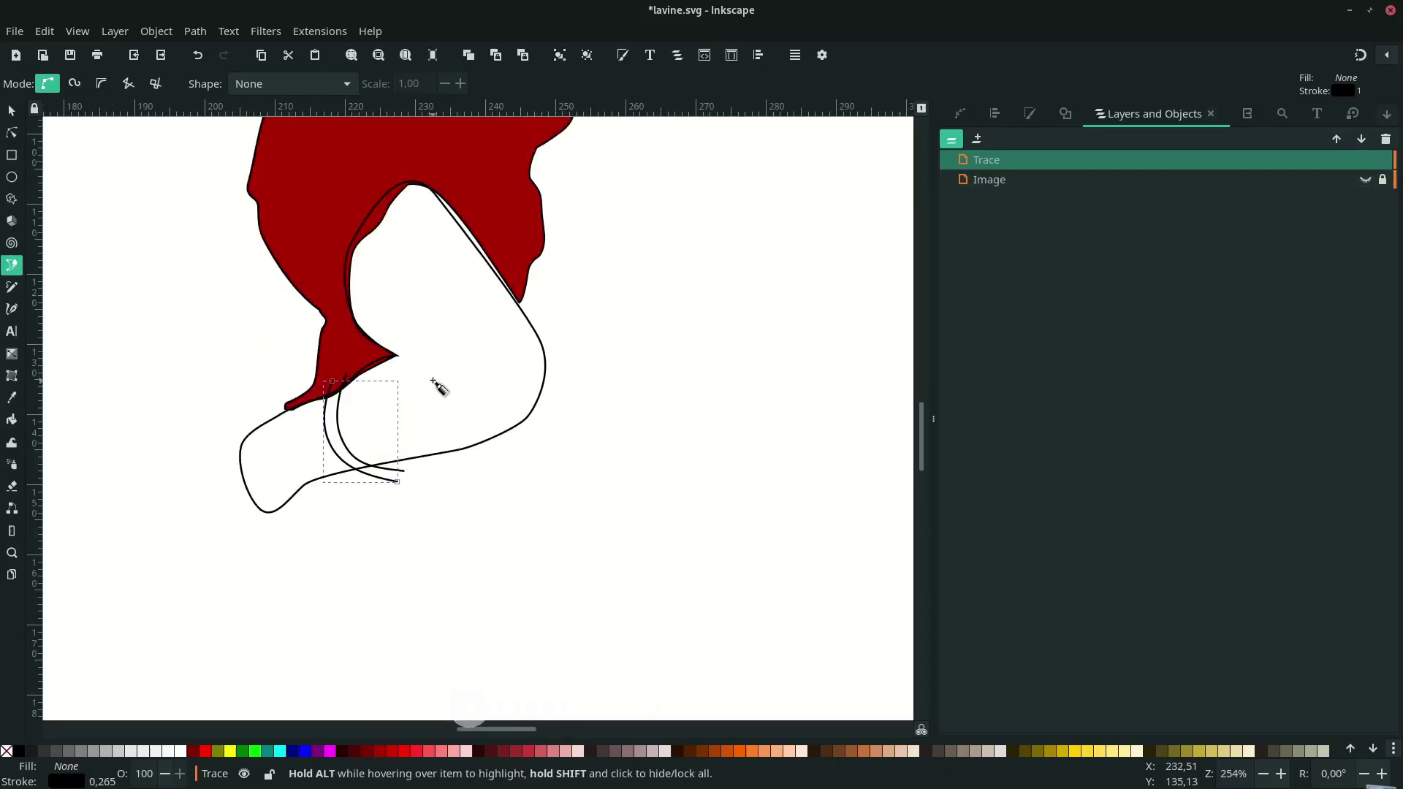
key("n")
scroll(470, 438, "down", 2)
scroll(470, 438, "up", 3)
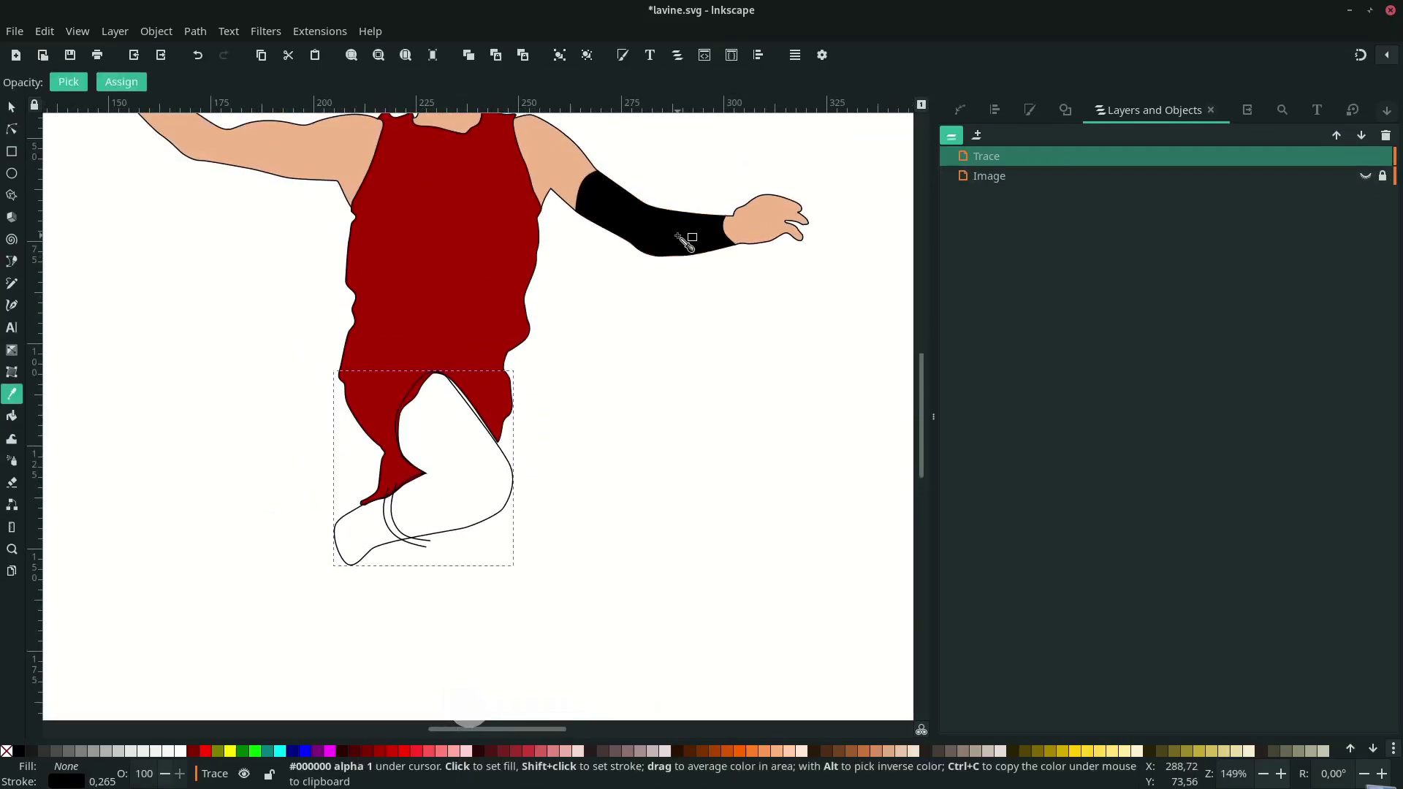
key("s")
left_click(424, 552)
scroll(458, 520, "up", 2)
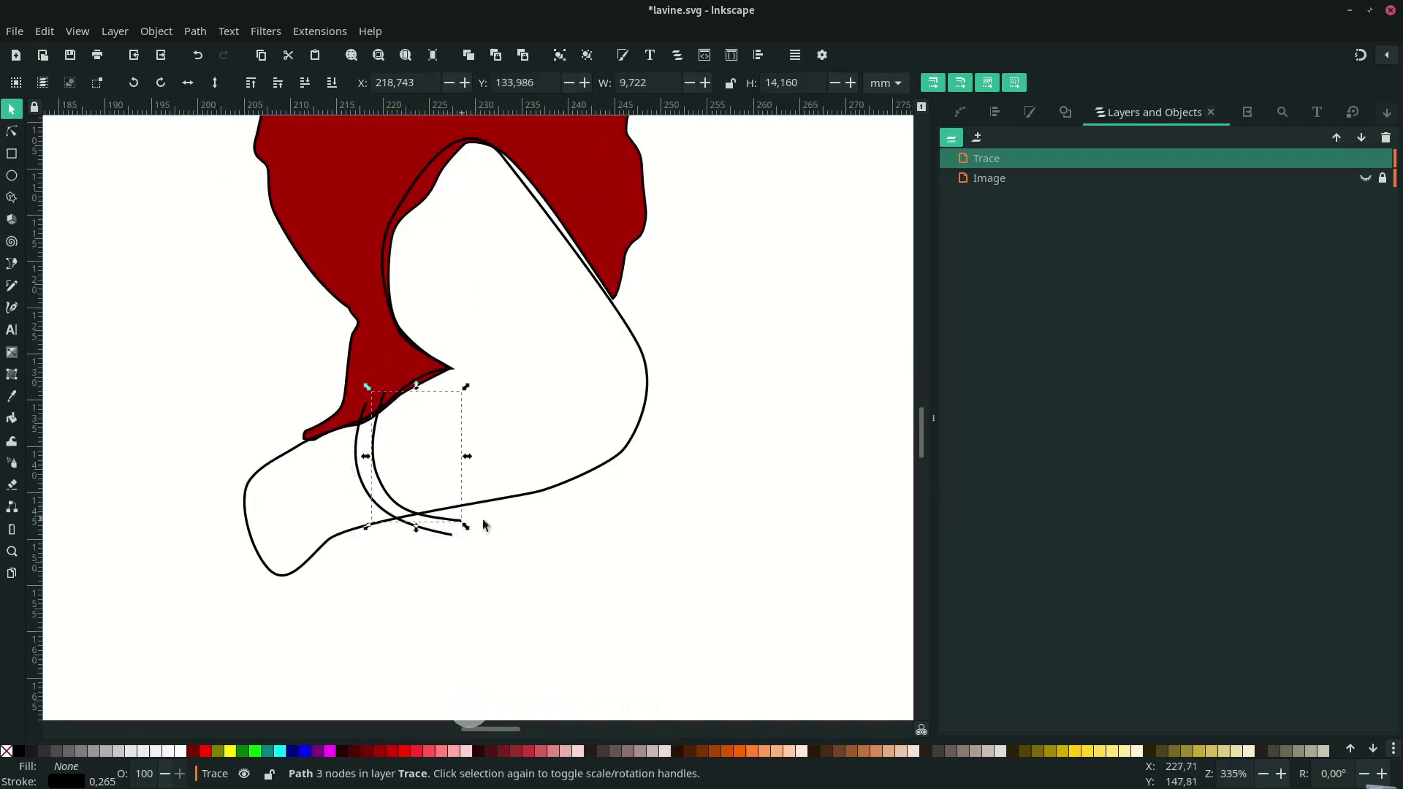
left_click(483, 504, "shift")
left_click(195, 30)
left_click(234, 146)
left_click(489, 514, "shift")
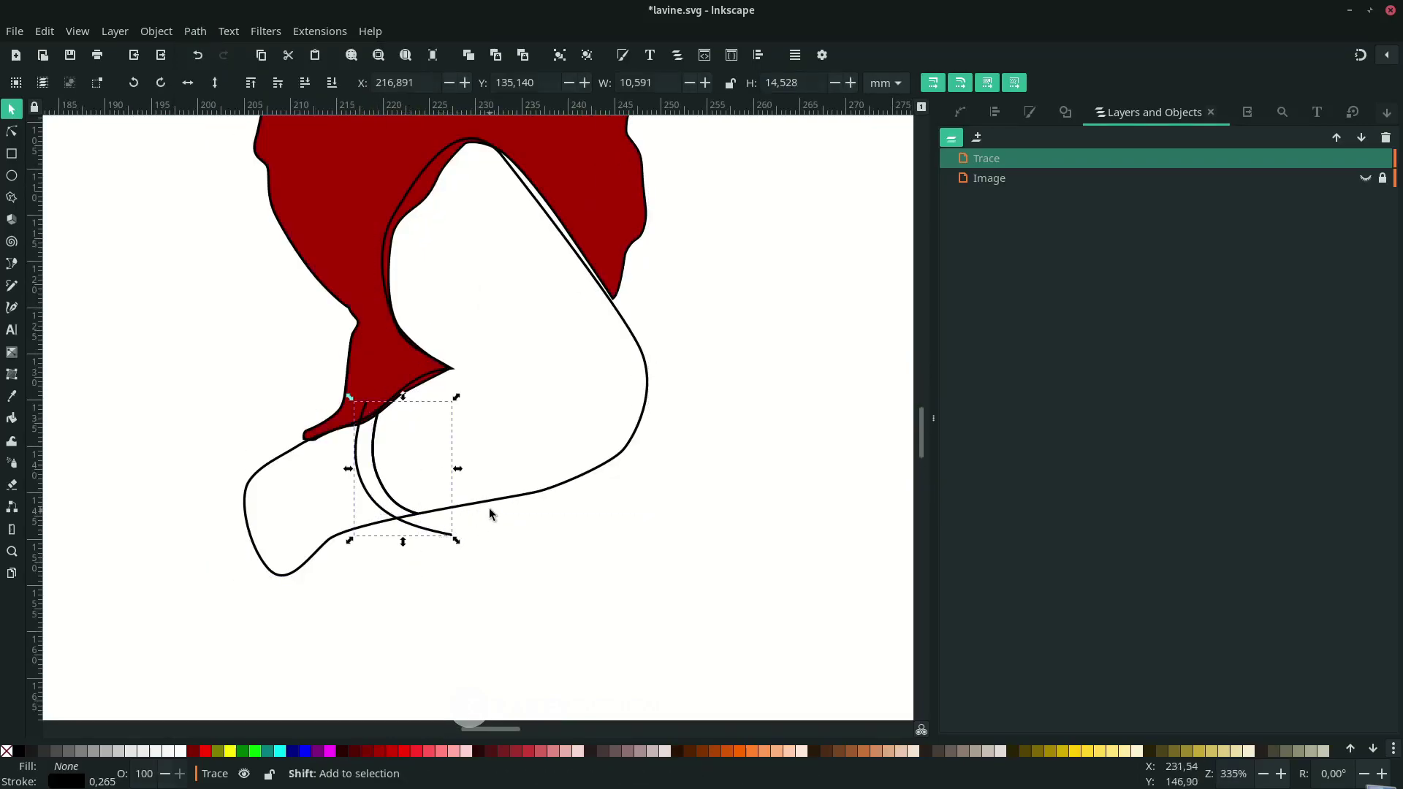
left_click(489, 514, "shift")
left_click(322, 546, "shift")
left_click(193, 31)
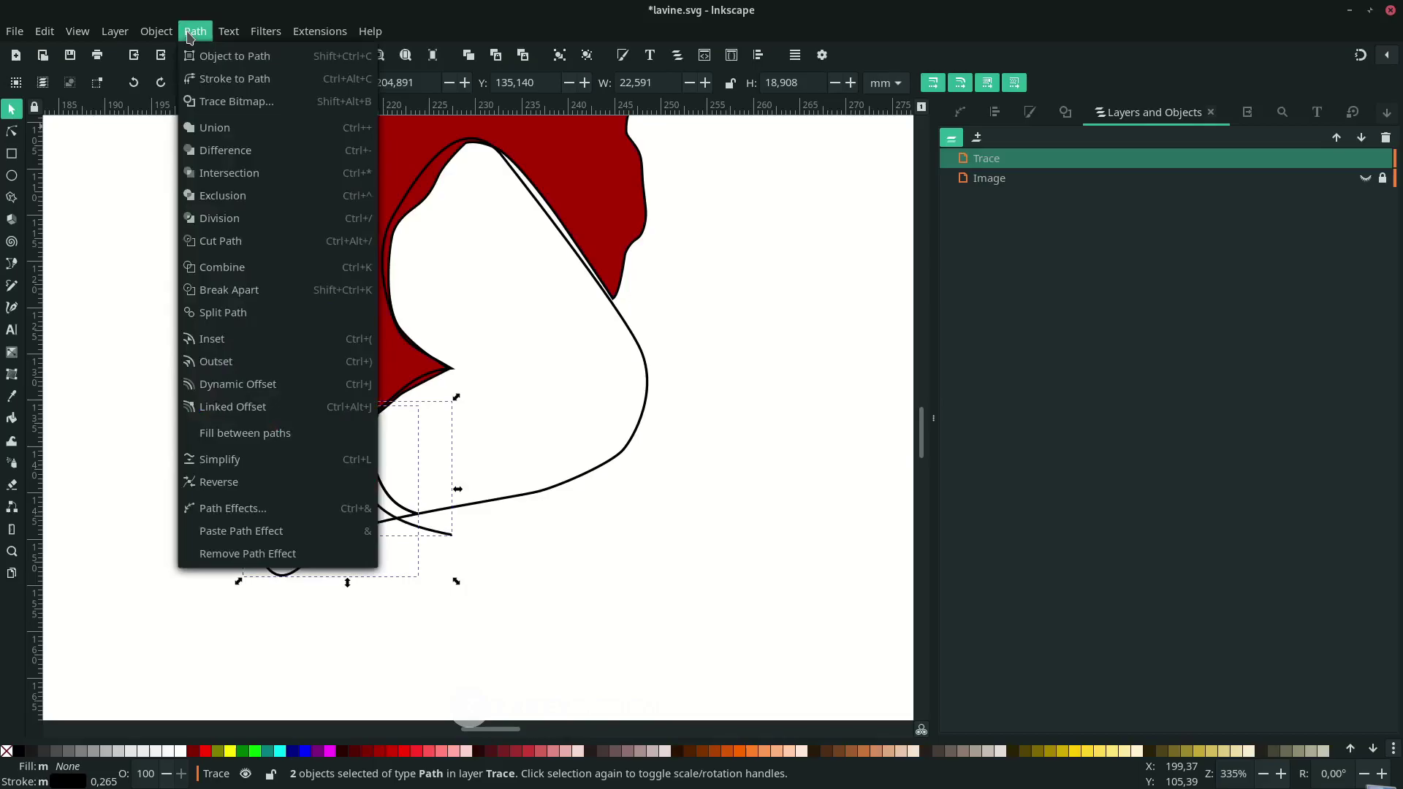
key("Escape")
- Fill the leg pieces with the sleeve's black, checking the white sliver at the ankle
key("d")
left_click(624, 216)
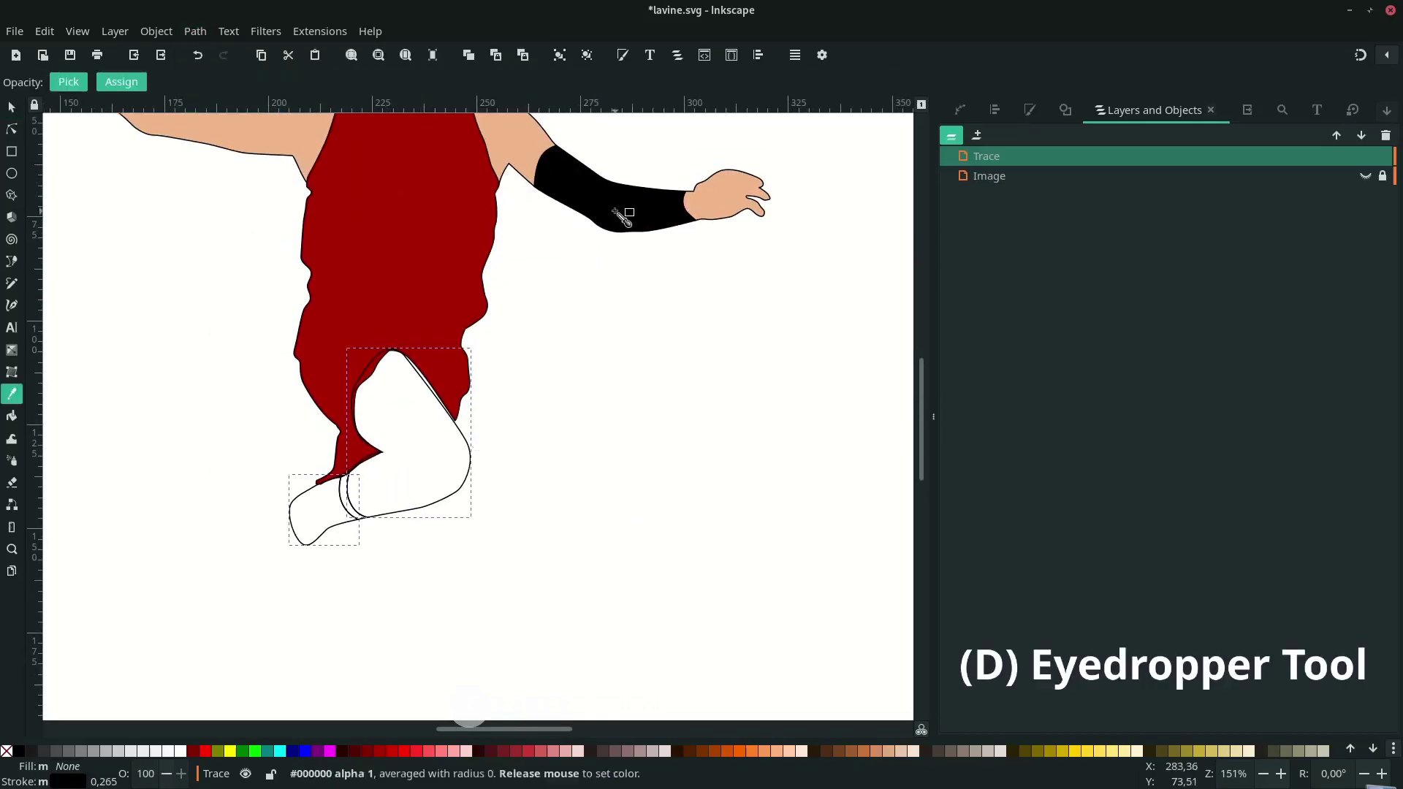
key("n")
scroll(394, 569, "up", 4)
left_click(385, 442)
scroll(468, 388, "down", 4)
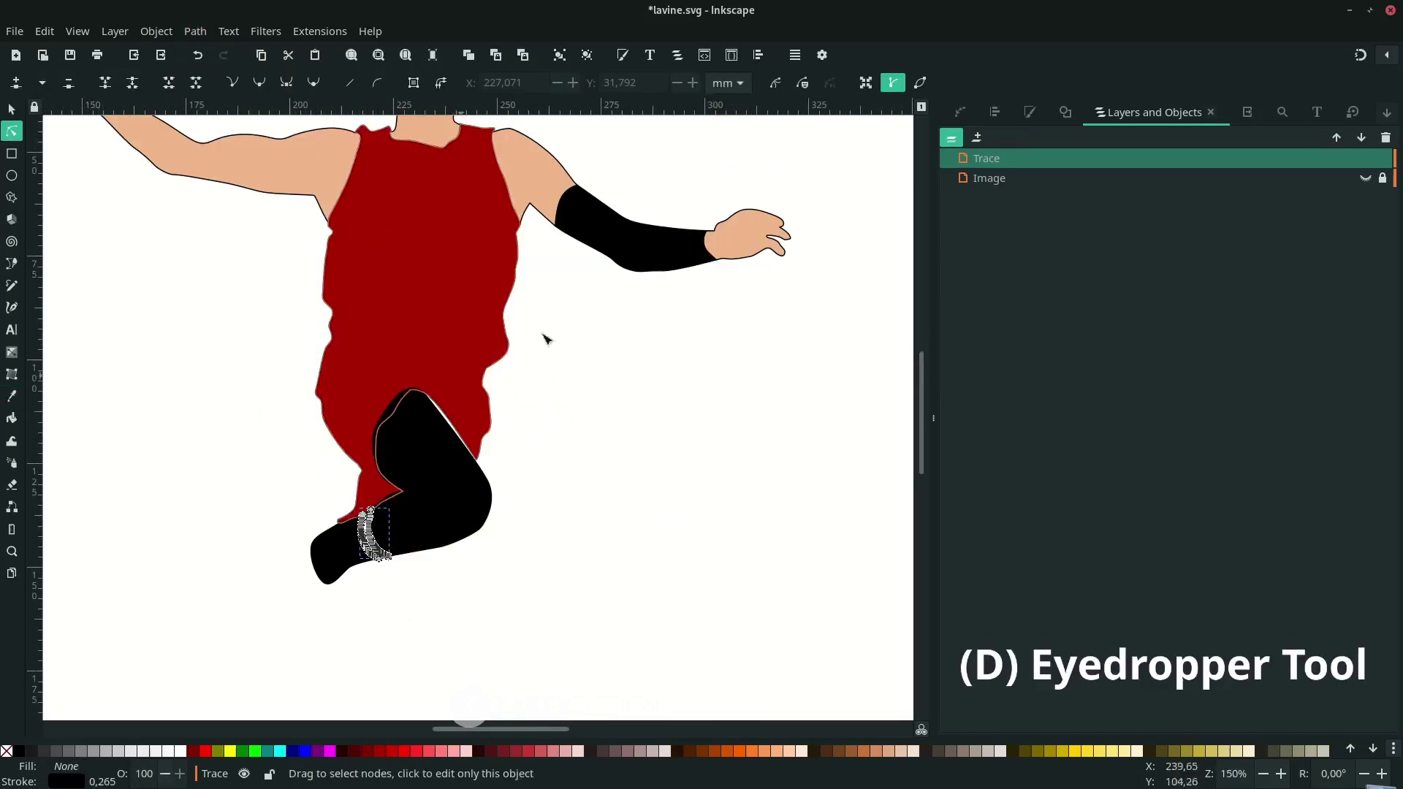
key("s")
key("Escape")
scroll(498, 551, "down", 3)
scroll(390, 551, "left", 3)
- Show the reference photo and begin a Bezier outline along the top of the shoe
left_click(1365, 178)
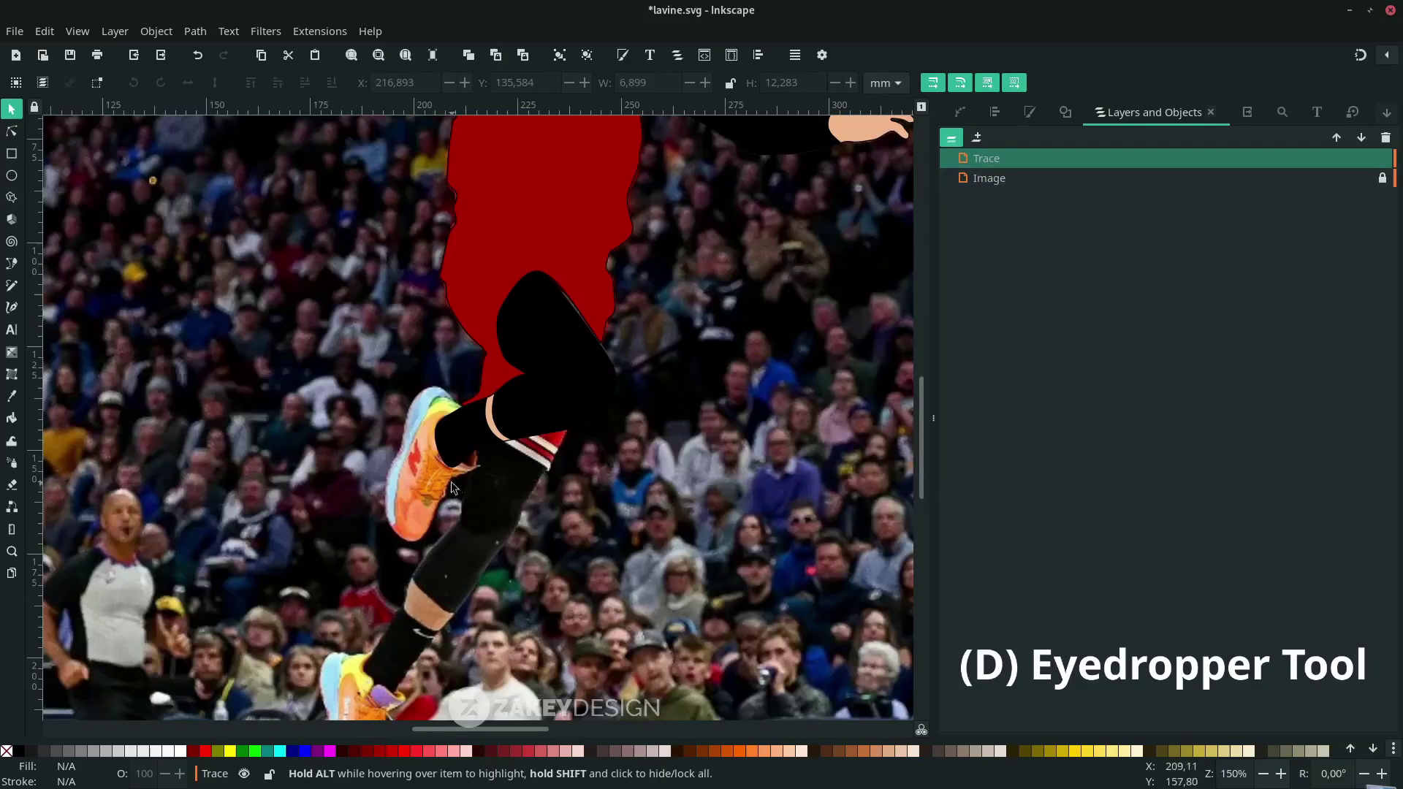
key("b")
scroll(451, 489, "up", 3)
left_click(514, 246)
left_click_drag(433, 184, 414, 180)
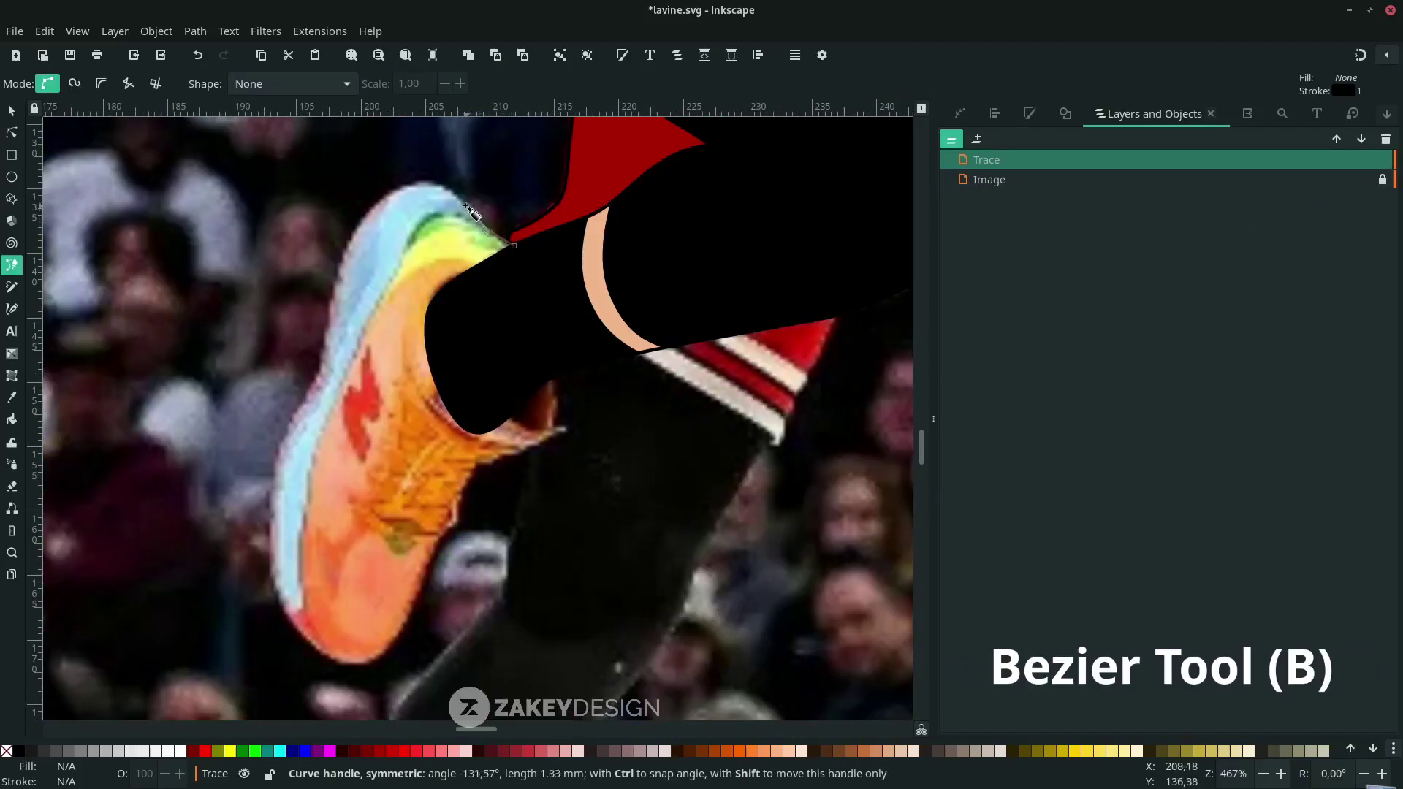
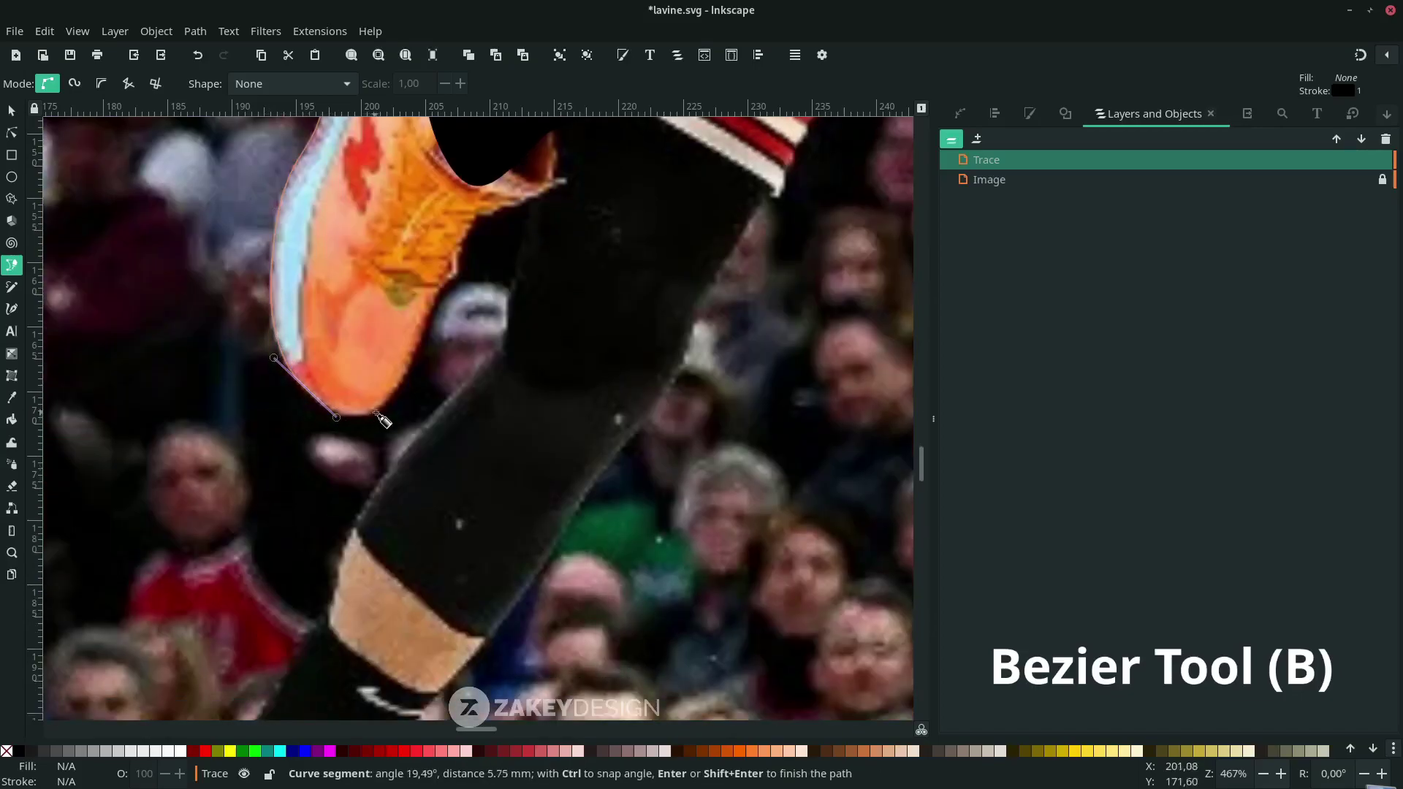
- Trace a closed Bezier outline around the upper sneaker's edge over the reference photo
left_click_drag(407, 391, 409, 386)
scroll(453, 357, "up", 3)
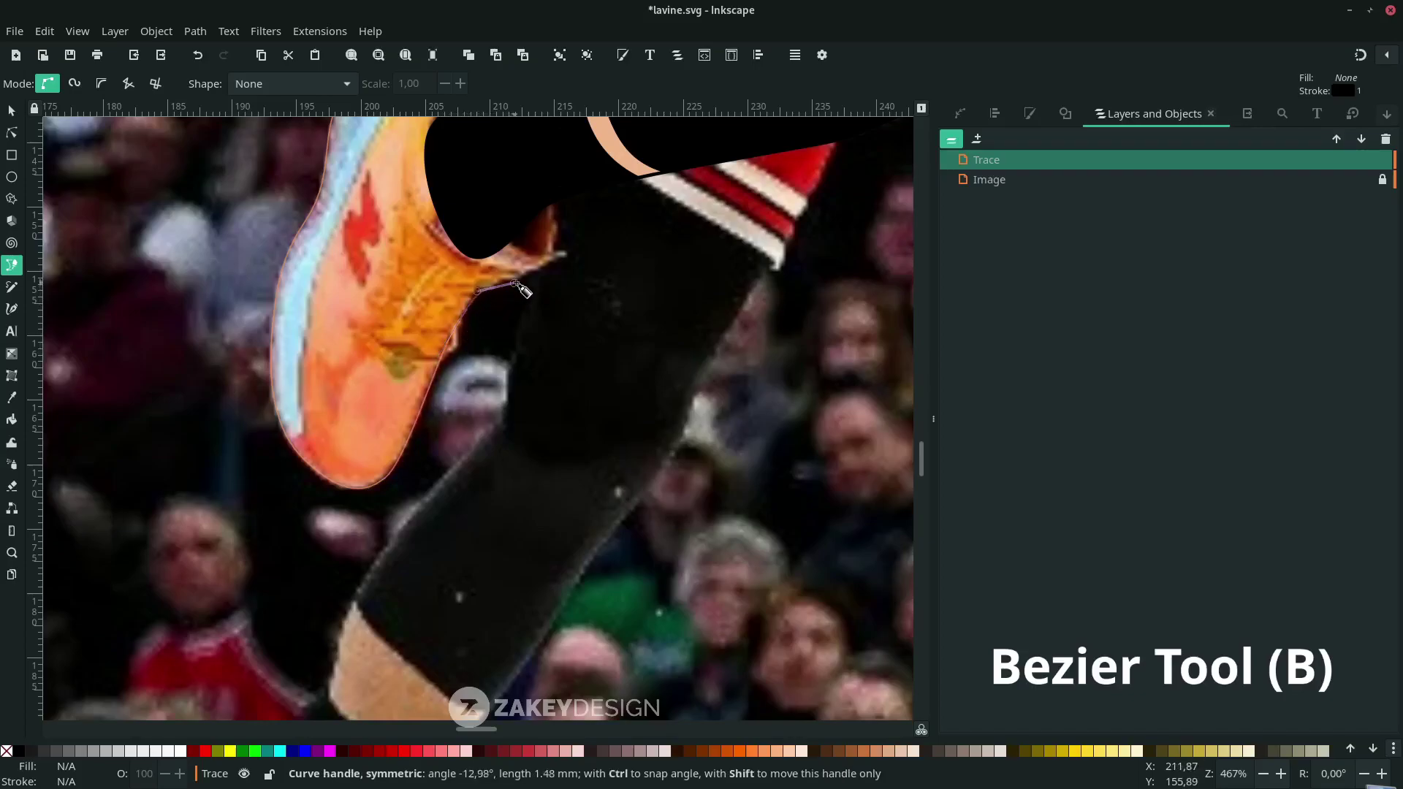
left_click_drag(523, 290, 526, 282)
scroll(572, 351, "up", 4)
left_click(552, 290)
scroll(541, 285, "up", 3)
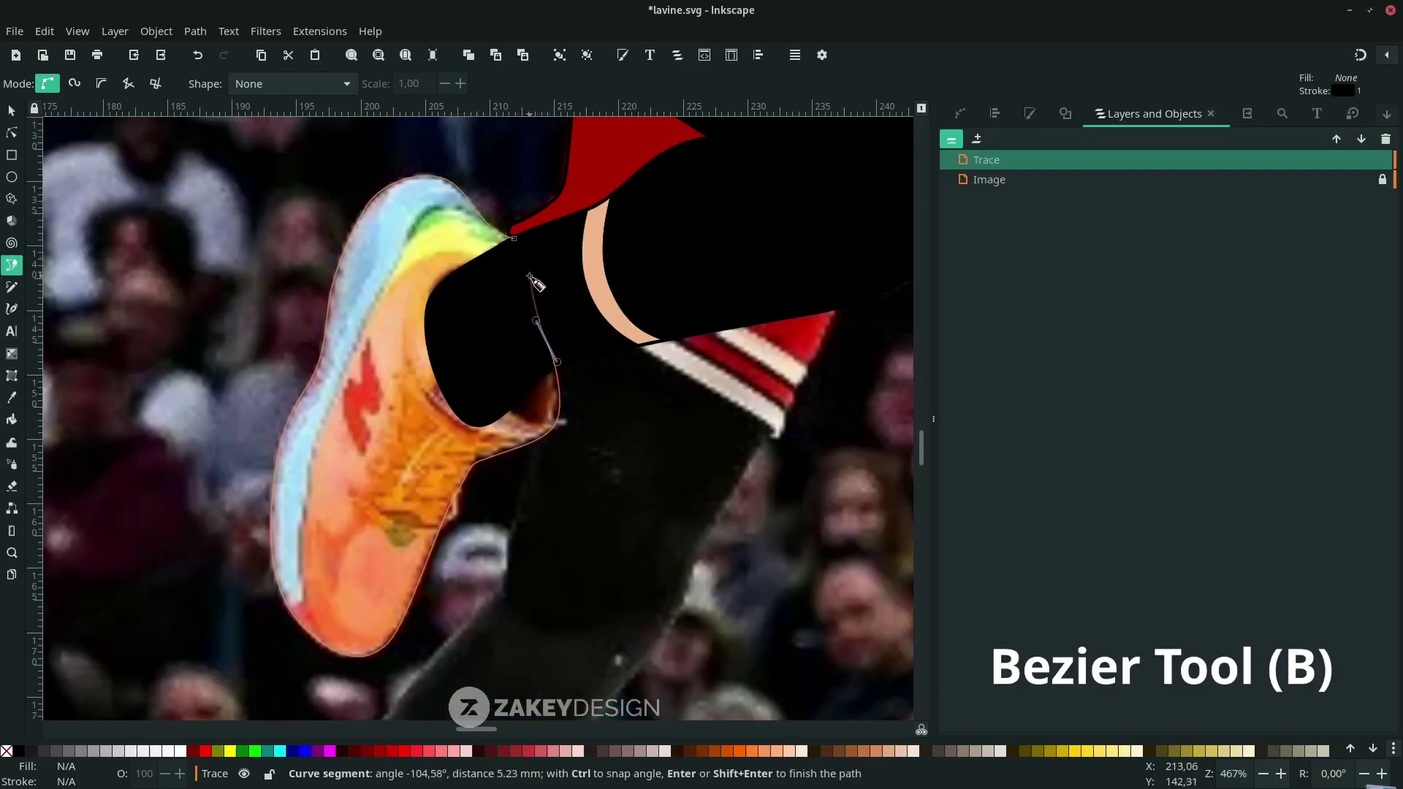
left_click(515, 239)
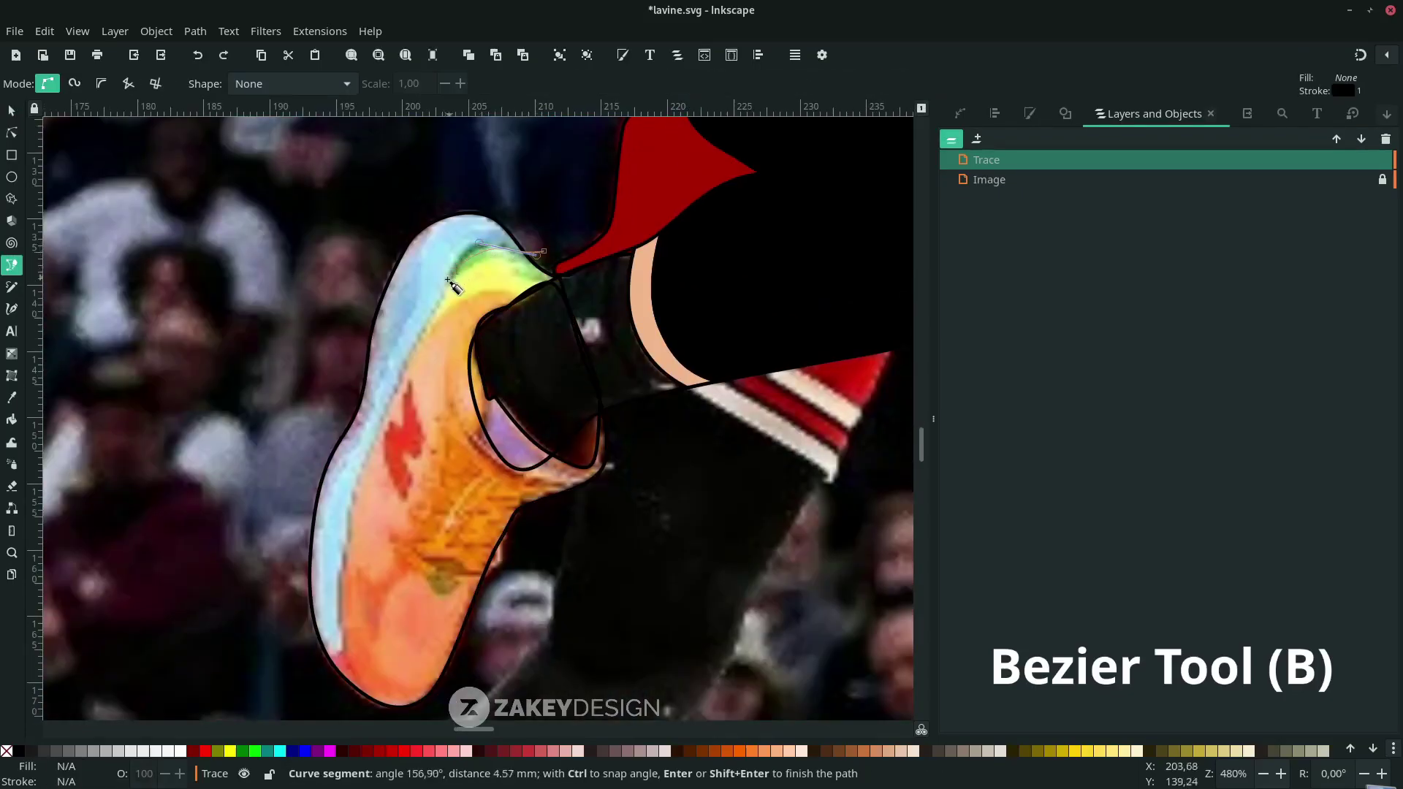
left_click(443, 294)
scroll(420, 307, "down", 5)
left_click_drag(333, 525, 336, 528)
scroll(344, 541, "down", 5)
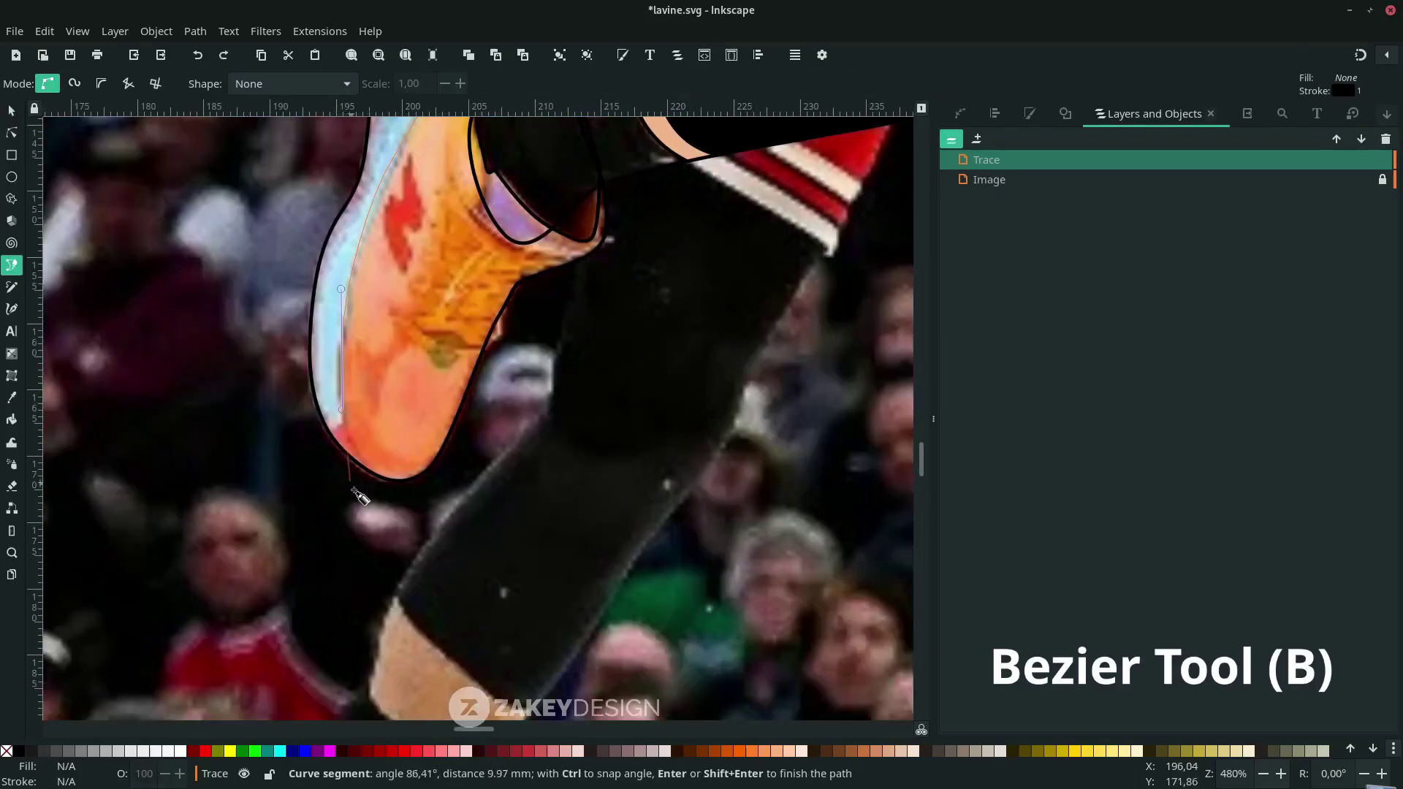
scroll(357, 557, "down", 2)
- Hide the reference photo and finish the traced heel path
scroll(357, 557, "down", 2)
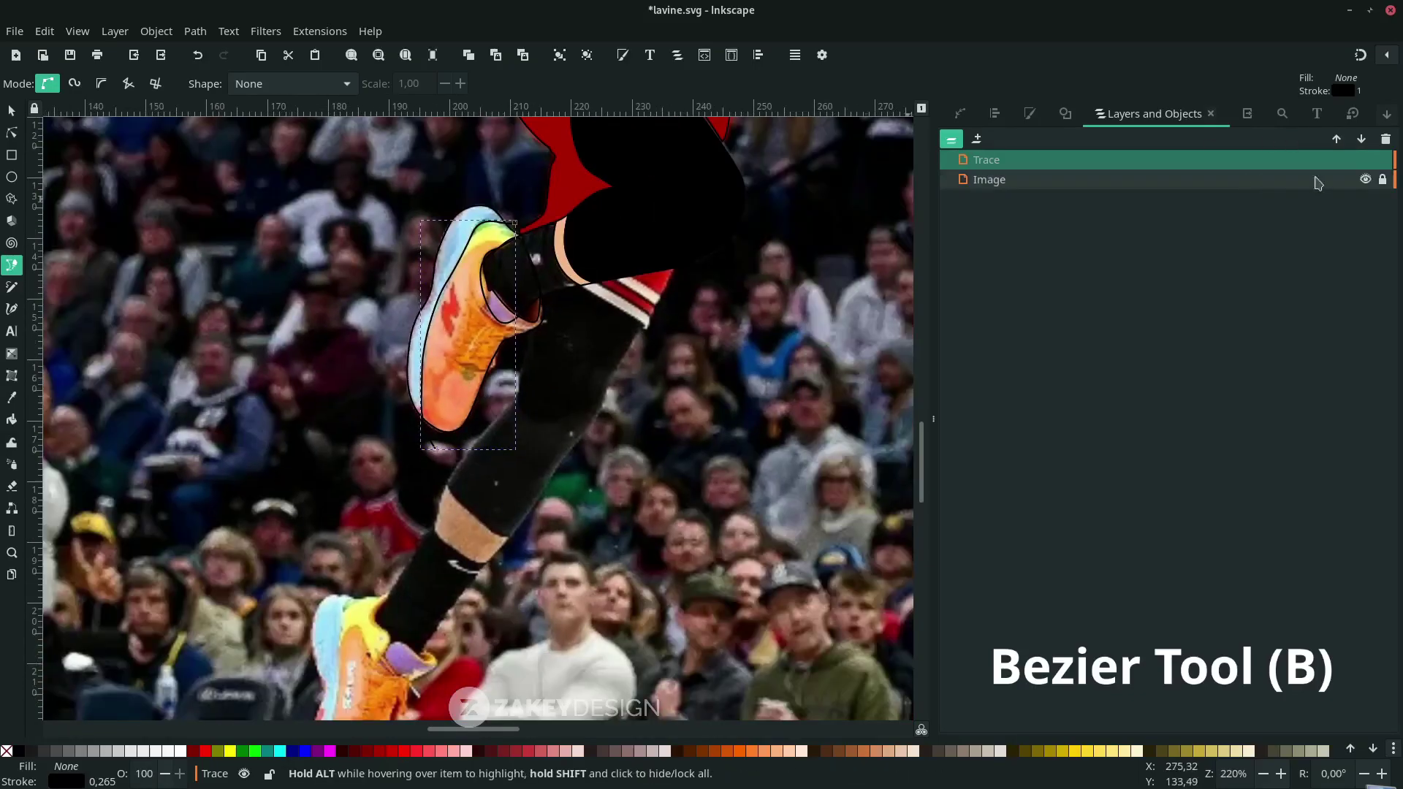
left_click(1365, 179)
key("Return")
scroll(661, 399, "up", 1)
key("n")
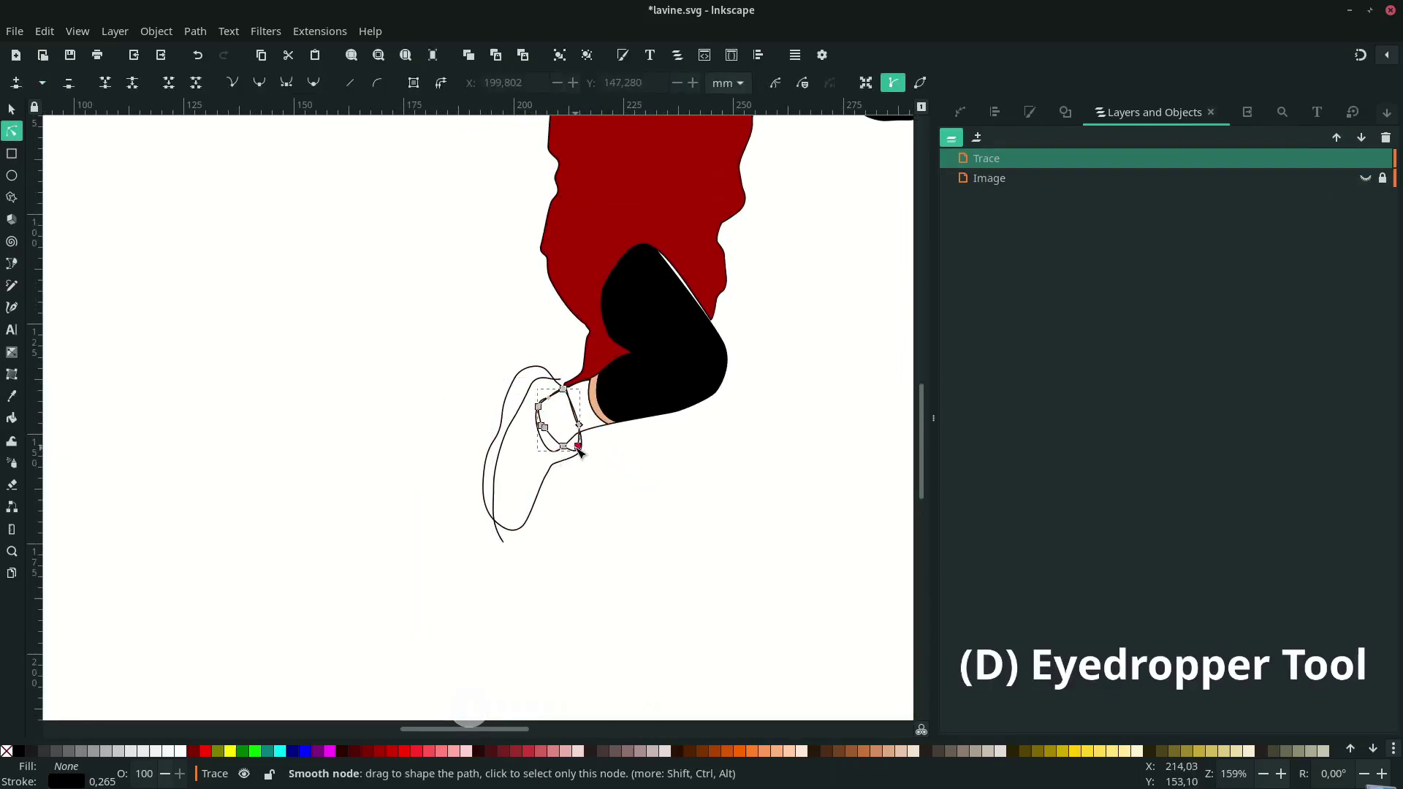
key("d")
left_click(577, 427)
- Divide the upper shoe outline by its inner path using Path > Division
key("s")
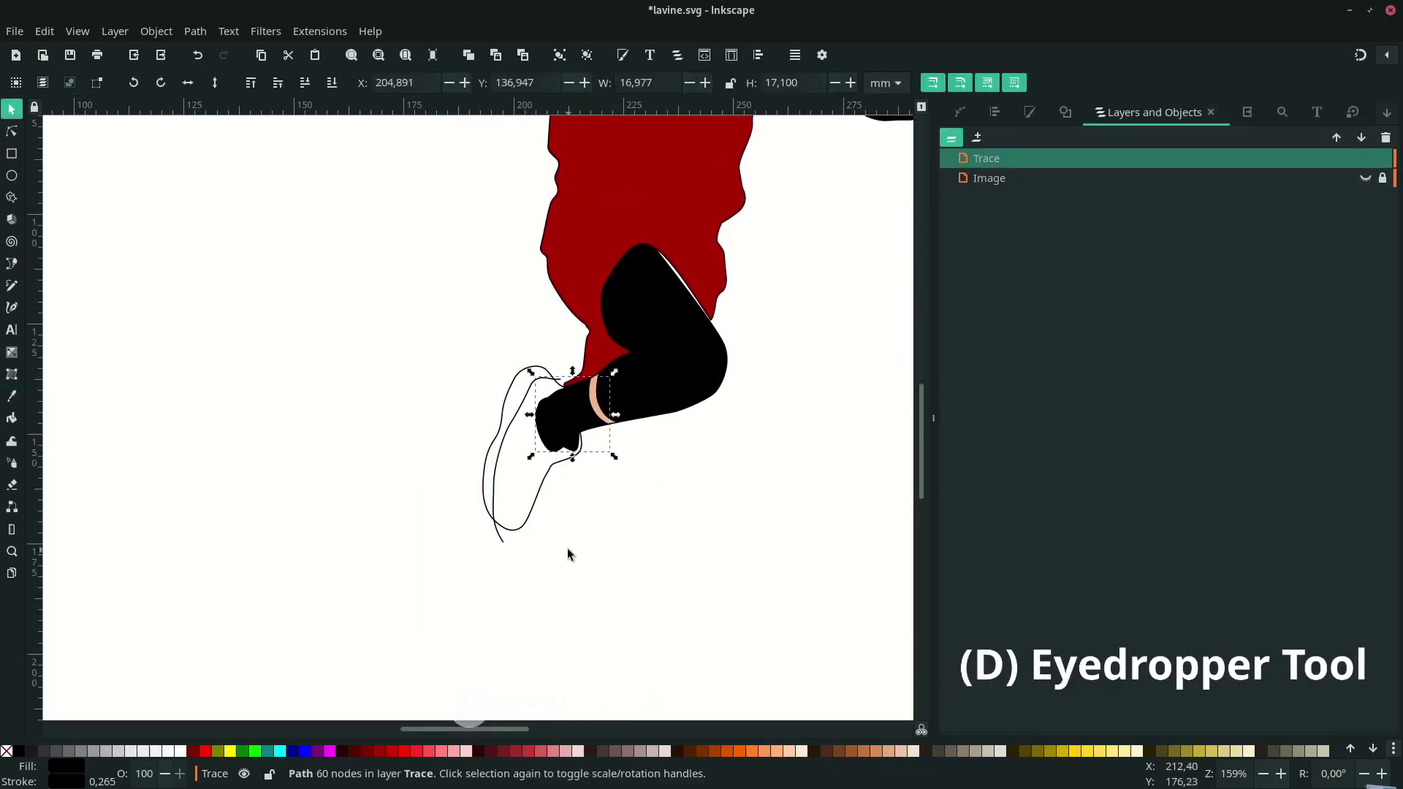
left_click(544, 493)
scroll(550, 499, "right", 4)
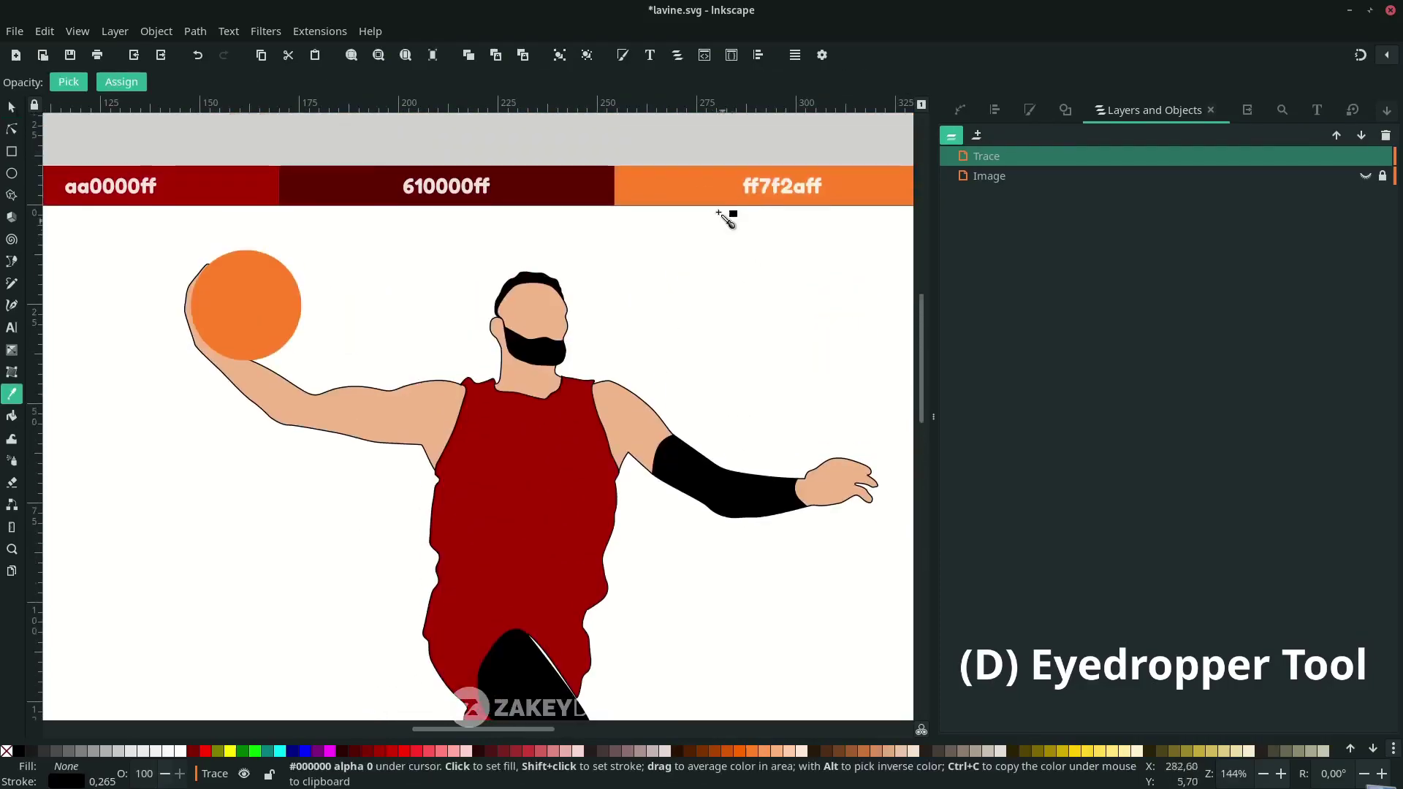
left_click(413, 347, "shift")
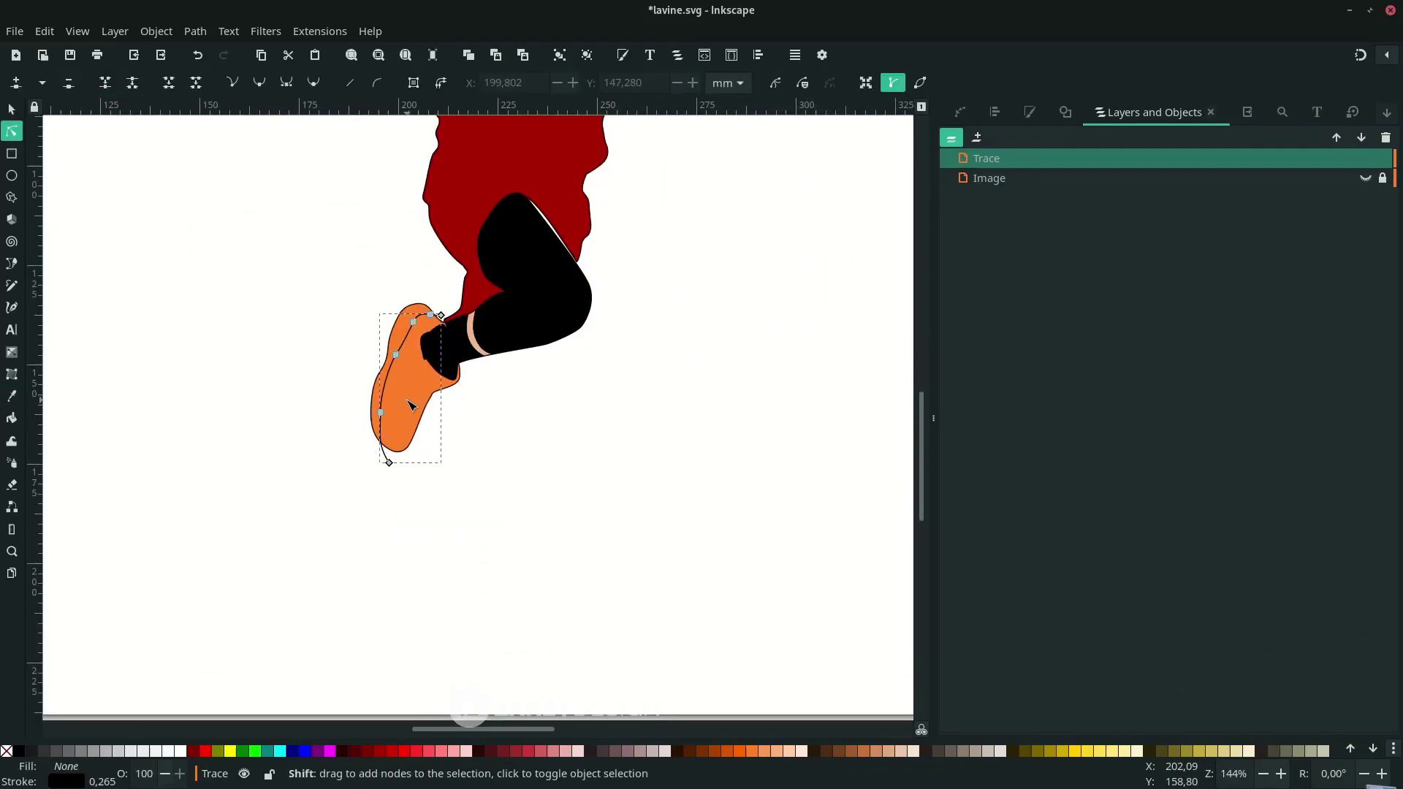
left_click(195, 31)
left_click(277, 216)
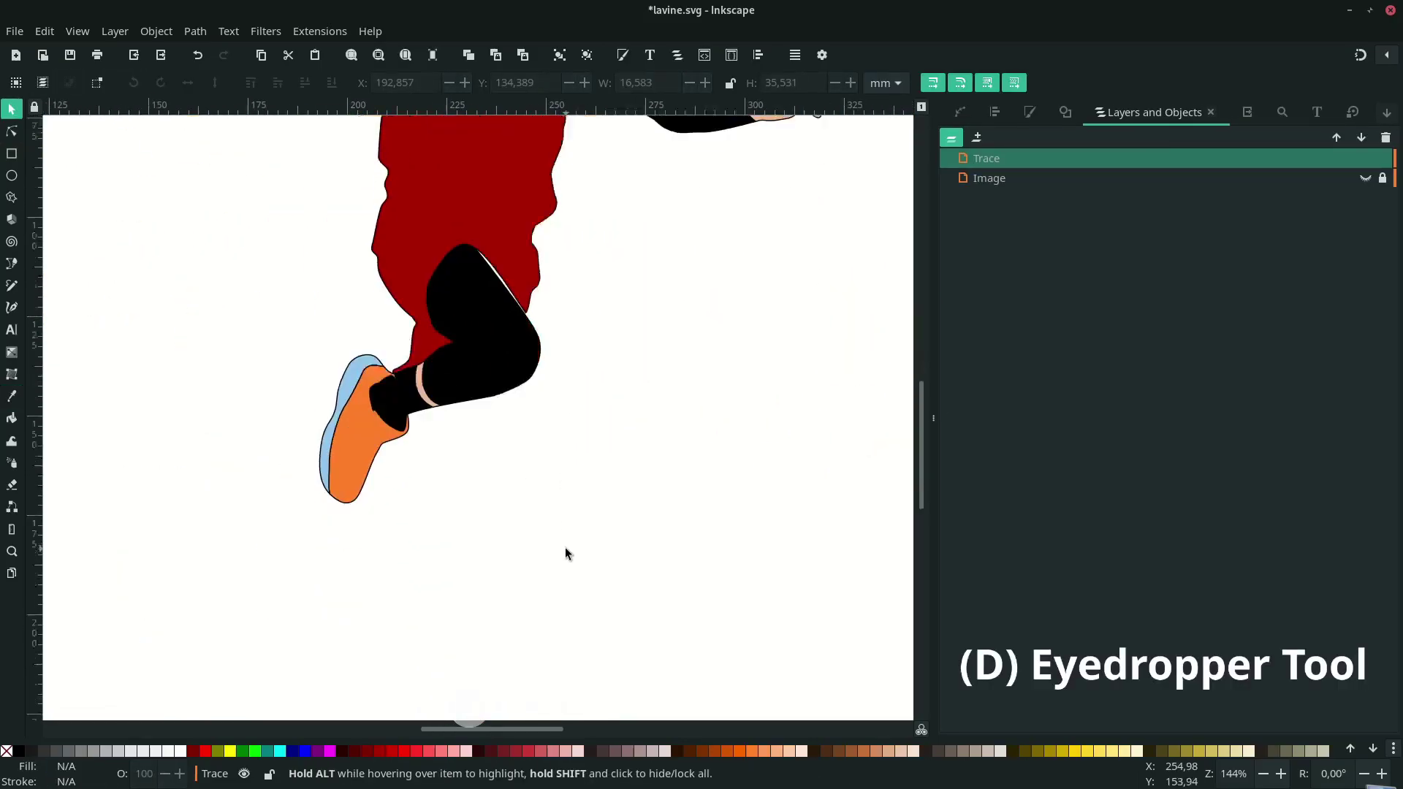
scroll(463, 399, "up", 3)
- Draw the sock-cuff shape on the bent leg and fill it dark red
key("b")
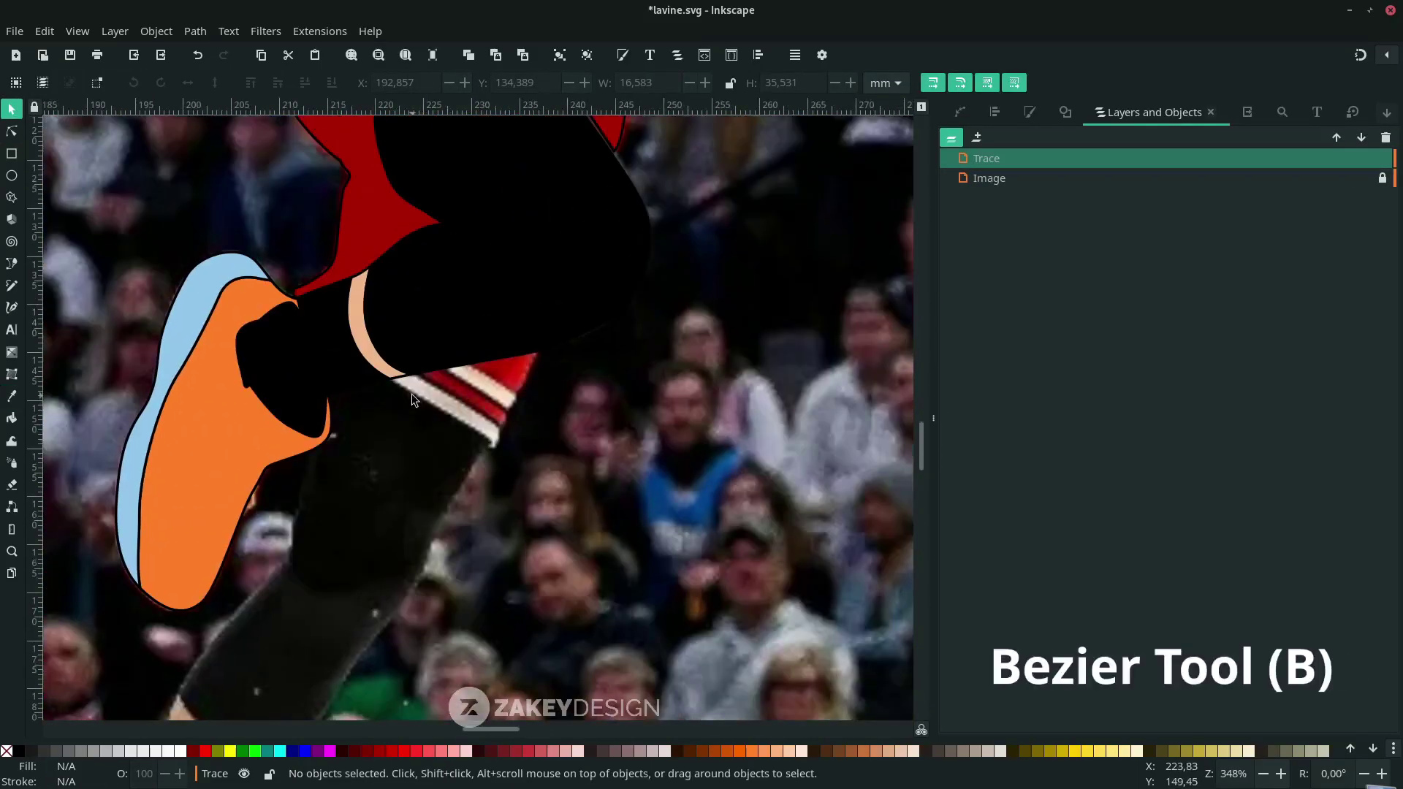
left_click(386, 382)
left_click(495, 431)
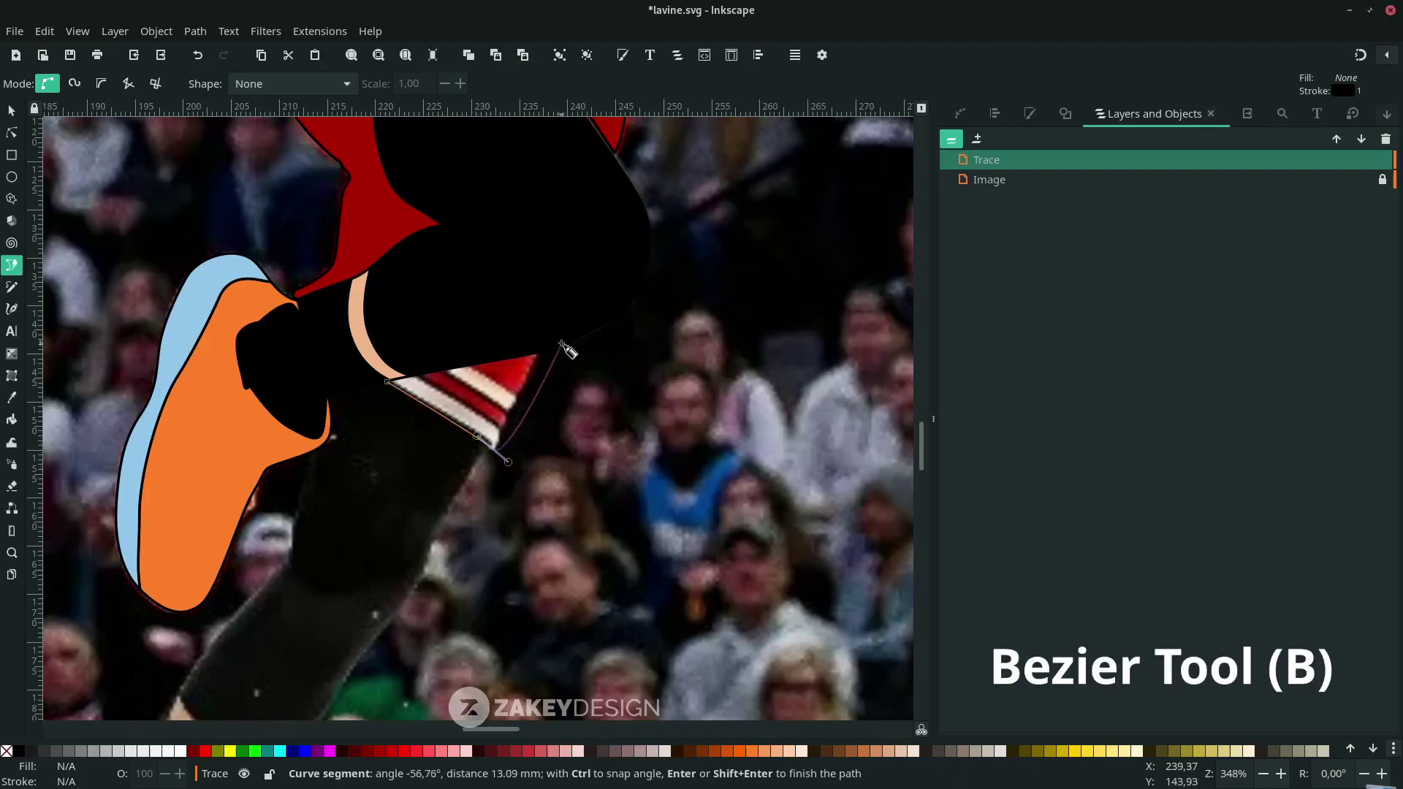
left_click_drag(521, 386, 546, 342)
left_click_drag(386, 381, 391, 398)
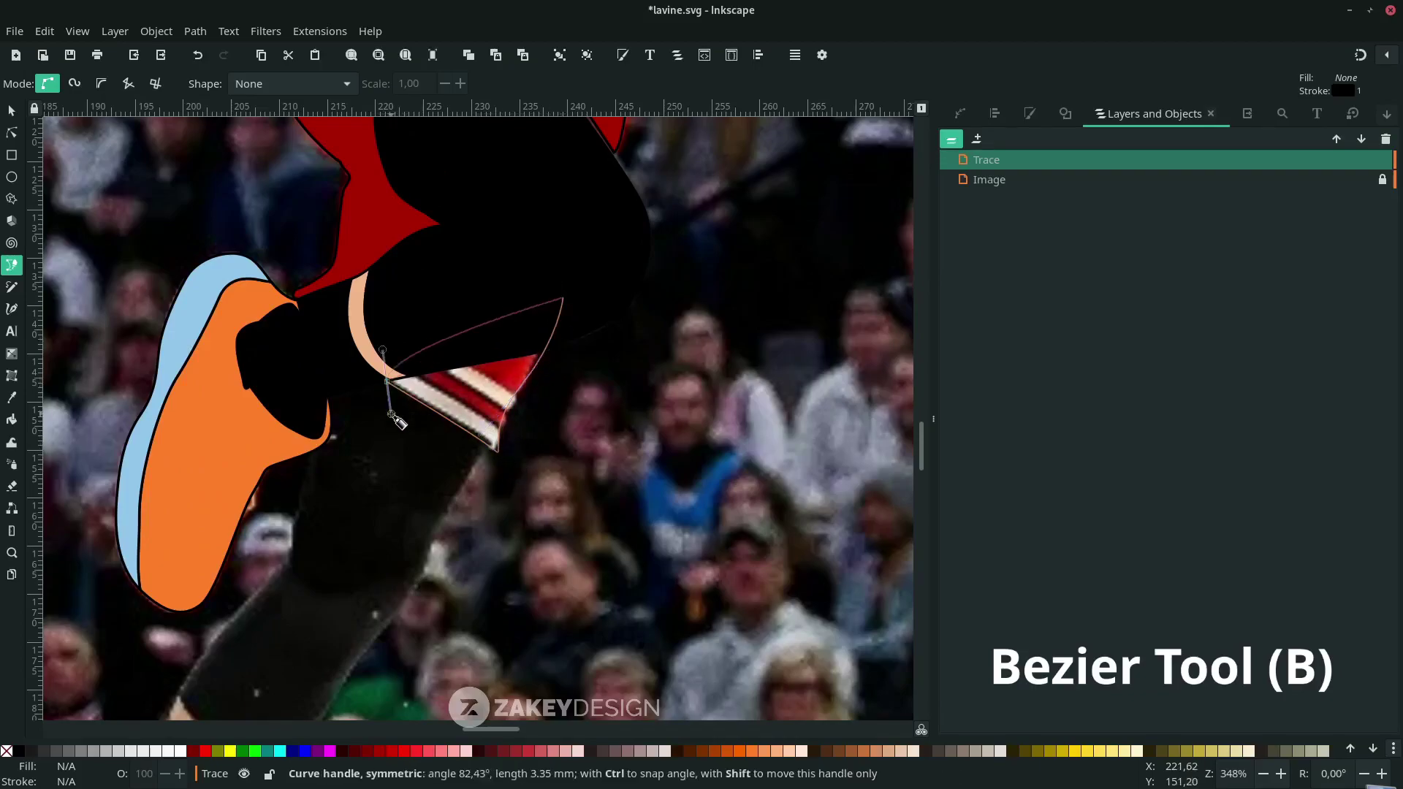
scroll(392, 398, "up", 3)
key("d")
left_click(431, 417)
scroll(431, 417, "down", 3)
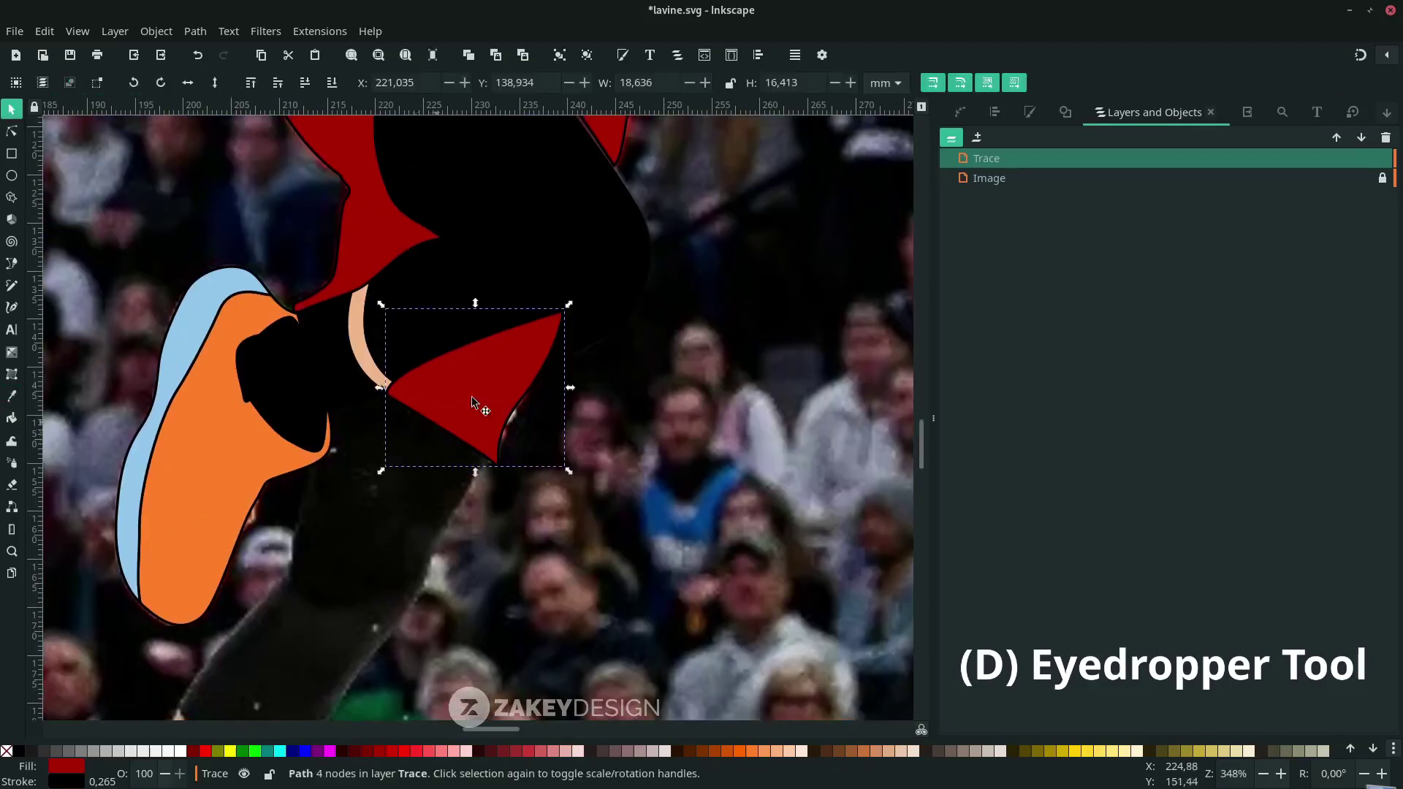
key("n")
key("s")
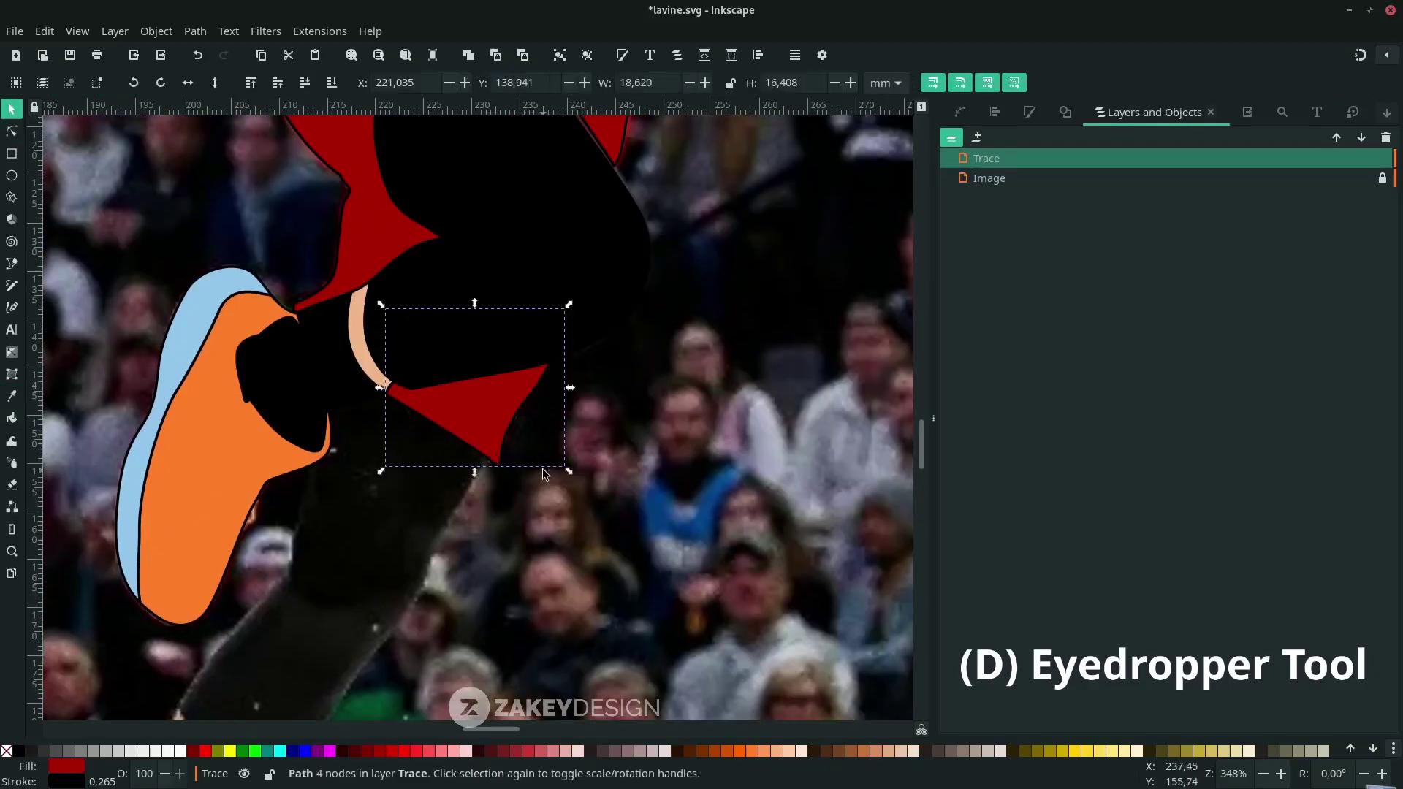
key("Escape")
- Trace a closed outline around the extended lower leg, starting at the red cuff's tip
scroll(470, 491, "down", 3)
scroll(471, 494, "up", 9)
scroll(470, 497, "down", 8)
key("b")
scroll(471, 496, "left", 5)
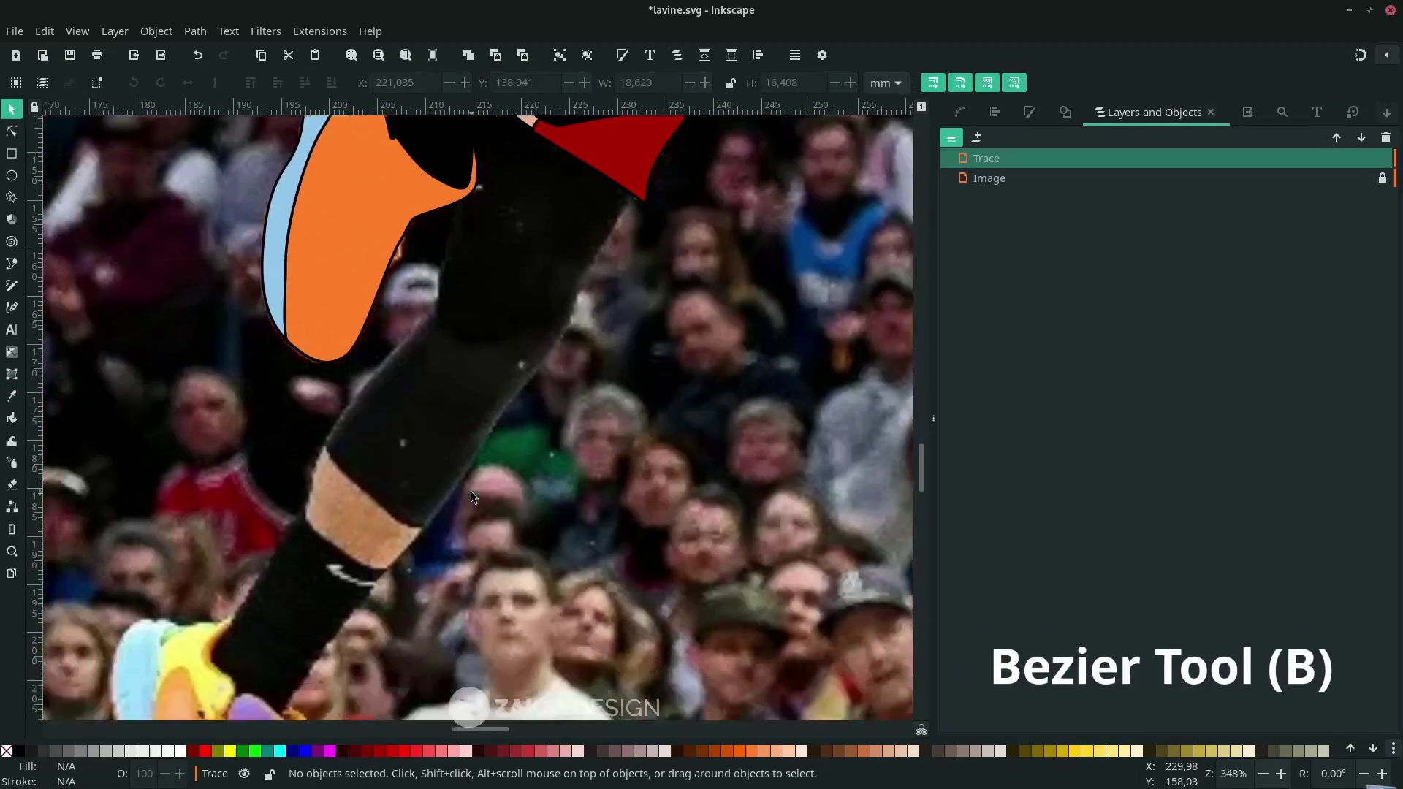
scroll(470, 497, "up", 10)
left_click(634, 308)
scroll(577, 413, "up", 2)
scroll(578, 412, "down", 4)
scroll(578, 412, "down", 4)
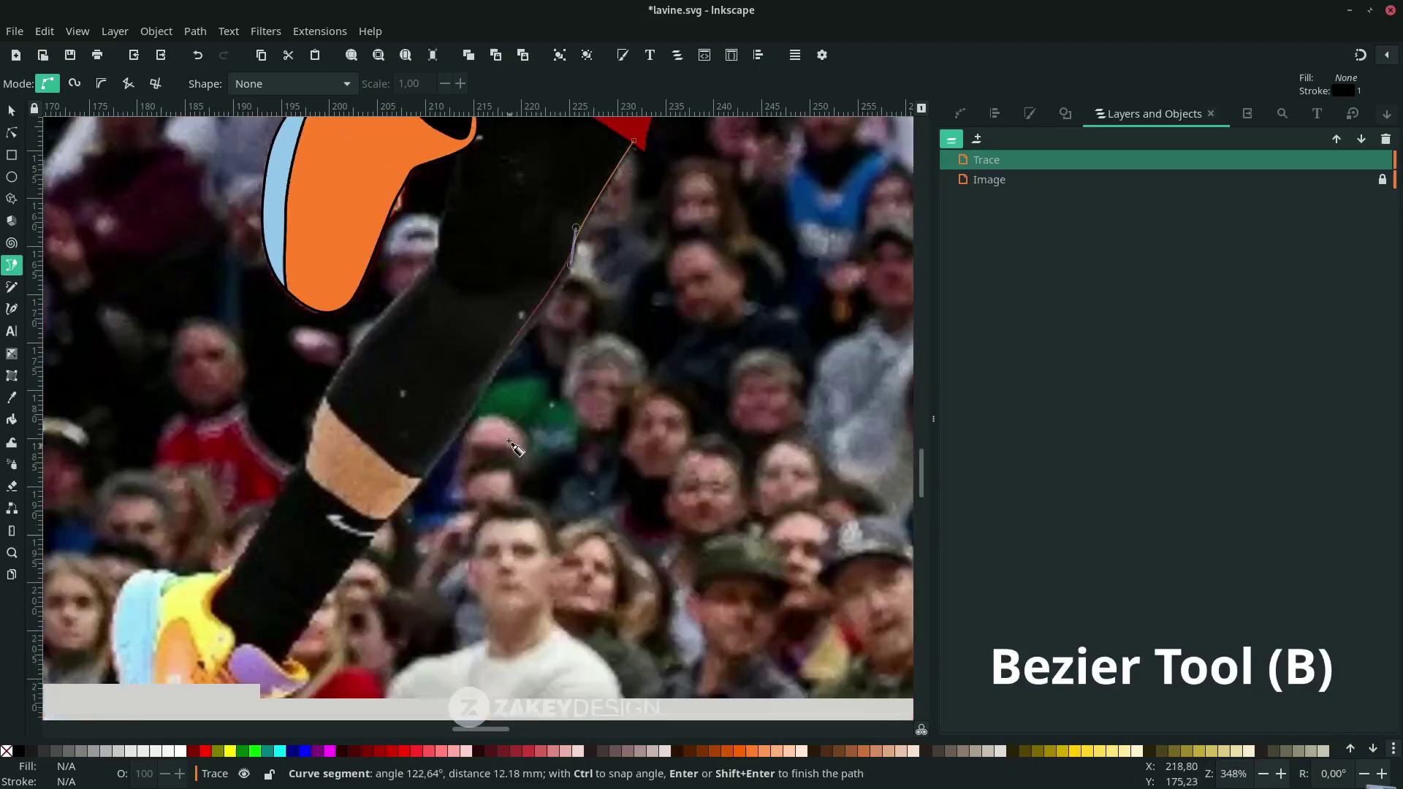
left_click_drag(561, 281, 505, 337)
left_click_drag(438, 439, 428, 464)
scroll(431, 459, "down", 5)
scroll(432, 459, "left", 2)
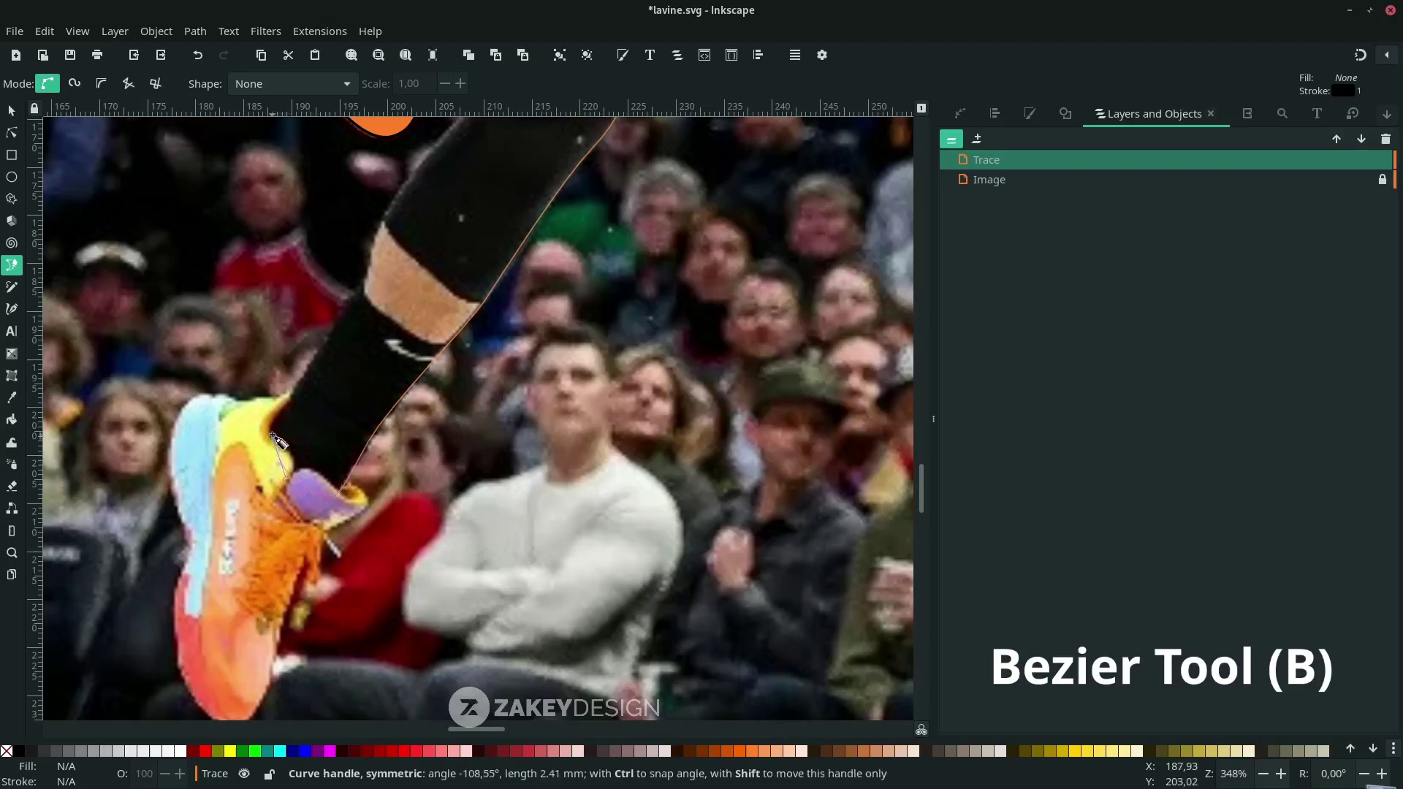
scroll(380, 347, "up", 4)
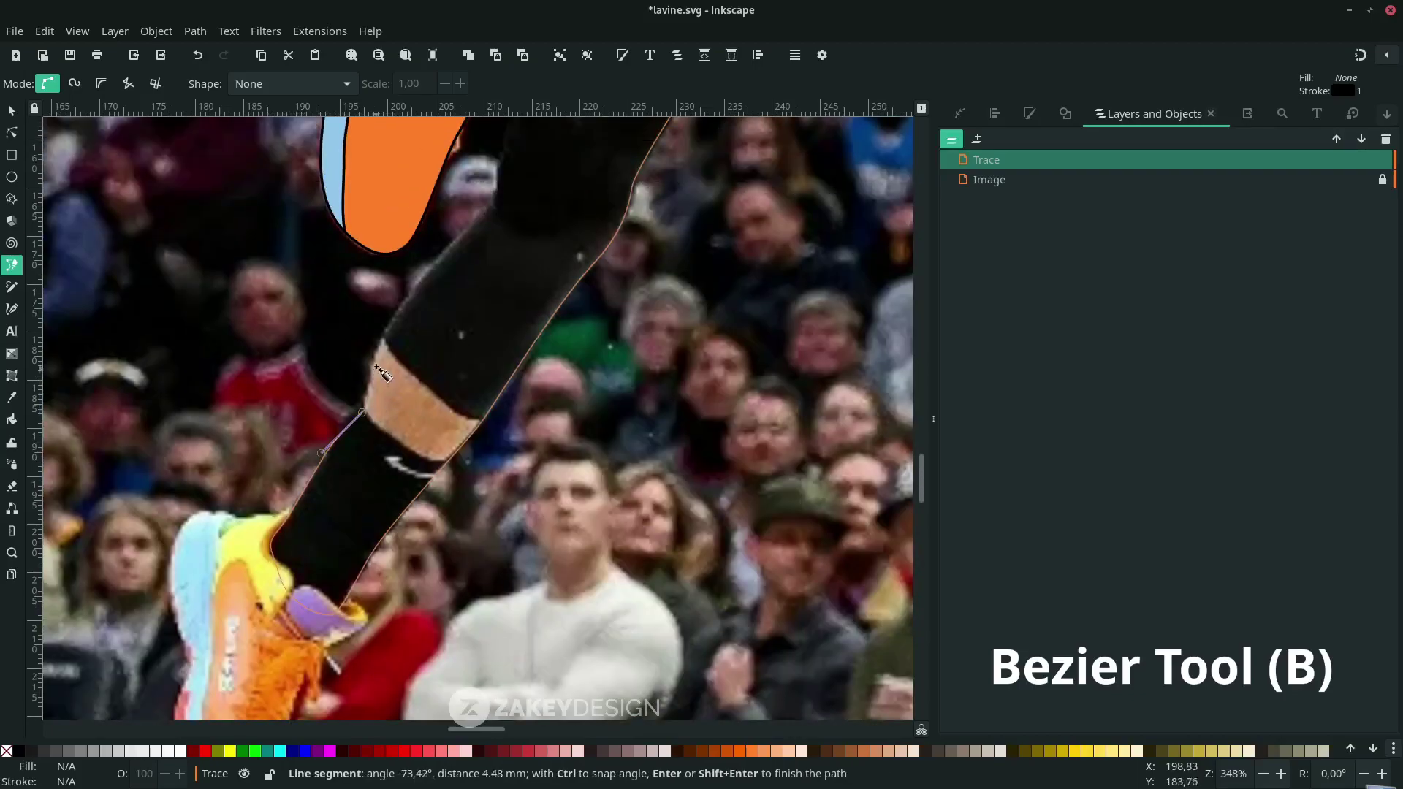
scroll(520, 343, "up", 4)
scroll(520, 344, "up", 4)
mouse_move(531, 322)
left_mouse_down()
mouse_move(538, 375)
mouse_move(532, 258)
left_mouse_up()
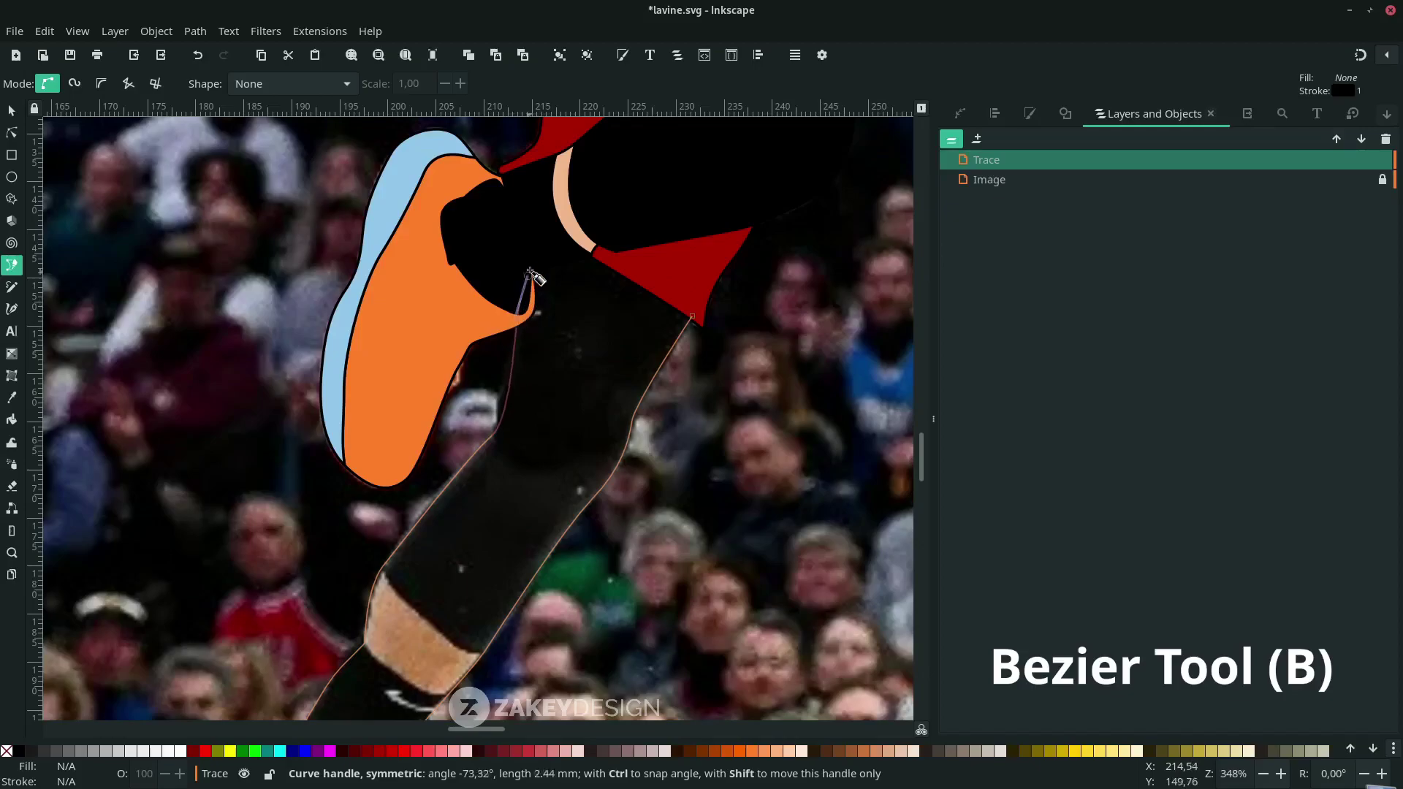
left_click(692, 315)
scroll(692, 316, "down", 5)
- Draw a curve crossing the shin for the sock band, then hide the reference photo
left_click(374, 305)
left_click_drag(468, 409, 533, 438)
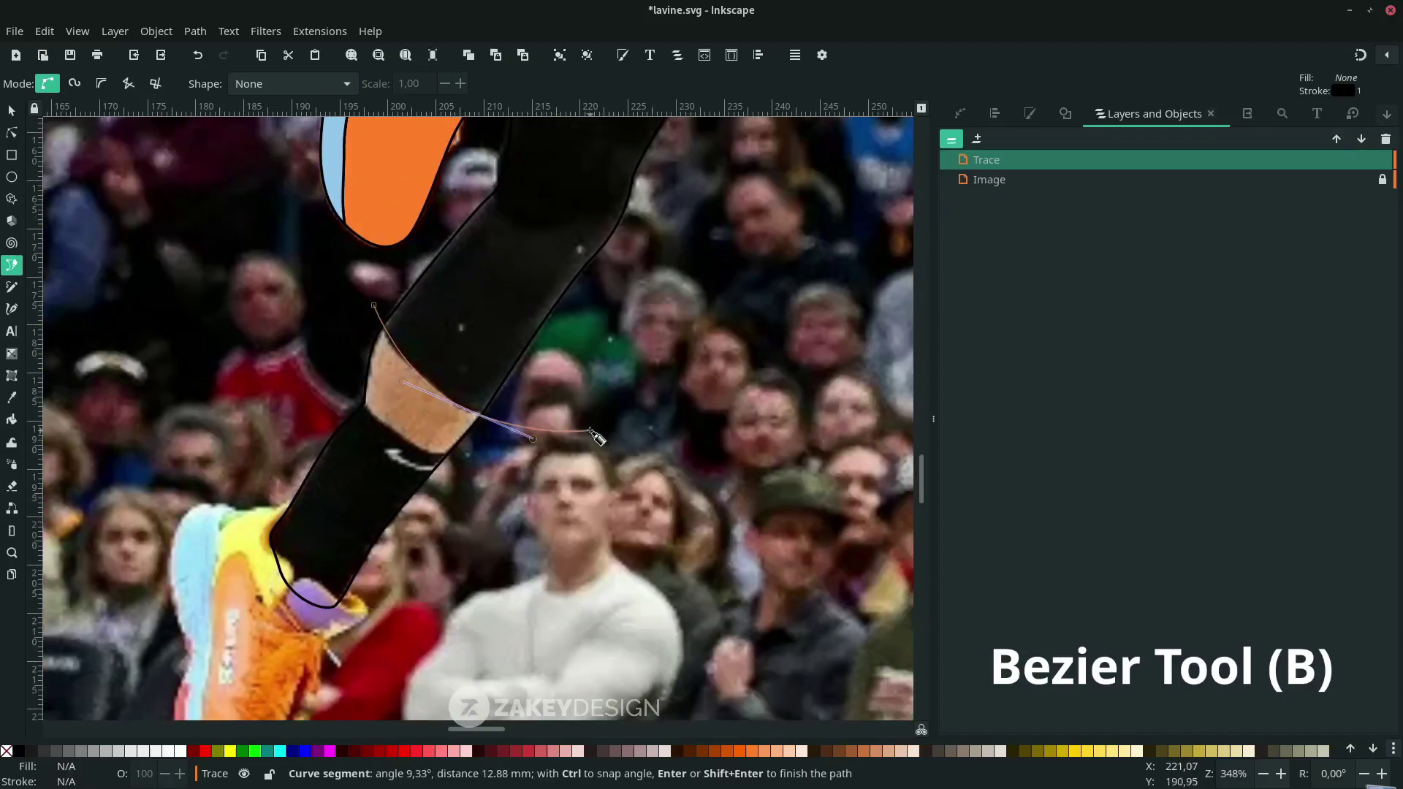
left_click(591, 431)
key("Return")
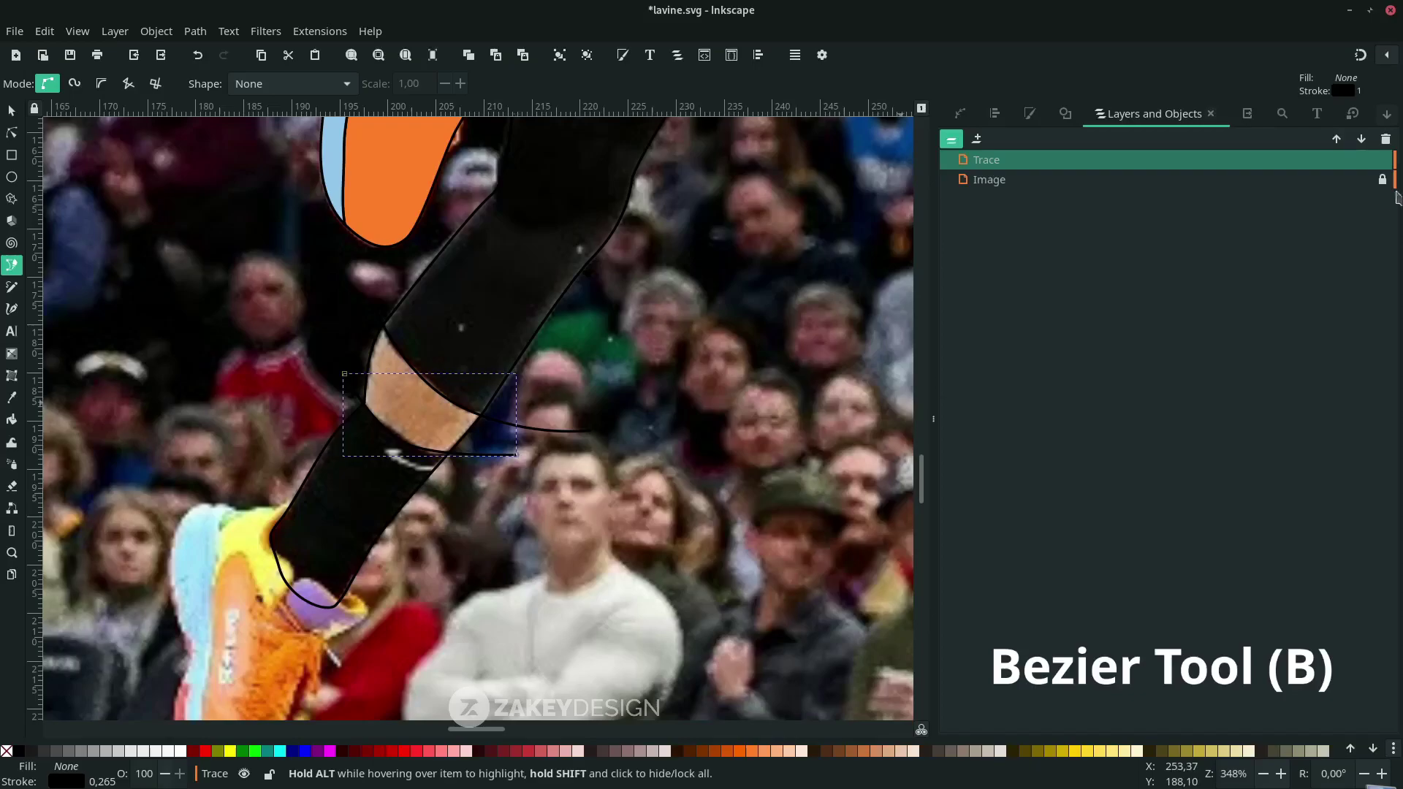
left_click(1365, 179)
scroll(551, 476, "up", 3)
- Split the leg outline along both crossing curves with Path > Division twice
key("s")
scroll(571, 494, "up", 2)
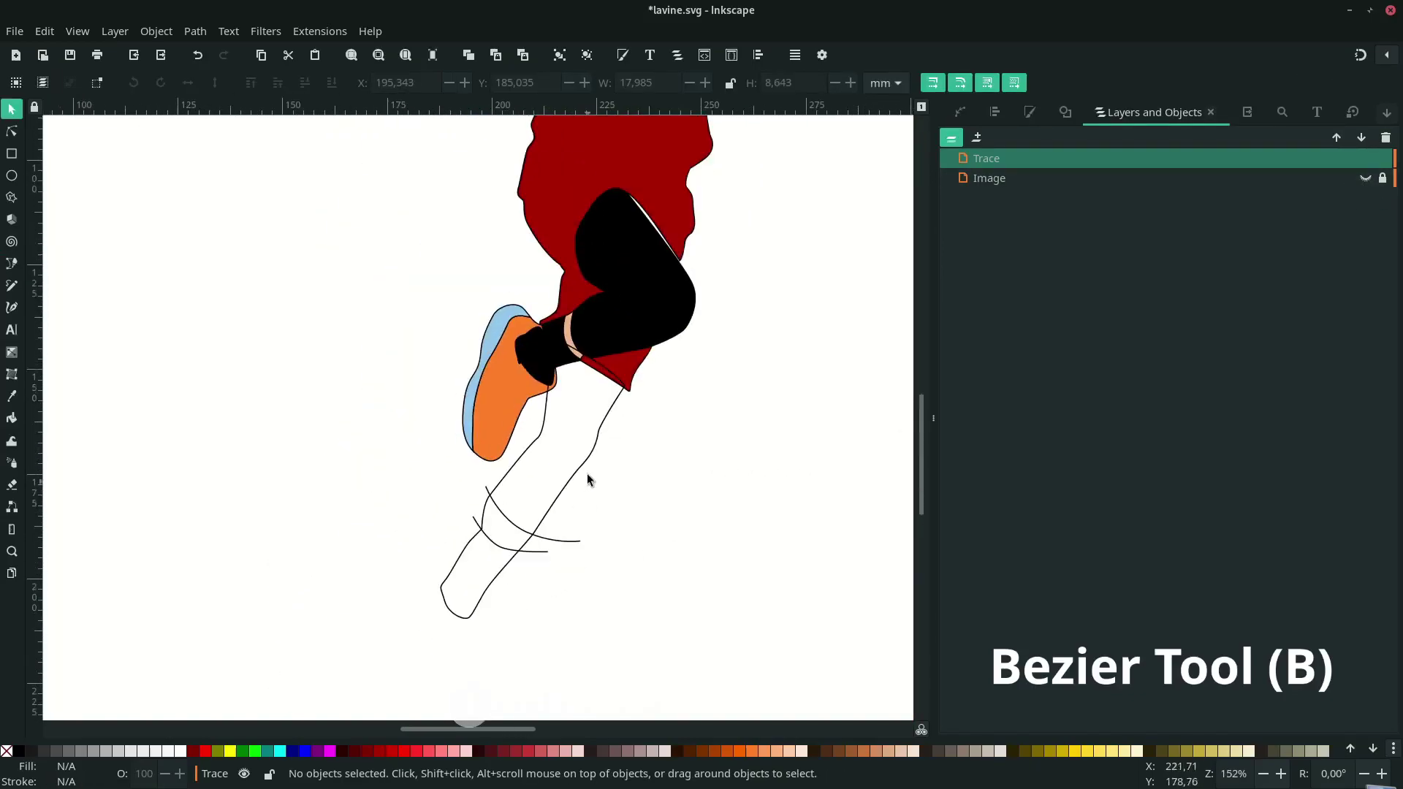
left_click(582, 471)
double_click(577, 540)
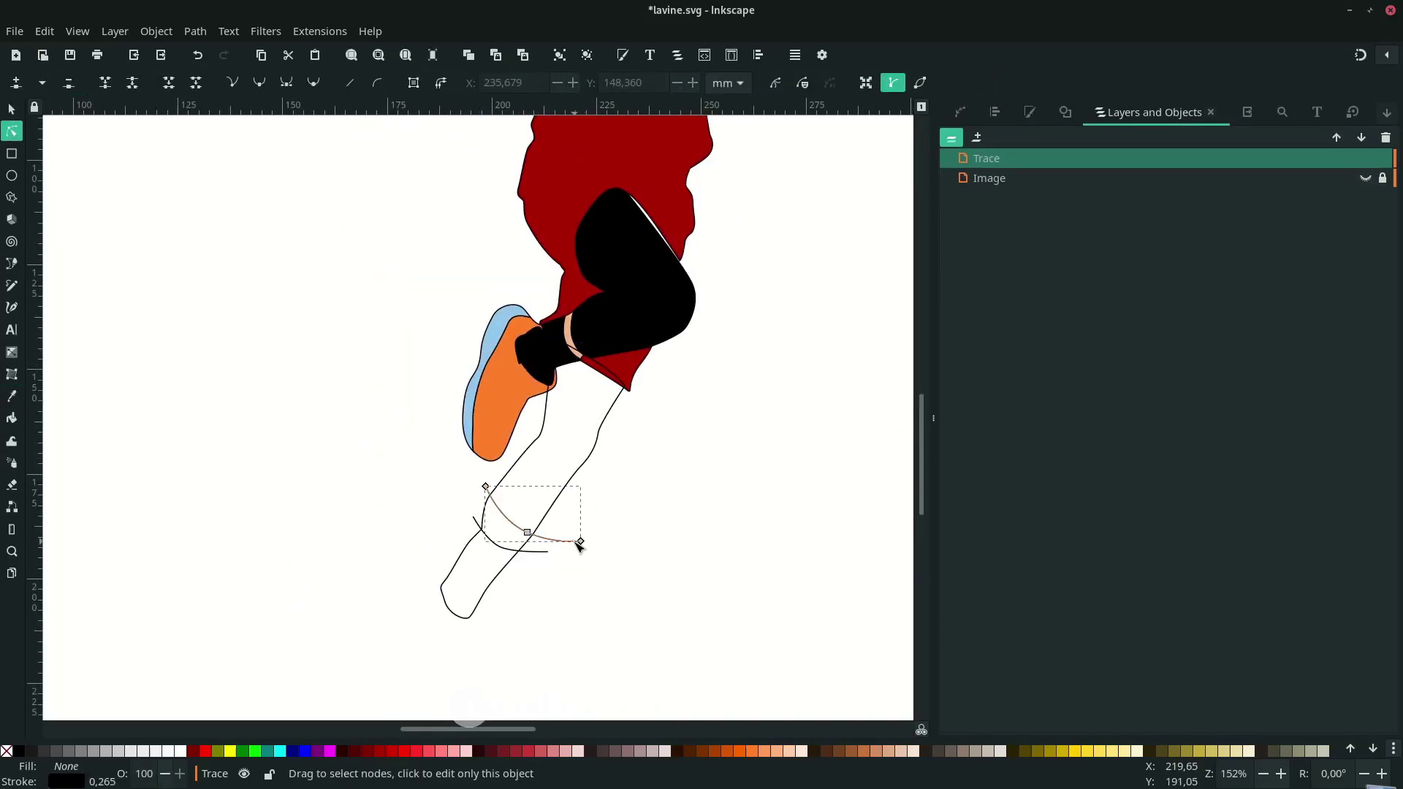
left_click(575, 488, "shift")
left_click(195, 31)
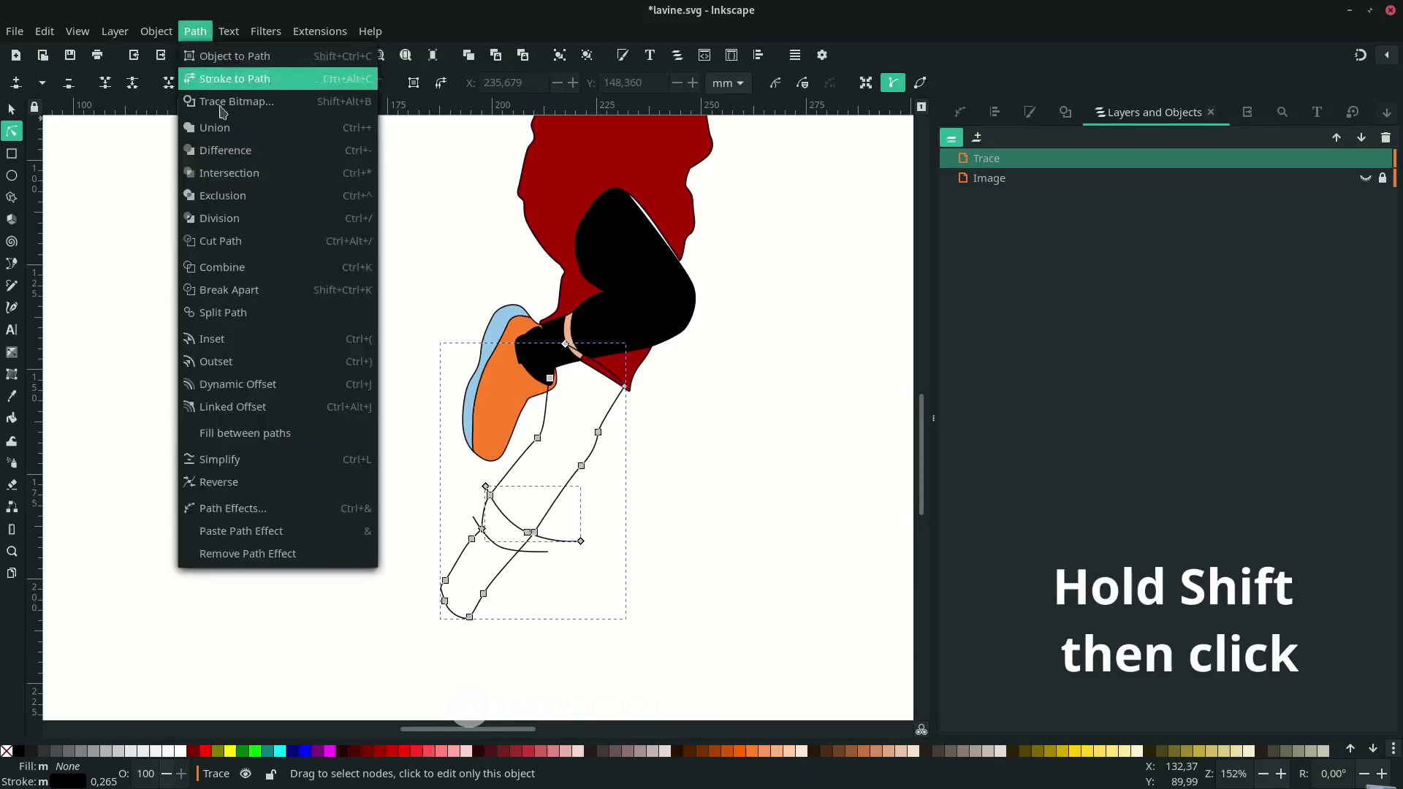
left_click(316, 218)
left_click(490, 595, "shift")
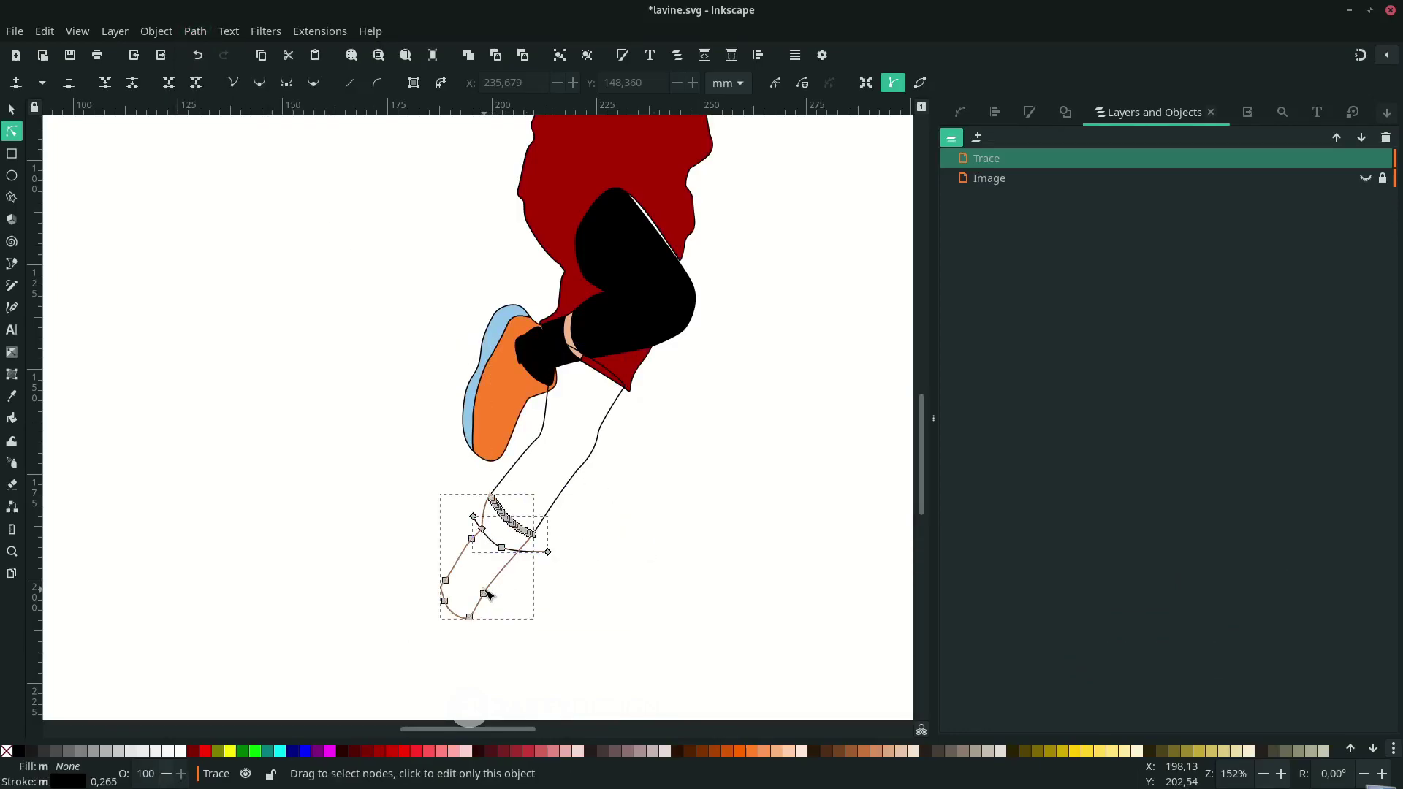
left_click(195, 30)
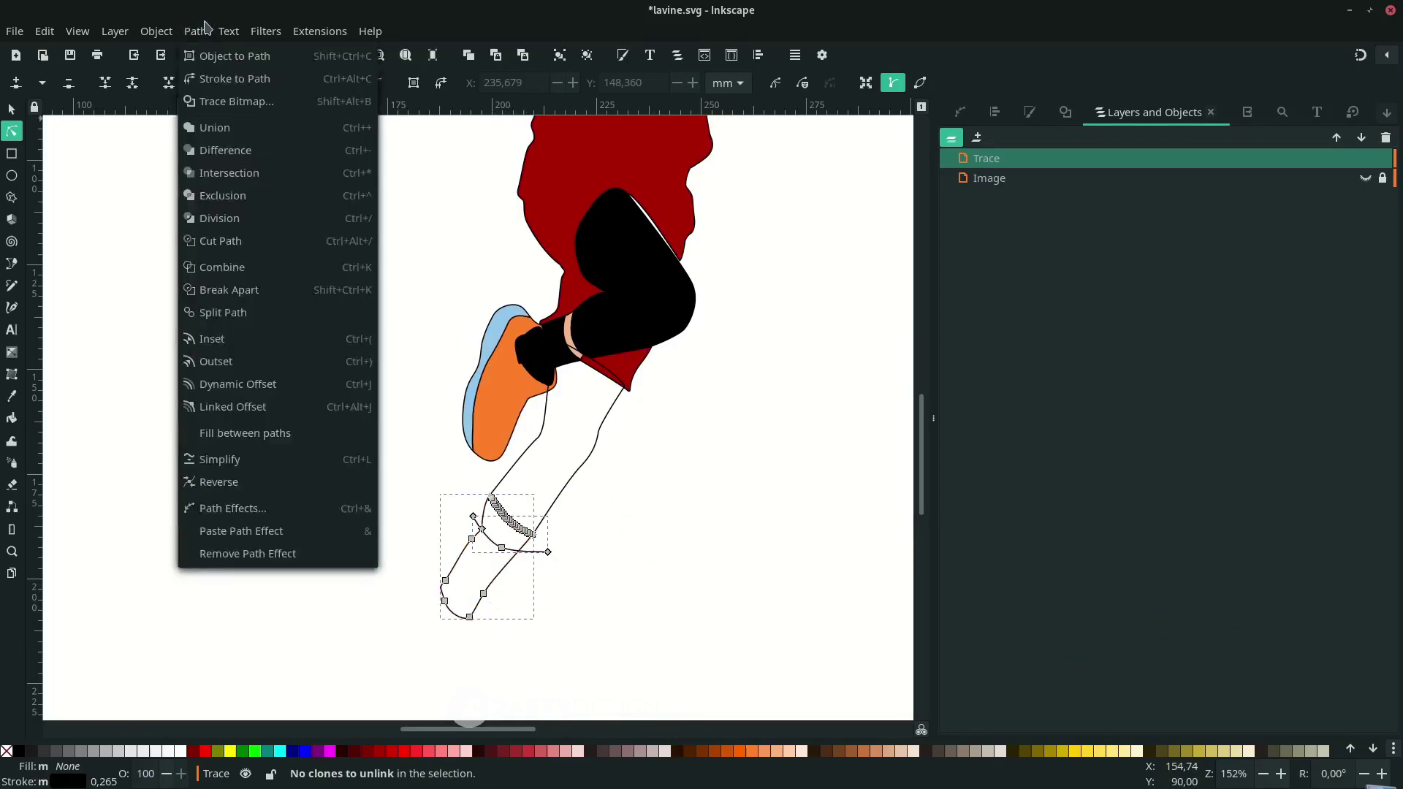
left_click(234, 217)
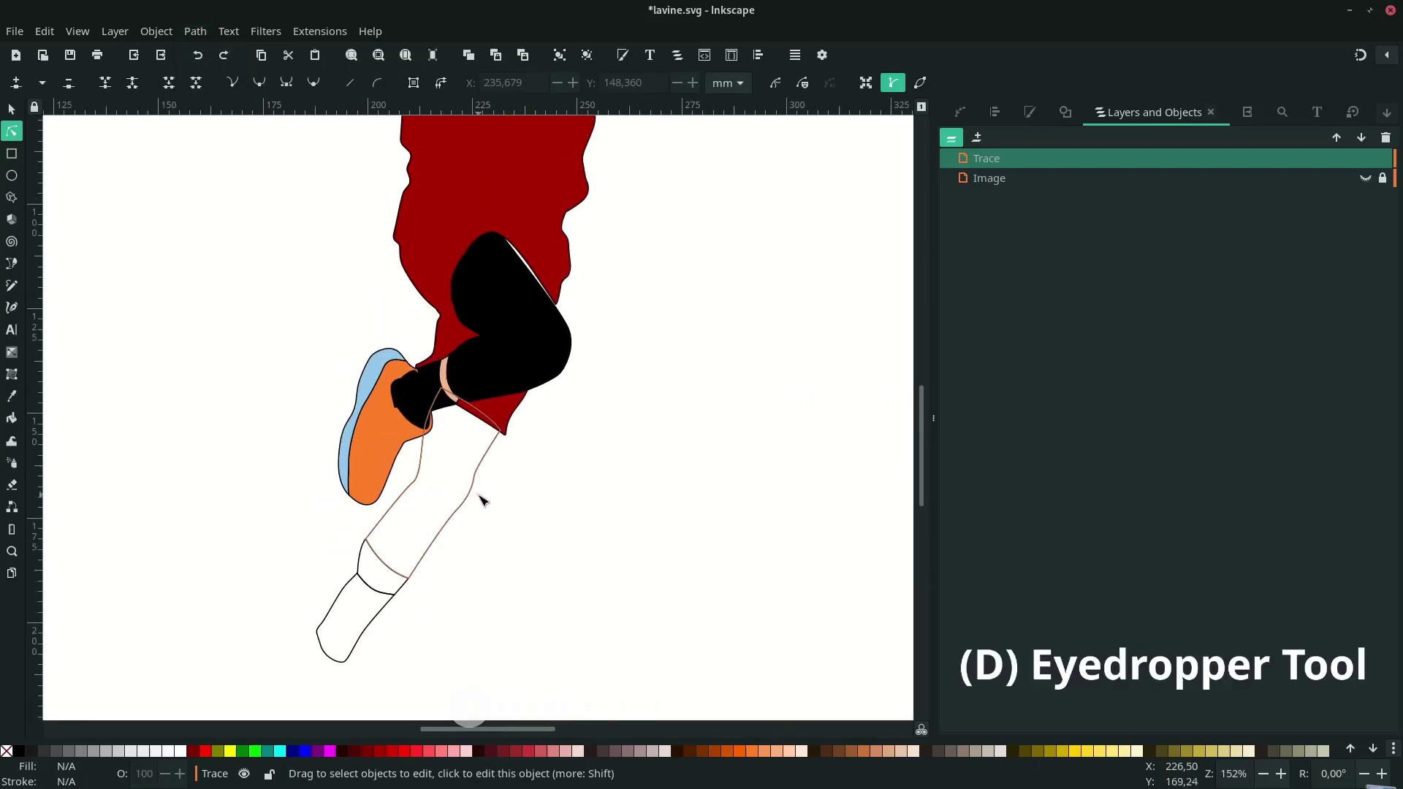
- Fill the upper leg and foot pieces black with the Eyedropper
key("d")
left_click(510, 395)
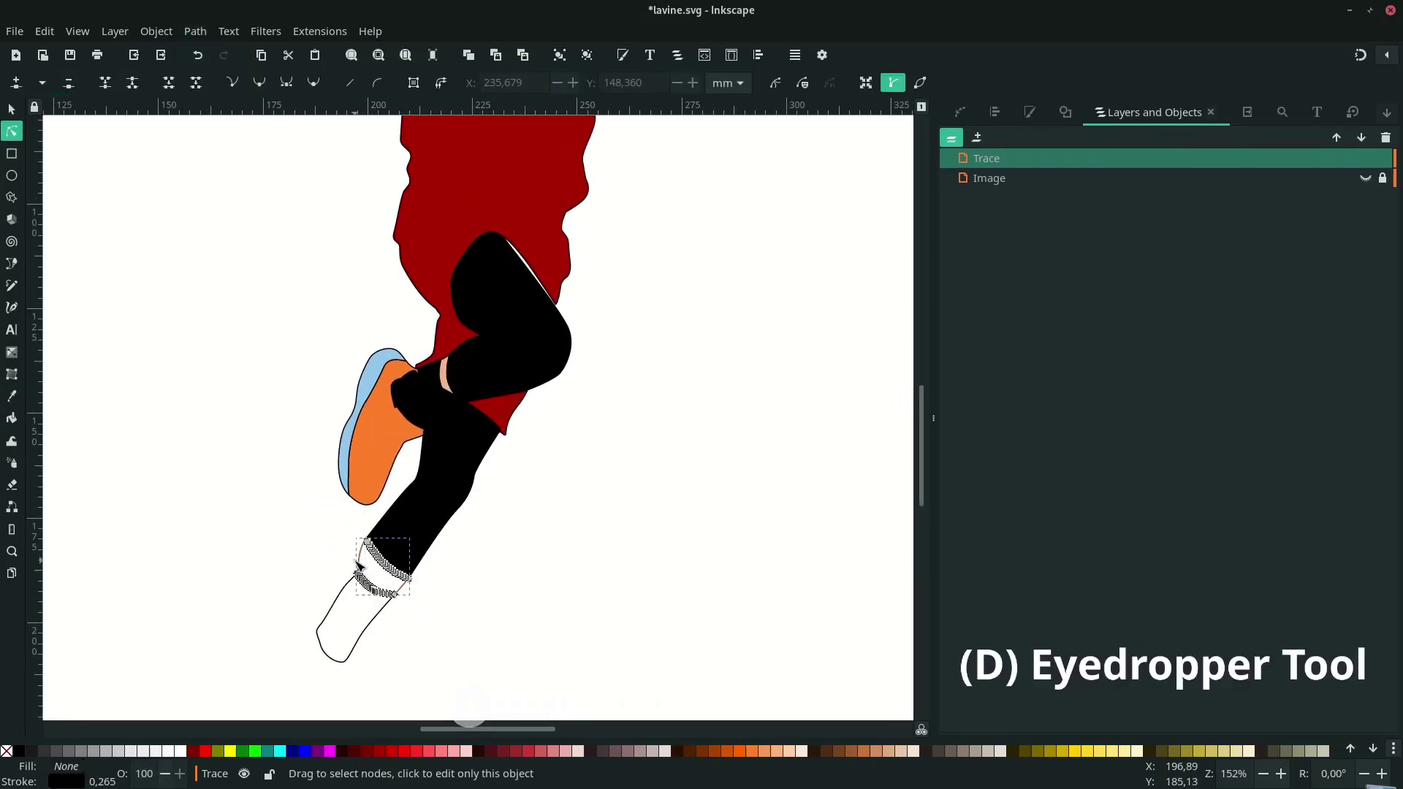
key("d")
scroll(358, 567, "up", 4)
key("n")
scroll(337, 548, "down", 8)
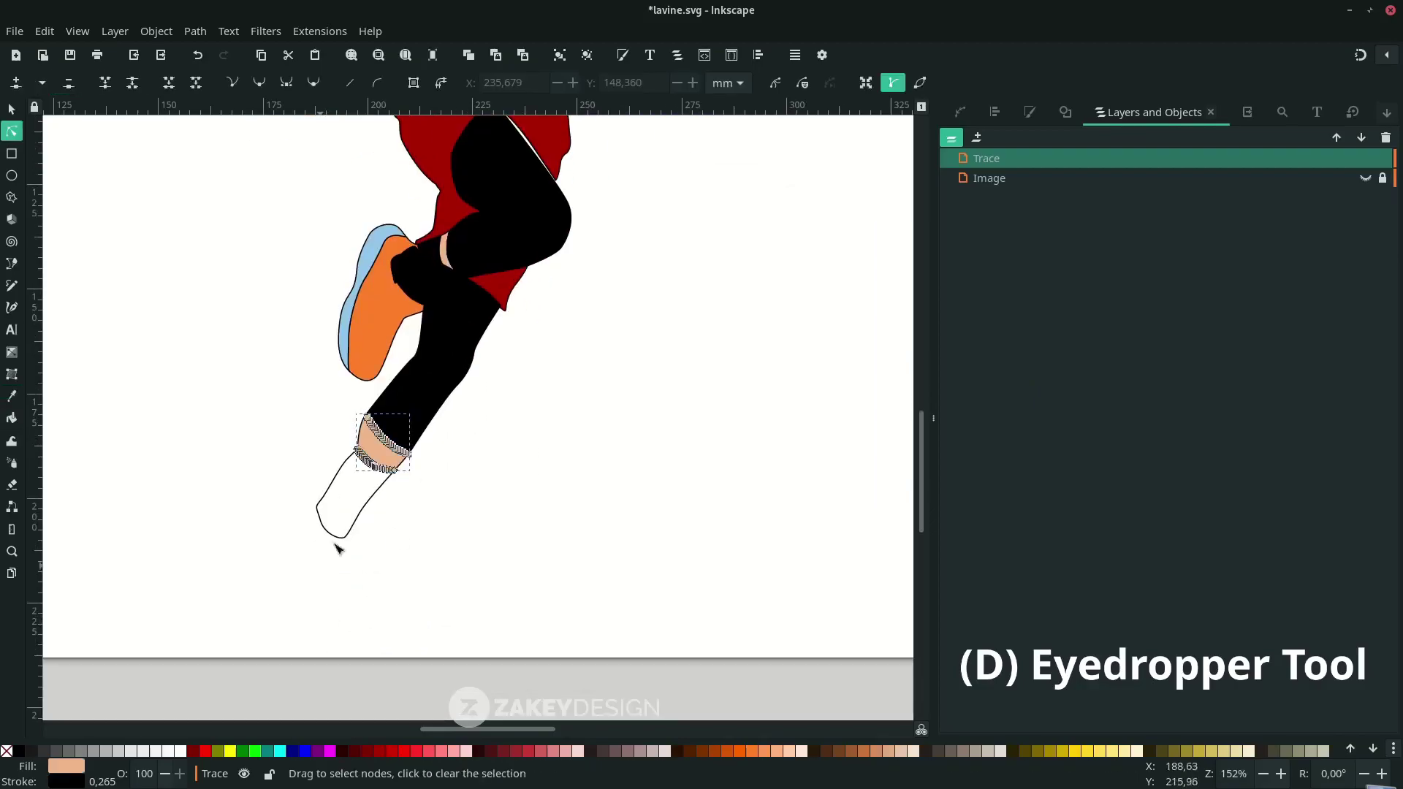
key("d")
left_click(453, 380)
- Clear the selection and show the reference photo again
key("s")
scroll(459, 599, "up", 3)
left_click(458, 599)
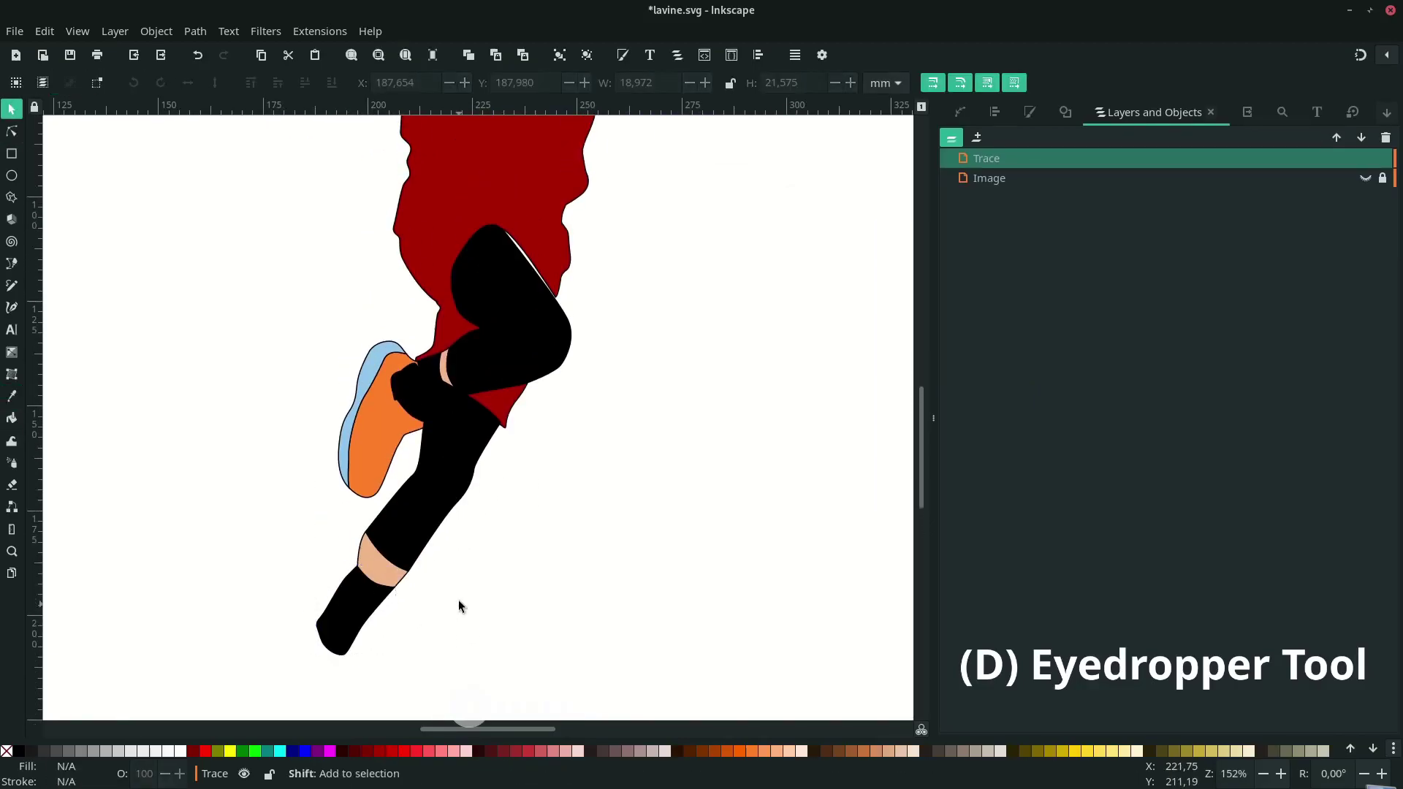
scroll(458, 599, "down", 5)
left_click(1366, 178)
scroll(329, 528, "up", 4)
- Trace a closed Bezier outline around the lower shoe, curving around the toe
key("b")
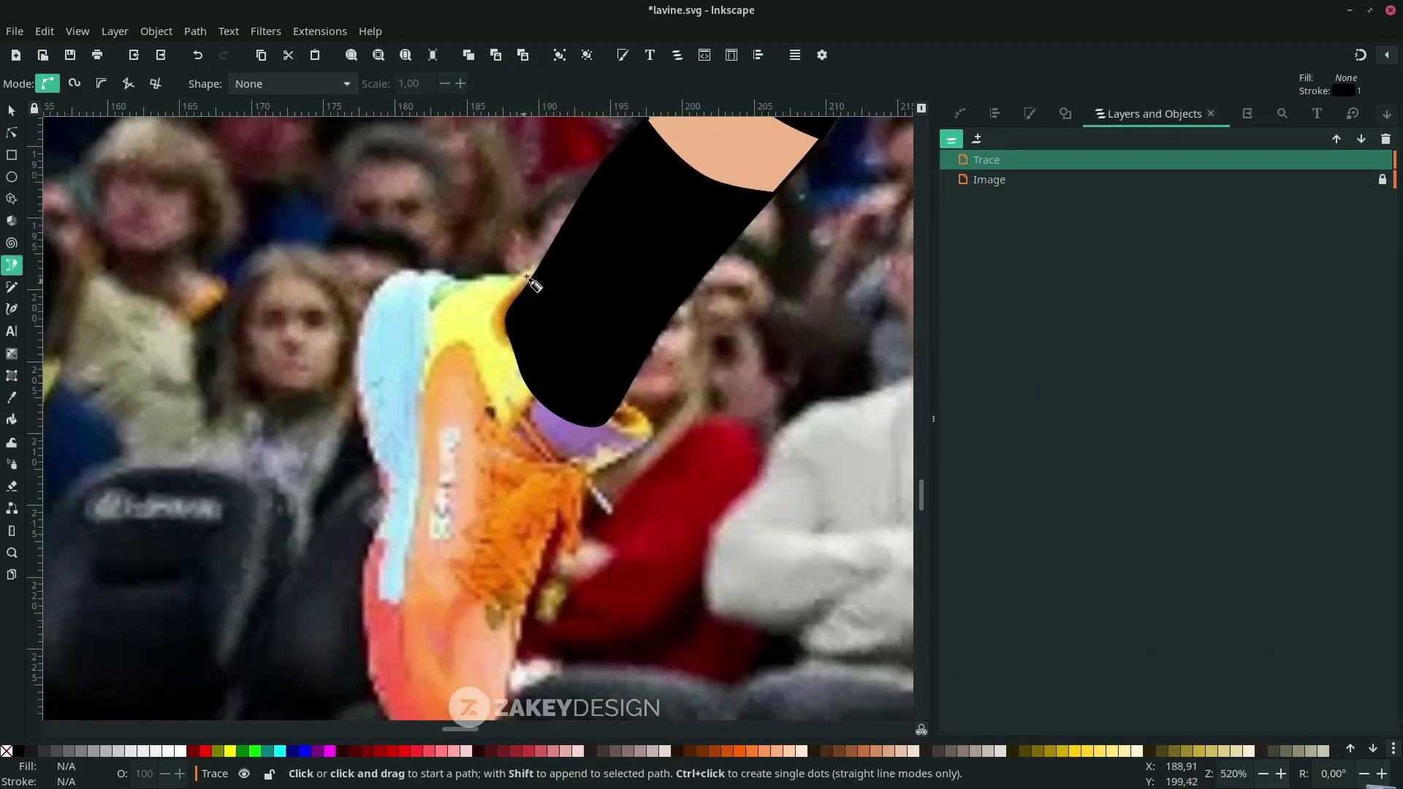
left_click_drag(521, 277, 512, 288)
left_click_drag(432, 269, 416, 270)
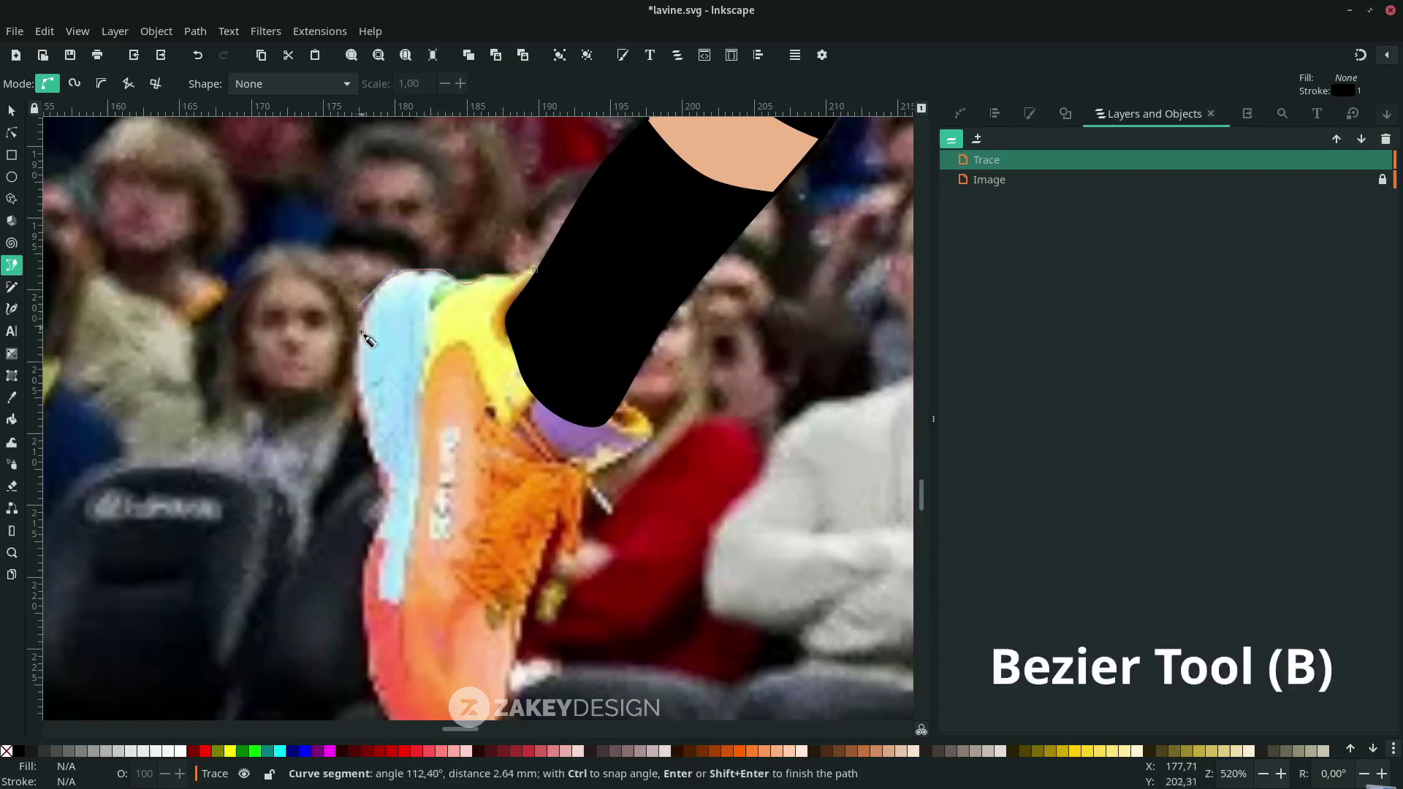
scroll(363, 334, "down", 3)
scroll(387, 365, "down", 2)
left_click_drag(395, 498, 468, 540)
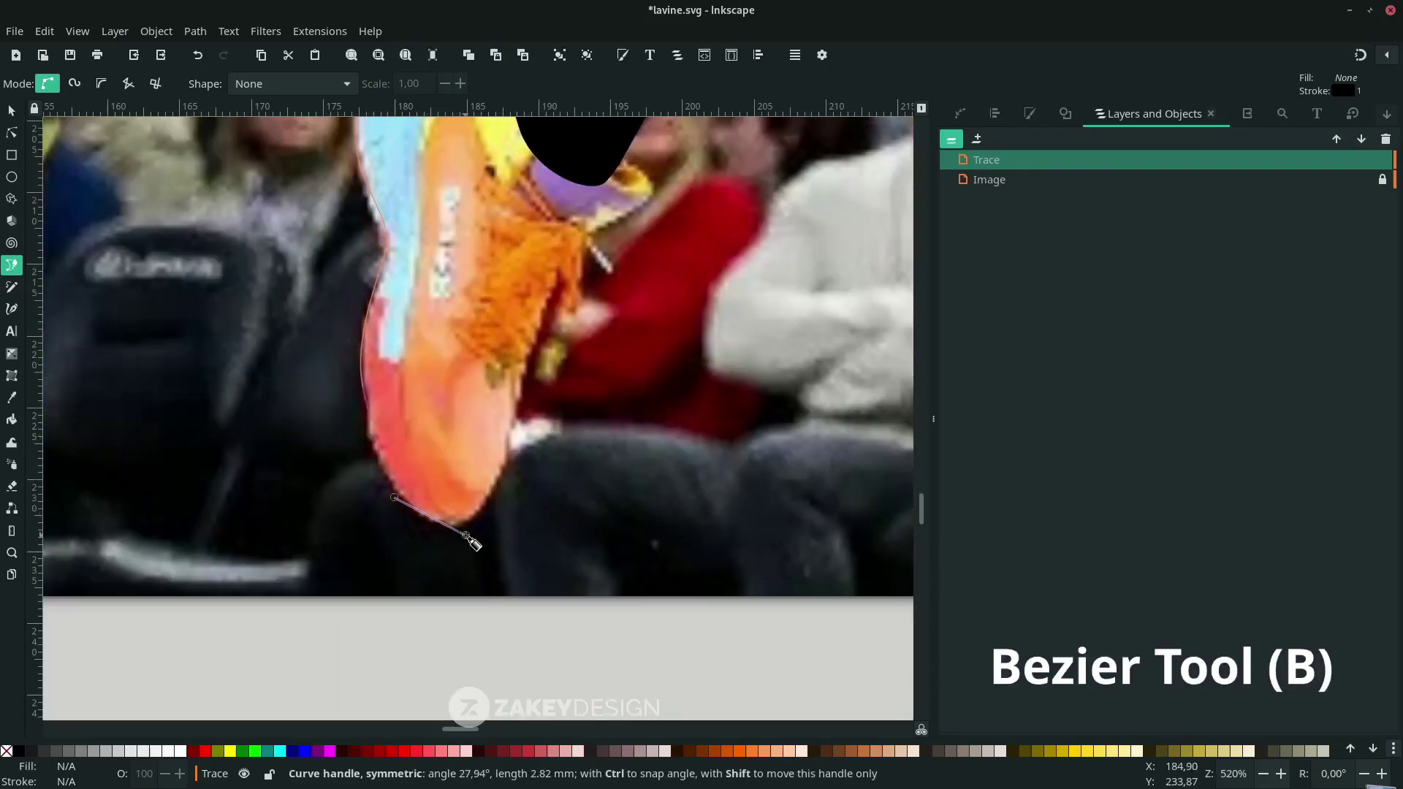
scroll(611, 263, "up", 1)
left_click_drag(611, 261, 673, 243)
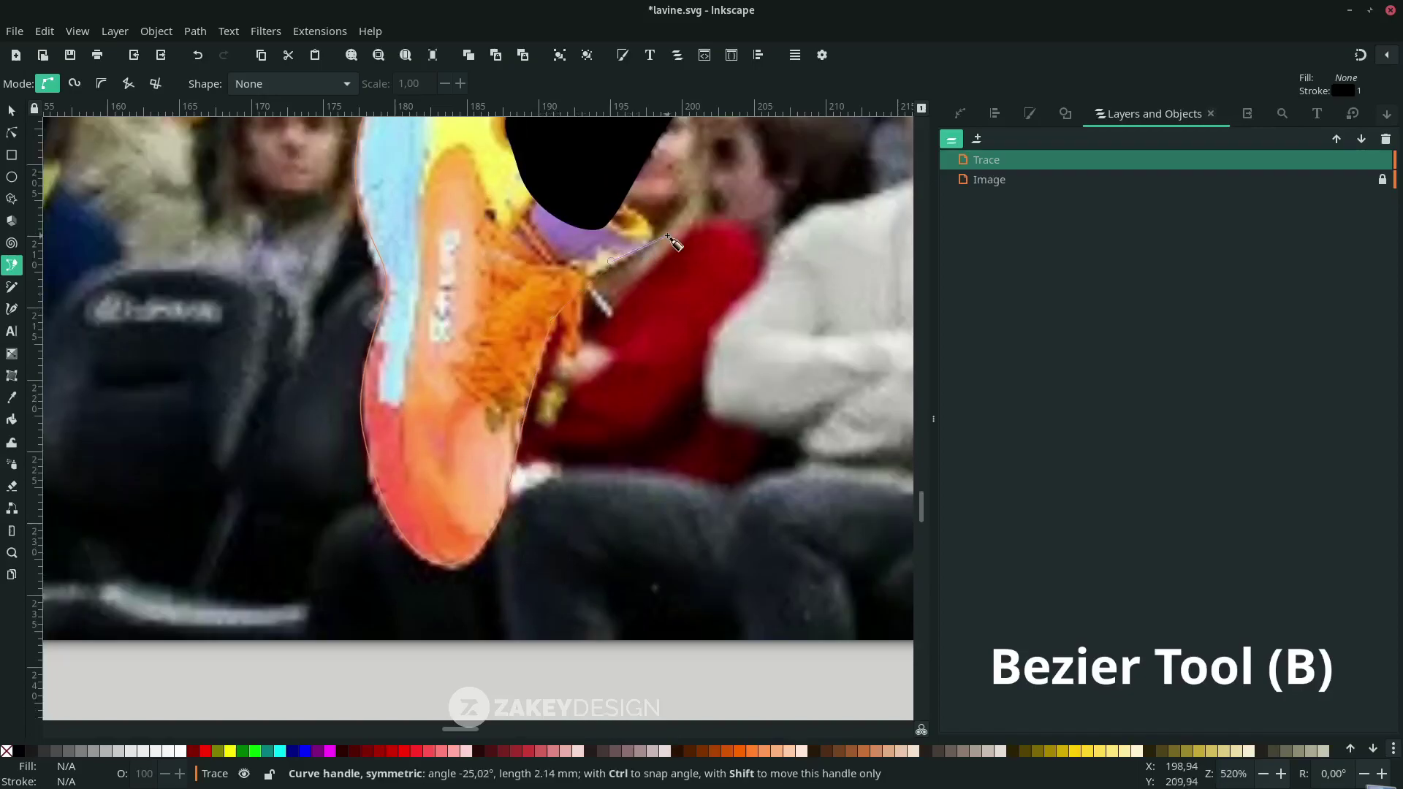
scroll(512, 292, "up", 4)
scroll(439, 292, "left", 3)
left_click(359, 248)
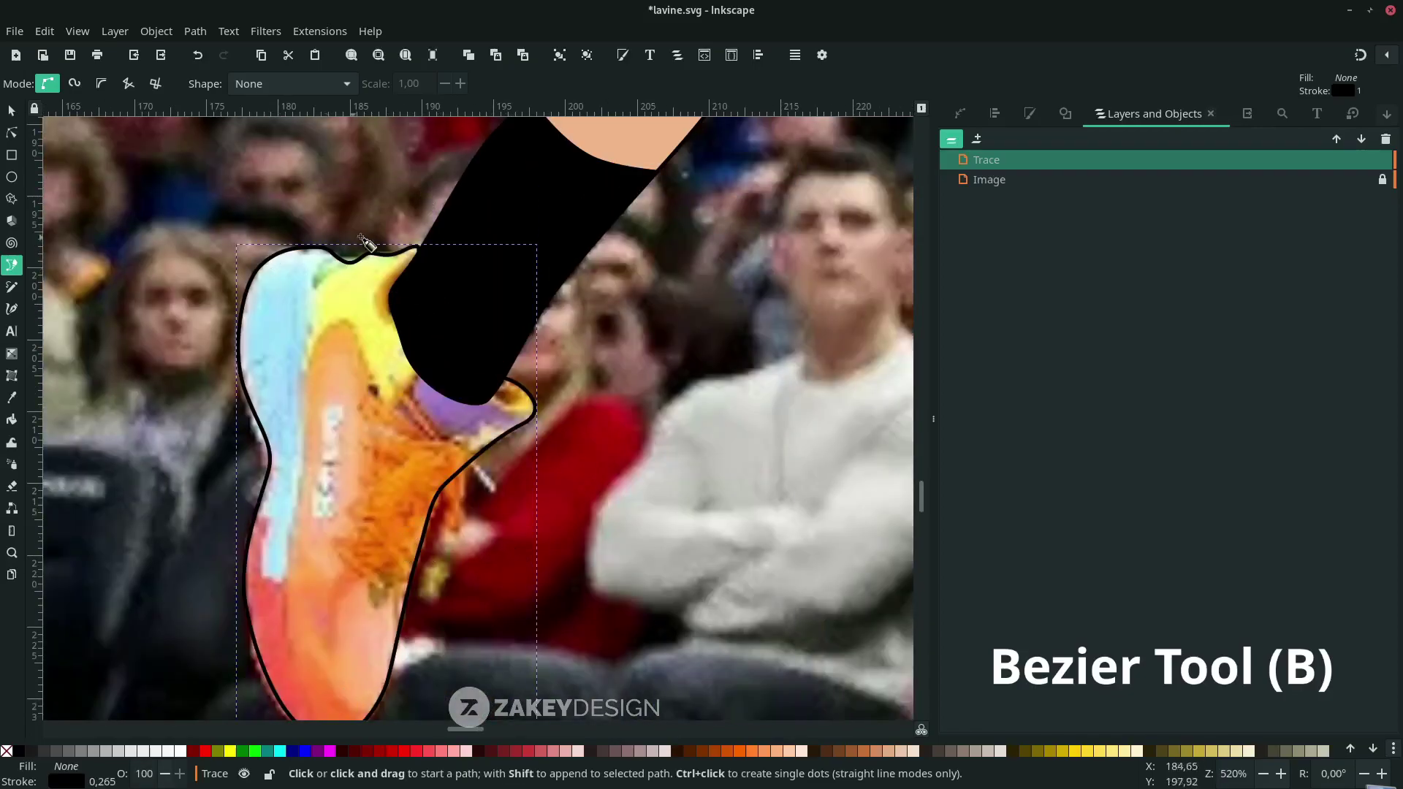
- Draw the curved inner sole line down the shoe's side
scroll(358, 292, "down", 2)
left_click_drag(305, 340, 301, 370)
scroll(300, 298, "down", 3)
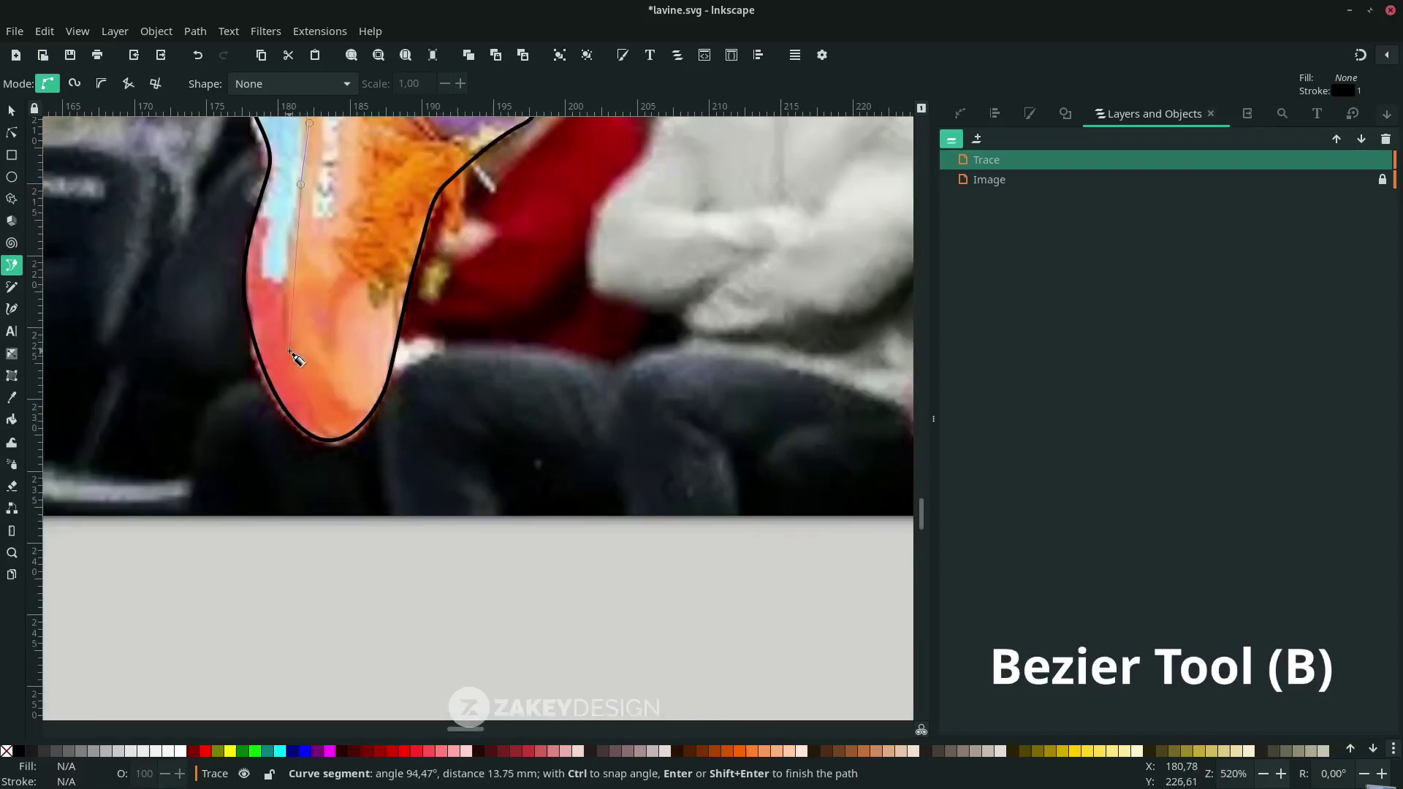
left_click_drag(332, 442, 347, 449)
right_click(451, 471)
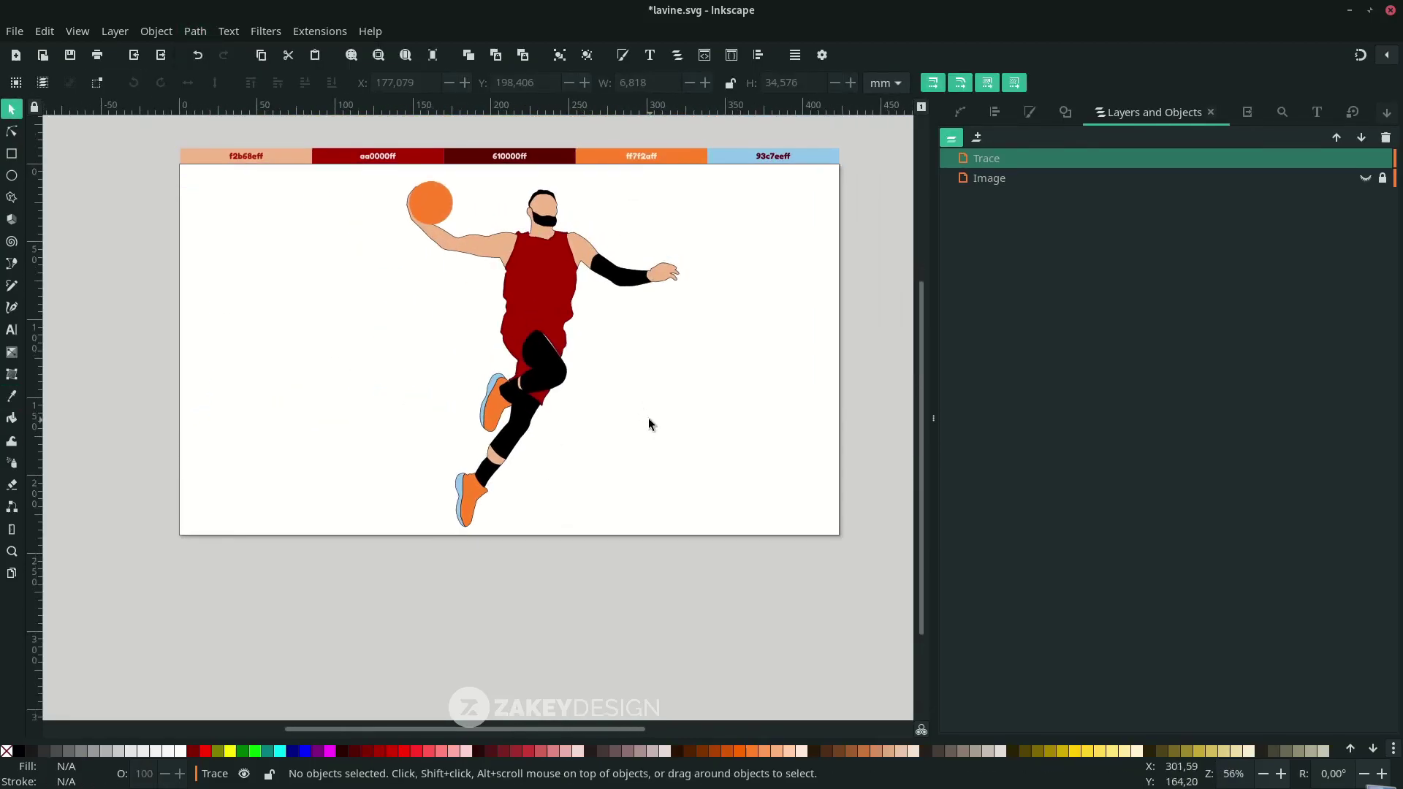
- Rubber-band select all 22 traced pieces of the player figure
left_click_drag(828, 589, 296, 182)
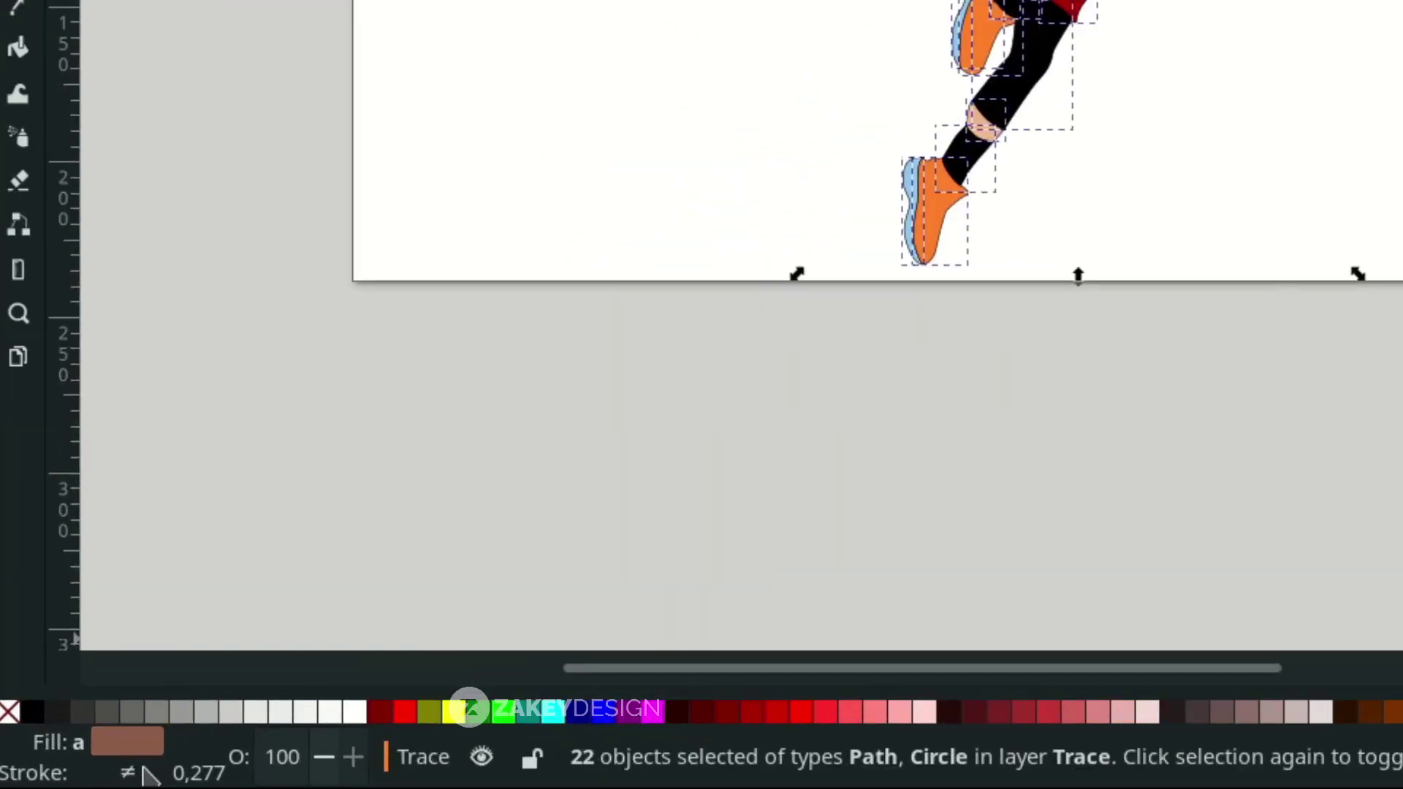
- Remove the stroke from all figure pieces and show the reference photo again
right_click(70, 781)
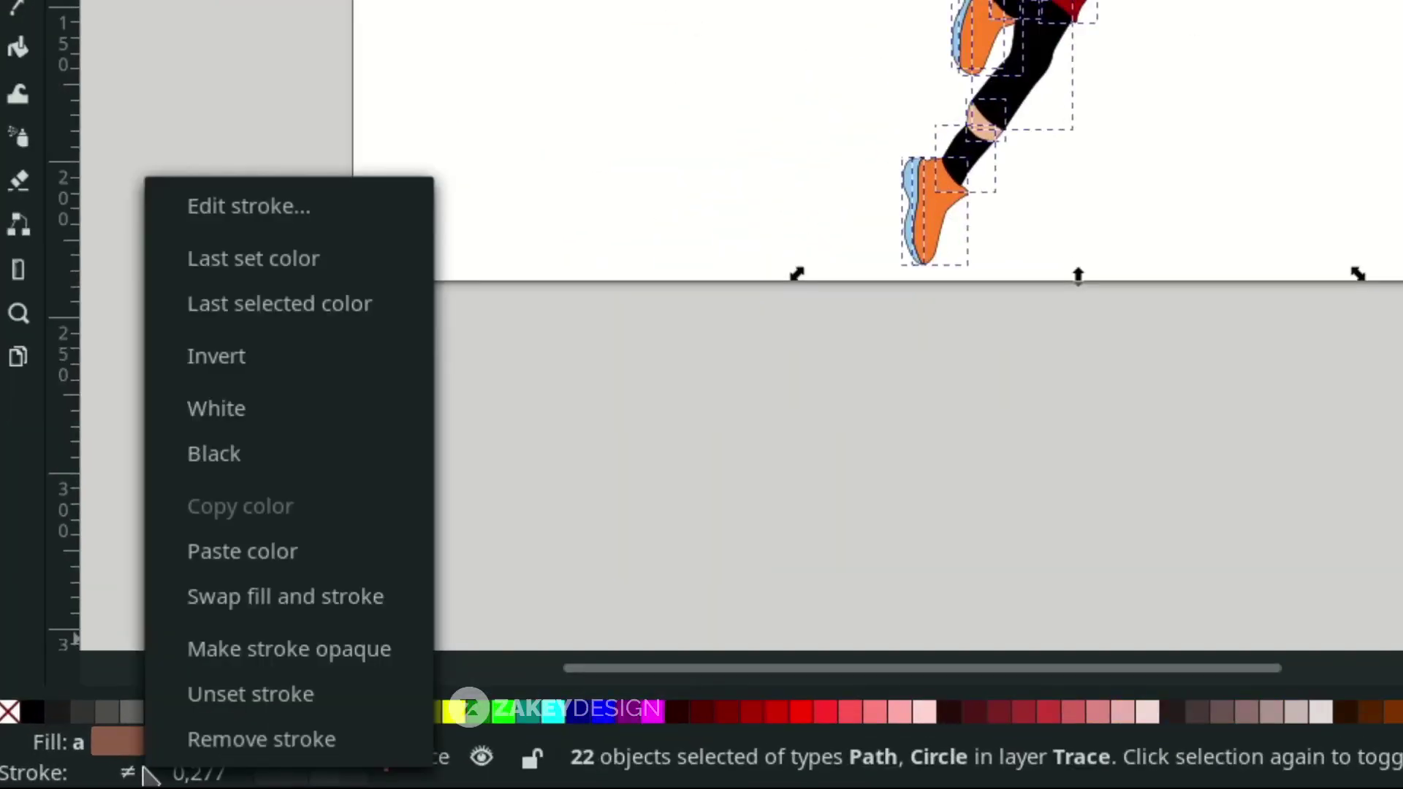
left_click(199, 739)
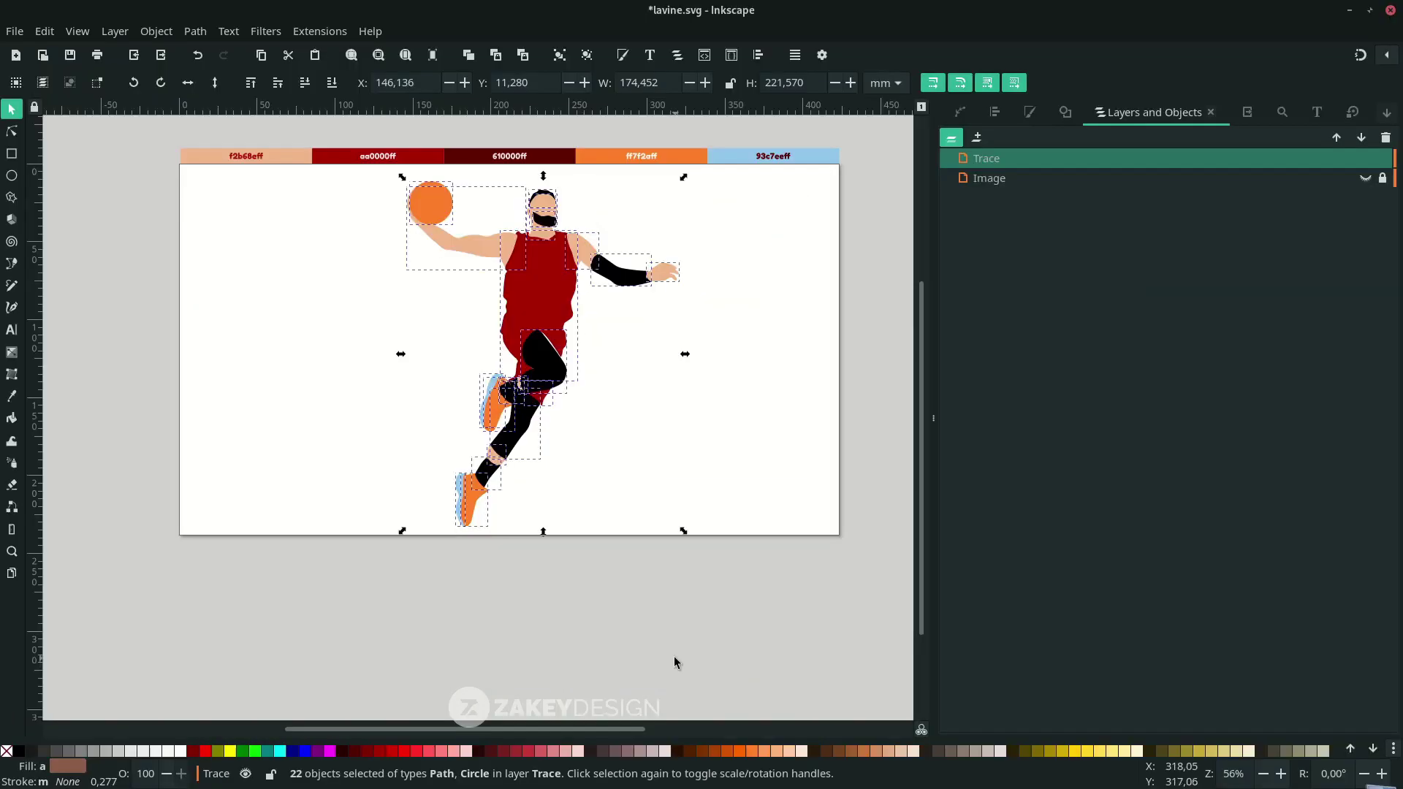
left_click(674, 656)
scroll(649, 453, "up", 1)
left_click(1365, 178)
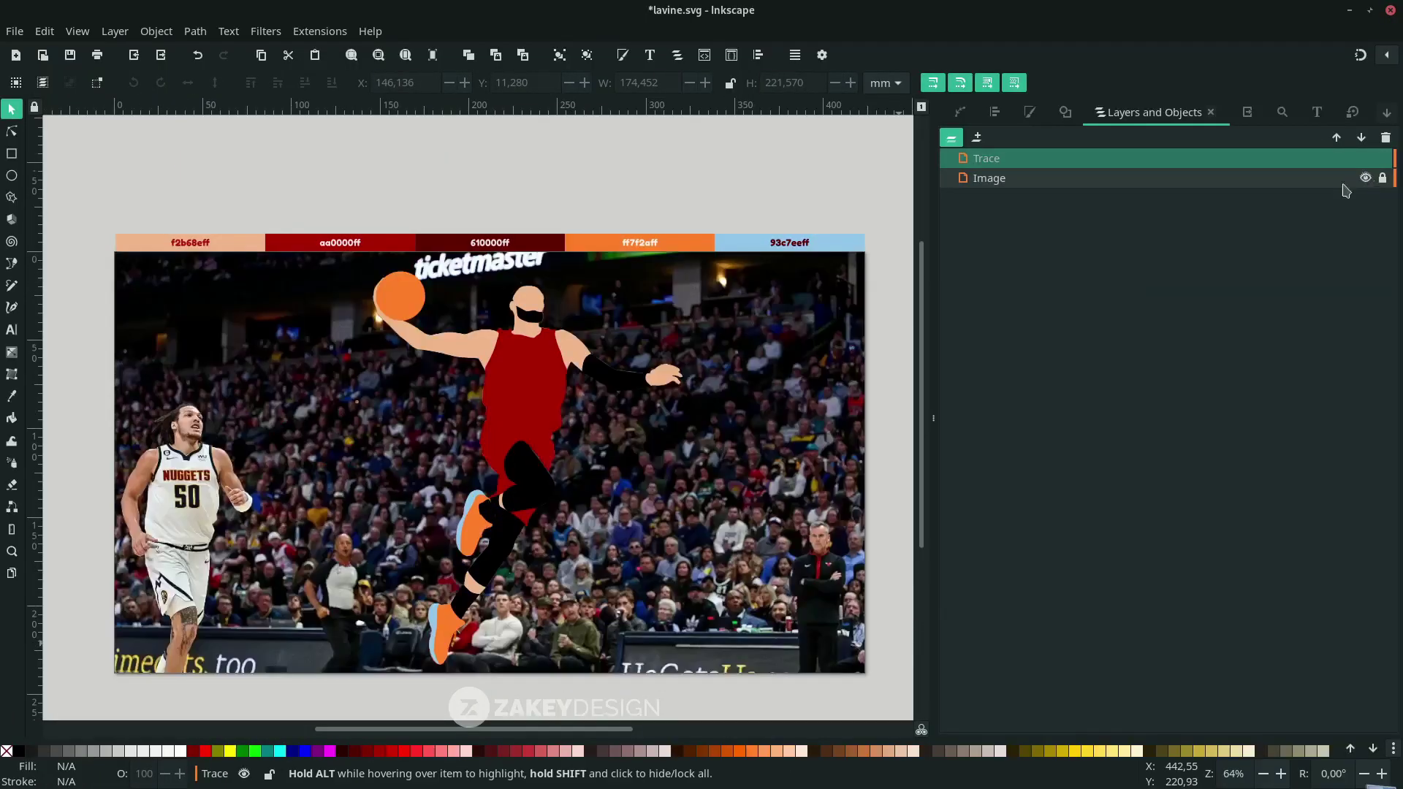
scroll(440, 497, "up", 3)
scroll(440, 497, "down", 4)
- Make the red jersey an unfilled outline with Swap fill and stroke
left_click(506, 335)
right_click(91, 745)
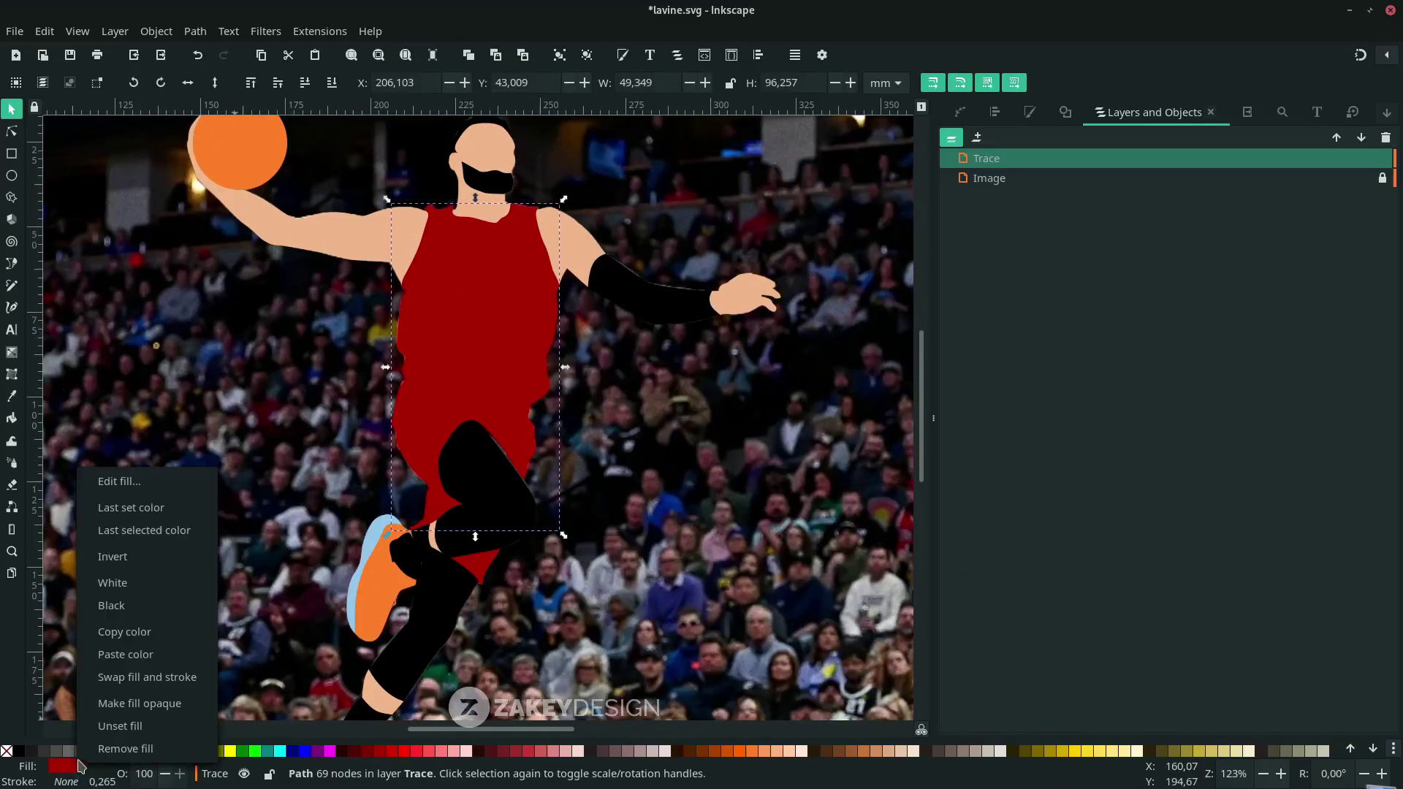
left_click(155, 688)
scroll(440, 280, "up", 1)
scroll(441, 279, "up", 2)
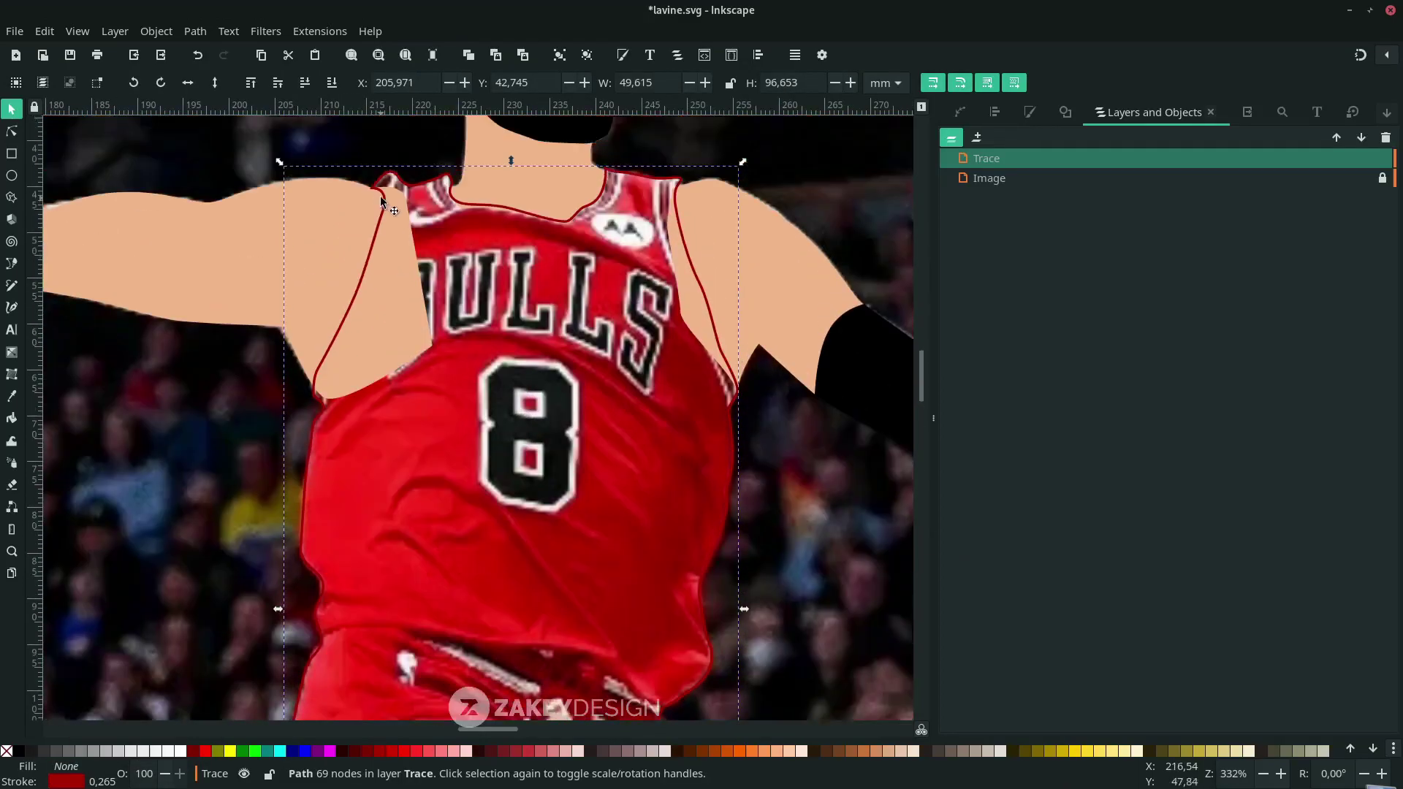
- Turn the shoulder piece and right arm into unfilled outlines with Swap fill and stroke
right_click(113, 764)
left_click(139, 679)
scroll(444, 449, "up", 2)
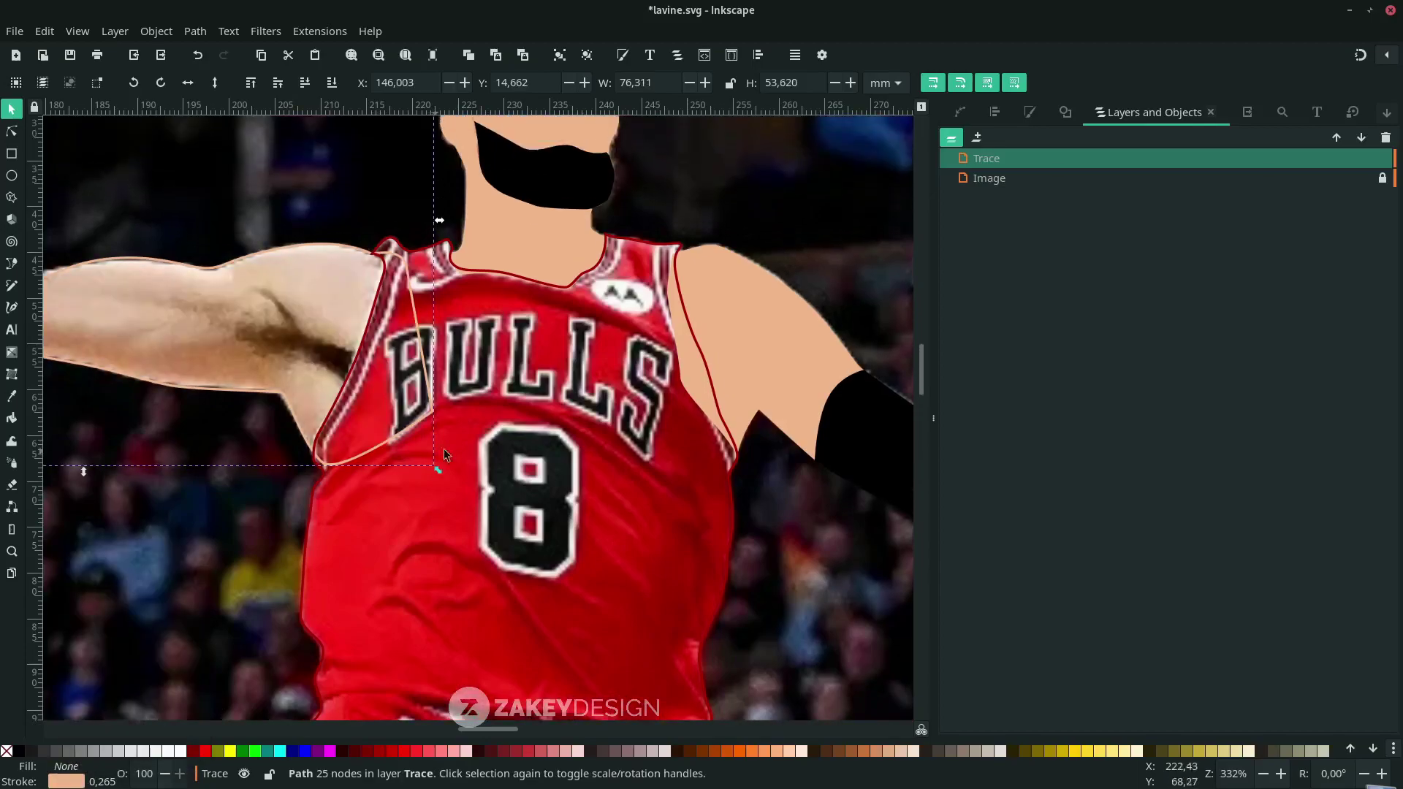
left_click(717, 352)
scroll(181, 711, "right", 2)
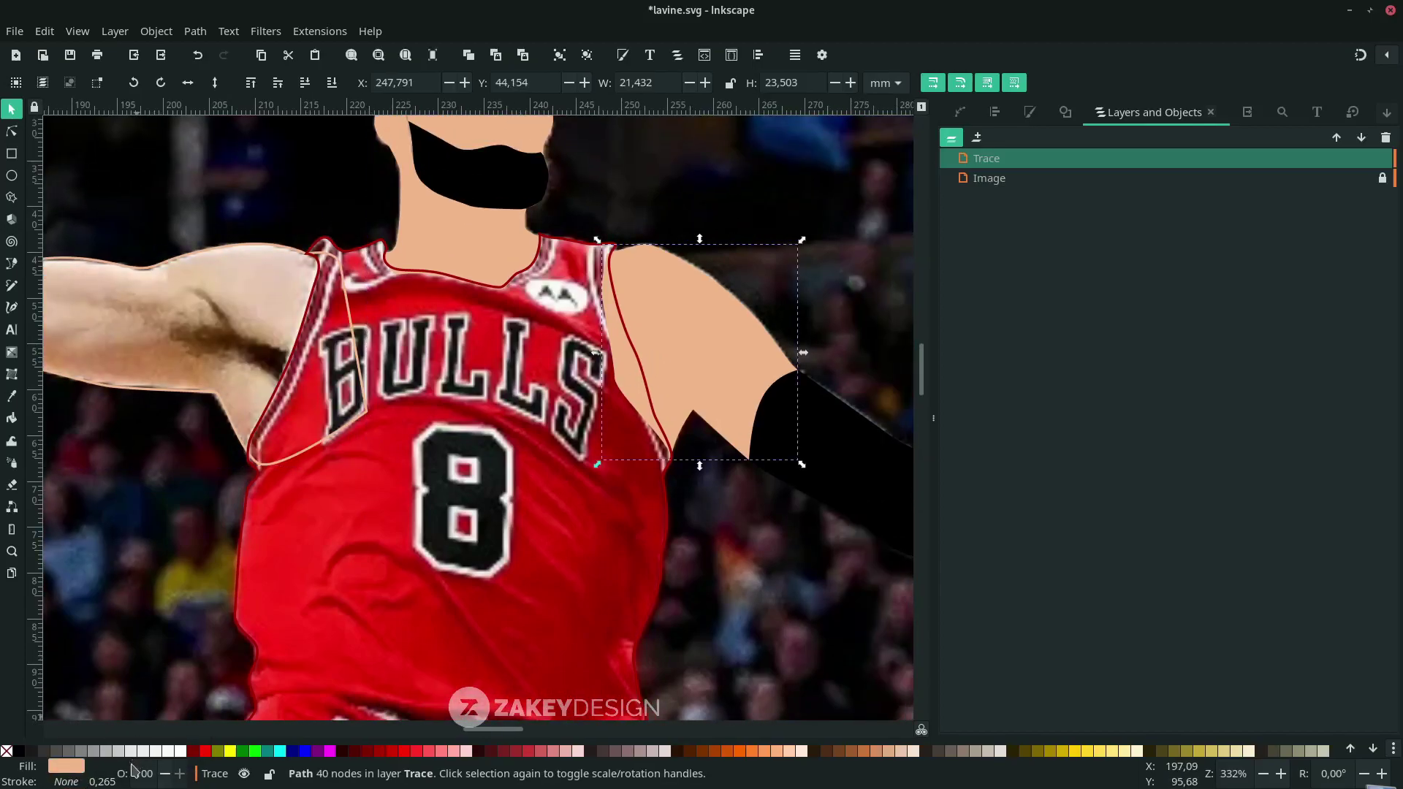
right_click(70, 771)
left_click(168, 678)
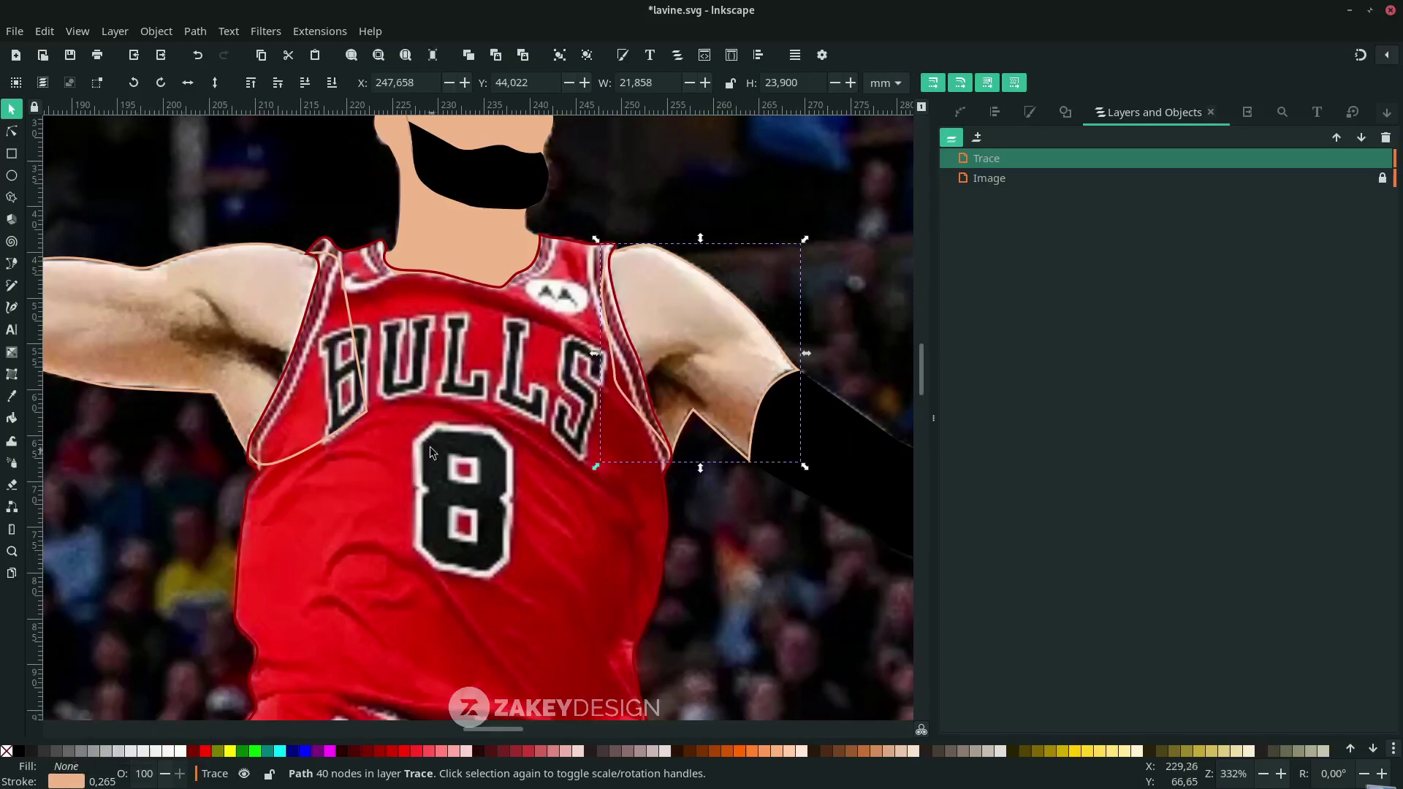
scroll(358, 339, "up", 1)
- Trace and close the outer outline of the letter B with the Bezier tool
key("b")
scroll(272, 326, "up", 2)
left_click(271, 317)
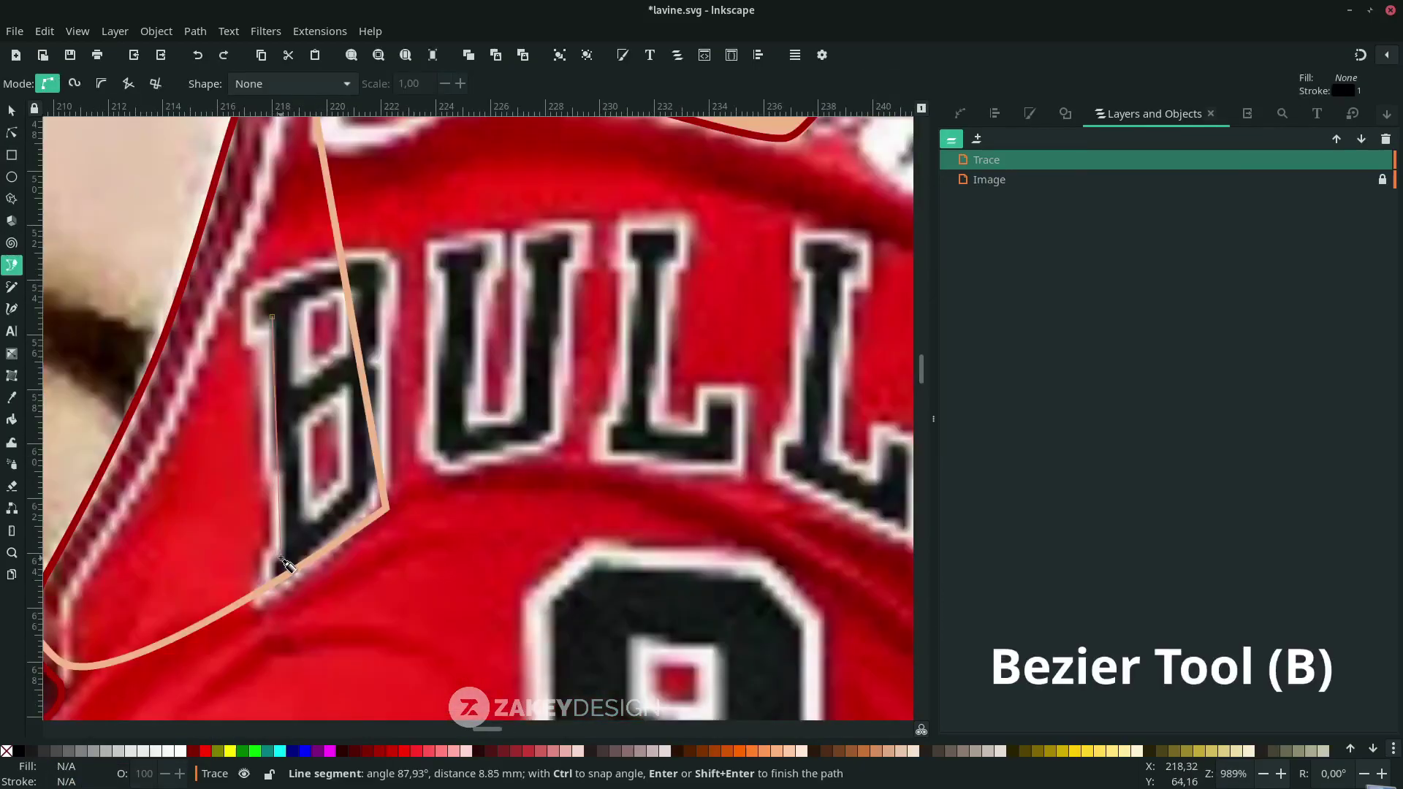
left_click(273, 590)
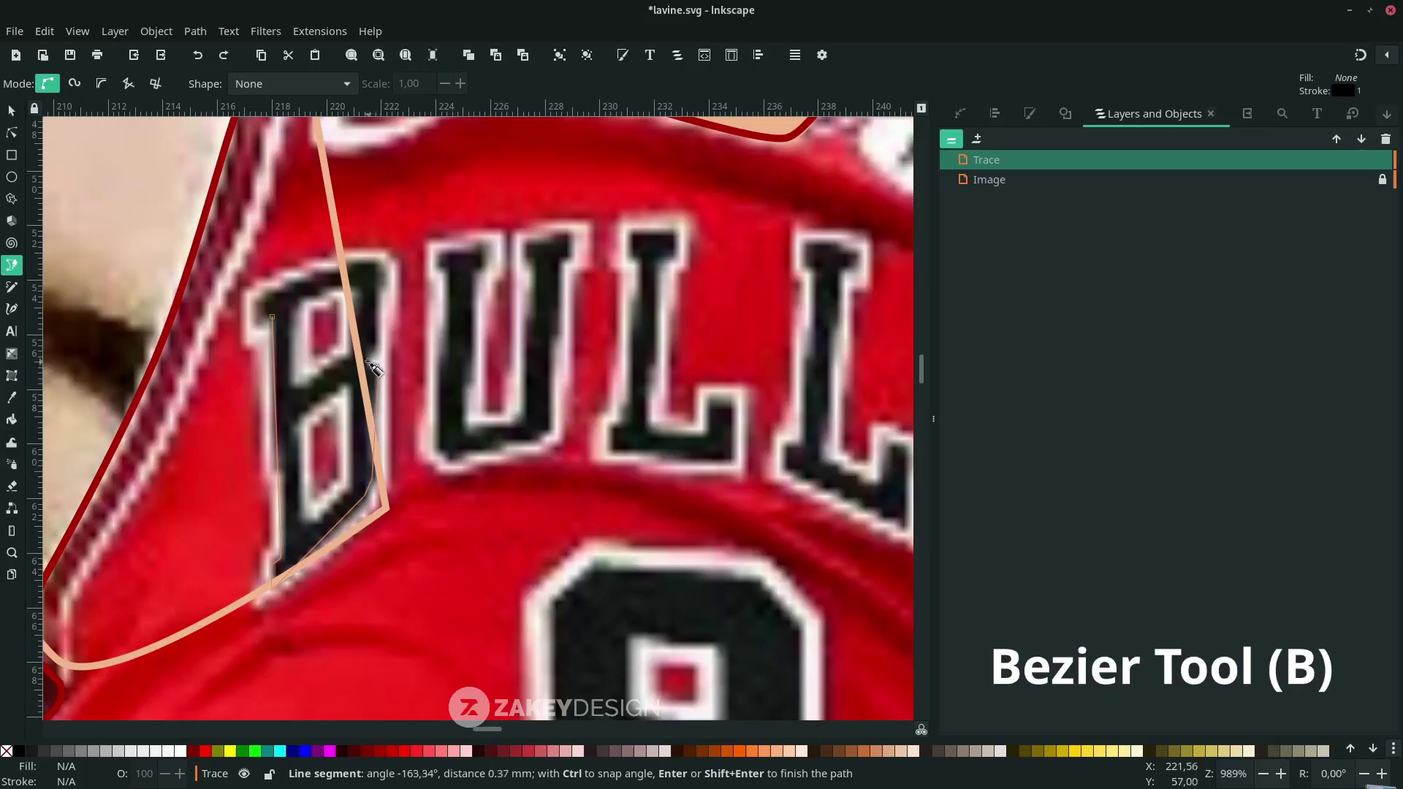
left_click_drag(379, 266, 370, 255)
left_click(257, 296)
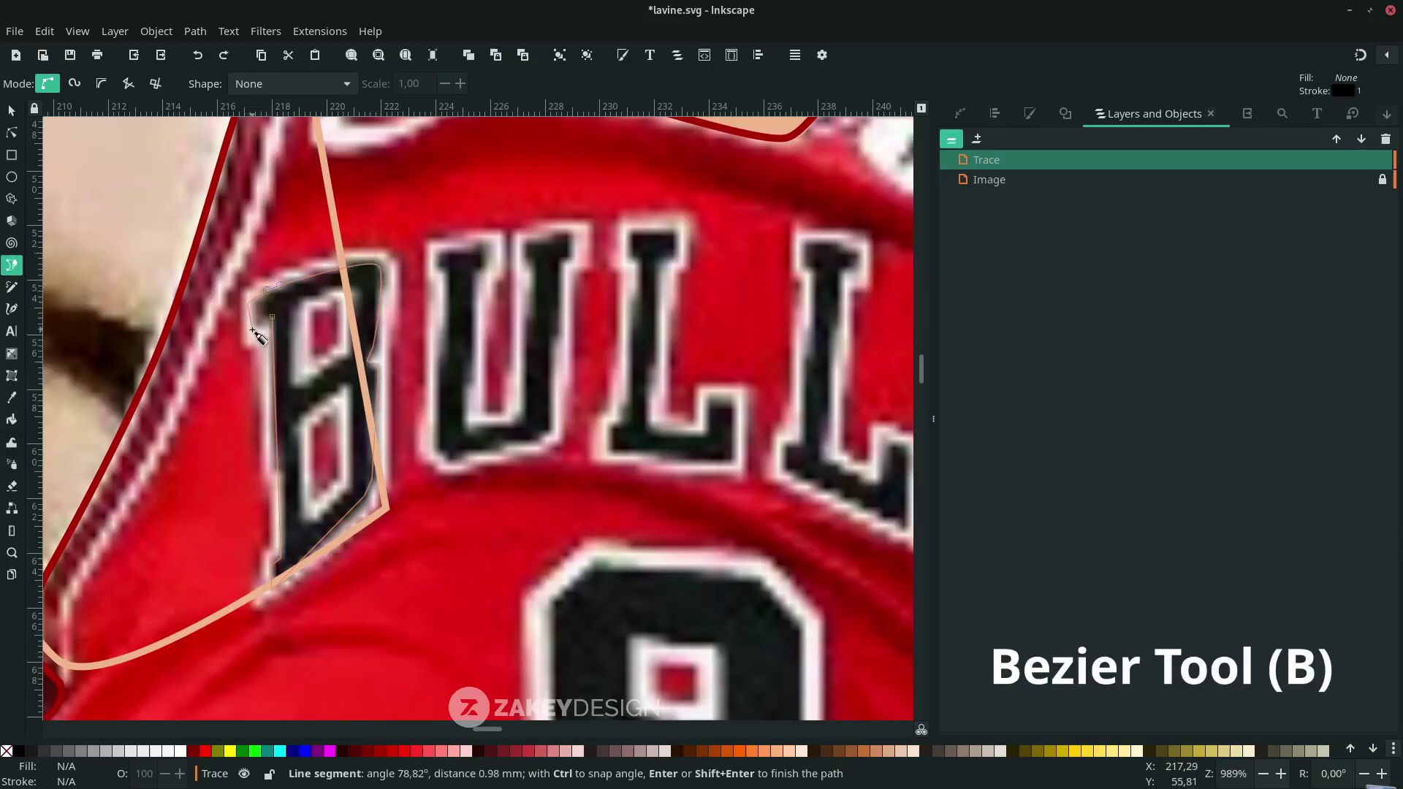
key("BackSpace")
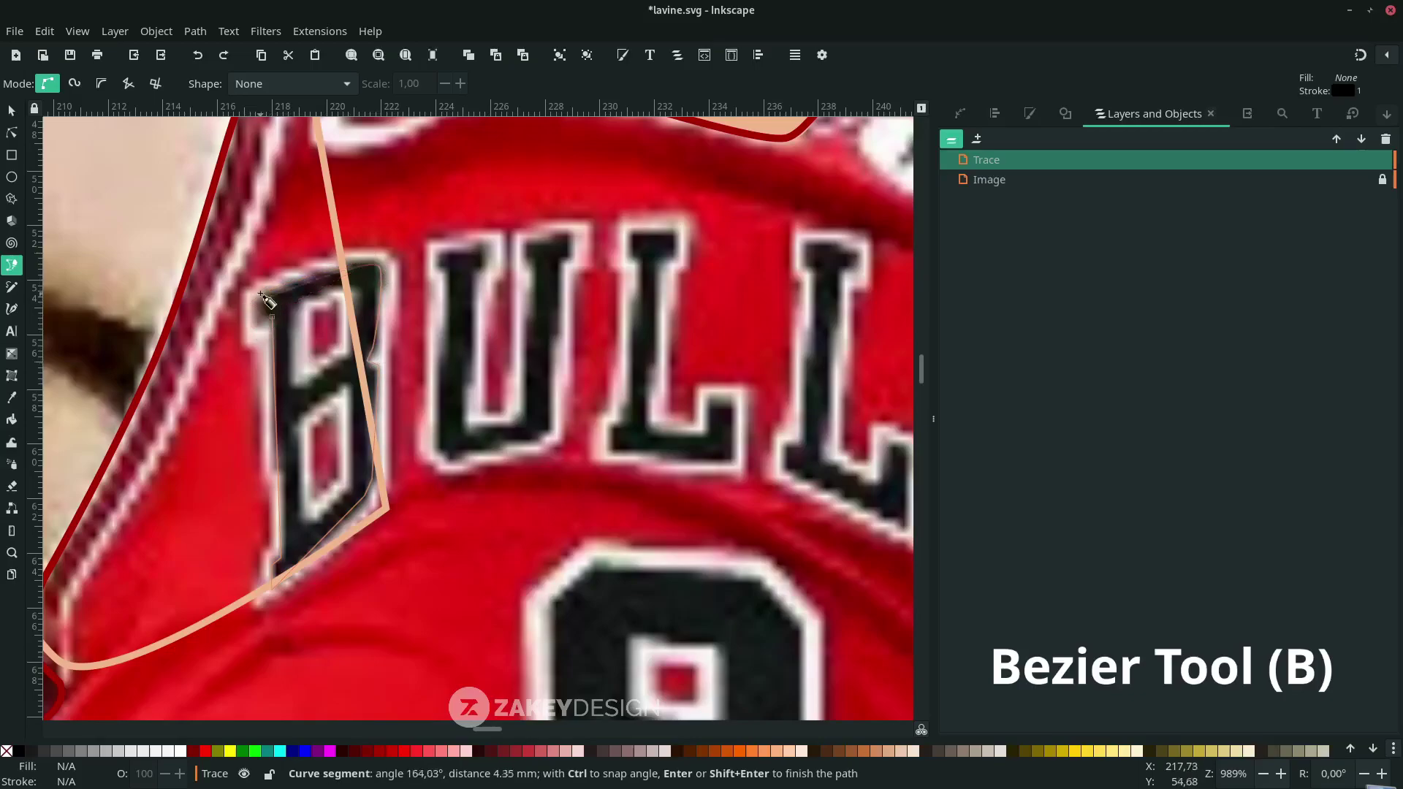
left_click(253, 296)
- Trace and close the B's upper and lower inner loops
left_click(274, 329)
left_click(293, 313)
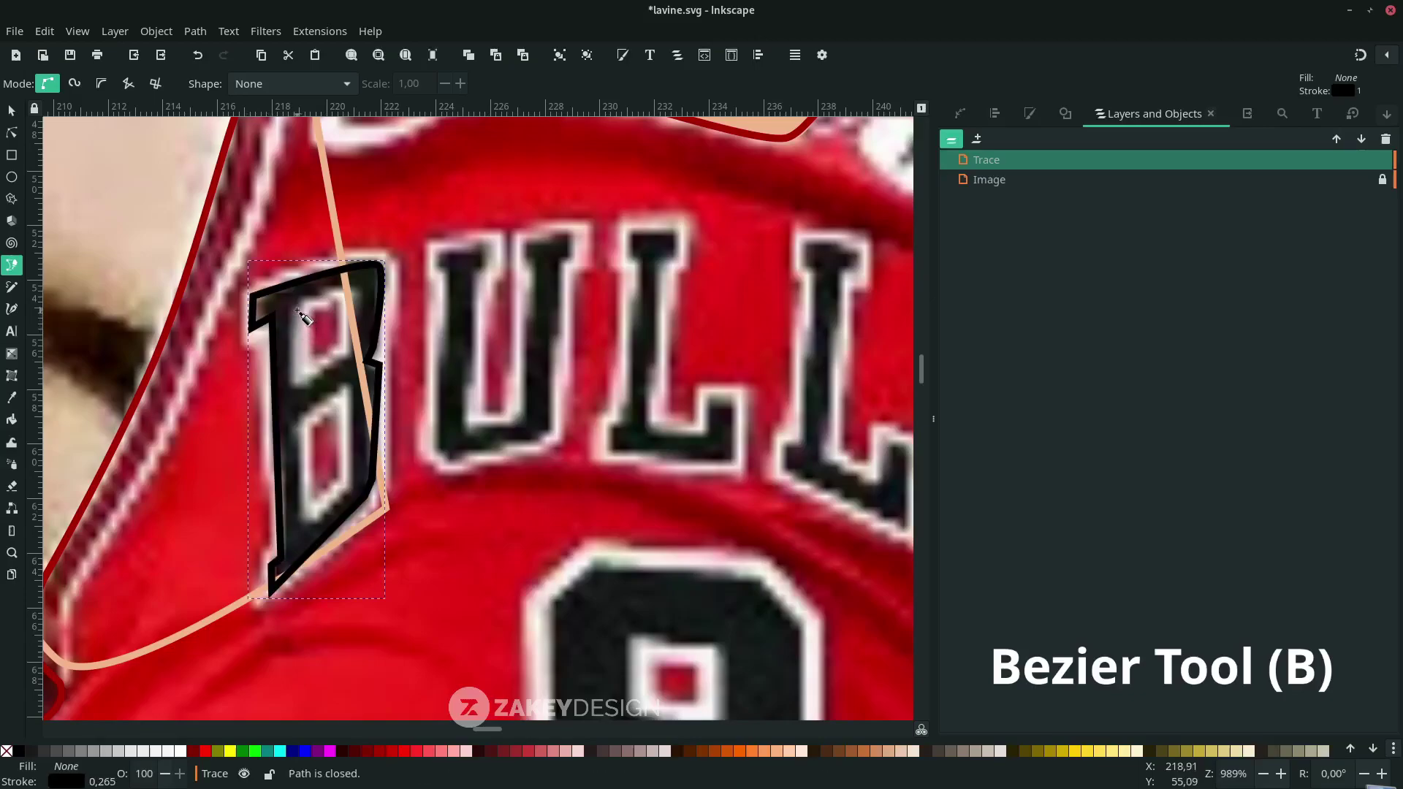
left_click_drag(296, 380, 304, 389)
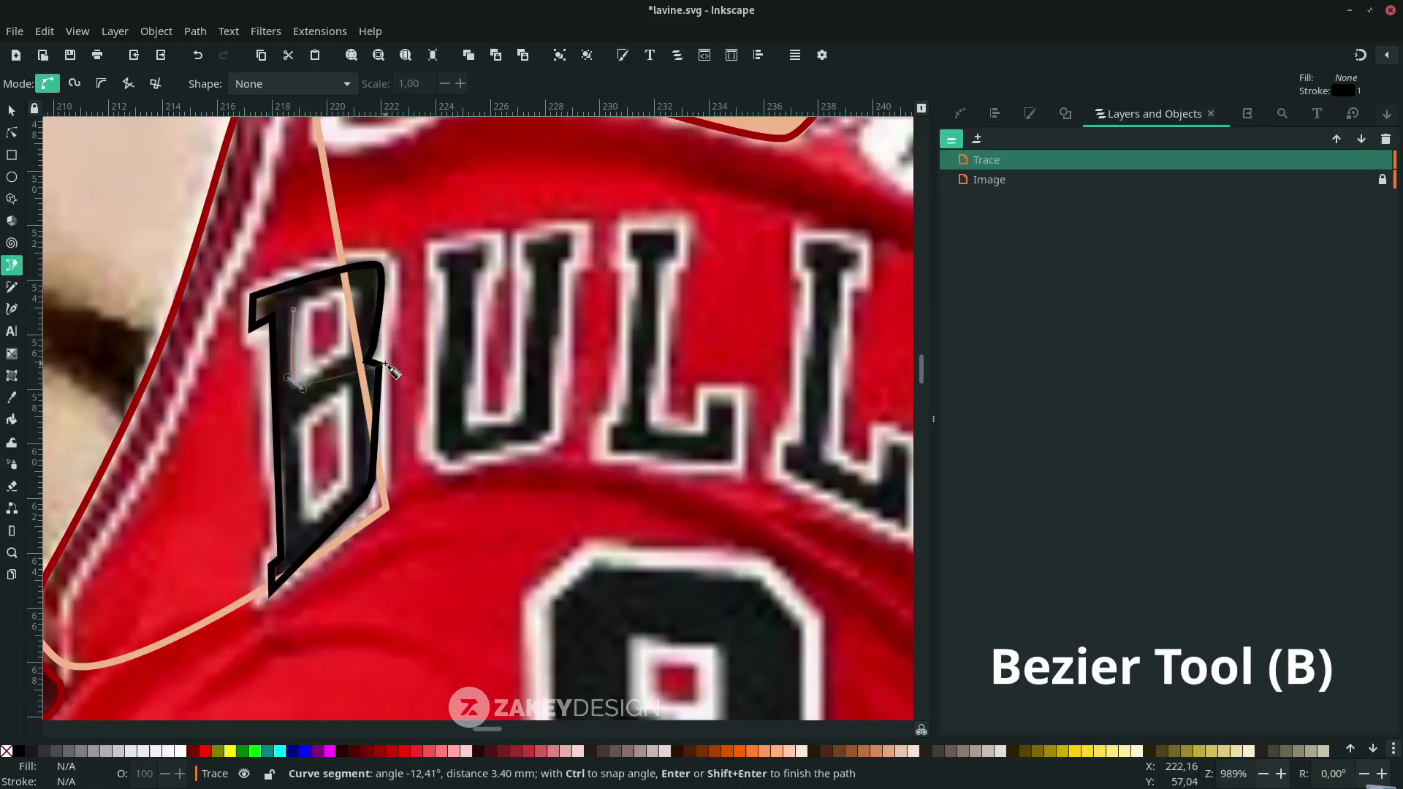
left_click(355, 342)
left_click(293, 310)
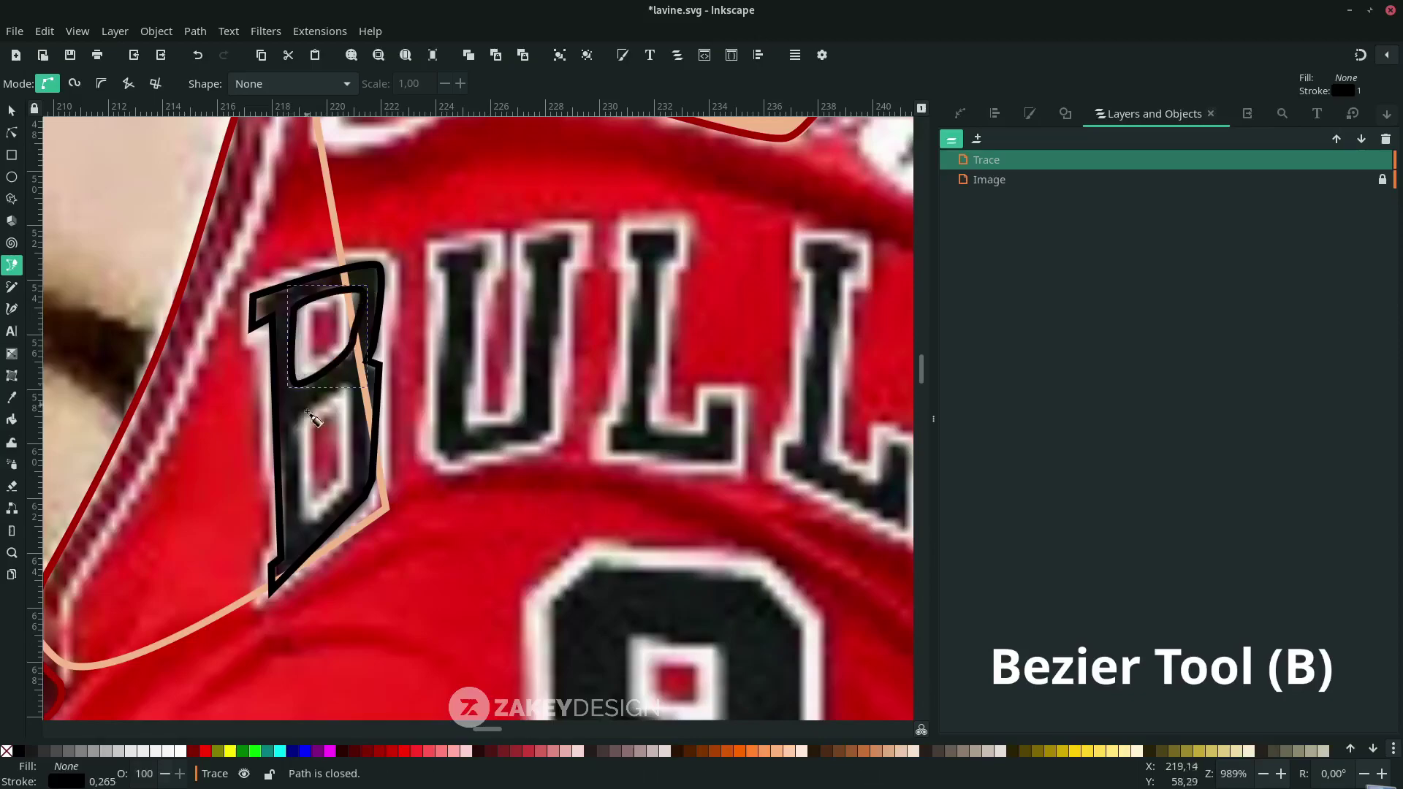
scroll(293, 322, "down", 3)
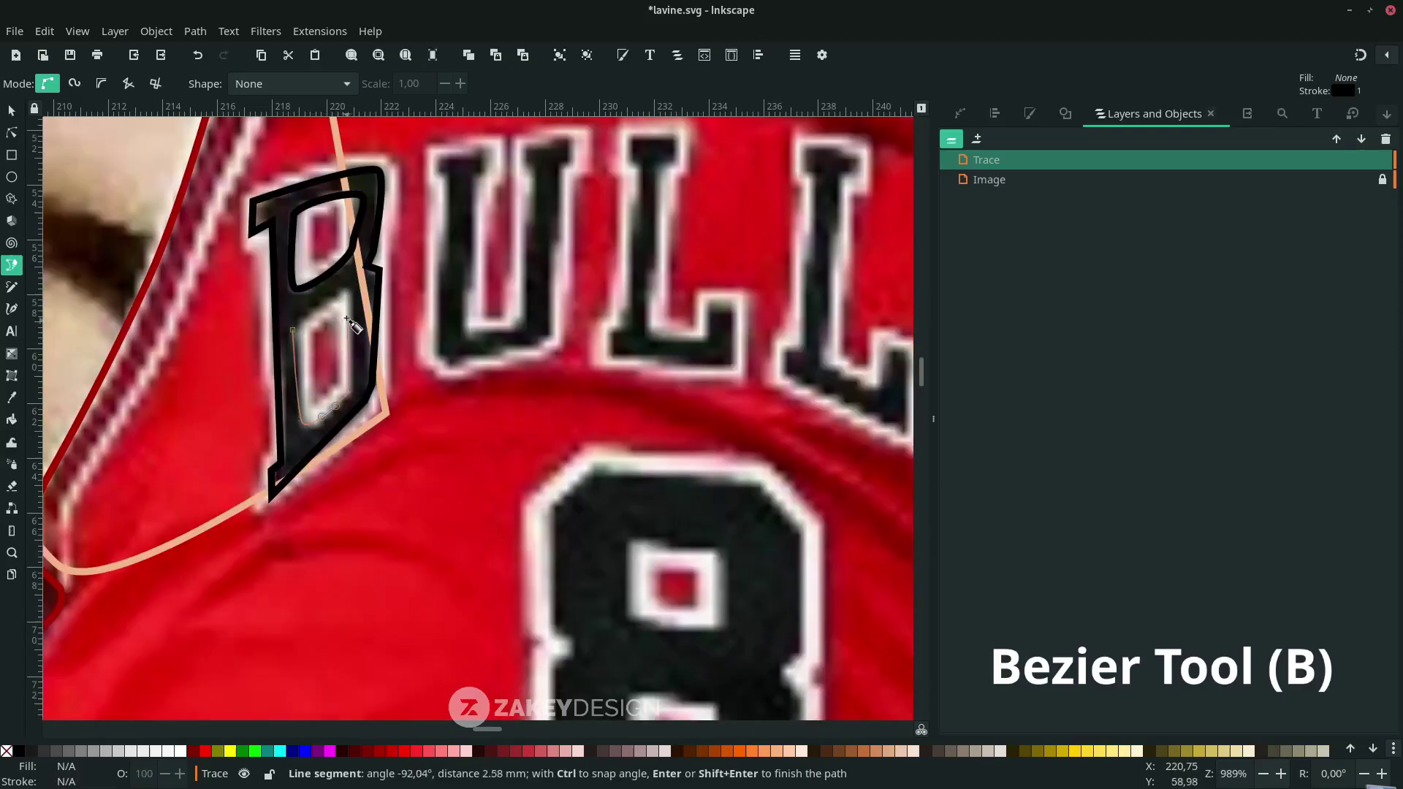
left_click(293, 333)
scroll(408, 267, "up", 4)
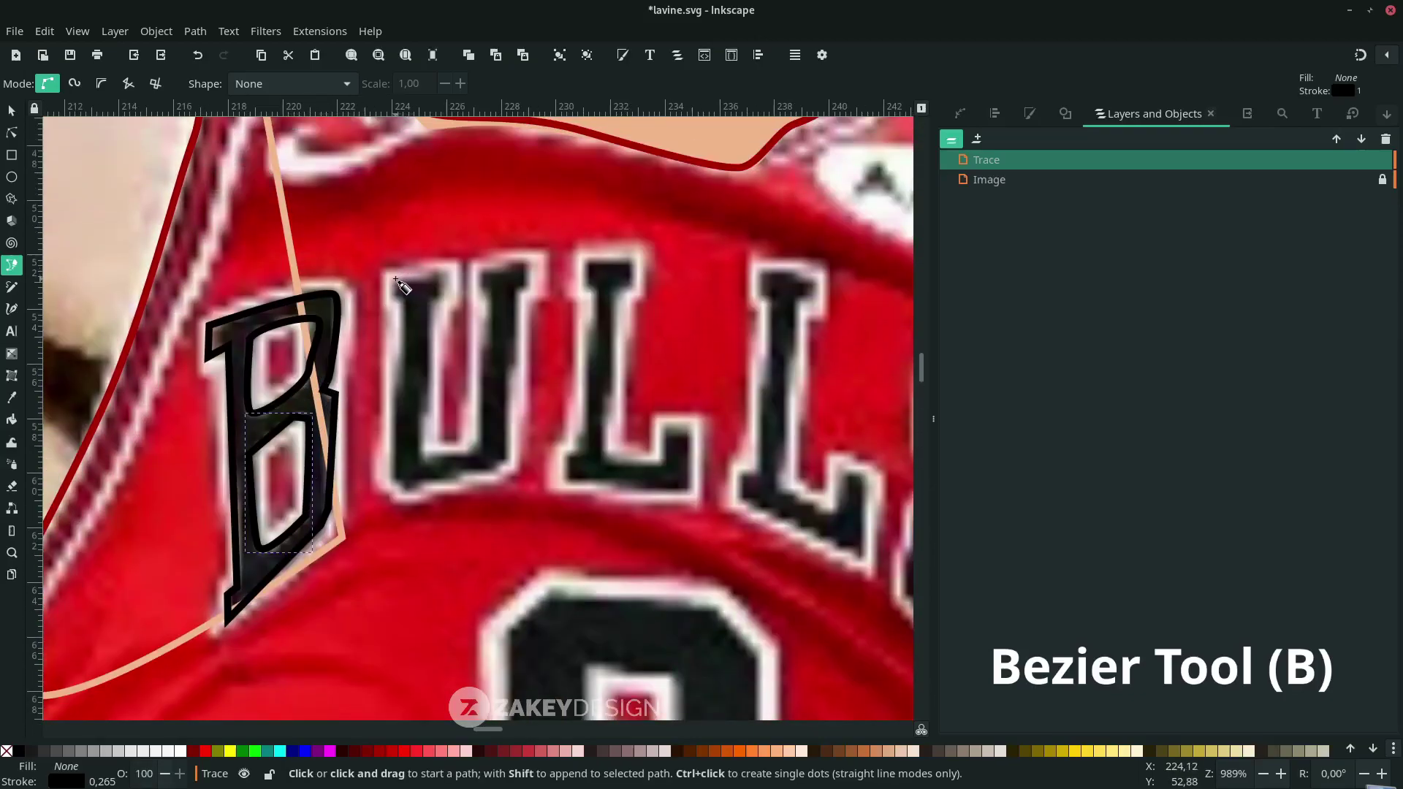
- Outline the letter U and the first L as closed paths
left_click(393, 278)
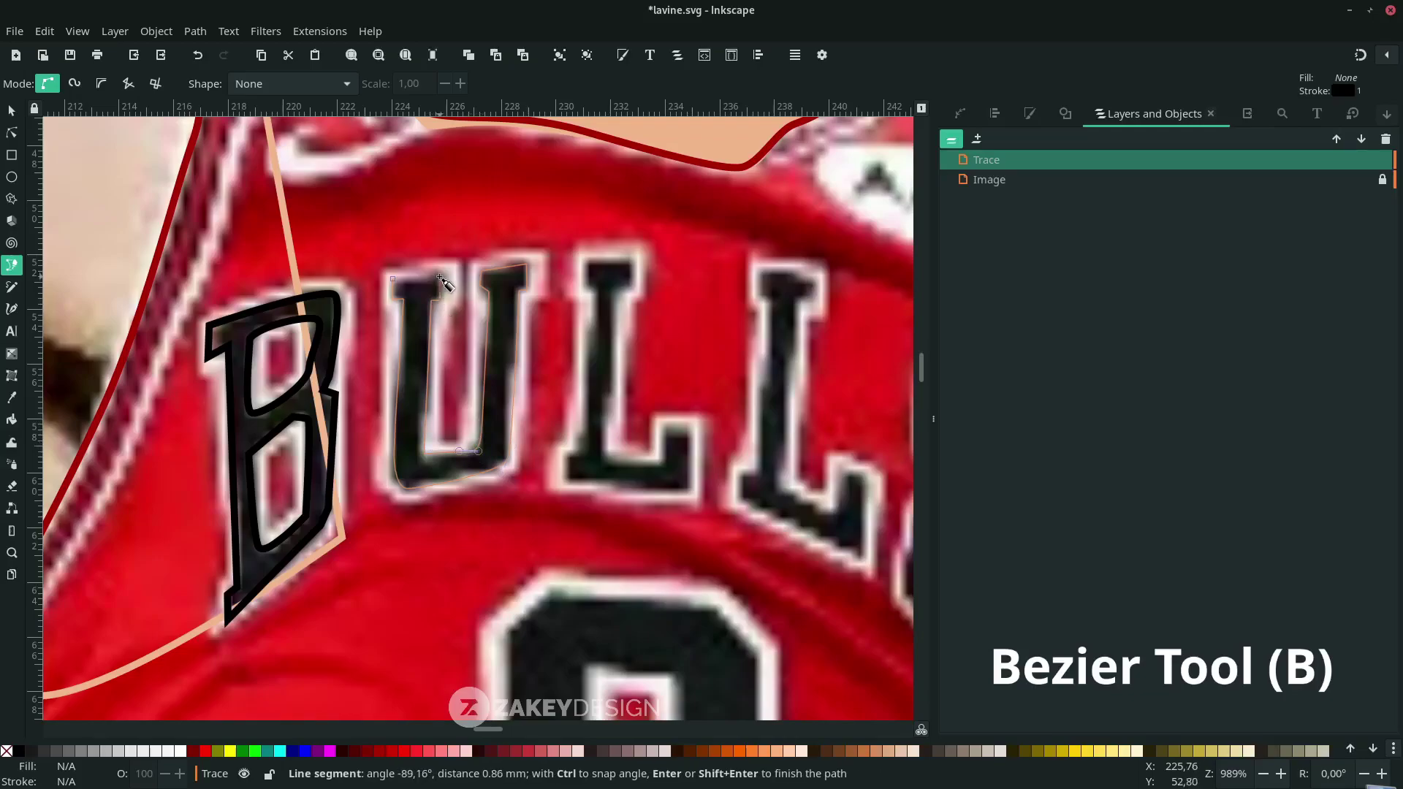
left_click(393, 278)
scroll(439, 292, "right", 3)
left_click(461, 258)
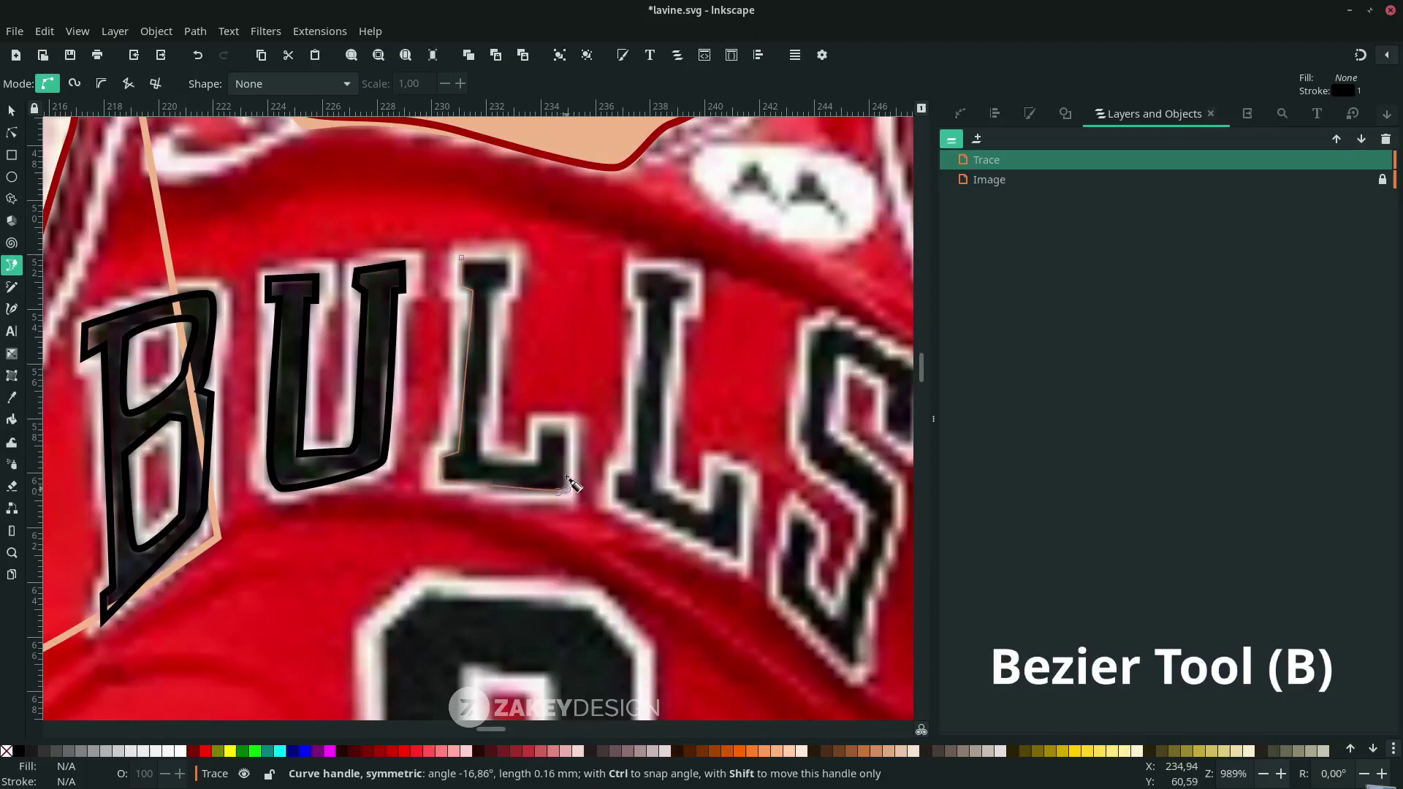
left_click(539, 458)
left_click(490, 459)
left_click(512, 291)
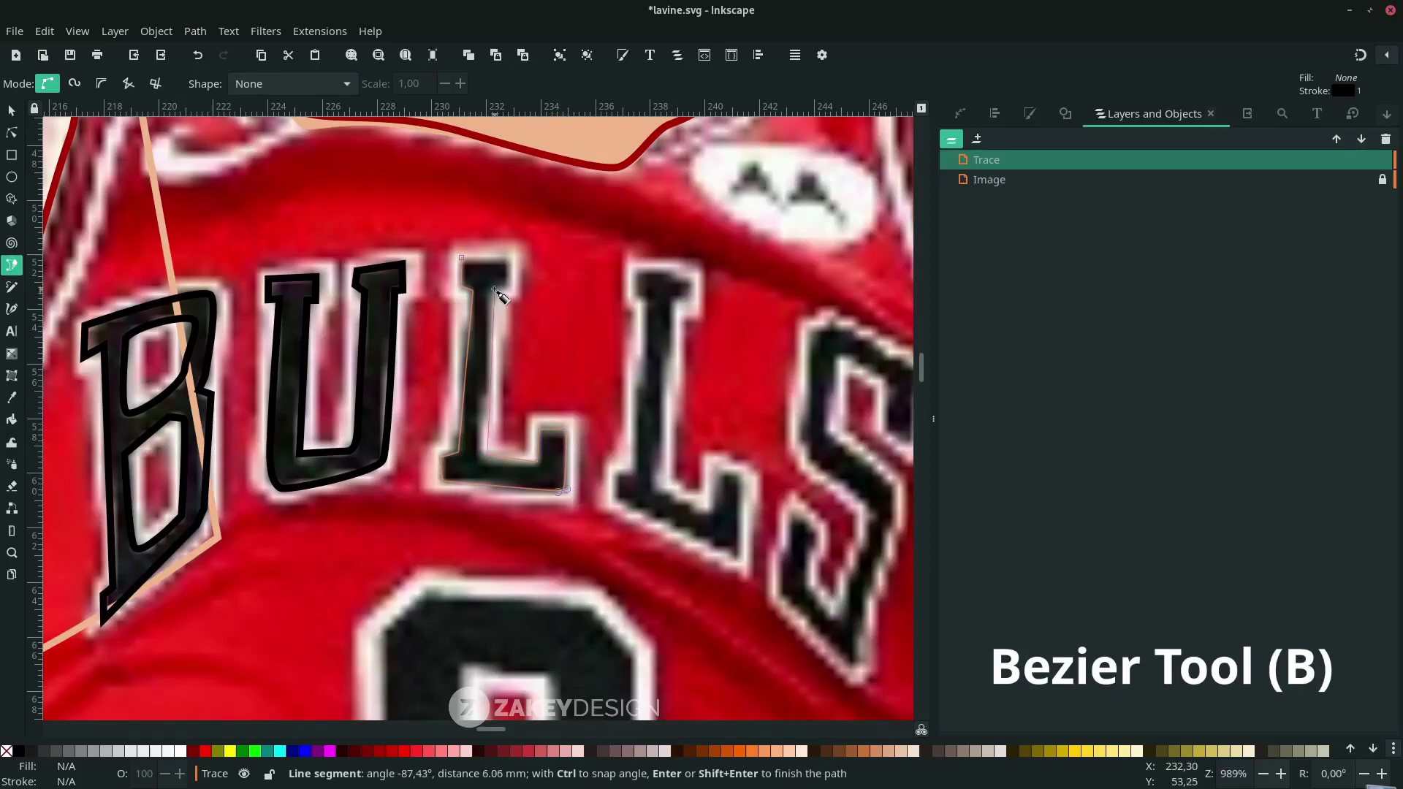
left_click(513, 256)
left_click(461, 258)
scroll(519, 414, "right", 3)
- Trace and close the outline of the second L
left_click(517, 271)
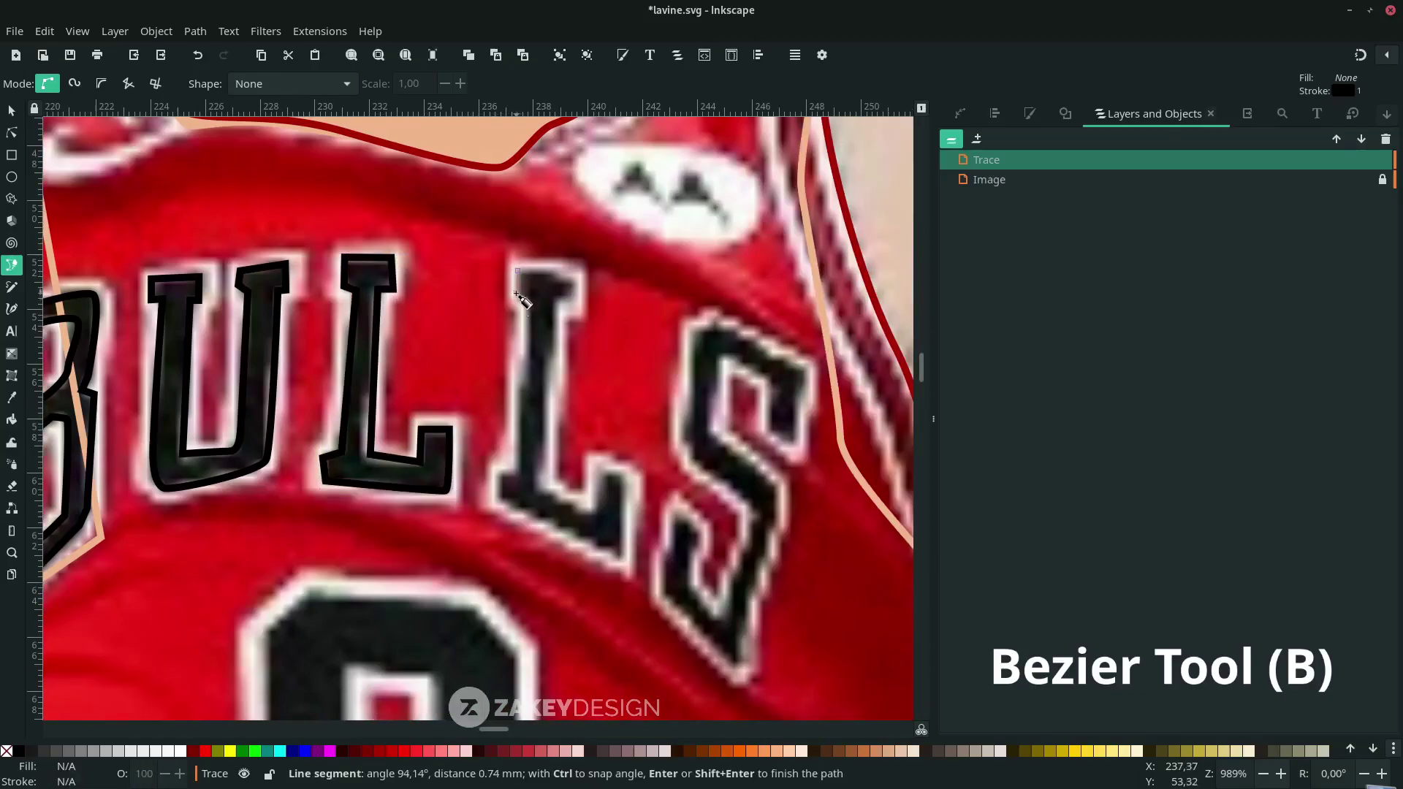
left_click(500, 499)
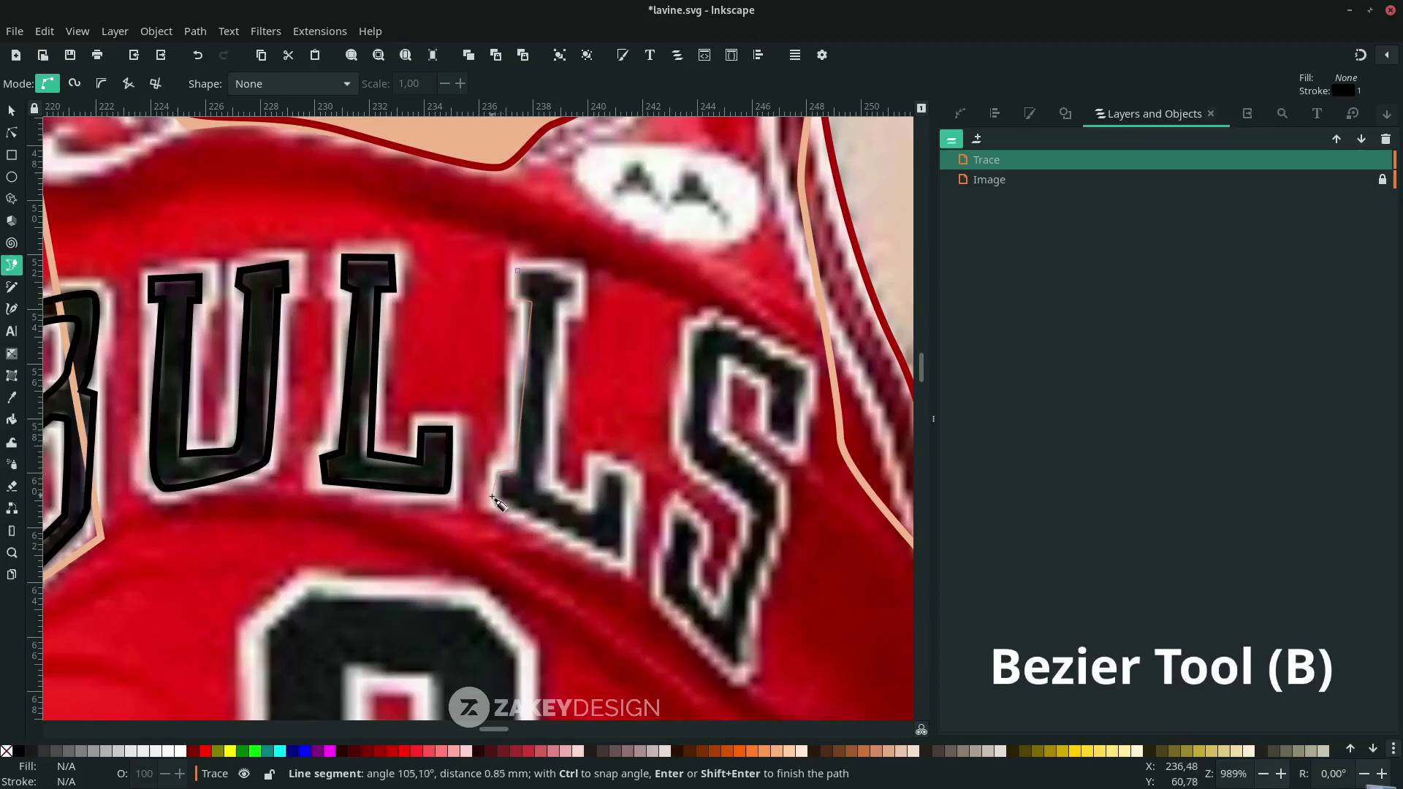
left_click(619, 555)
left_click(620, 485)
left_click(542, 487)
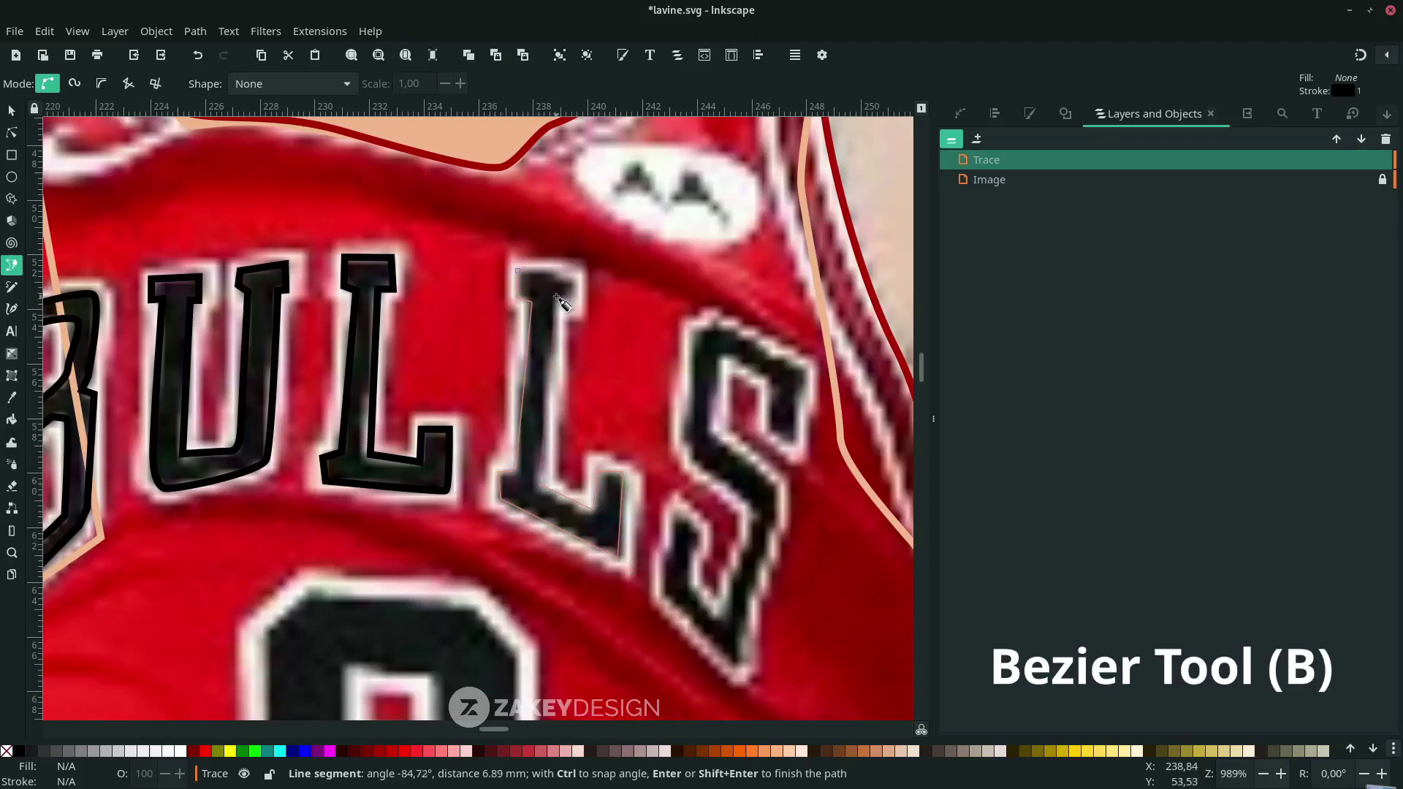
left_click(574, 278)
scroll(573, 278, "right", 5)
key("Return")
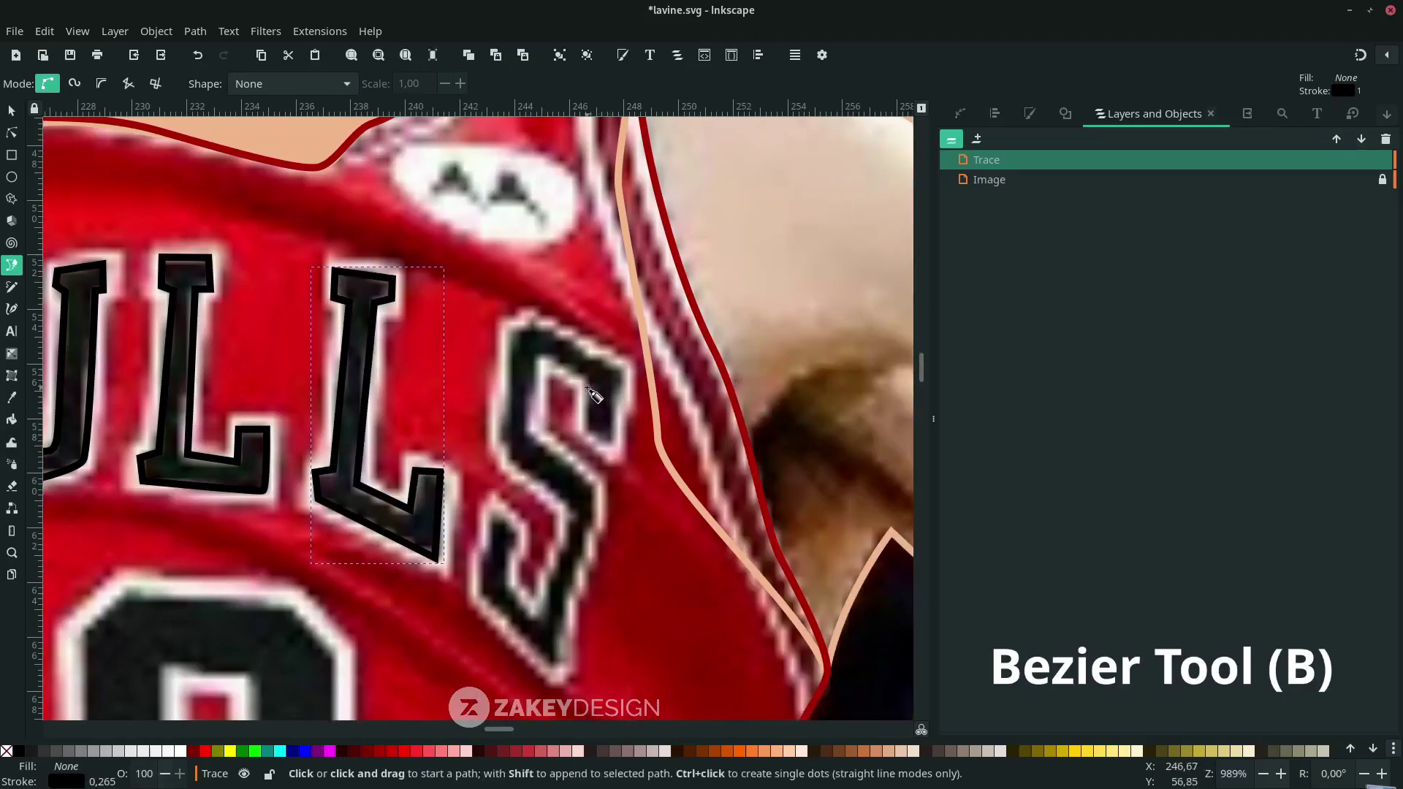
- Trace the S outline from its top curve down to its bottom
left_click(587, 383)
left_click(613, 448)
left_click(622, 369)
left_click(528, 321)
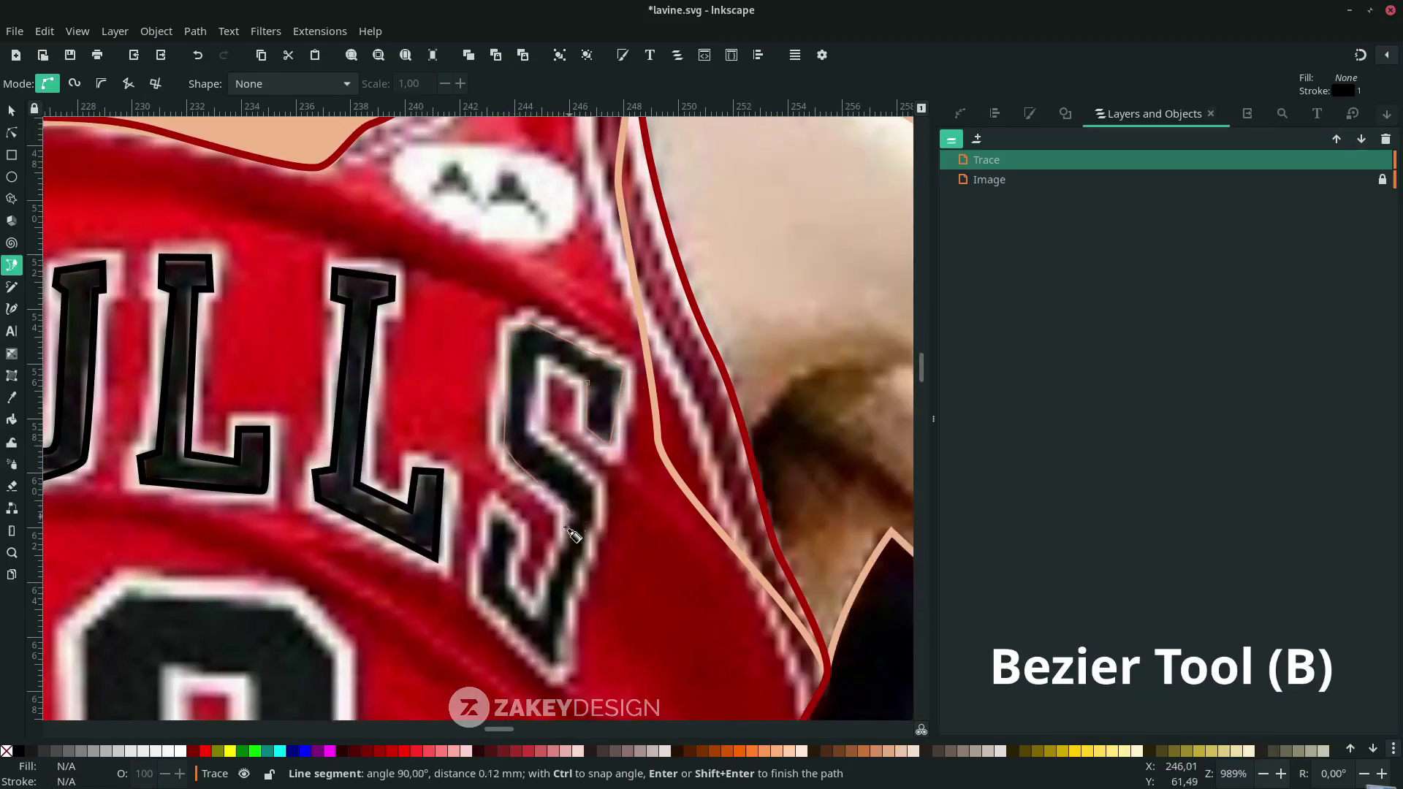
left_click(499, 520)
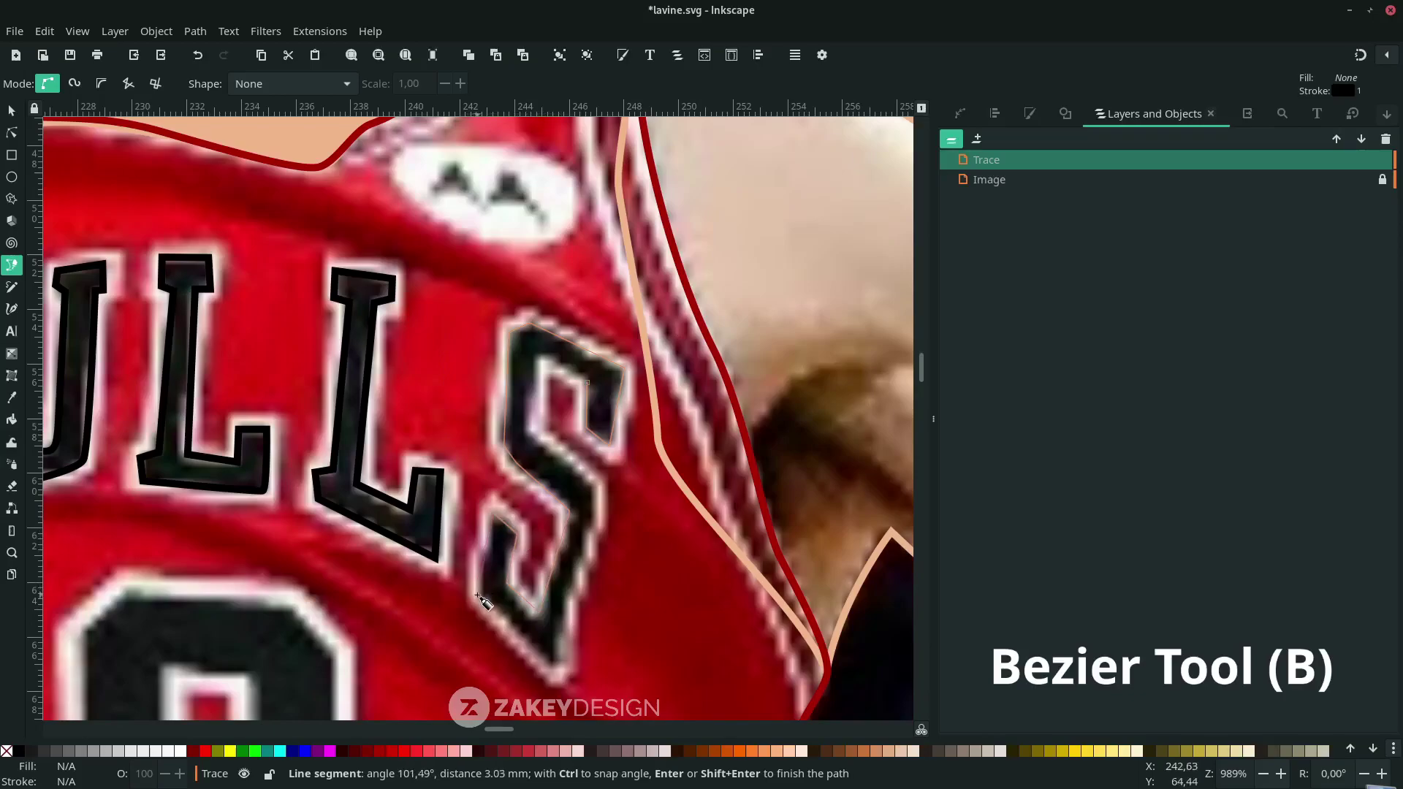
left_click(488, 601)
scroll(488, 600, "down", 4)
- Close the S outline and nudge its left-edge node slightly left
left_click(552, 500)
left_click(578, 440)
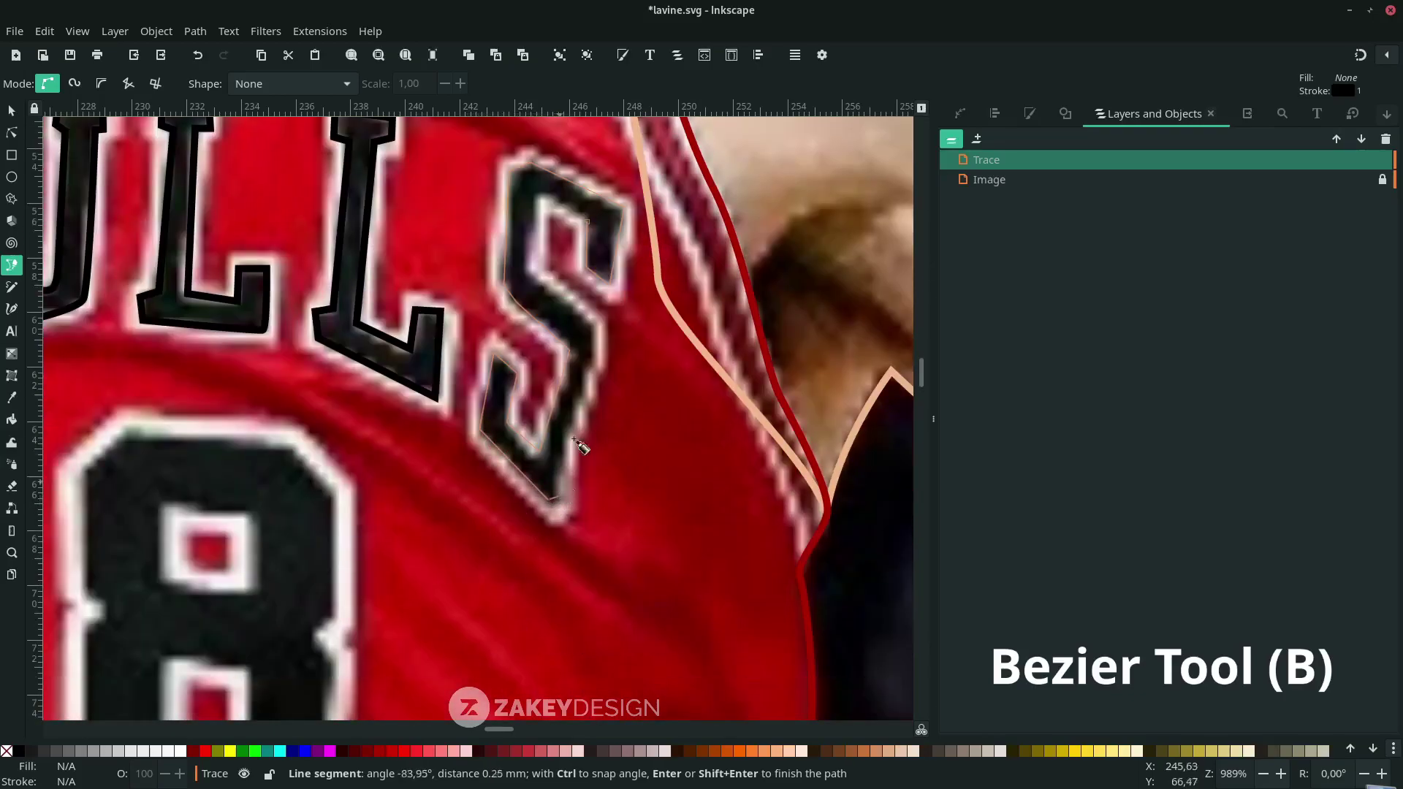
left_click(605, 332)
scroll(542, 322, "up", 2)
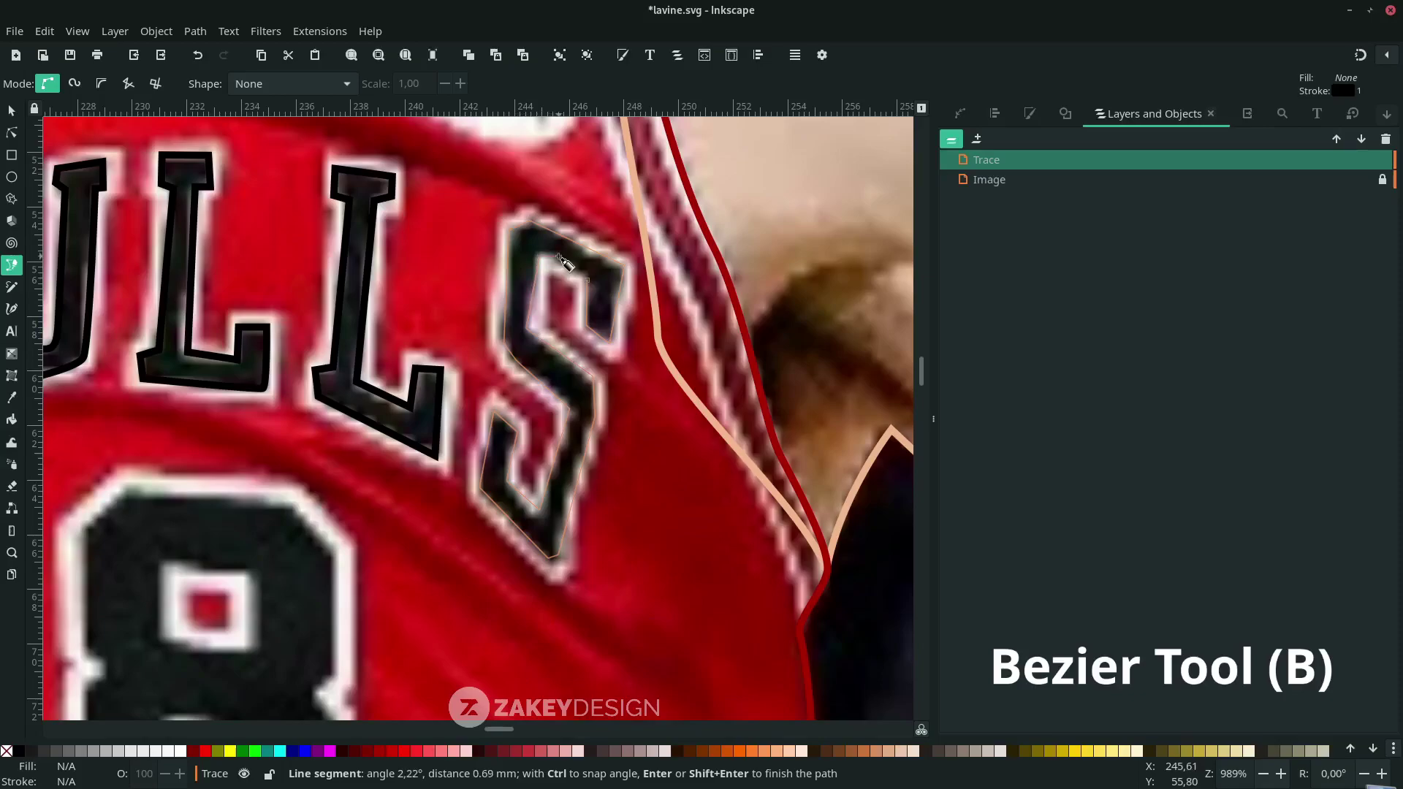
left_click(587, 280)
scroll(566, 447, "left", 4)
key("n")
left_click_drag(622, 343, 616, 344)
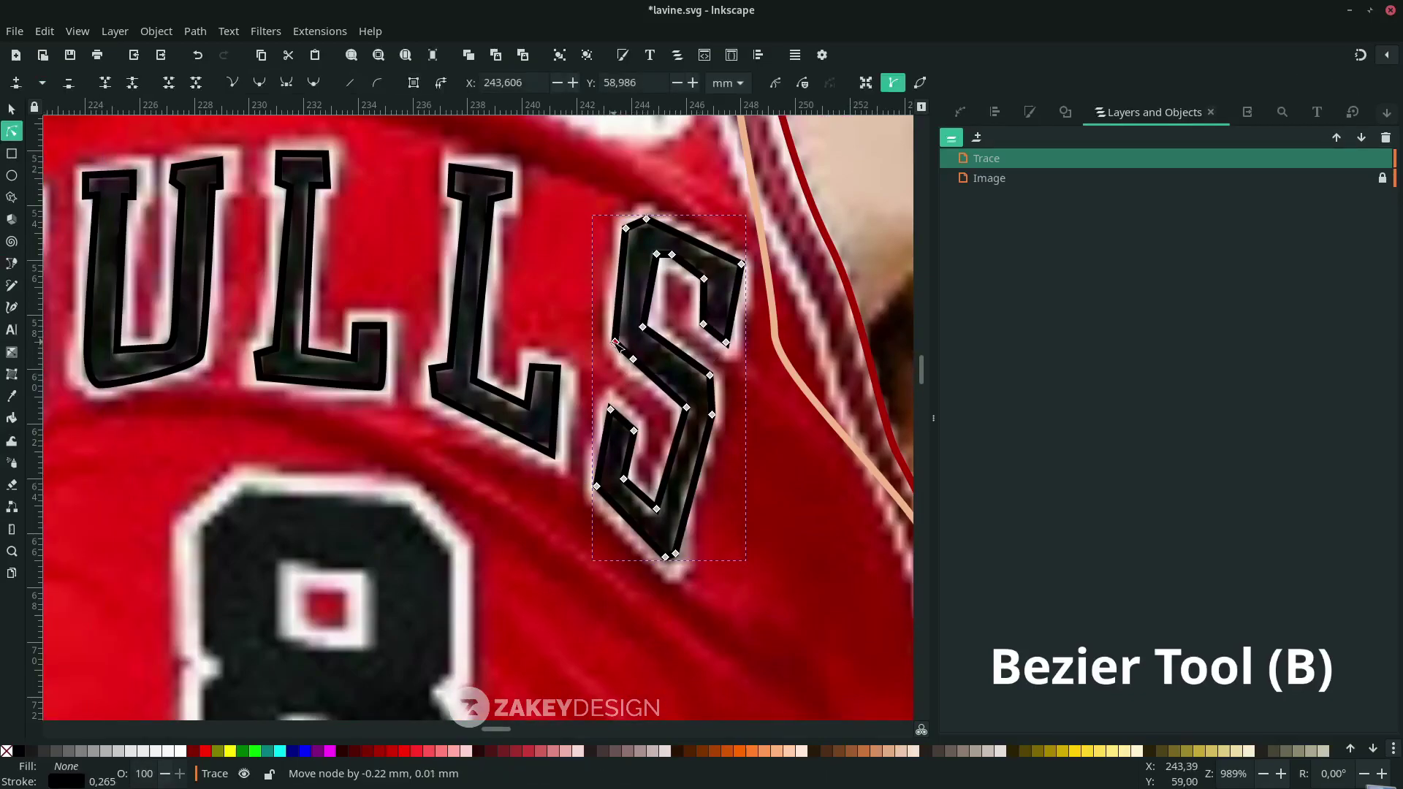
- Deselect the finished S and bring the number 8 into view for tracing
left_click(742, 479)
scroll(263, 538, "down", 2)
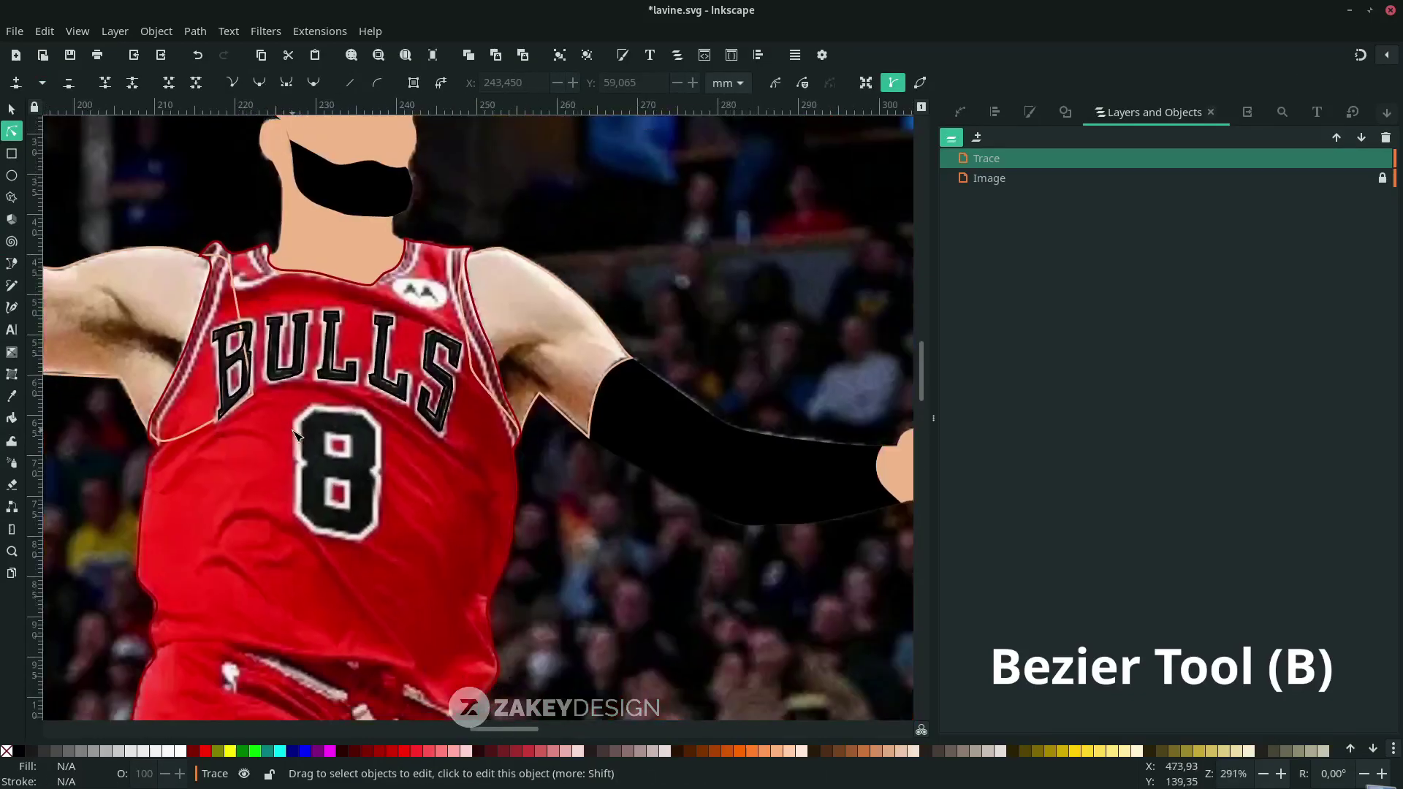
scroll(238, 561, "down", 2)
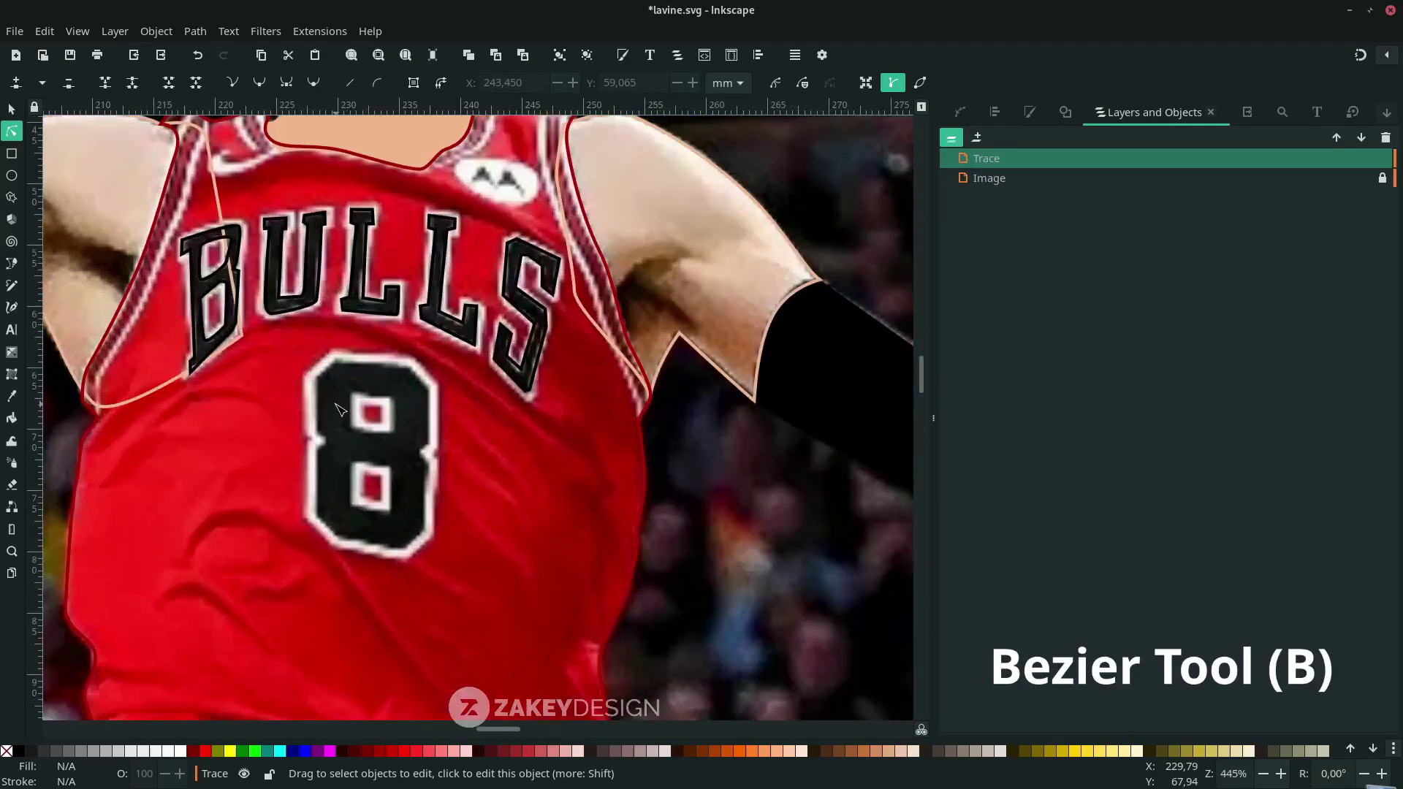
scroll(238, 561, "down", 4)
scroll(334, 475, "up", 3)
scroll(351, 482, "up", 2)
scroll(376, 501, "up", 1)
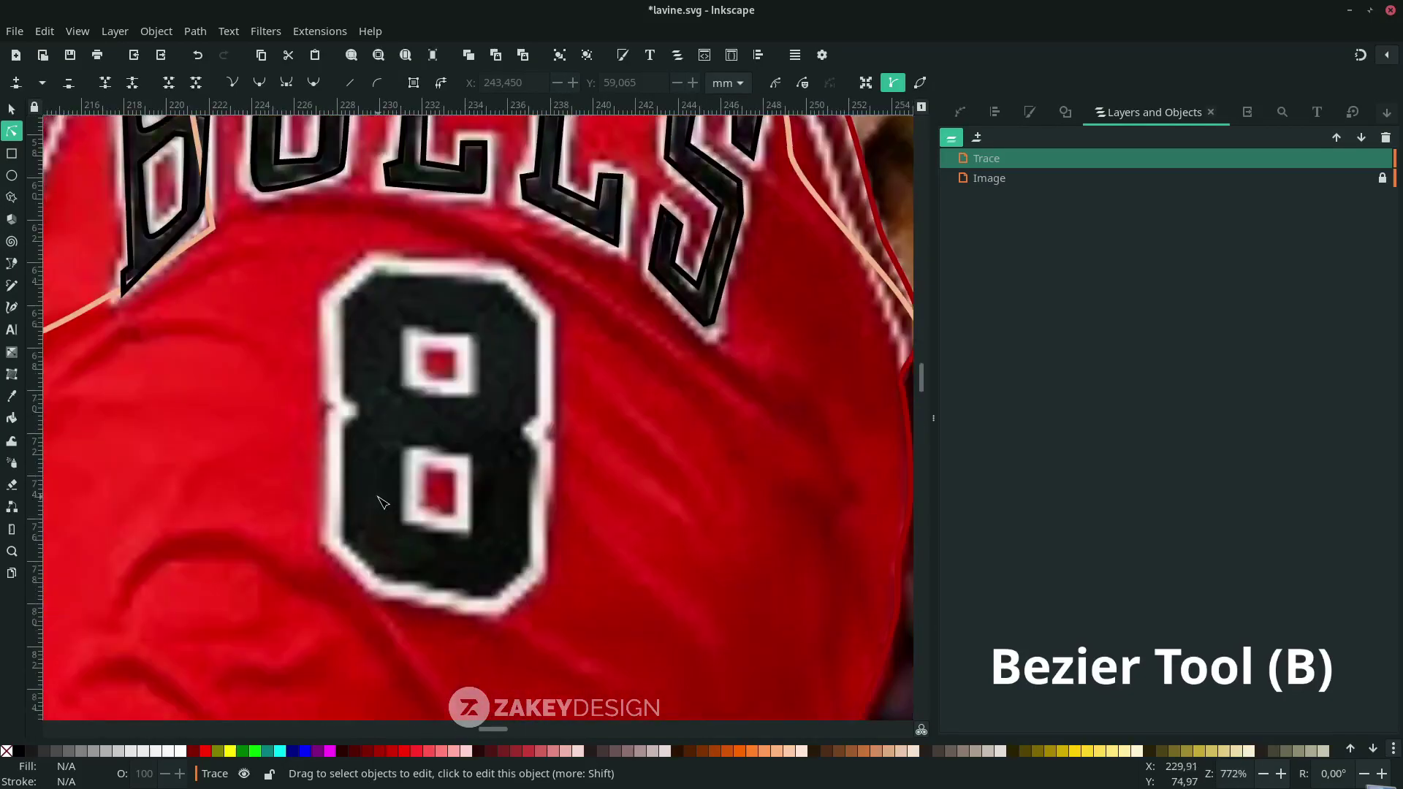
key("b")
- Trace and close the outer outline of the number 8
left_click(418, 304)
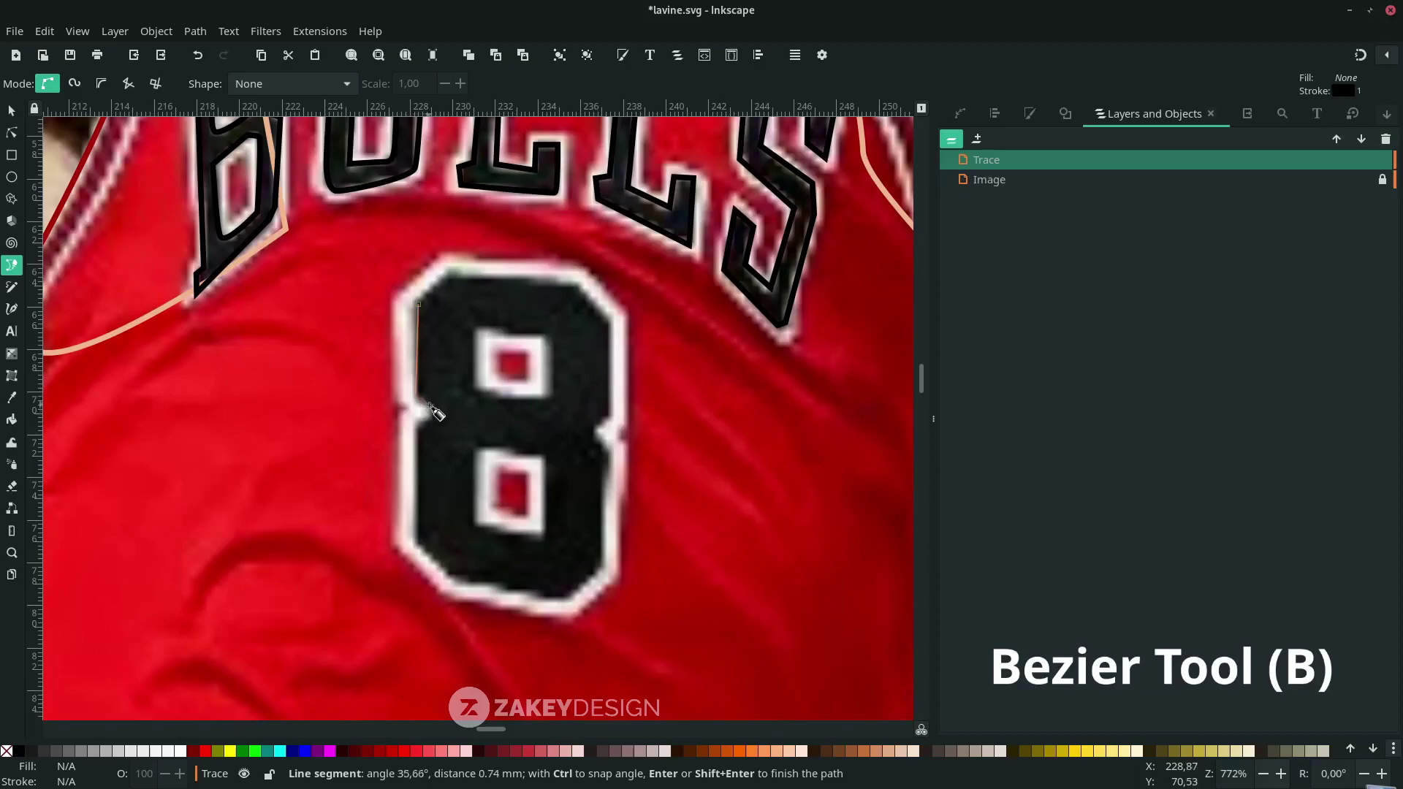
left_click(430, 413)
left_click(420, 422)
left_click(451, 578)
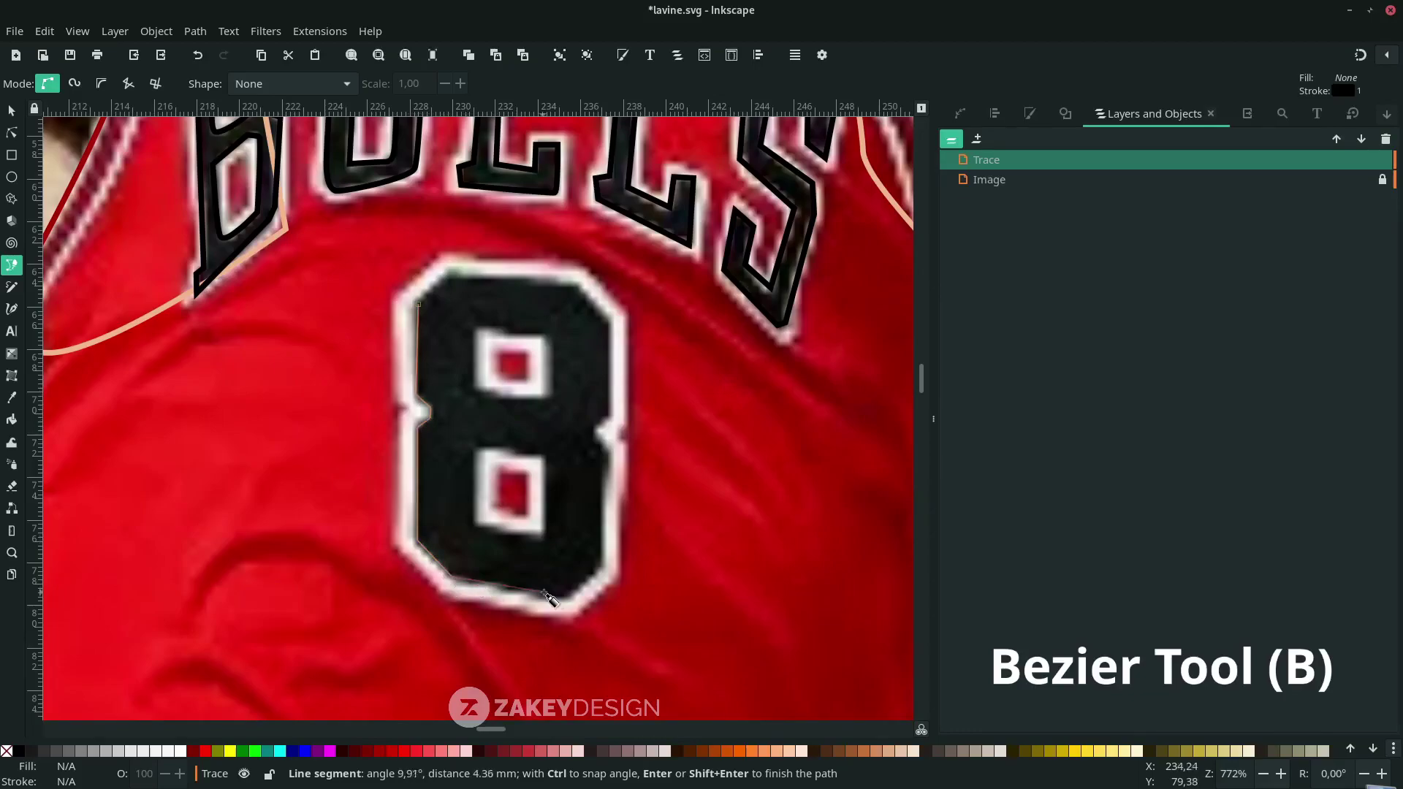
left_click(556, 597)
left_click(609, 459)
left_click(595, 433)
left_click(610, 418)
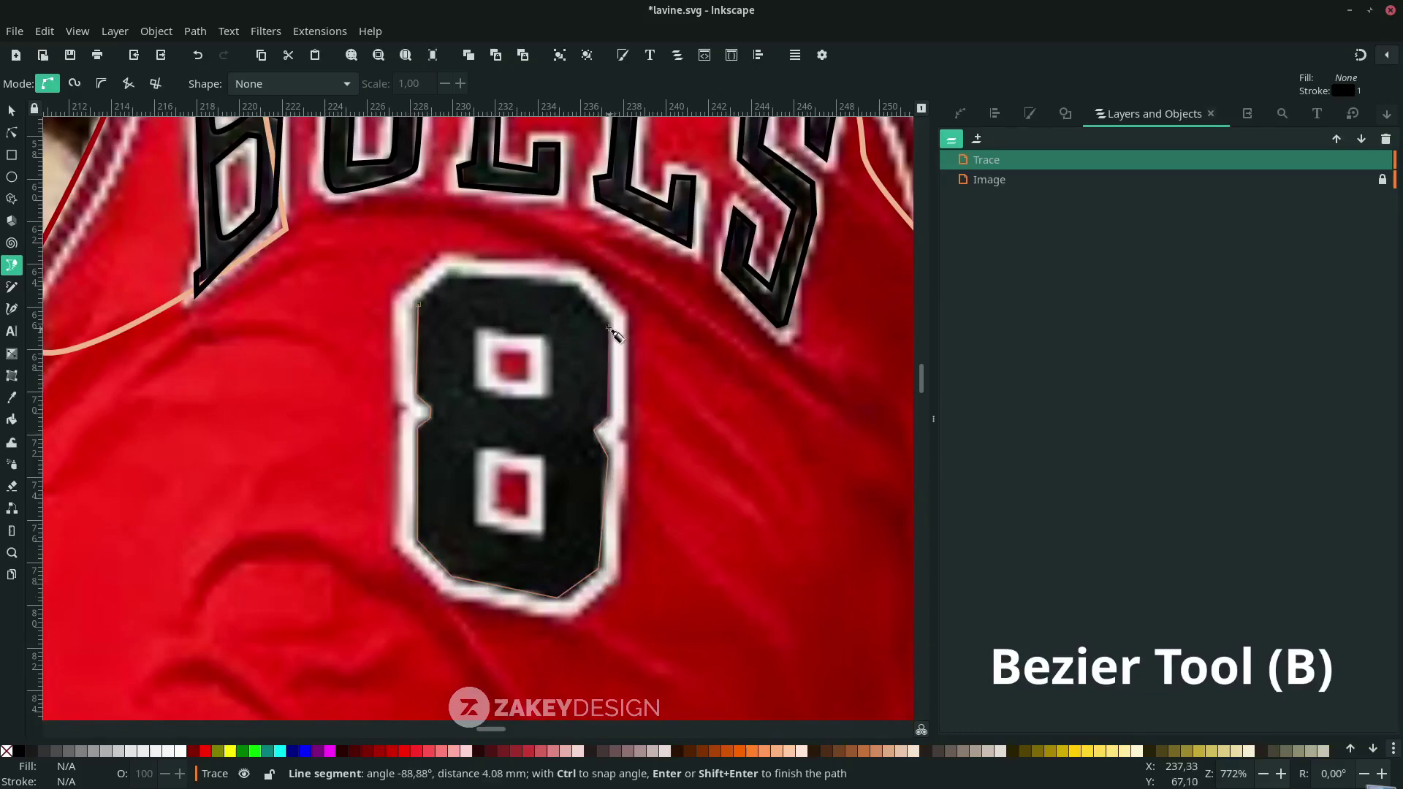
left_click(610, 323)
left_click(451, 278)
- Trace and close the 8's top hole
left_click(418, 304)
scroll(468, 365, "up", 2)
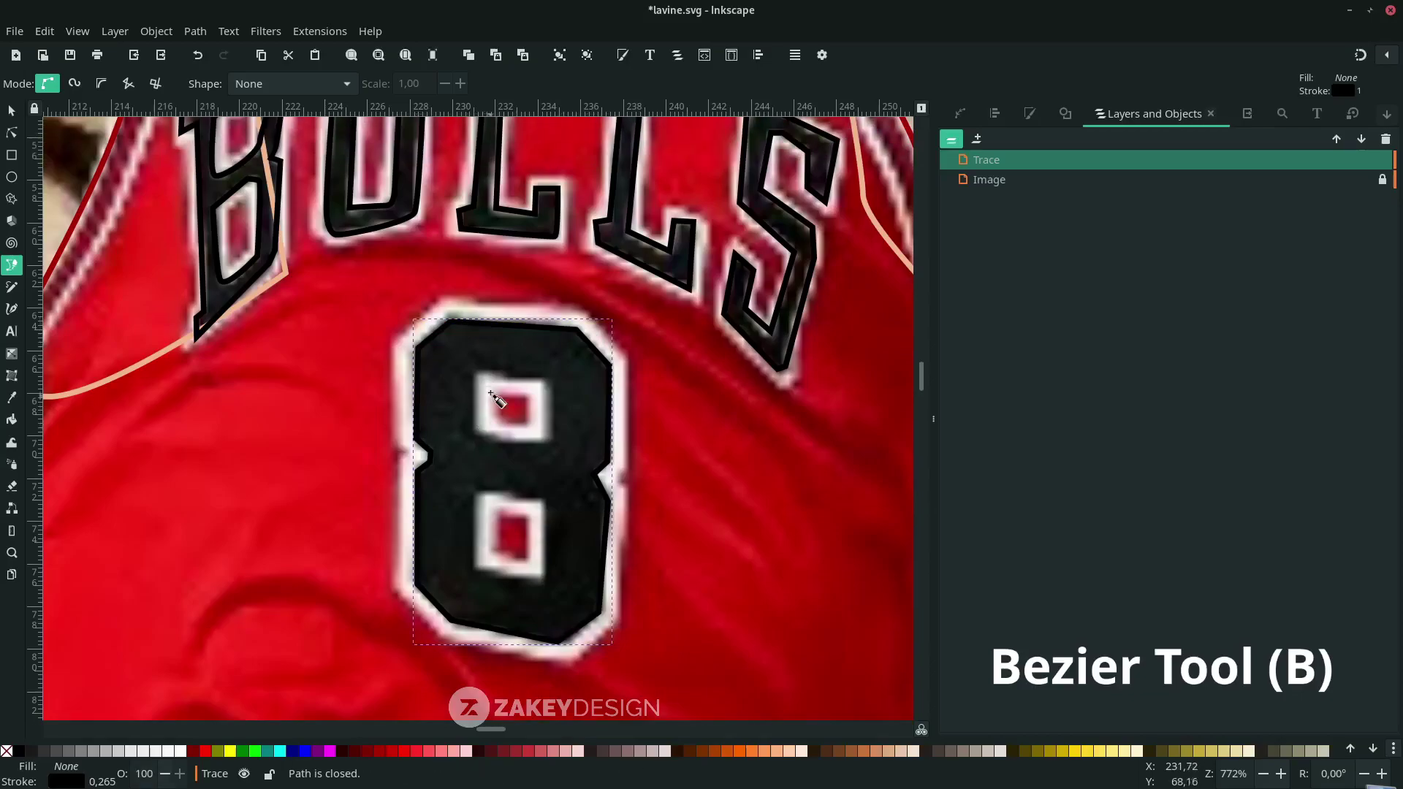
left_click(475, 374)
left_click(545, 441)
- Trace and close the 8's lower hole, fixing a misplaced corner node
left_click(549, 380)
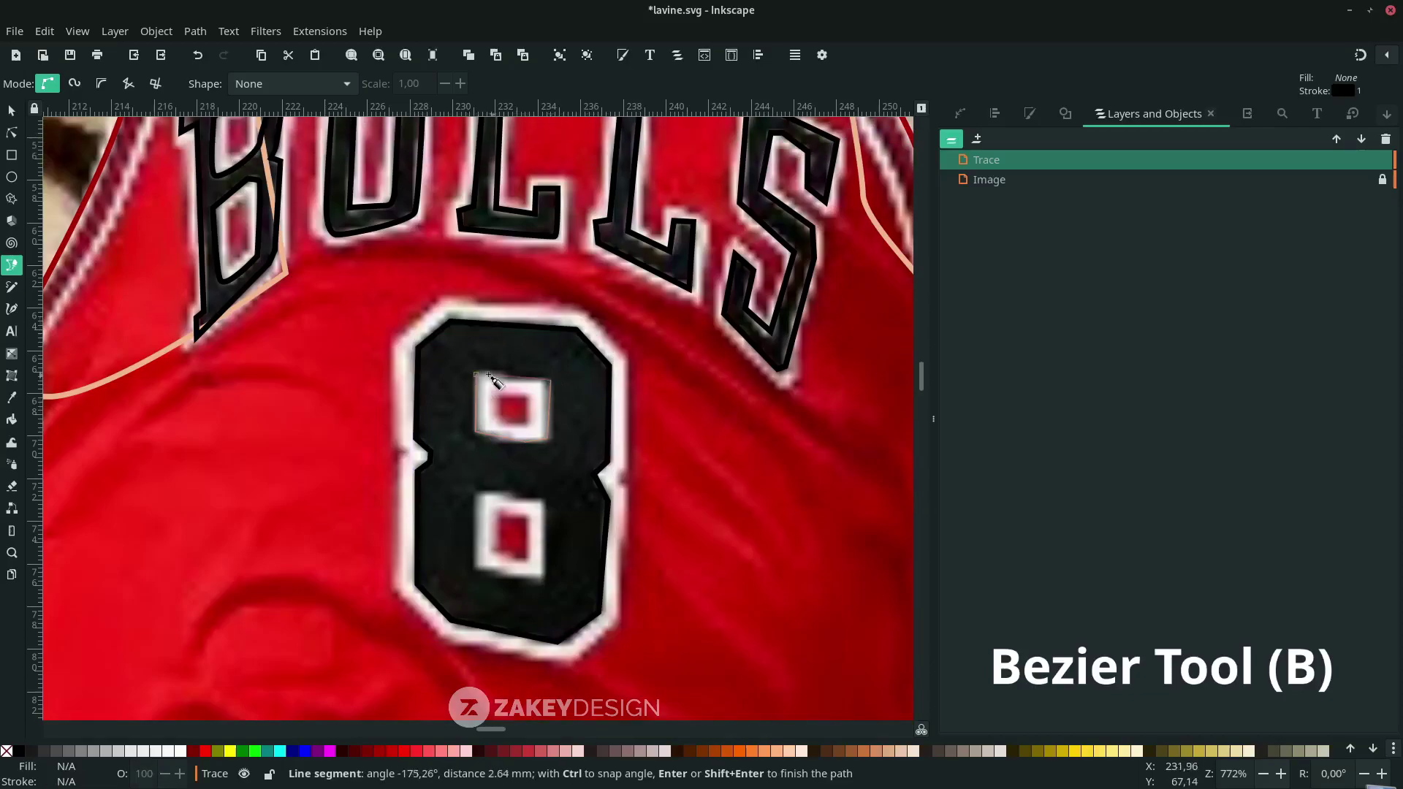
left_click(475, 374)
scroll(467, 505, "down", 4)
left_click(540, 459)
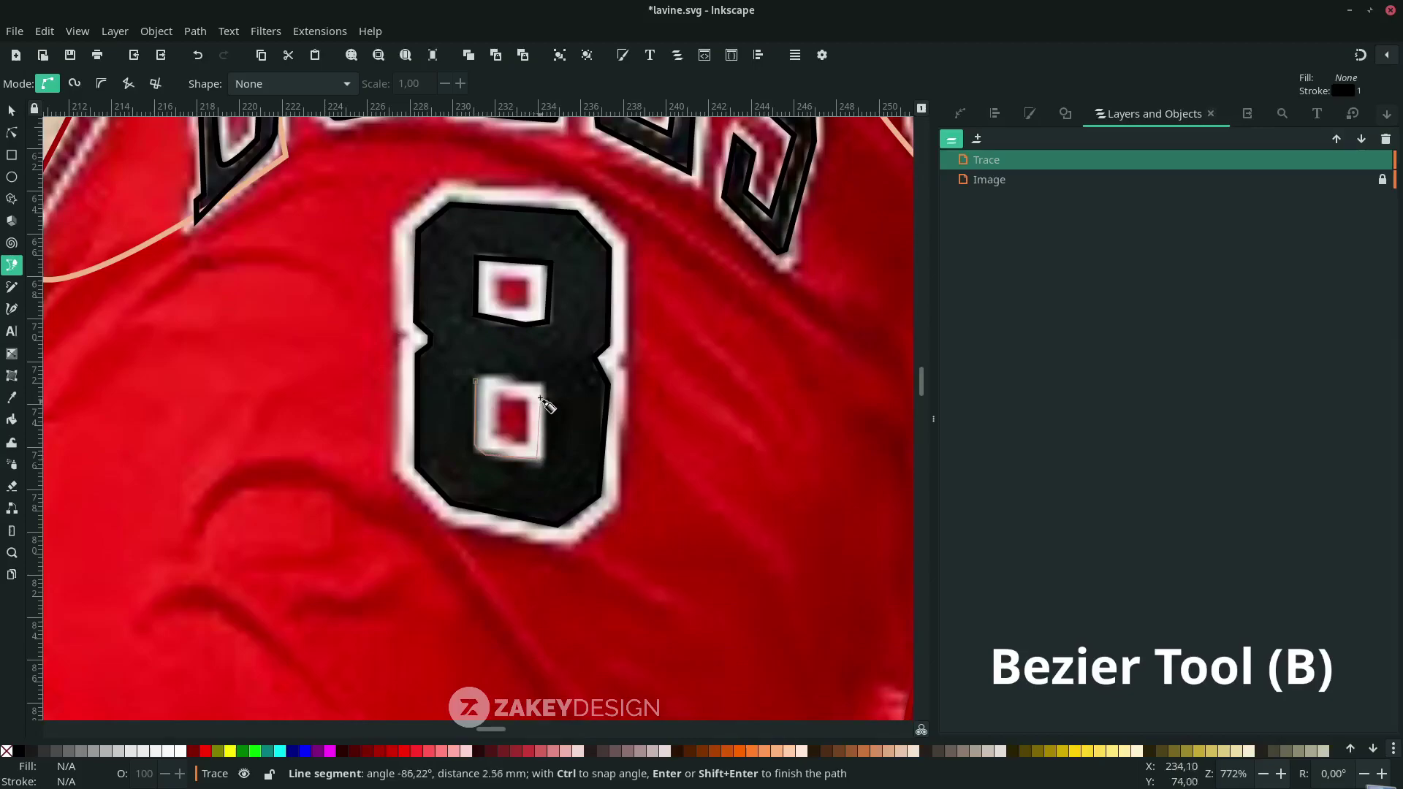
left_click(544, 387)
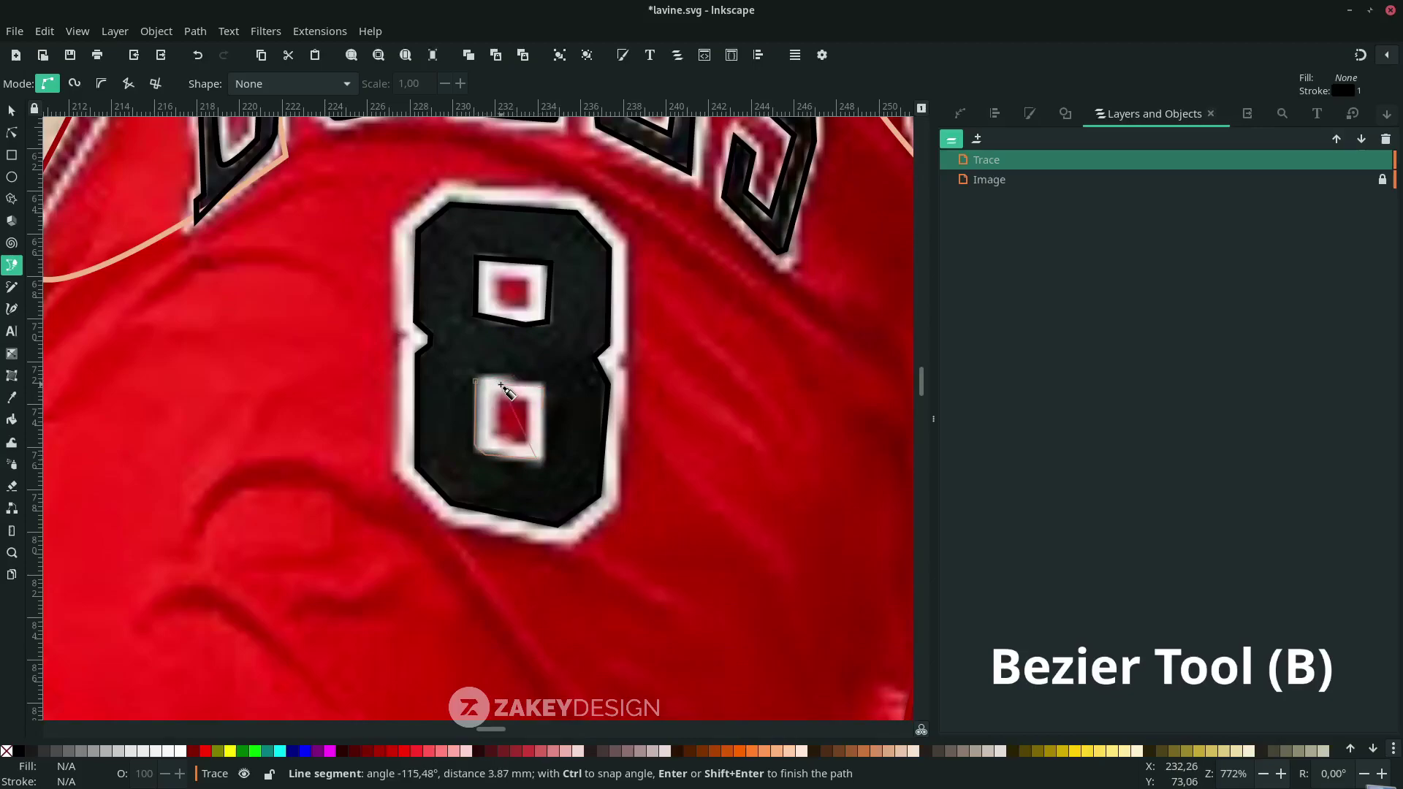
key("BackSpace")
left_click(542, 460)
left_click(547, 381)
left_click(477, 381)
key("n")
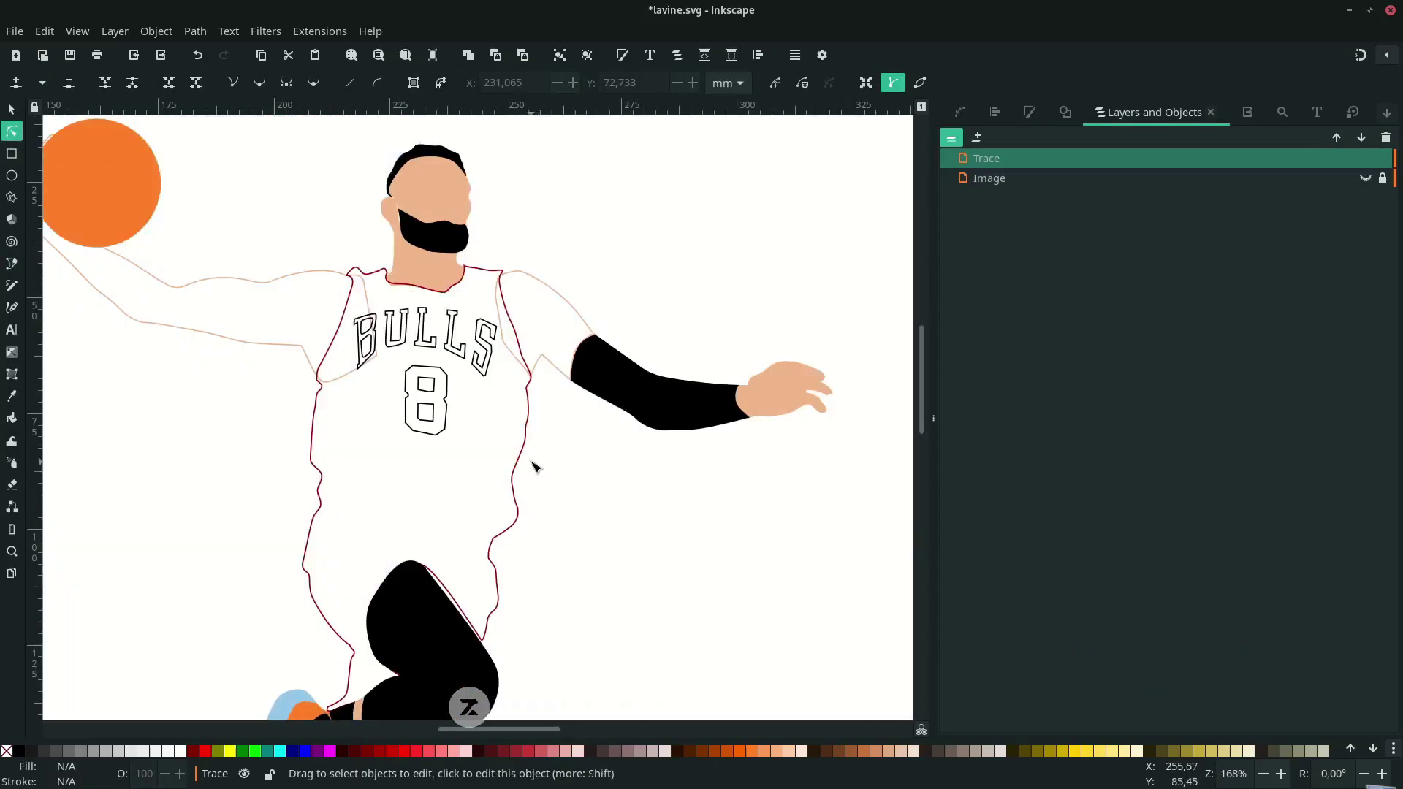
- Fill the jersey outline red with the last set colour
left_click(519, 464)
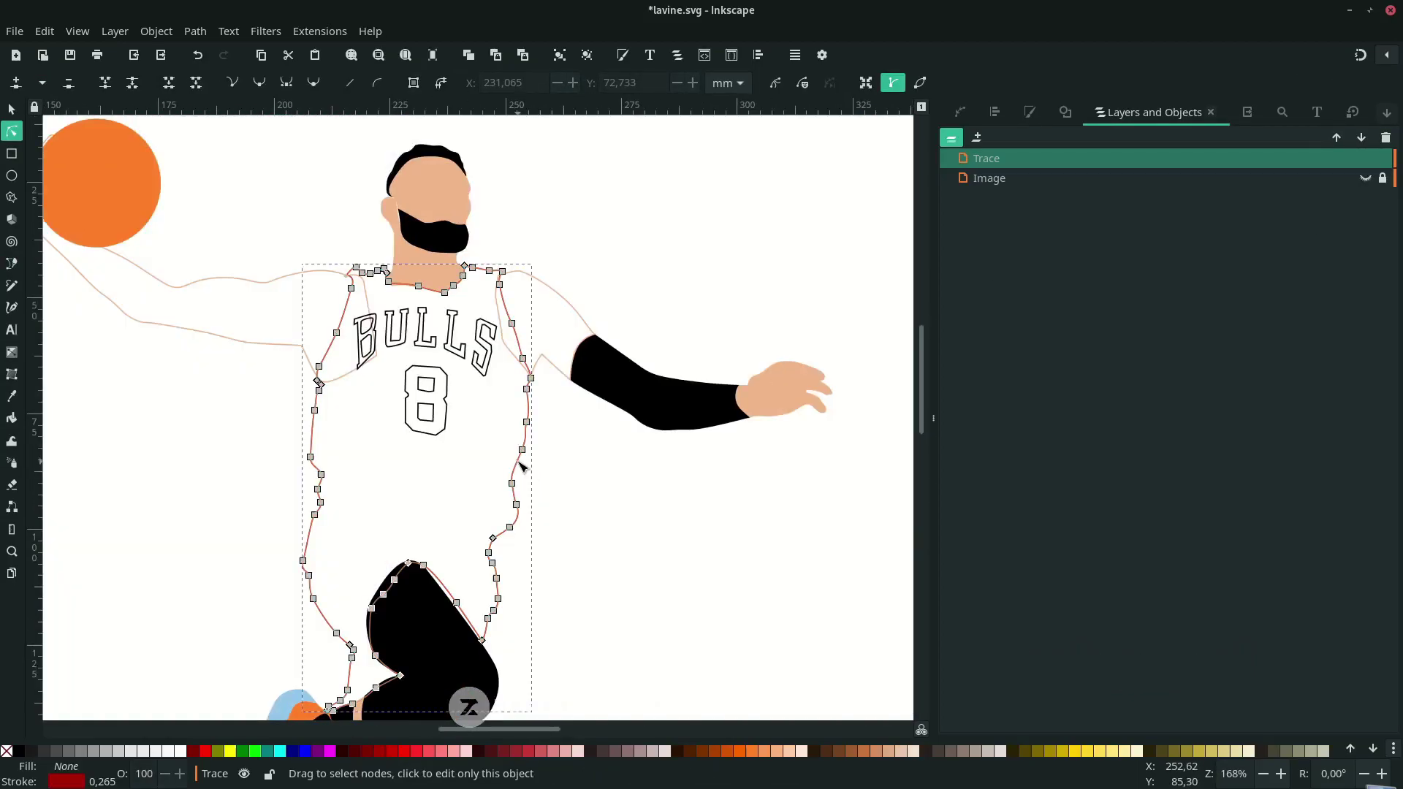
right_click(79, 769)
left_click(165, 709)
left_click(676, 539)
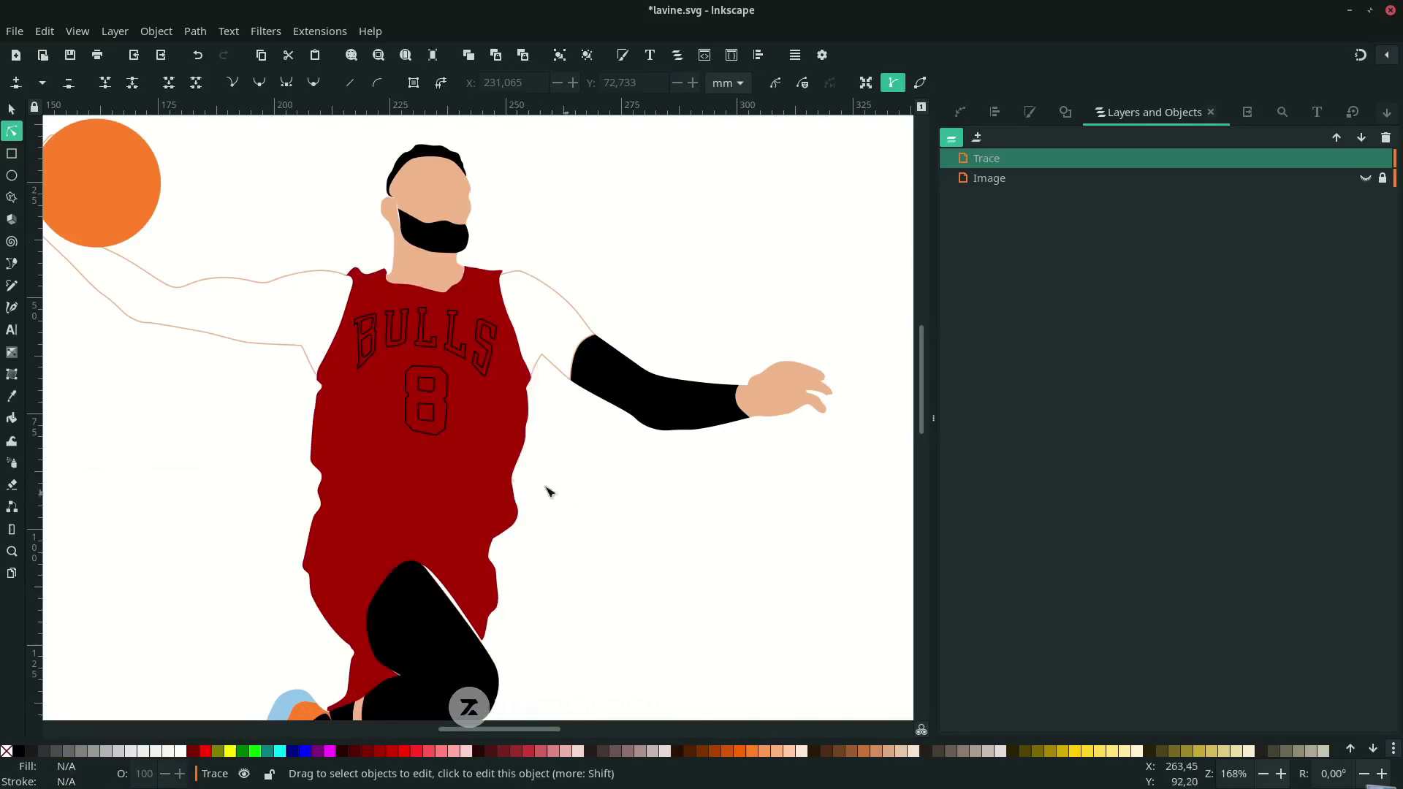
- Fill all the BULLS and 8 lettering black, sampled from the sleeve
left_click_drag(550, 492, 300, 294)
key("d")
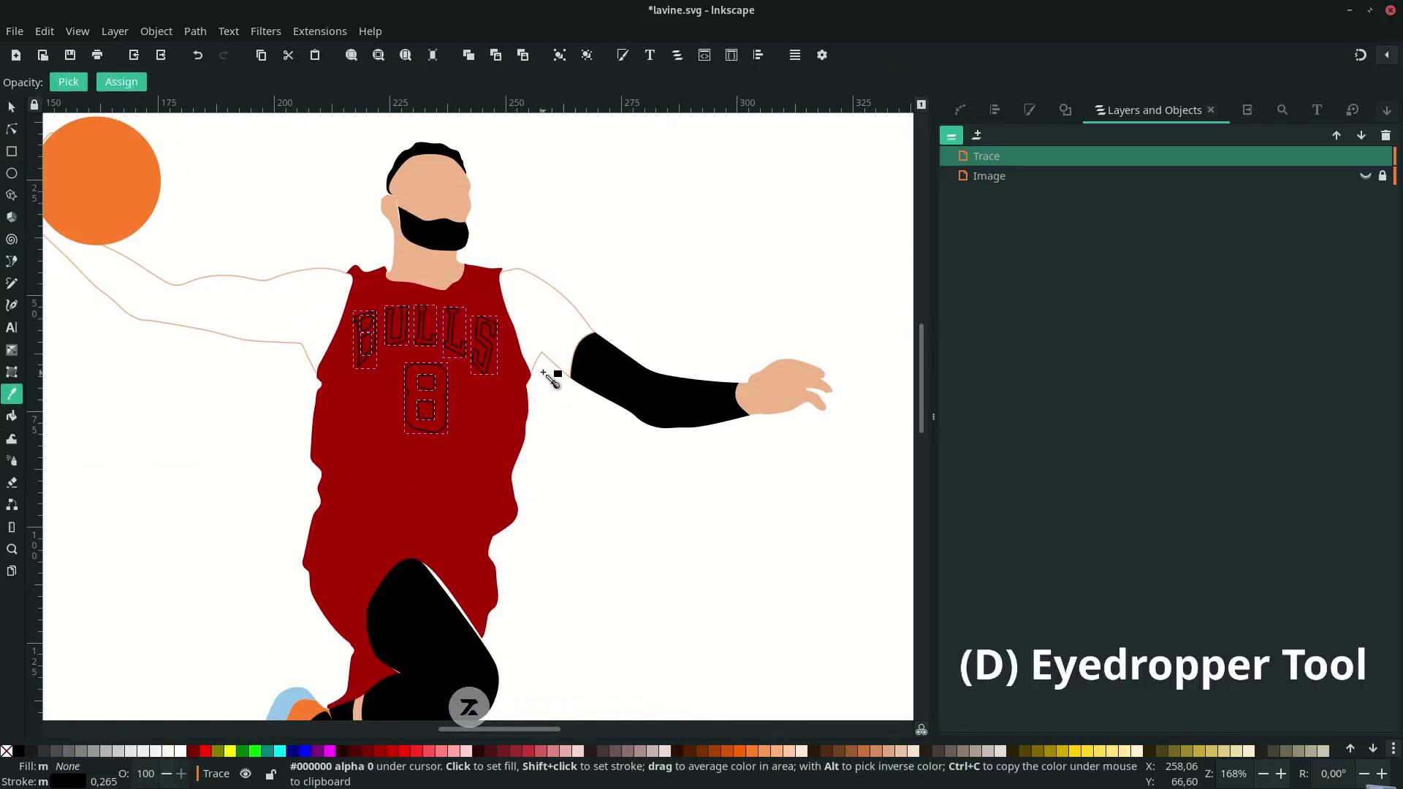
left_click(622, 383)
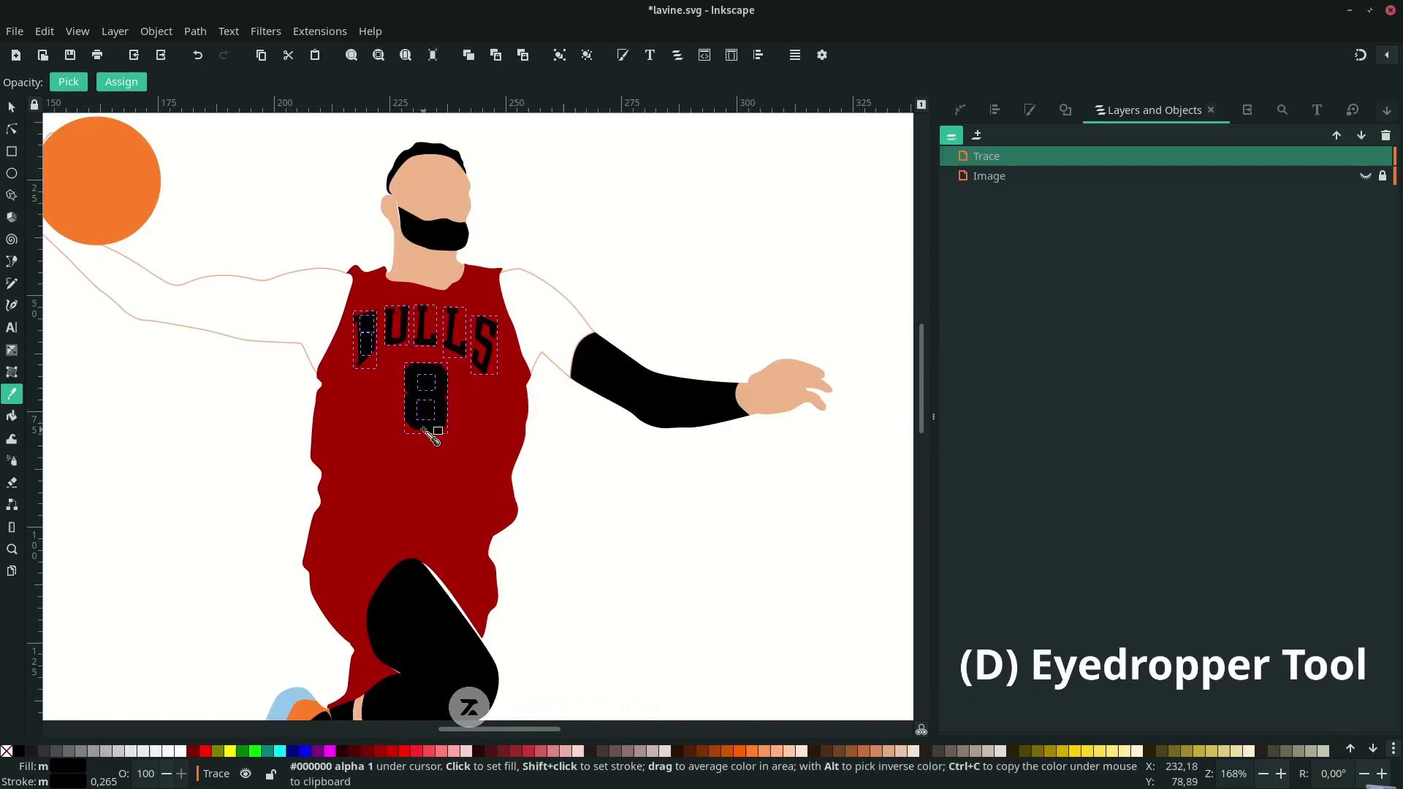
scroll(431, 420, "up", 3)
scroll(416, 402, "up", 1)
scroll(235, 369, "up", 1)
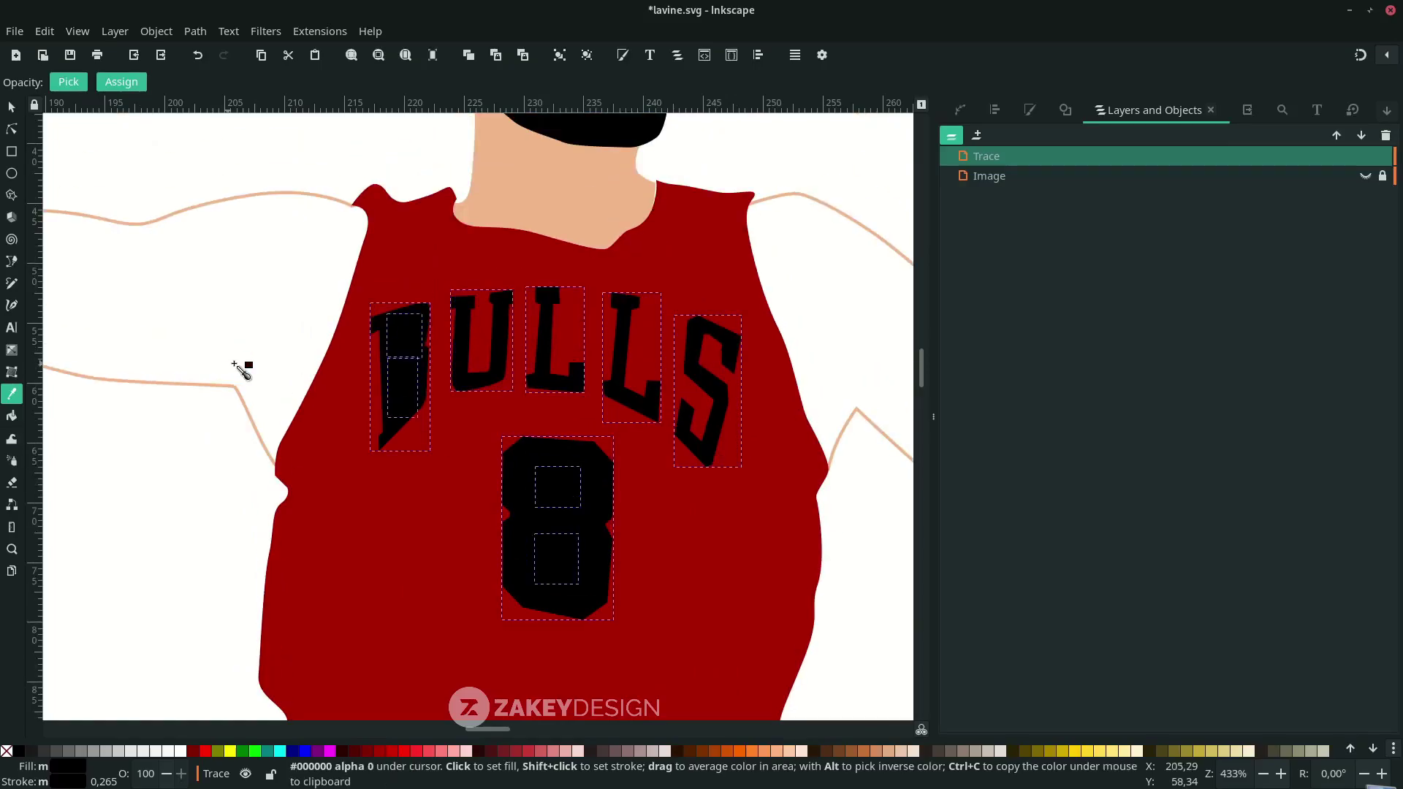
- Cut both inner holes out of the B with Path > Difference
key("Escape")
key("n")
left_click(409, 342)
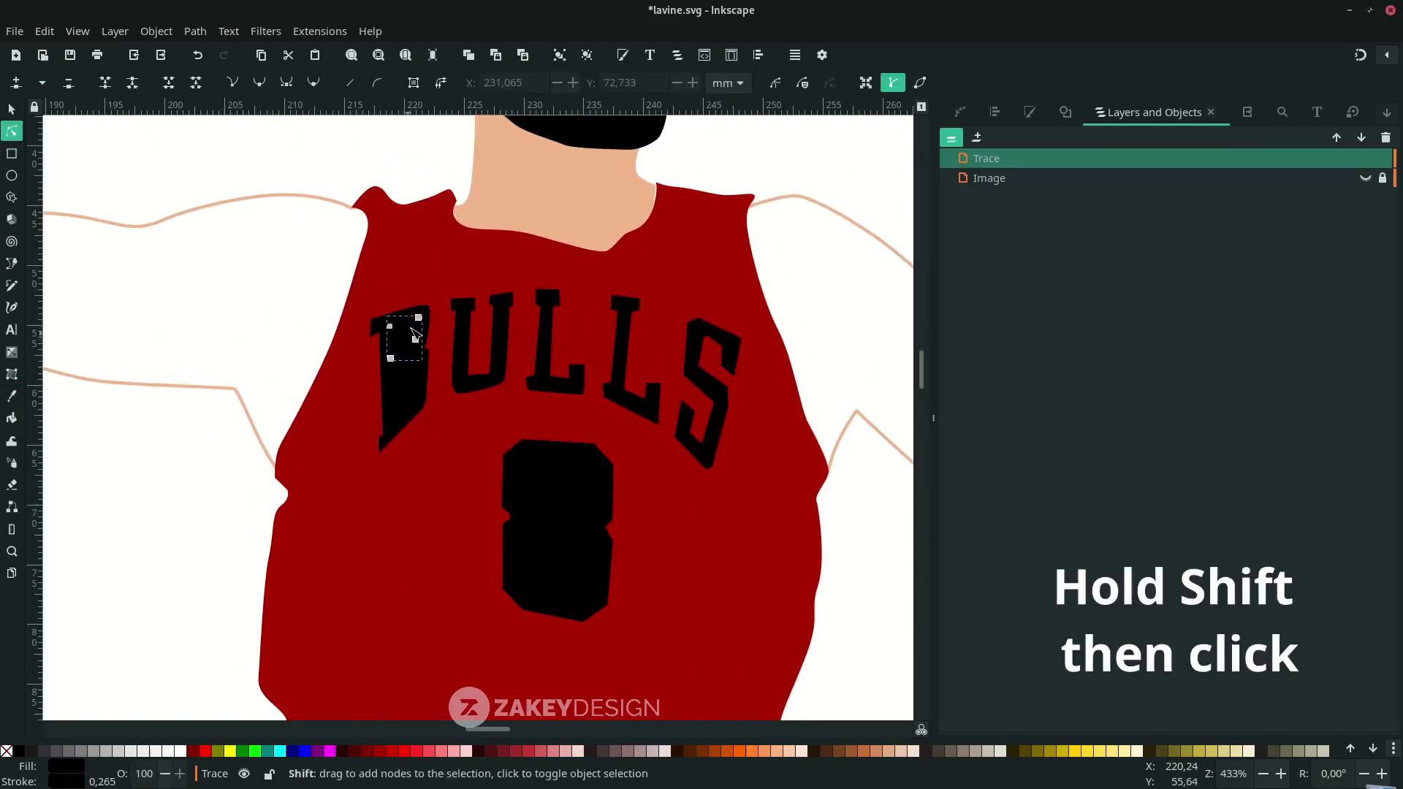
left_click(398, 395, "shift")
left_click(196, 31)
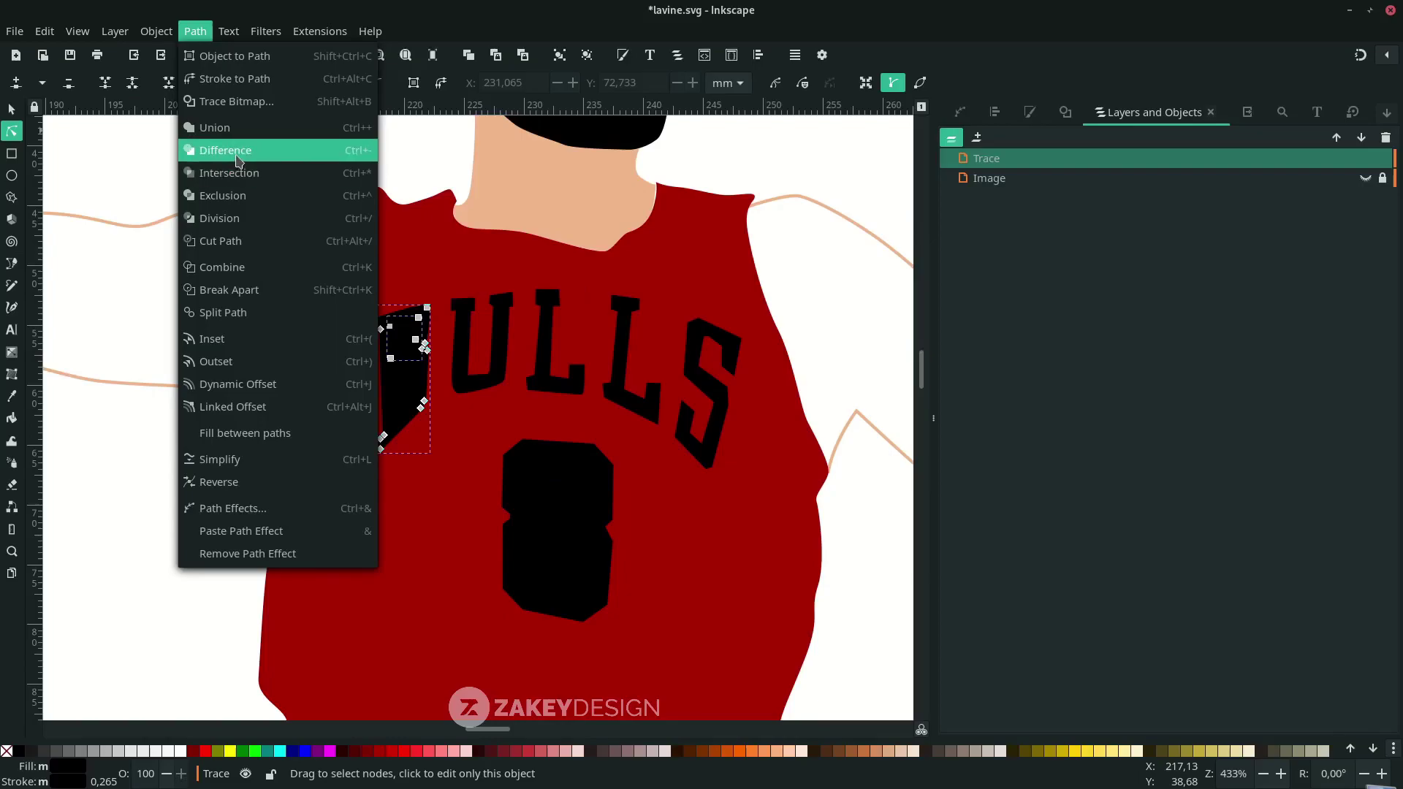
left_click(238, 161)
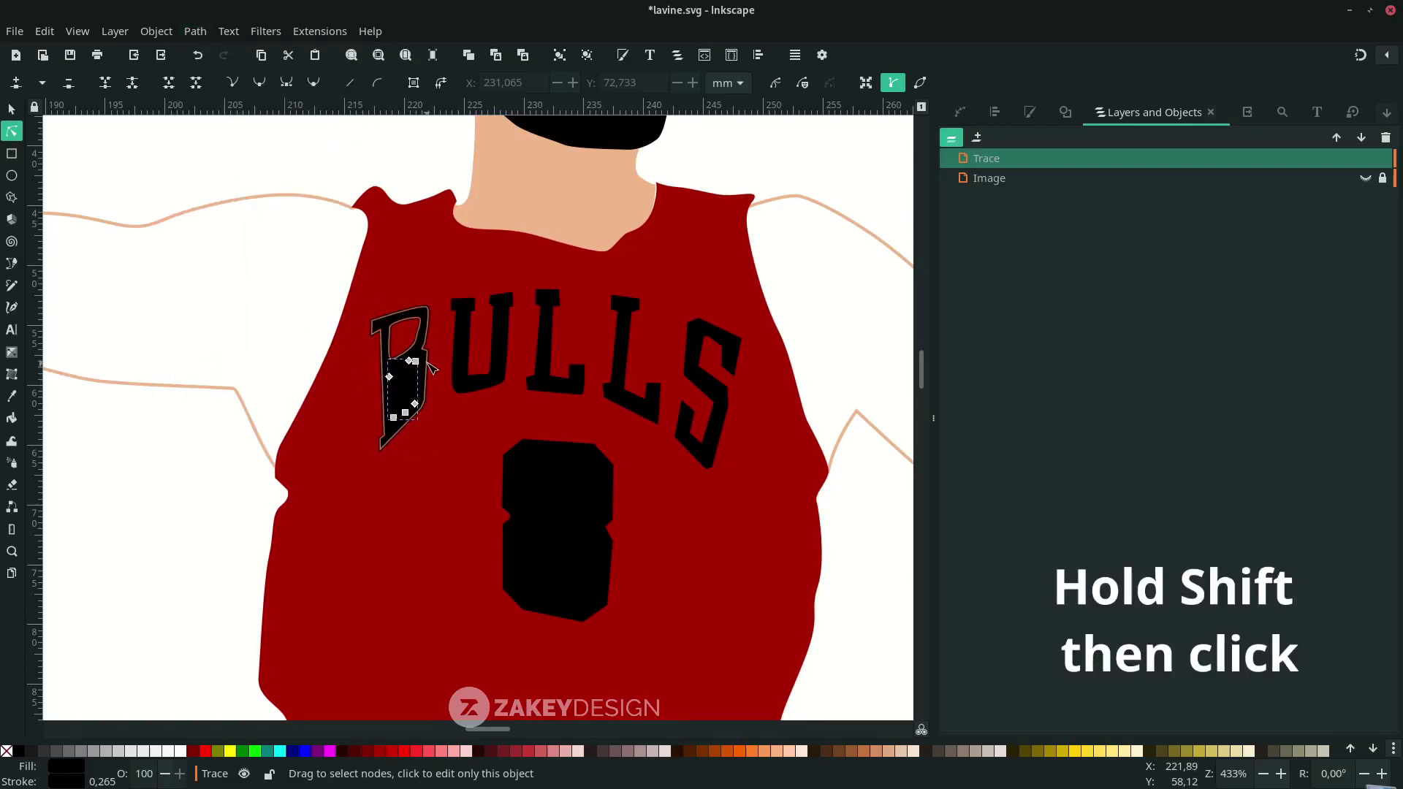
left_click(429, 365, "shift")
left_click(196, 31)
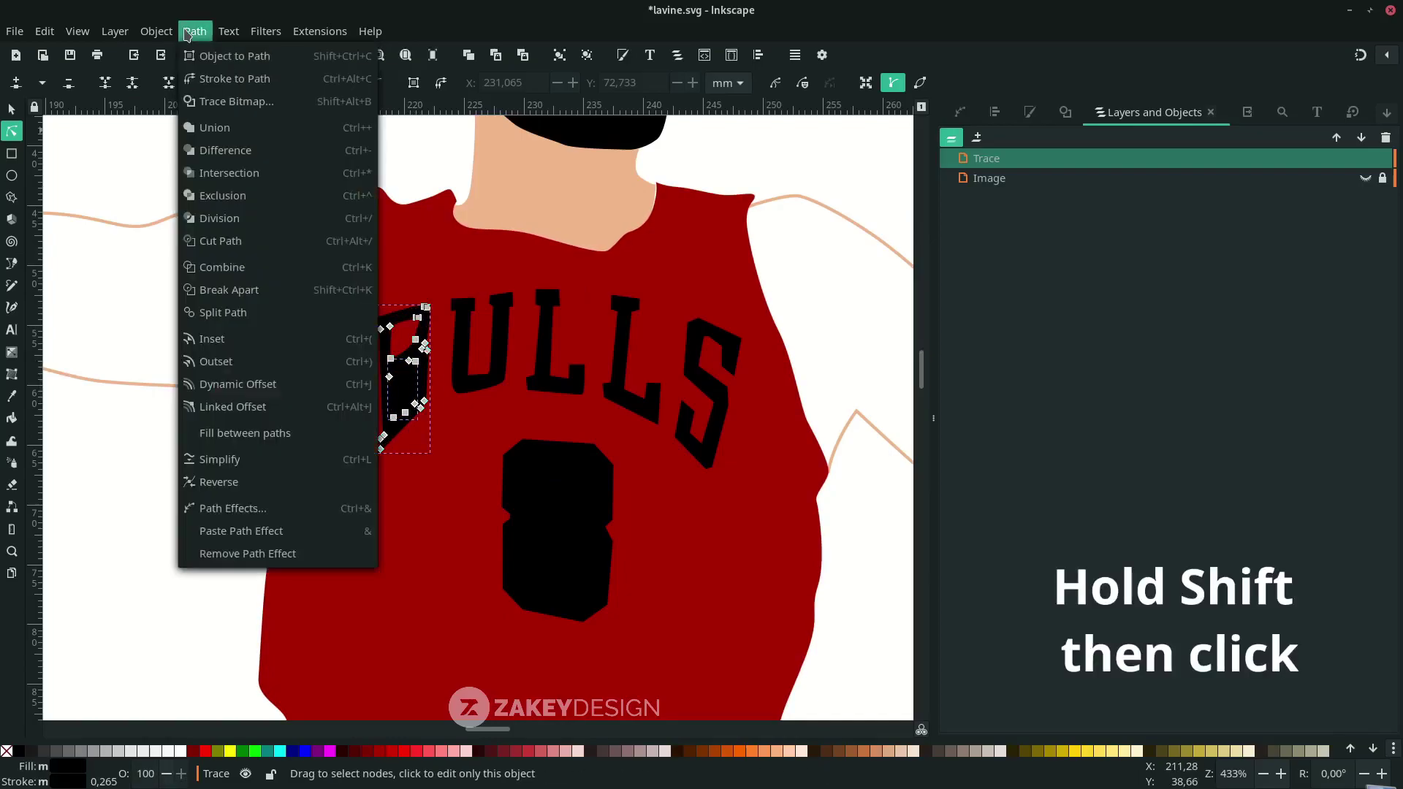
left_click(252, 149)
- Cut the upper and lower holes out of the number 8 with Path > Difference
scroll(491, 517, "right", 3)
left_click(485, 486)
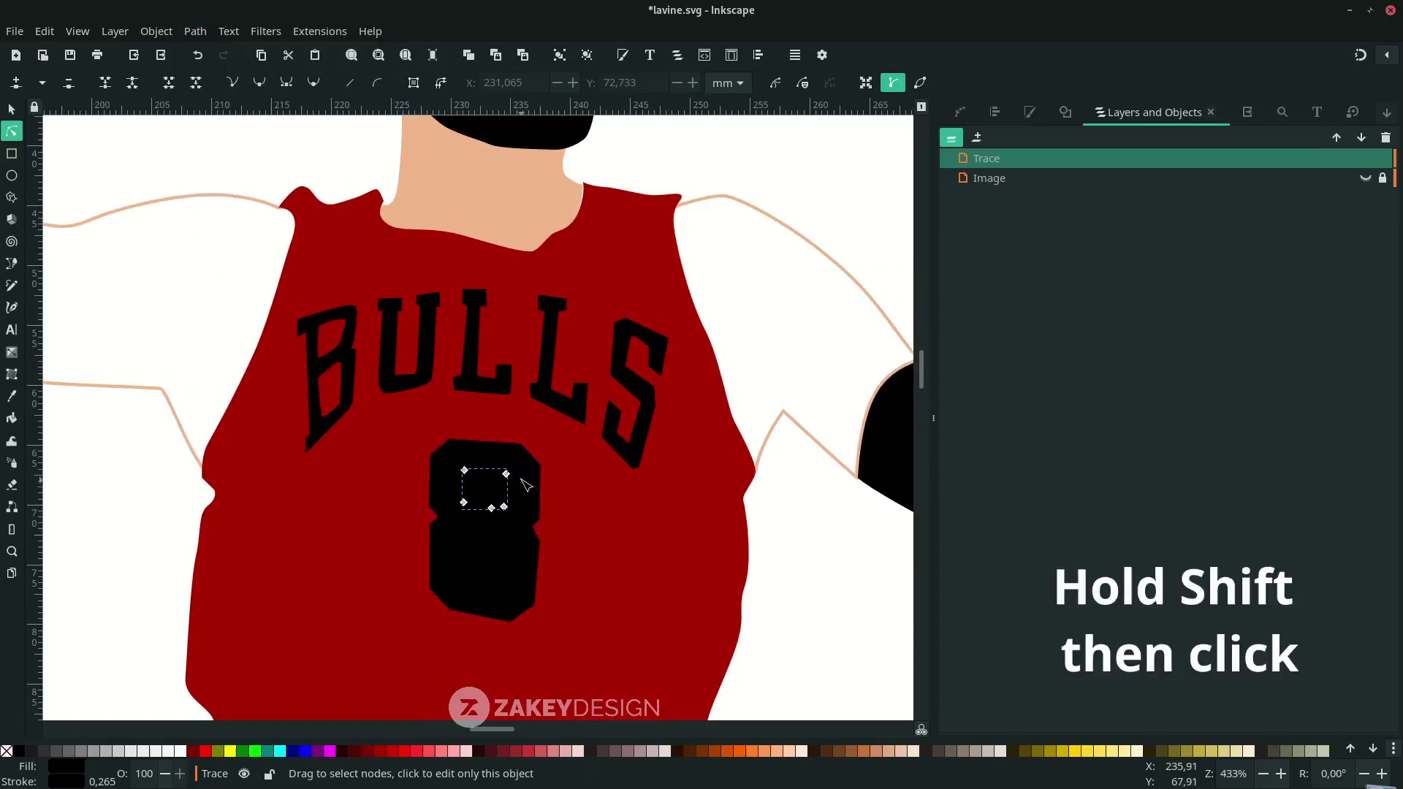
left_click(525, 486, "shift")
left_click(195, 31)
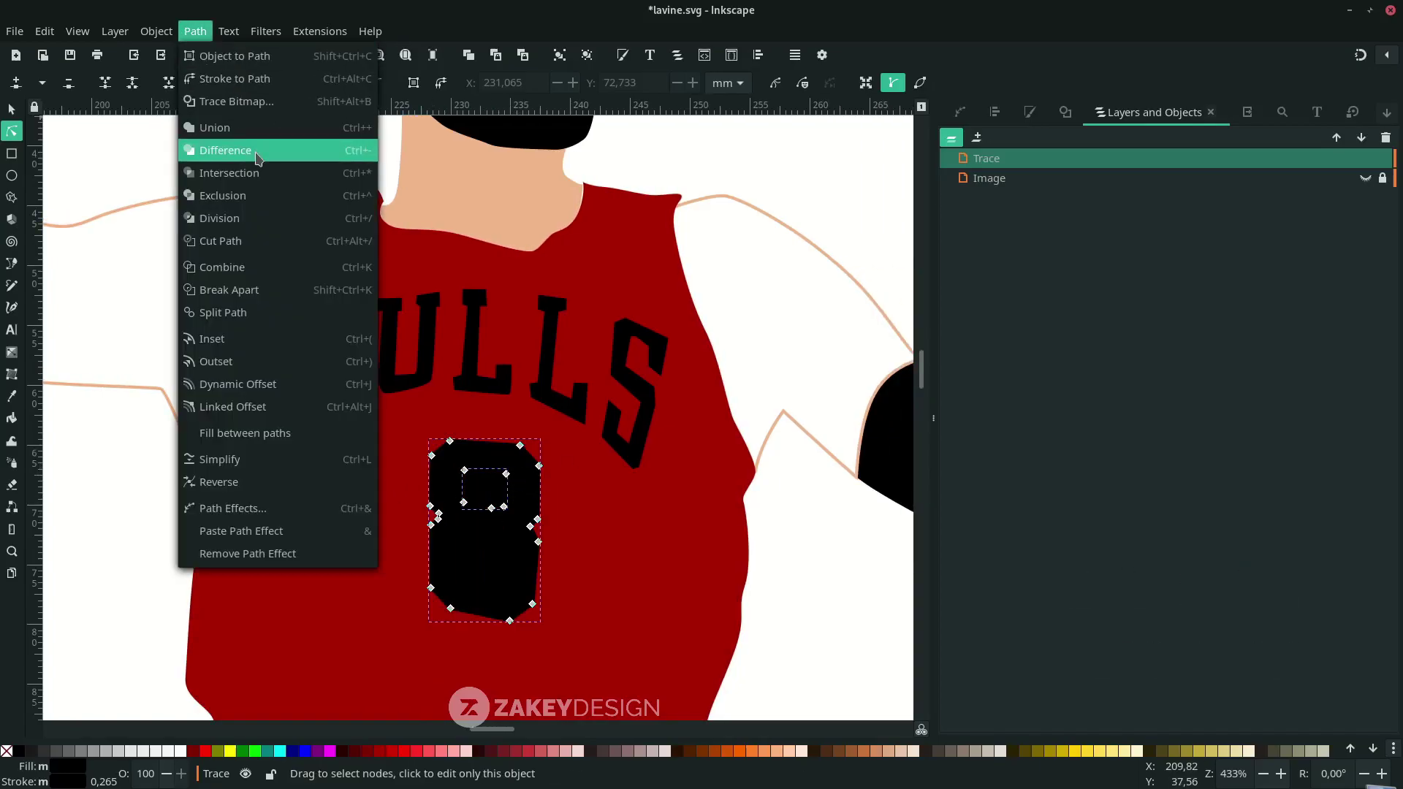
left_click(257, 158)
left_click(478, 564)
left_click(525, 567, "shift")
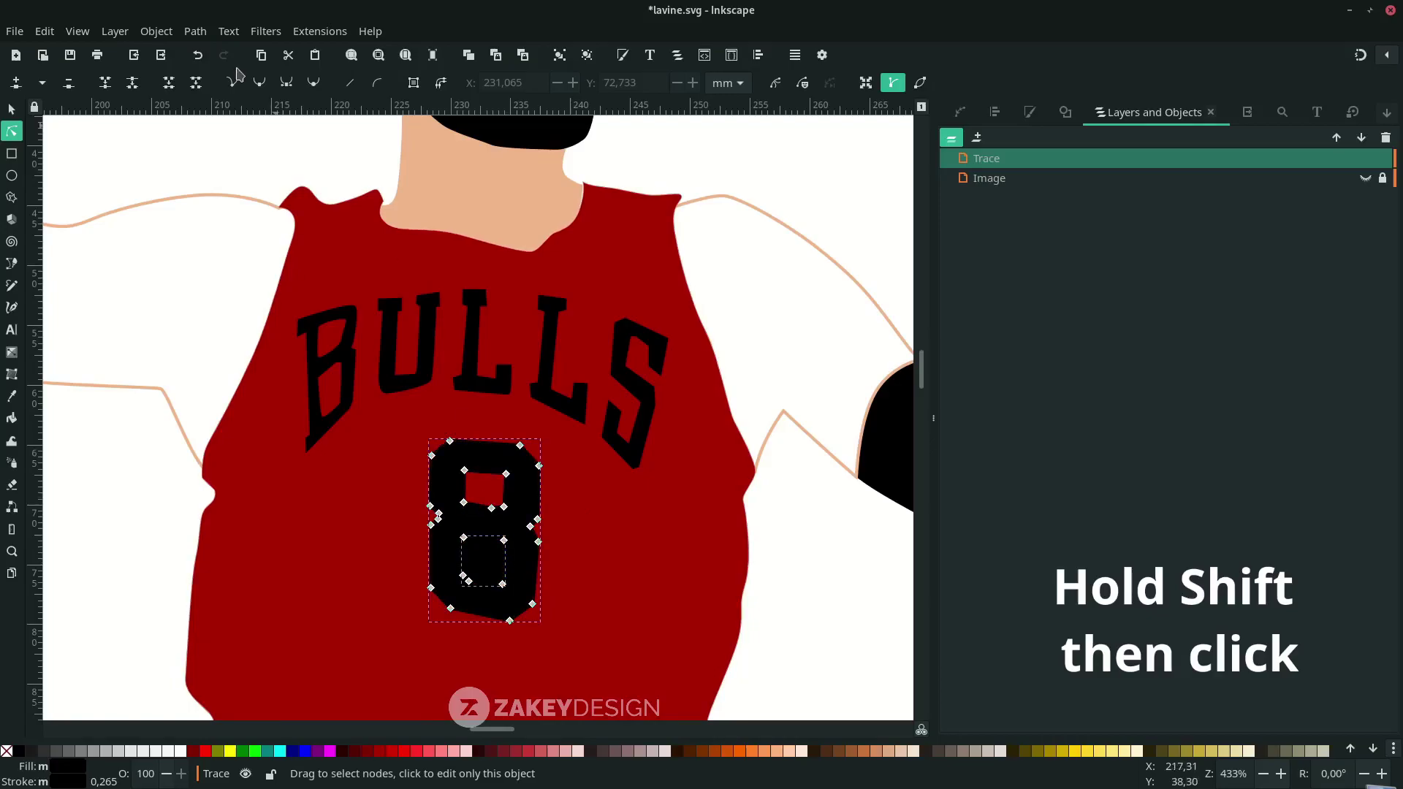
left_click(195, 31)
left_click(272, 151)
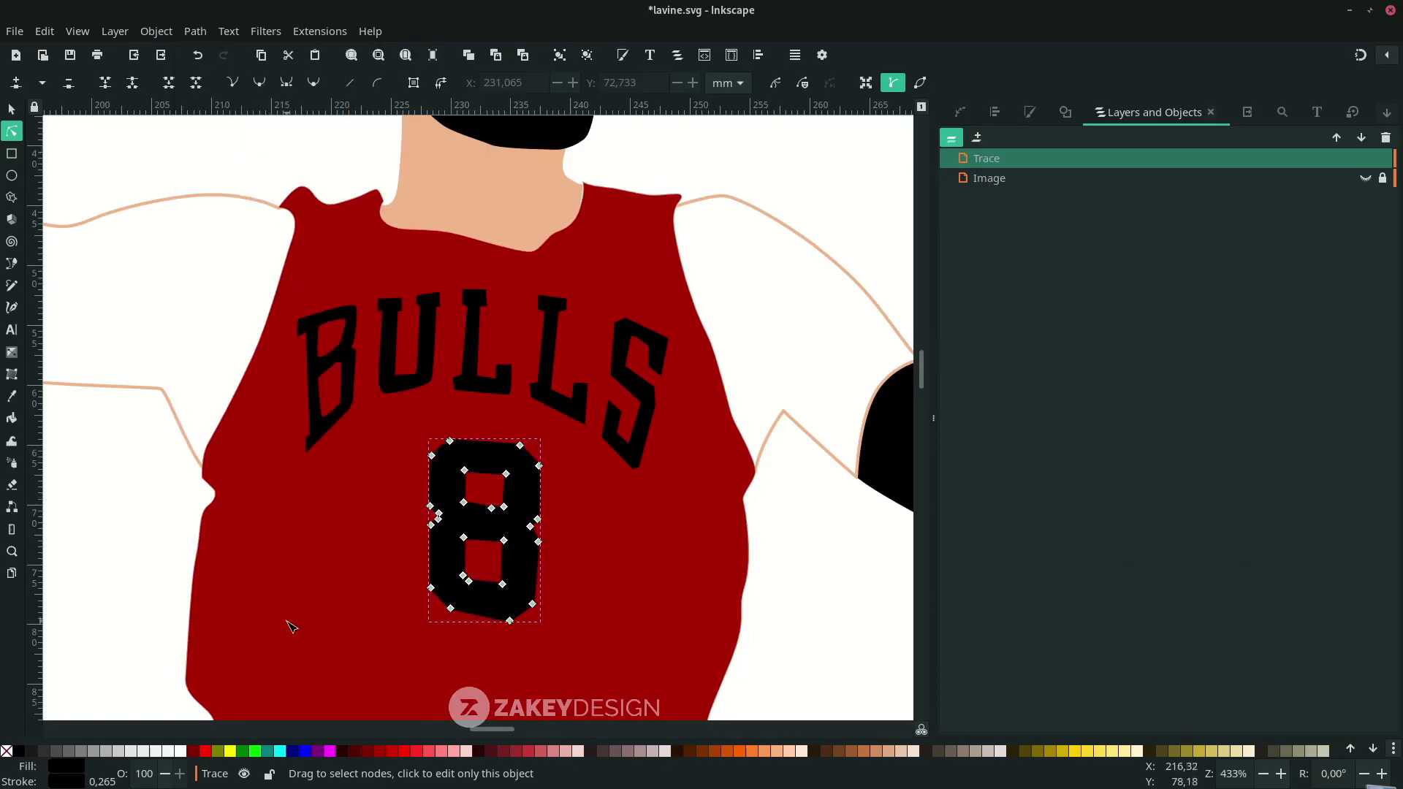
scroll(290, 626, "down", 3)
key("Escape")
- Give all the BULLS and 8 lettering a white outline
left_click_drag(784, 622, 216, 196)
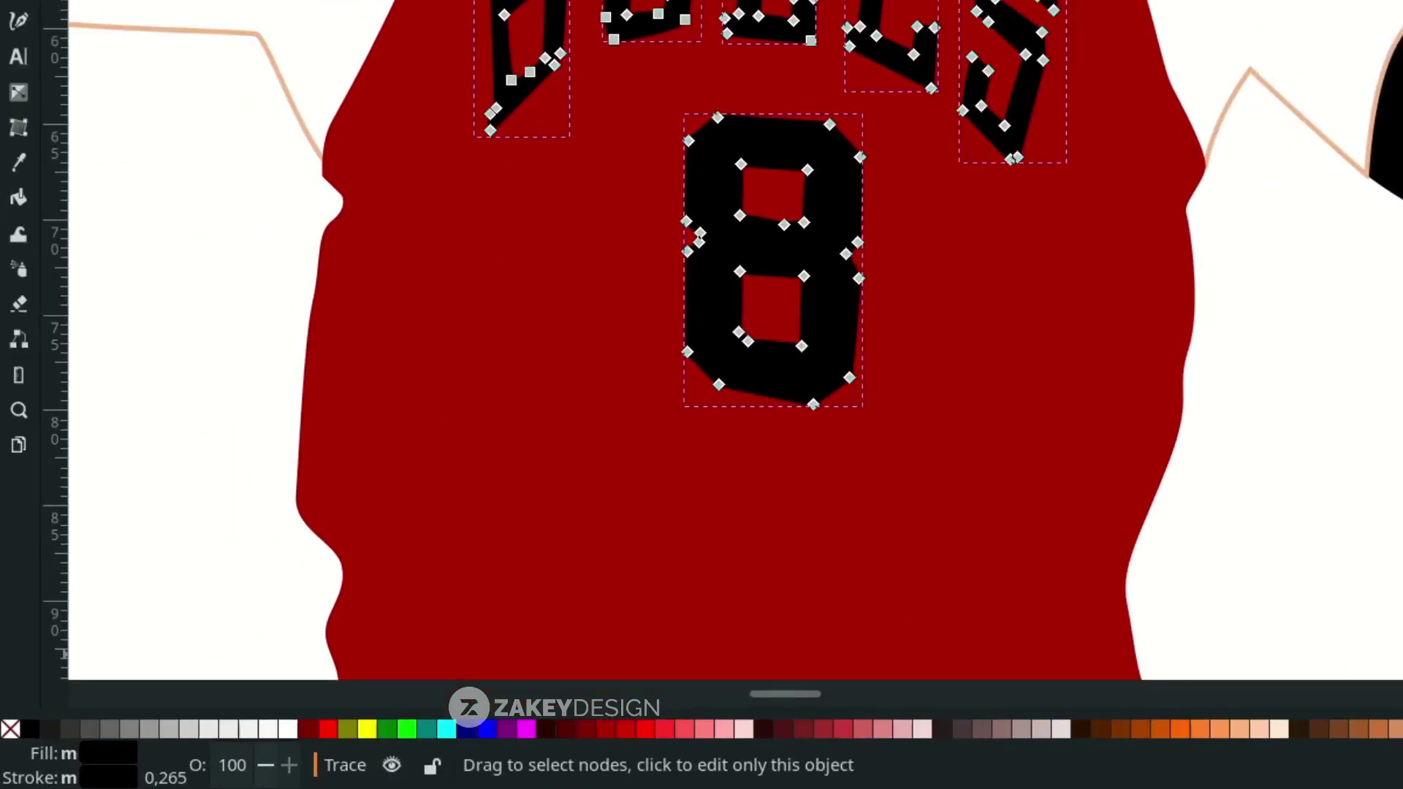
right_click(109, 780)
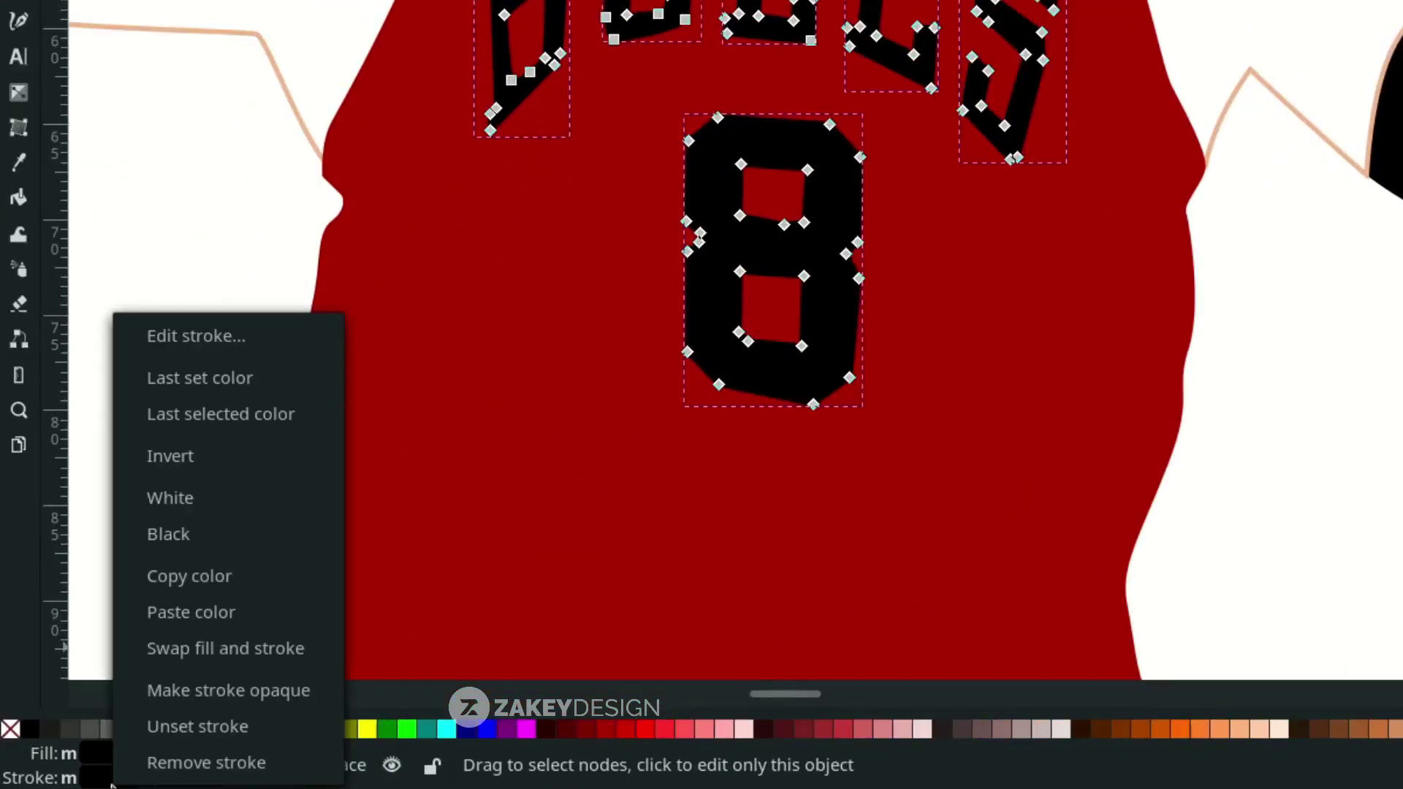
left_click(253, 504)
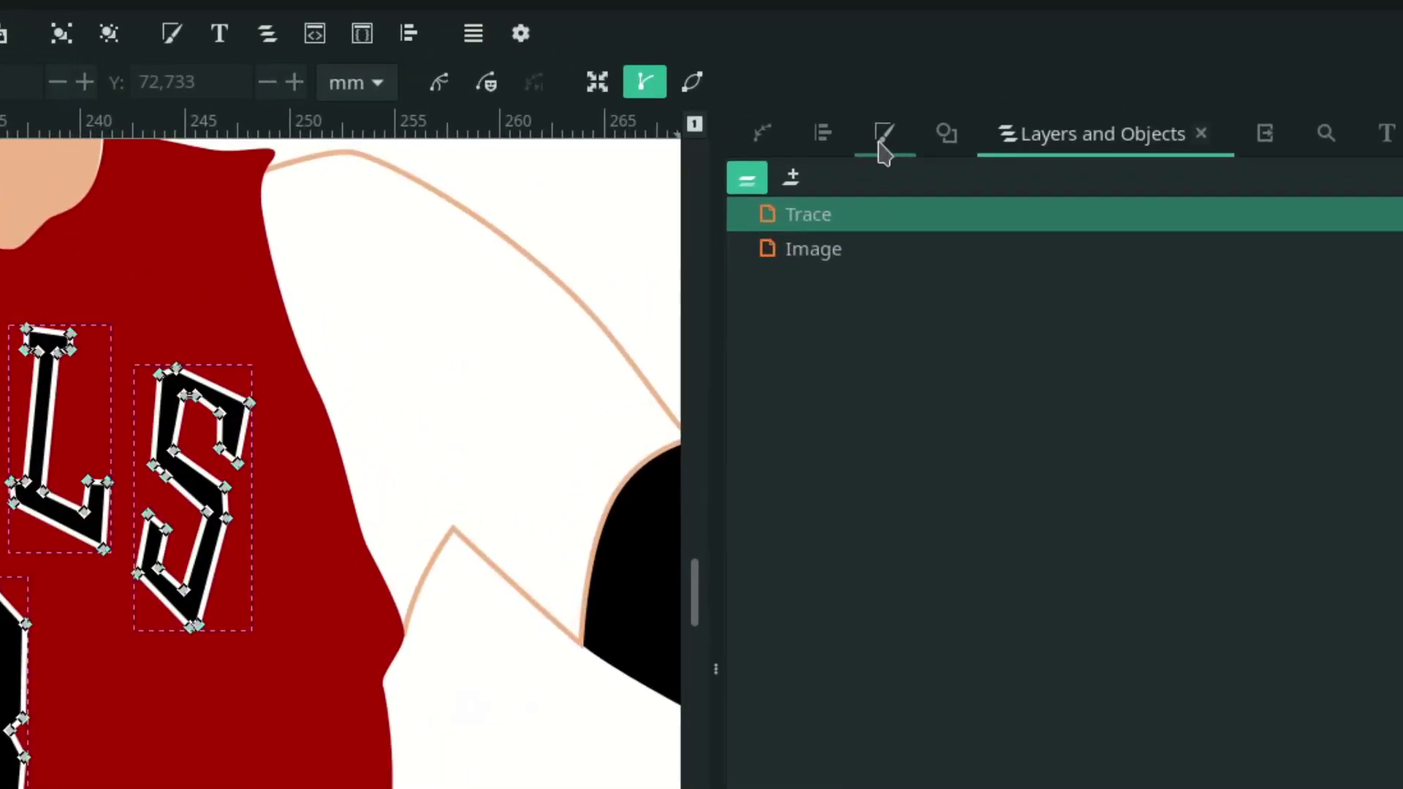
- Set the lettering's stroke width to 3 px in Fill and Stroke
left_click(1029, 121)
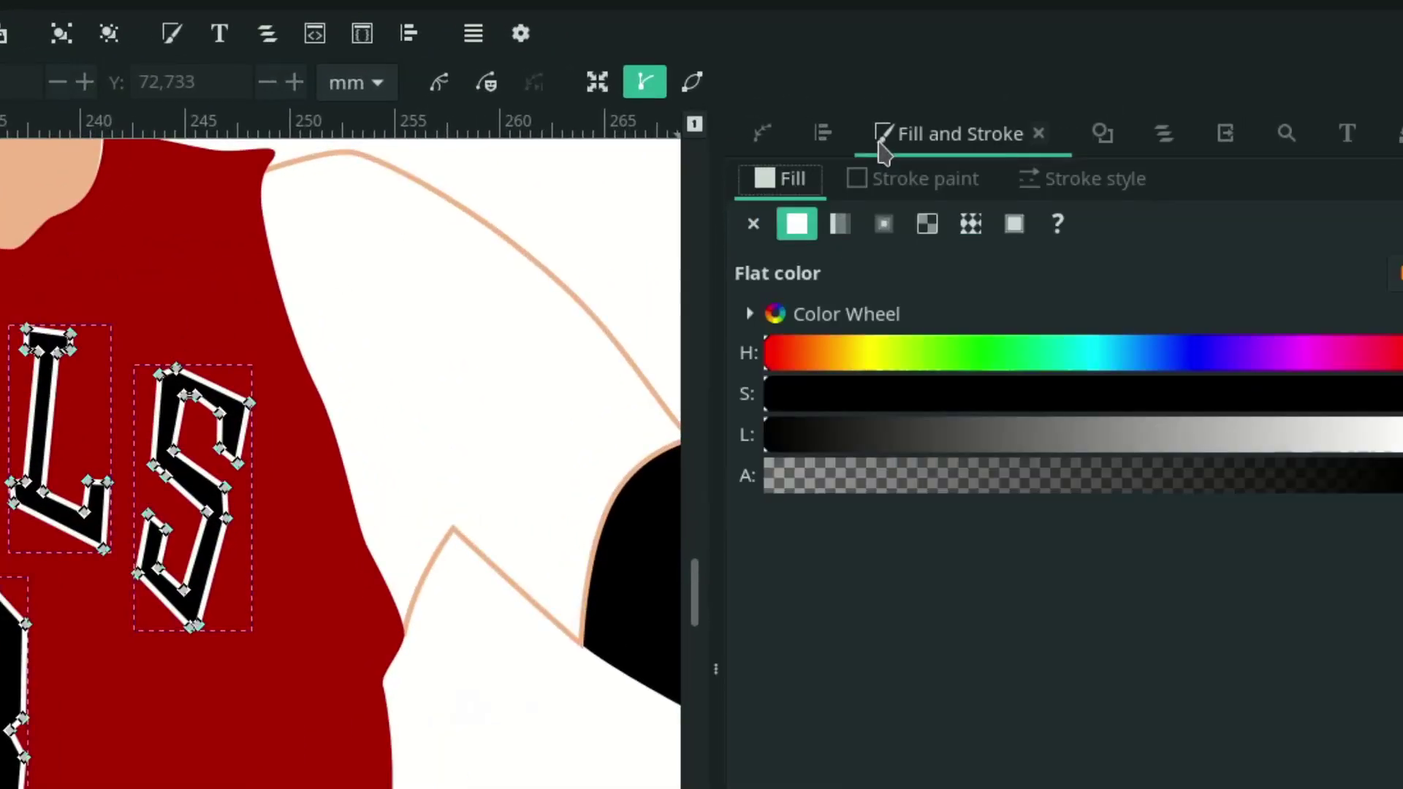
left_click(1038, 181)
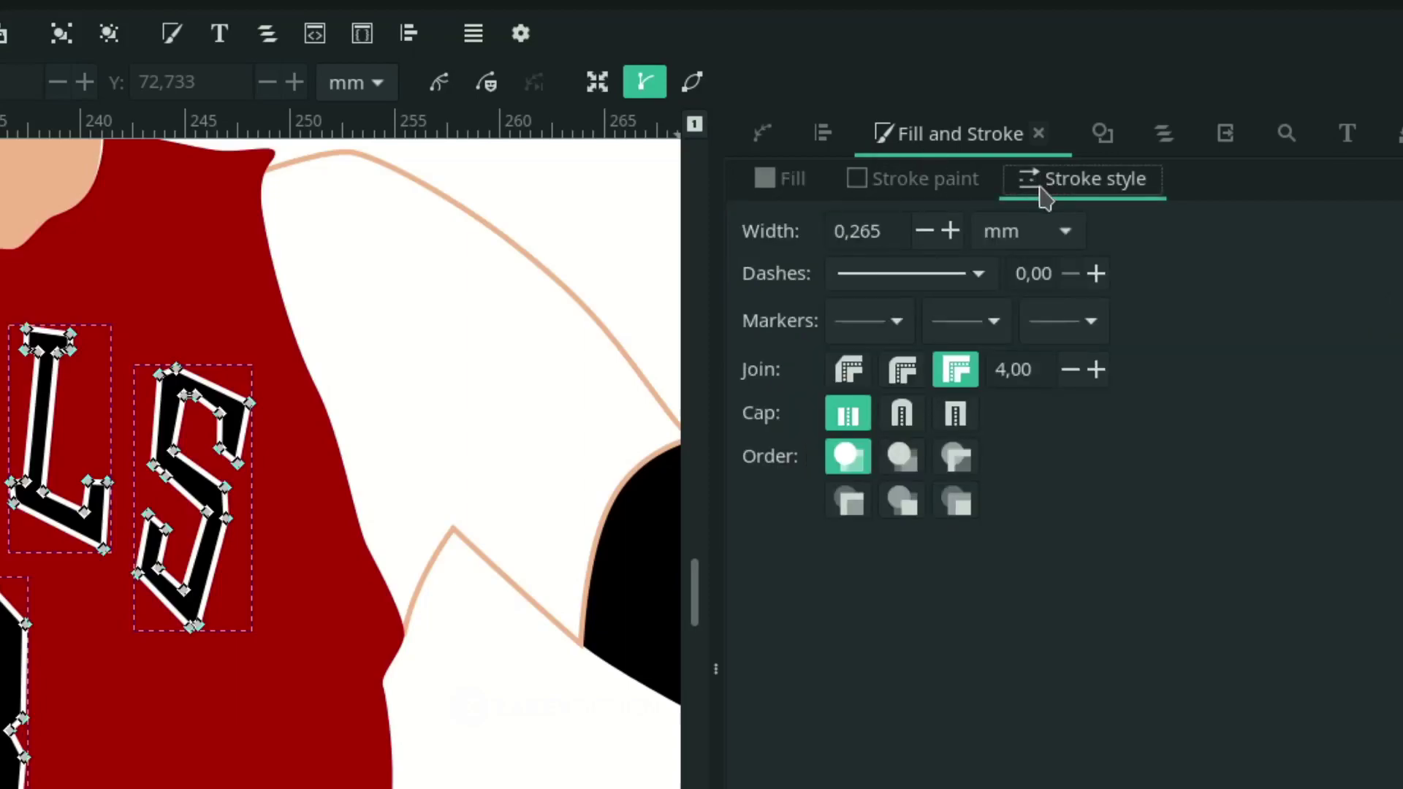
left_click(1003, 232)
left_click(994, 278)
left_click(848, 231)
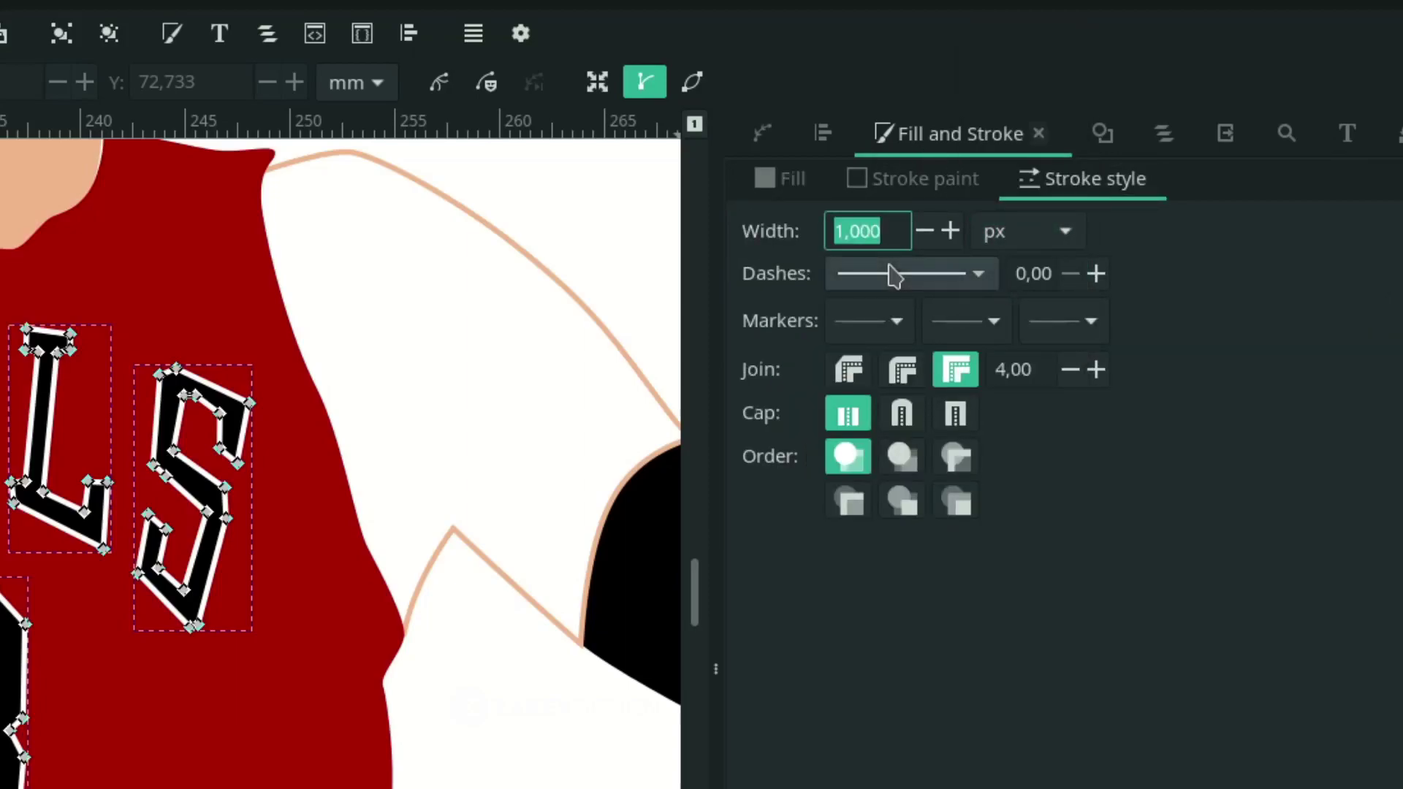
type("3")
key("Return")
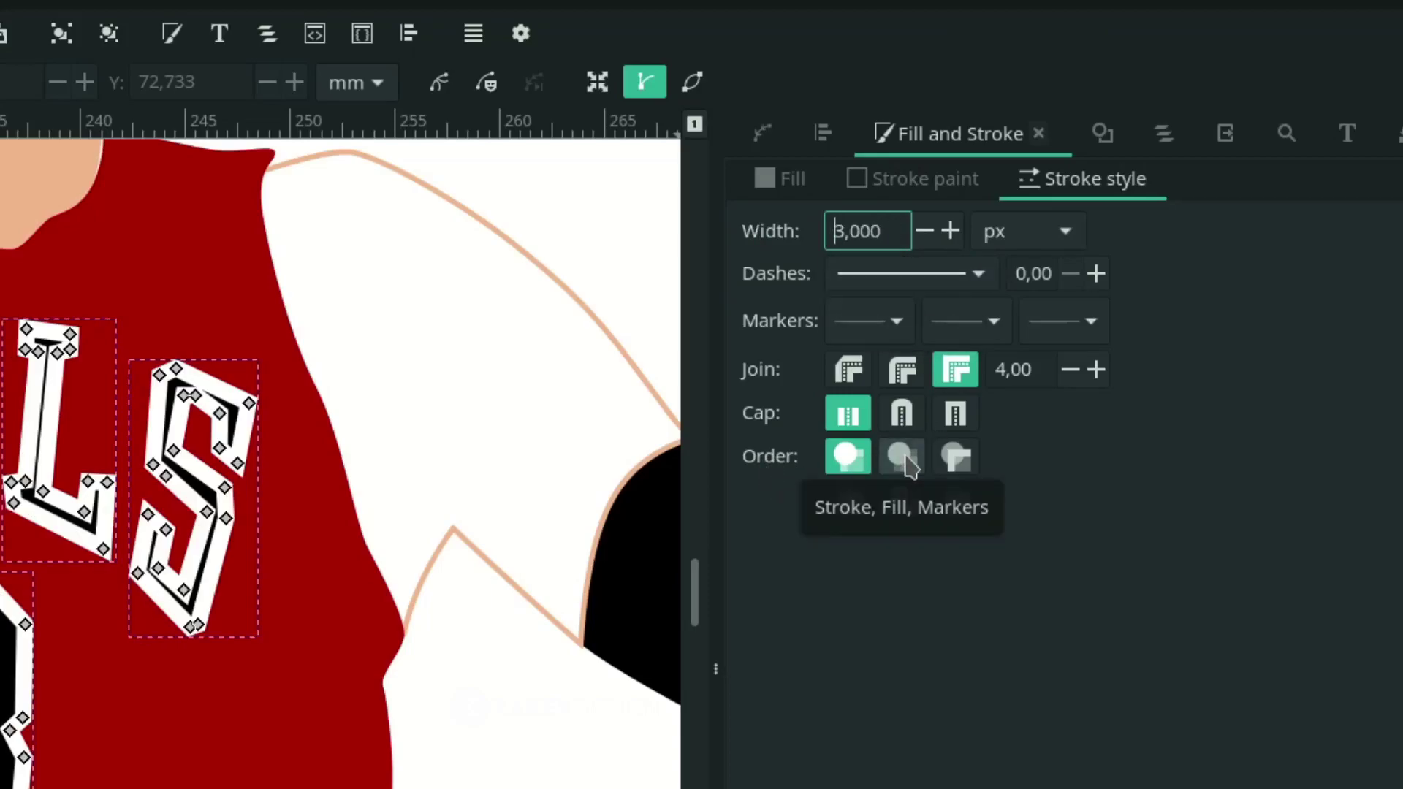
- Draw the stroke behind the fill and adjust the width to 3.6
left_click(909, 464)
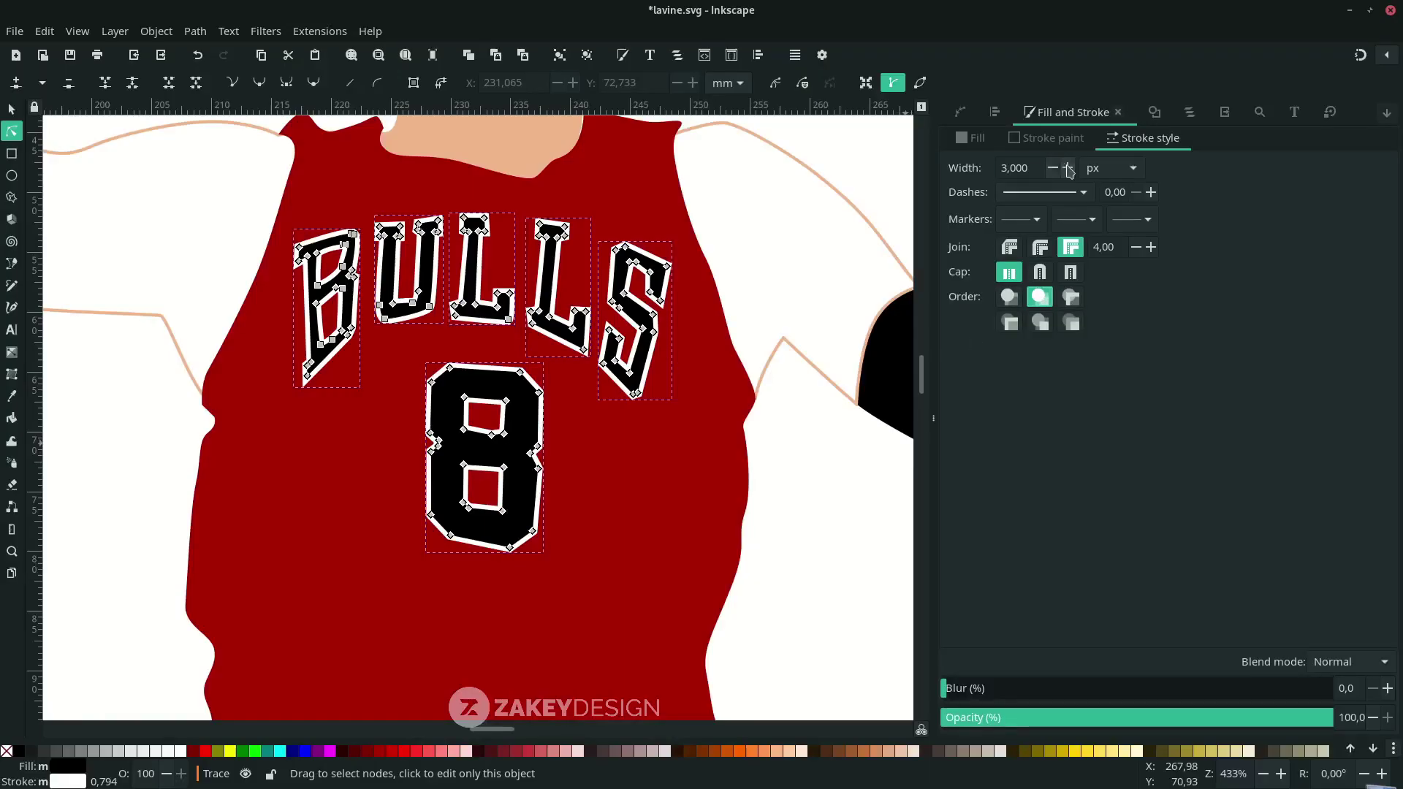
left_click(1067, 168)
left_click(818, 546)
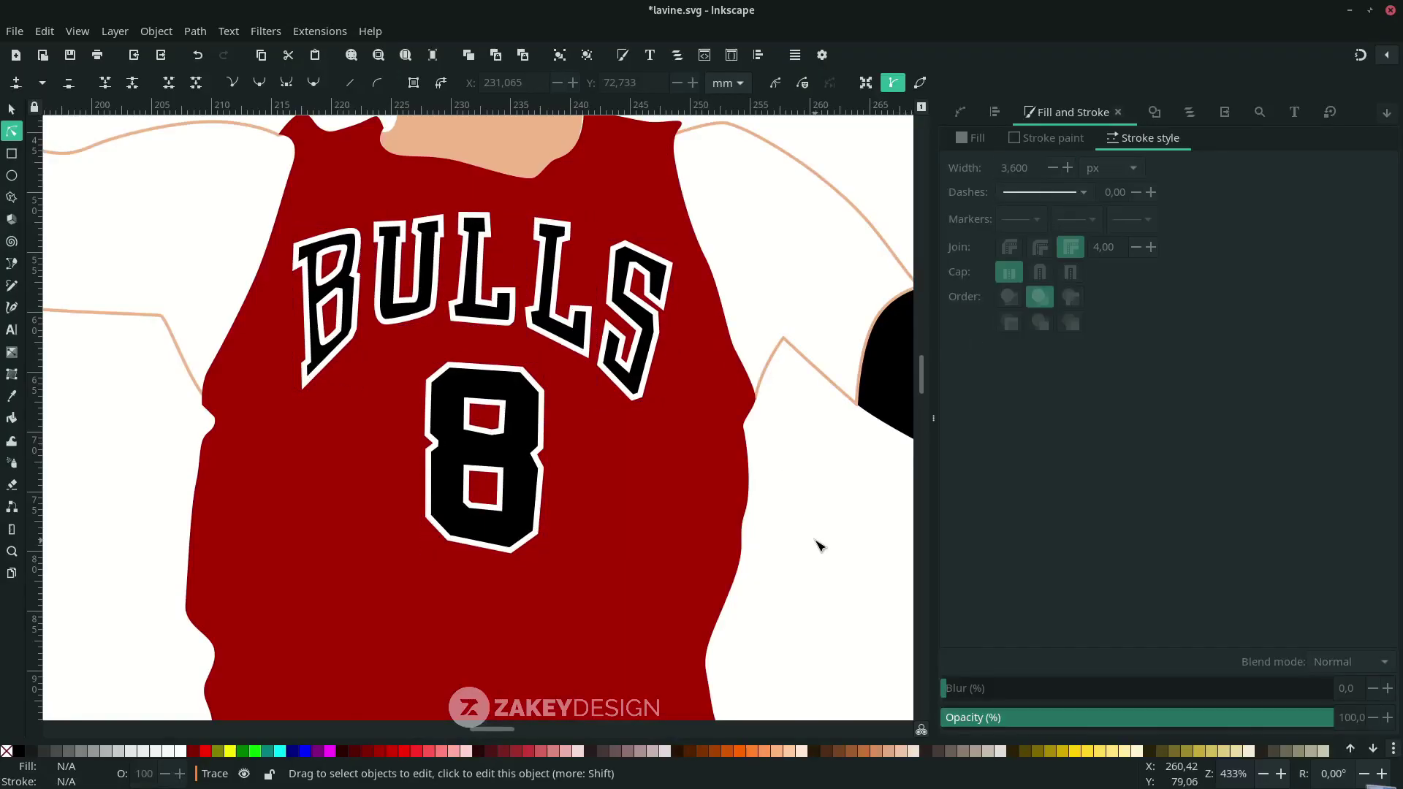
scroll(795, 548, "down", 2, "ctrl")
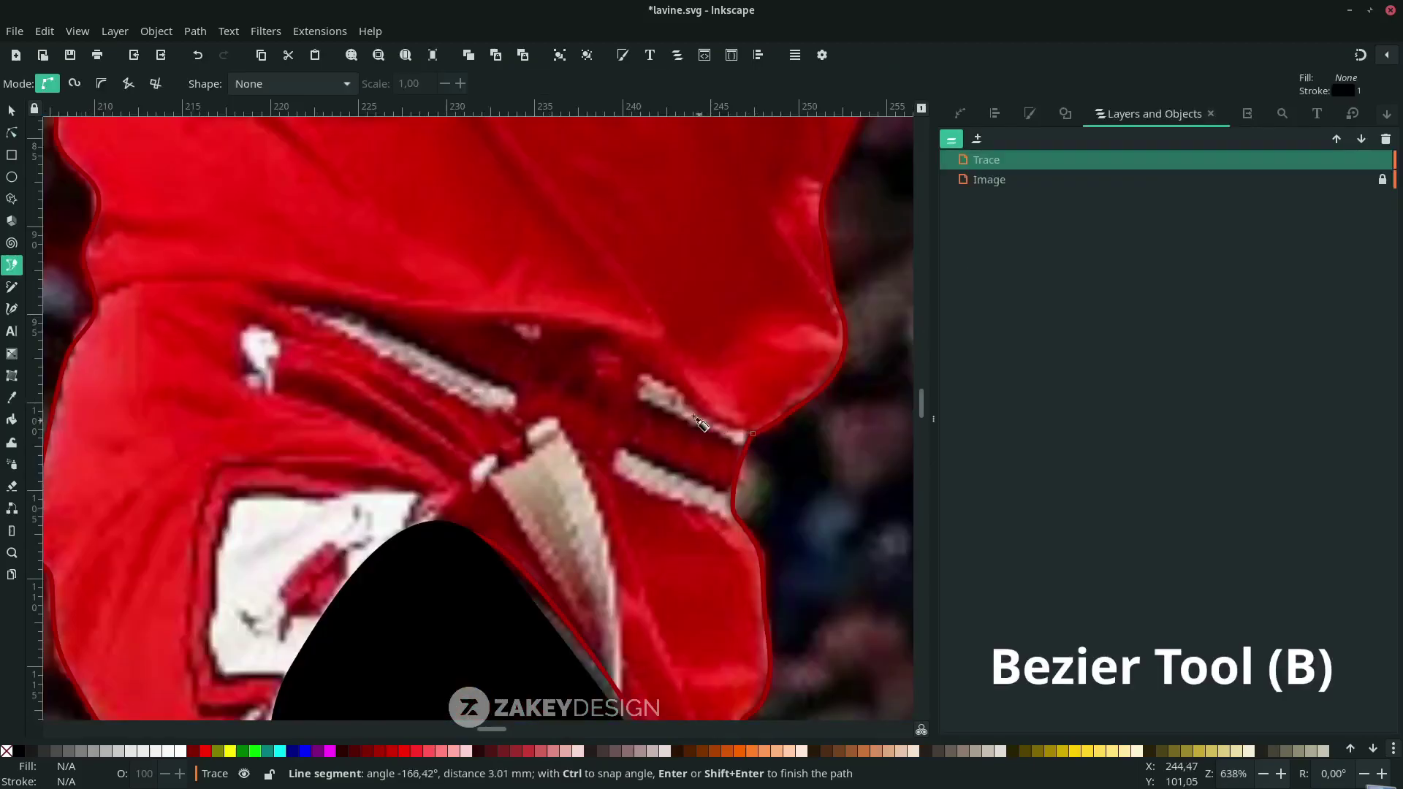
- Trace and close a curved white stripe shape along the waistband's zipper edge
left_click_drag(287, 303, 226, 272)
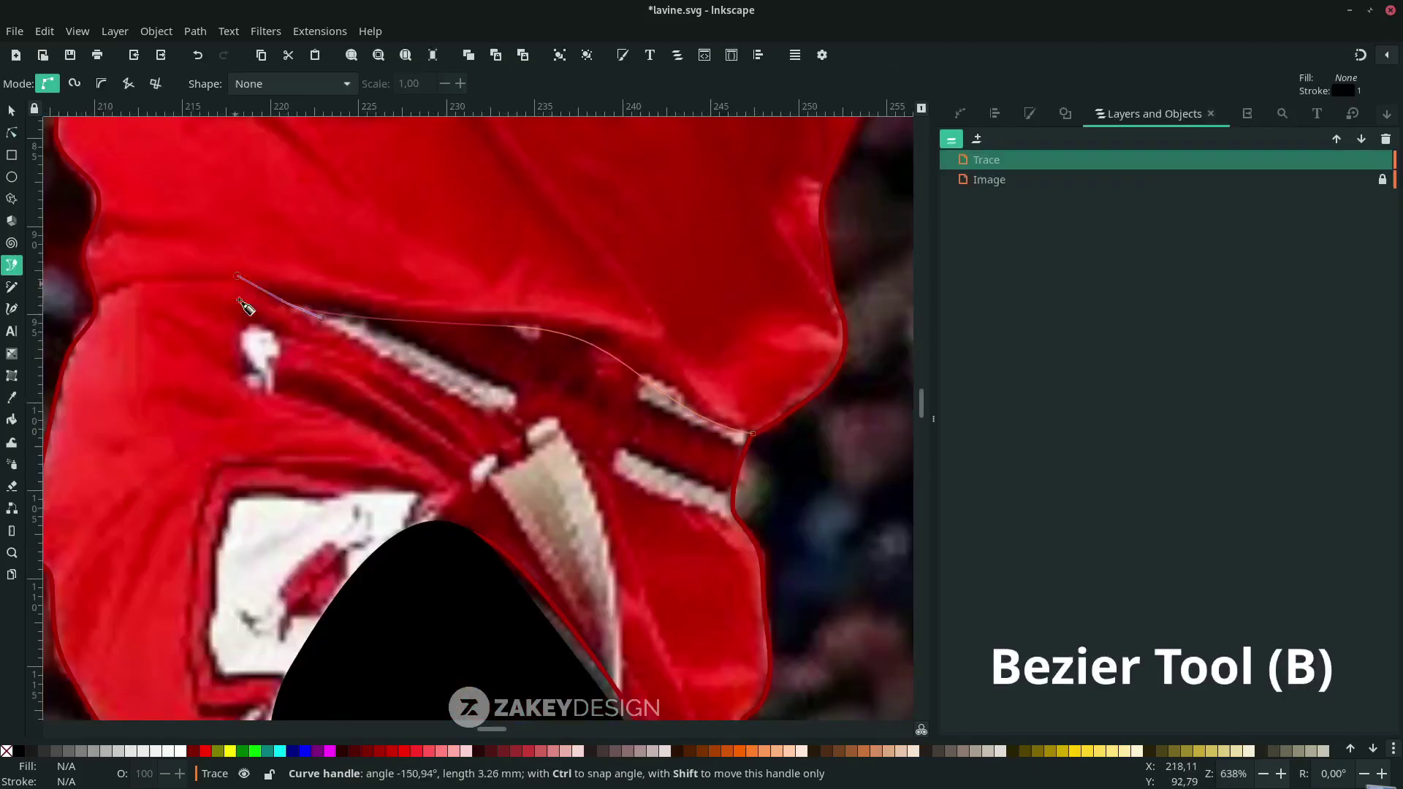
left_click_drag(525, 426, 537, 437)
left_click_drag(680, 505, 709, 511)
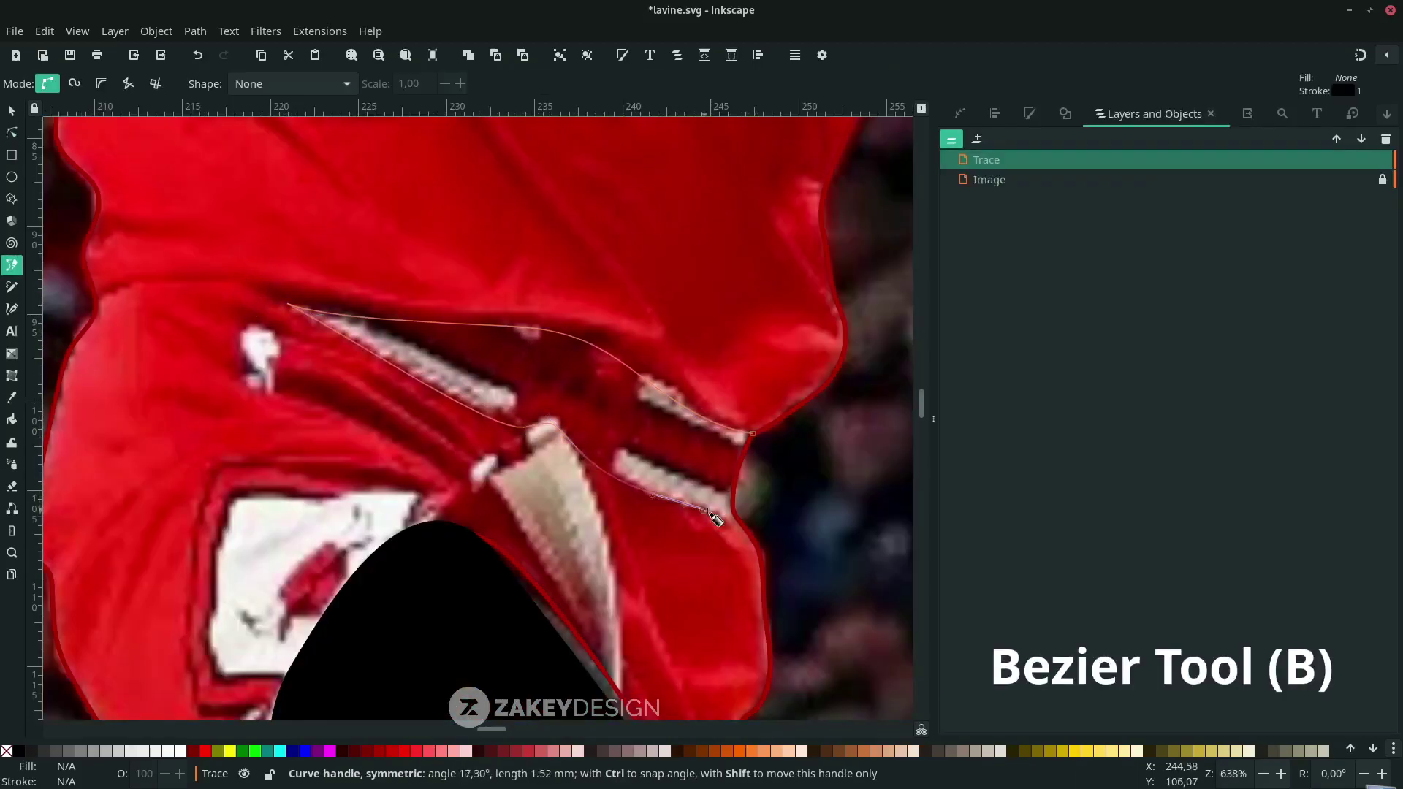
left_click_drag(787, 360, 764, 375)
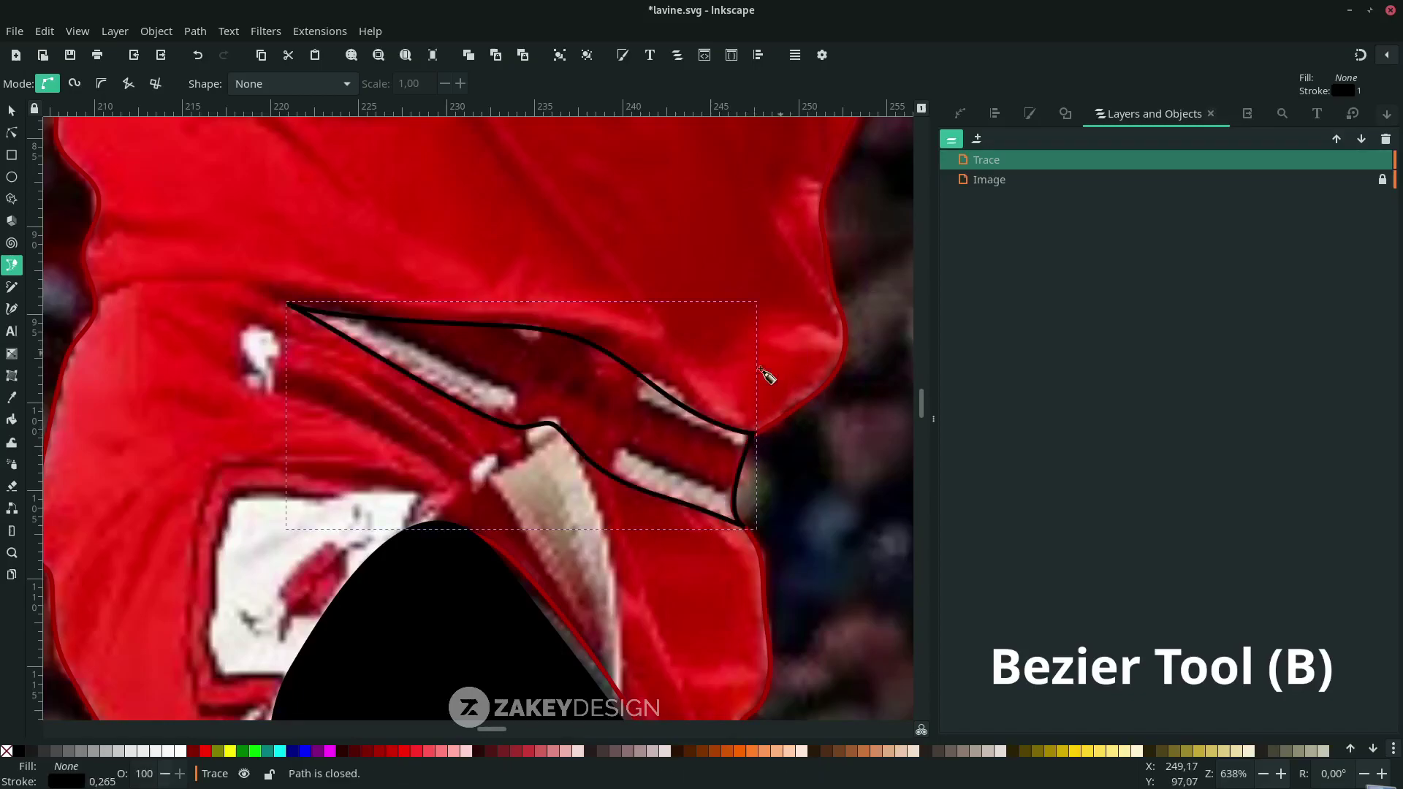
- Trace closed waistband and pocket shapes, filling the pocket white with the dropper
left_click(745, 444)
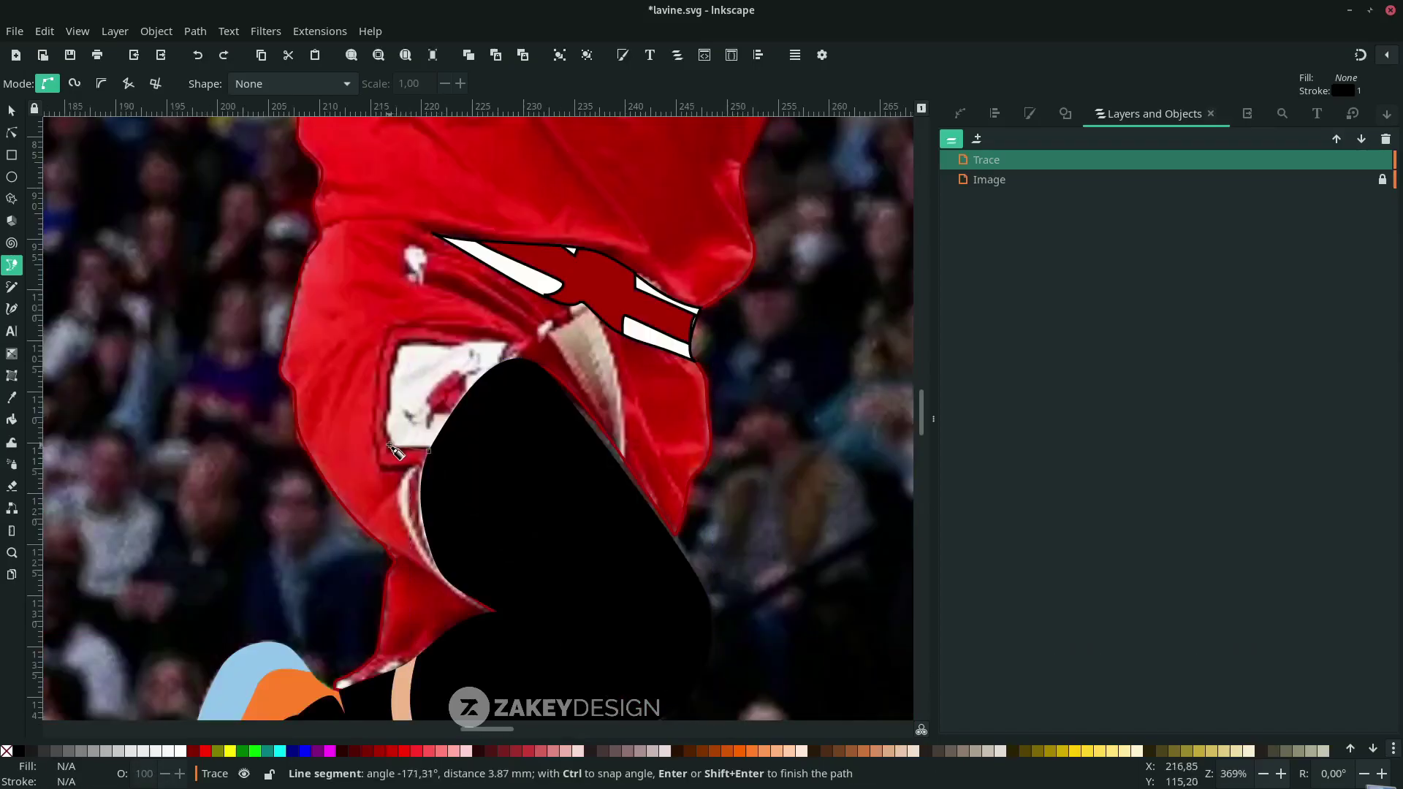
left_click(434, 454)
scroll(495, 380, "right", 3)
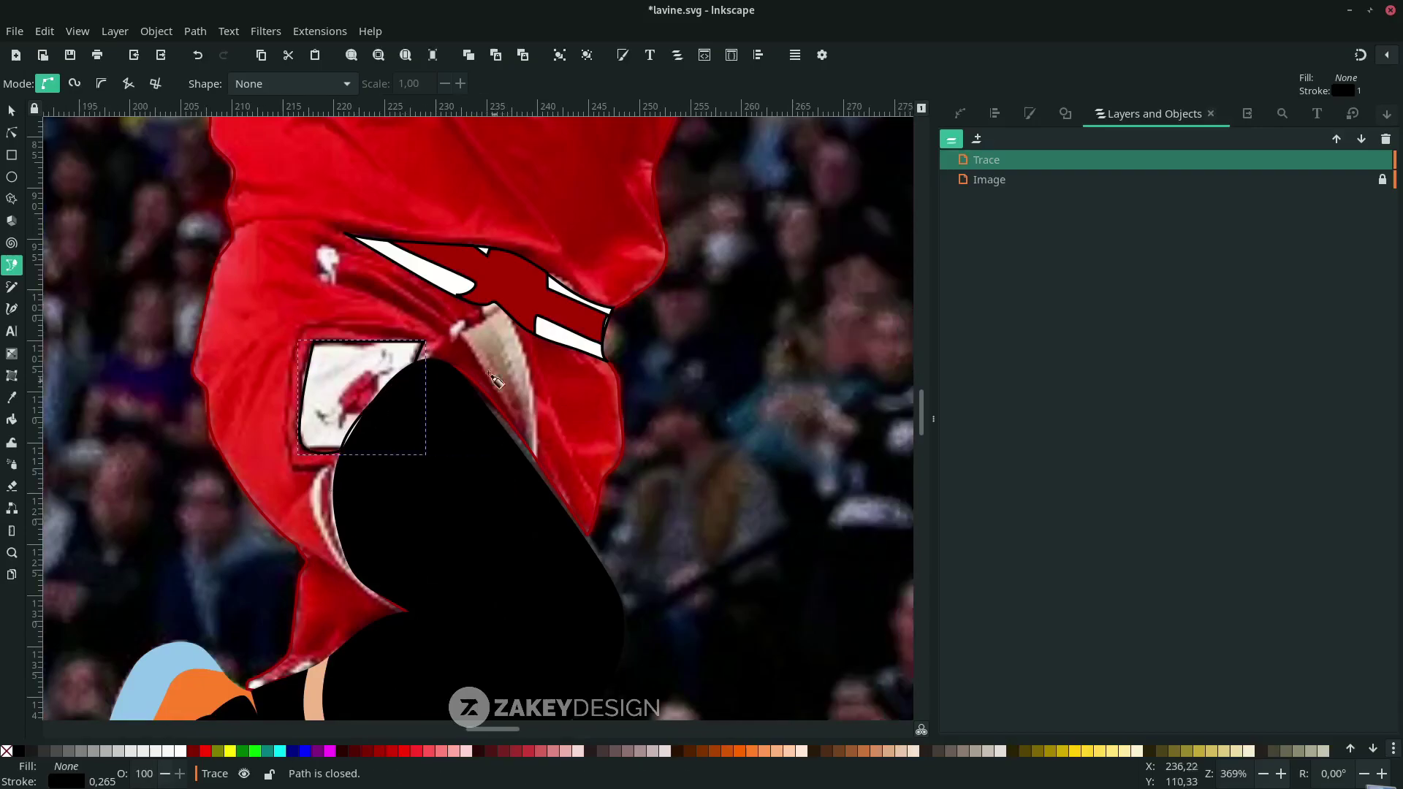
left_click(459, 338)
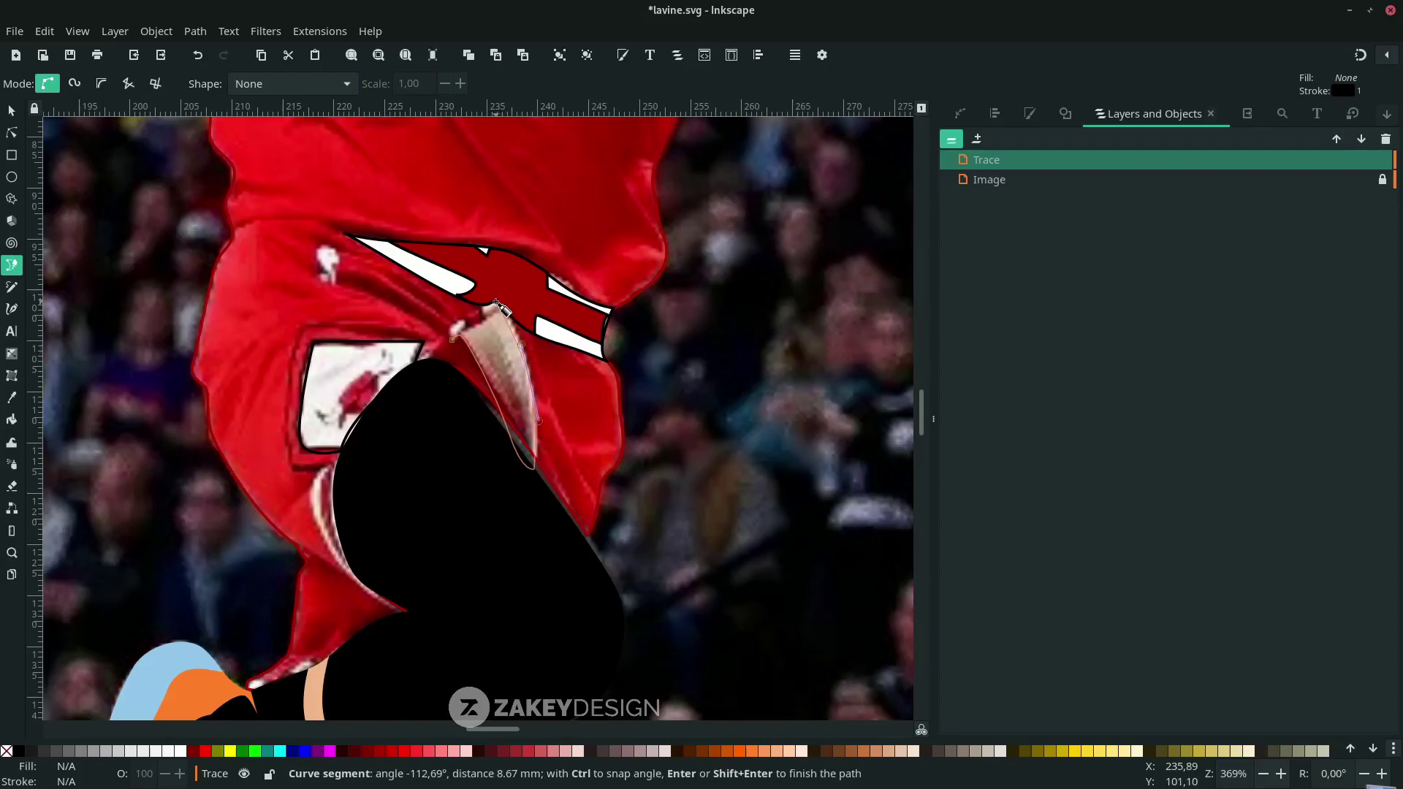
left_click(455, 335)
key("d")
left_click(446, 307)
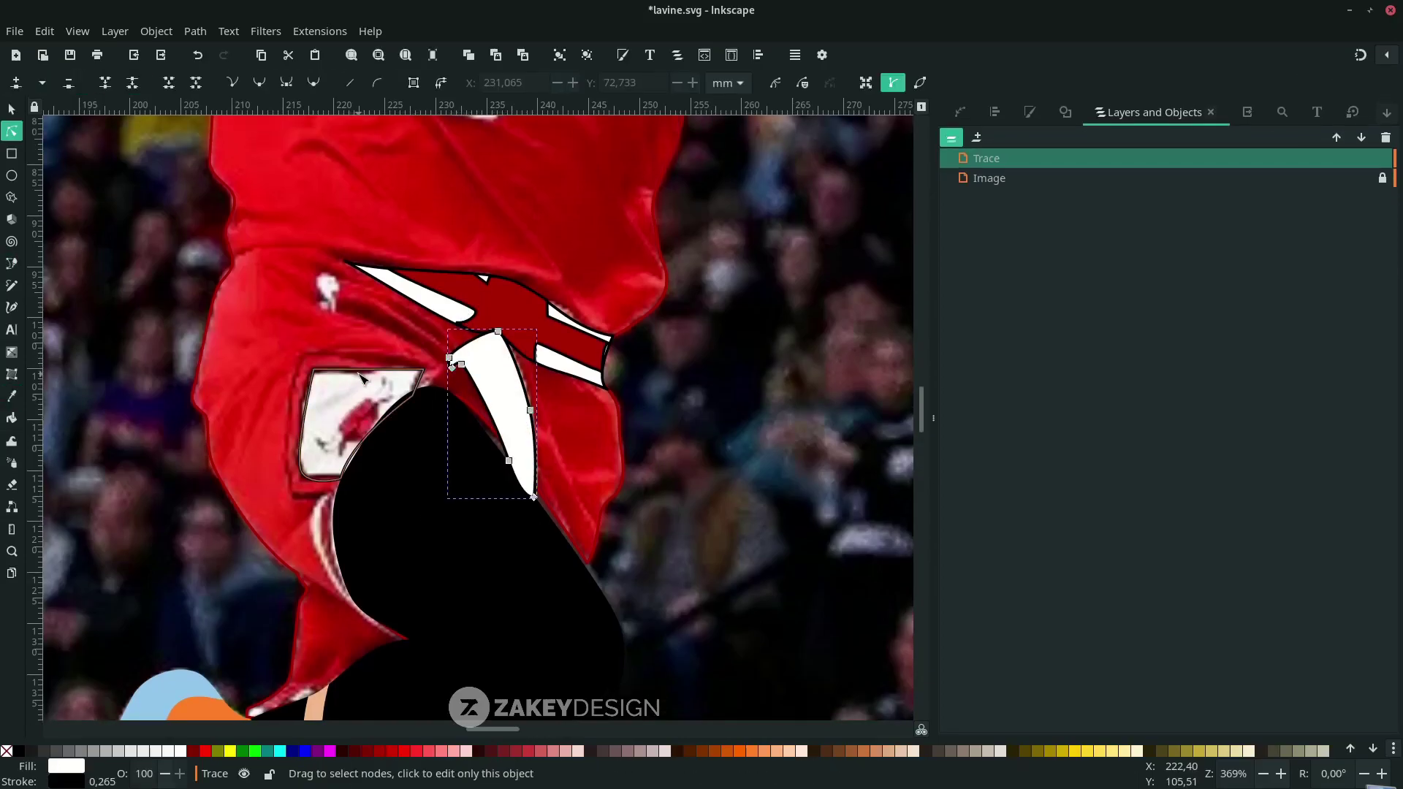
key("b")
- Start another shorts piece and adjust the dark-red shape's outline points
left_click(426, 371)
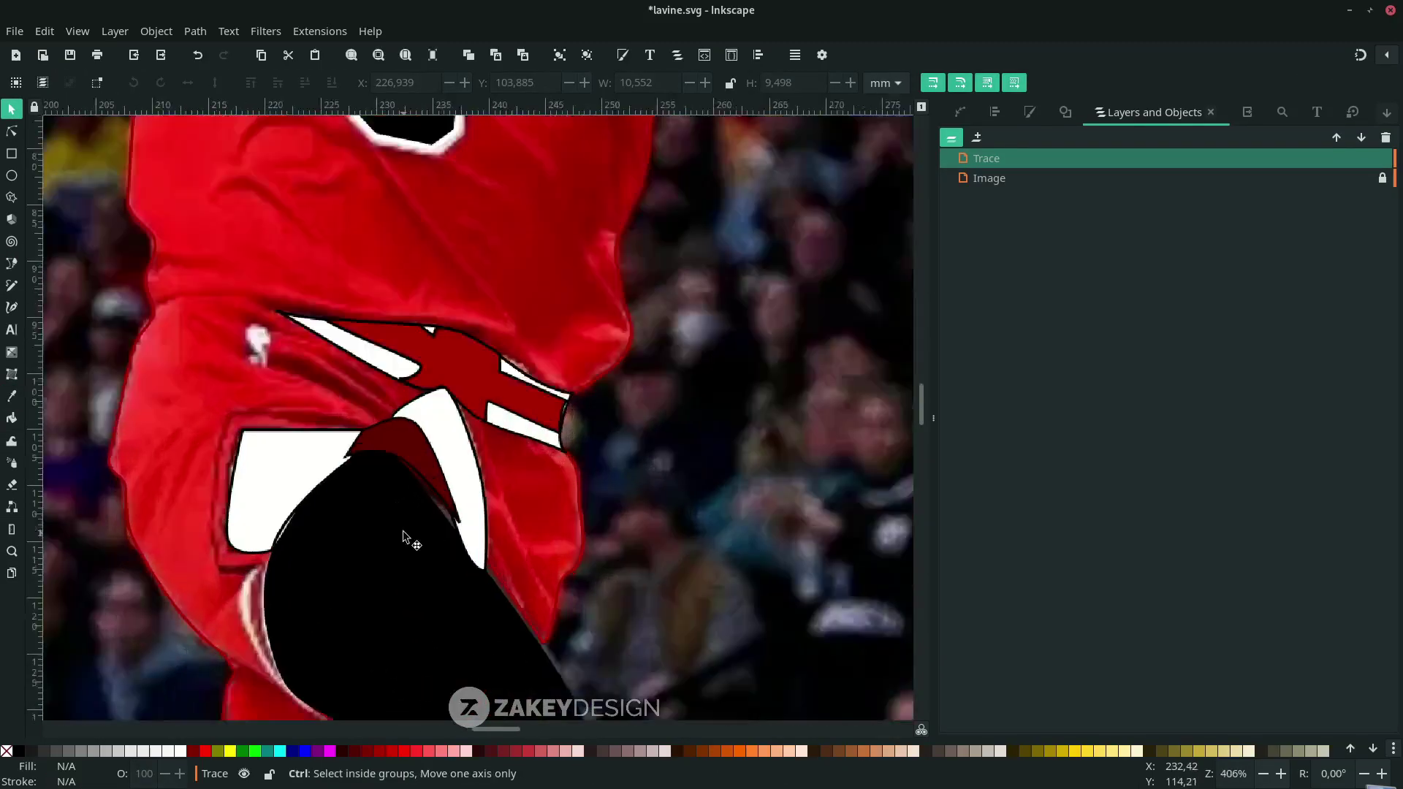
double_click(403, 537)
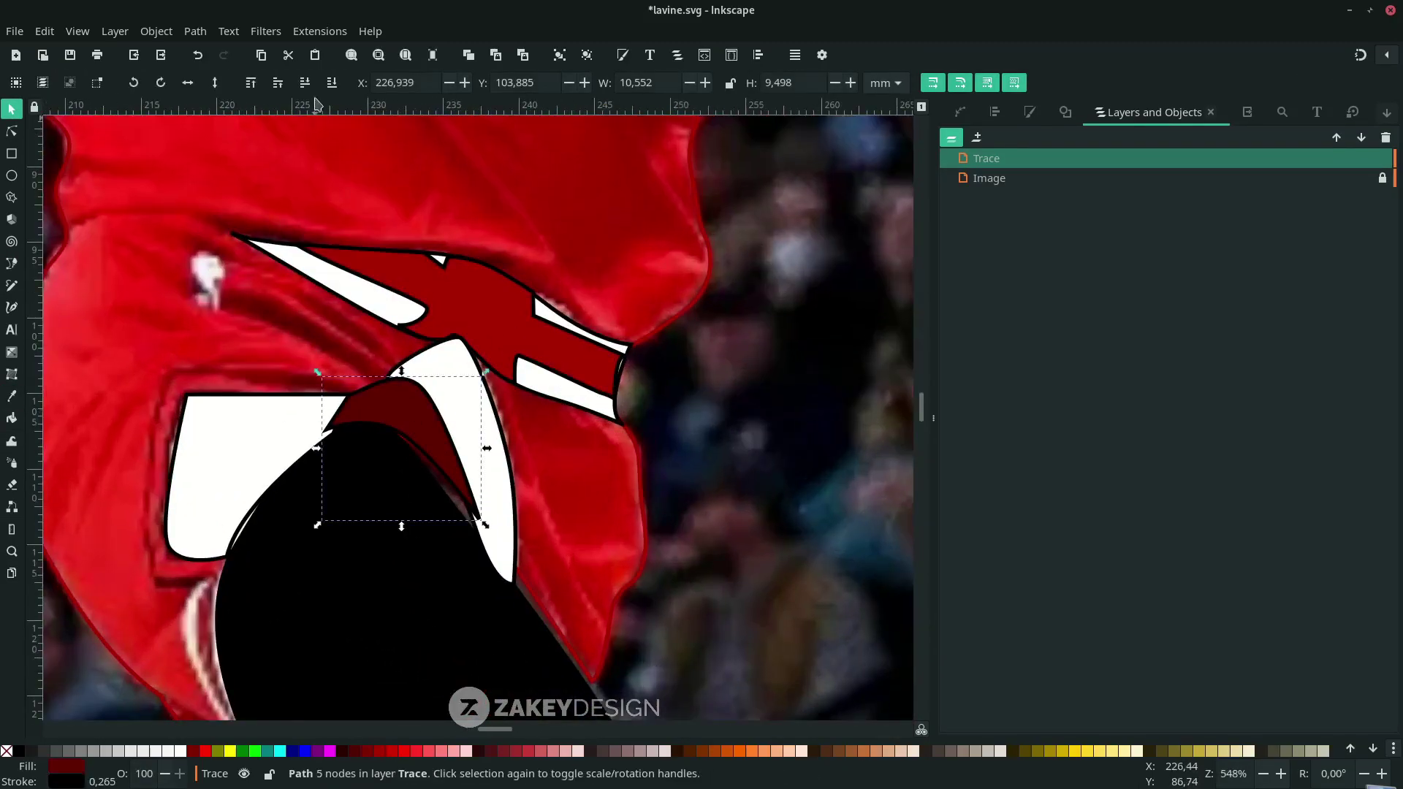
left_click(399, 346)
scroll(399, 346, "up", 1)
key("b")
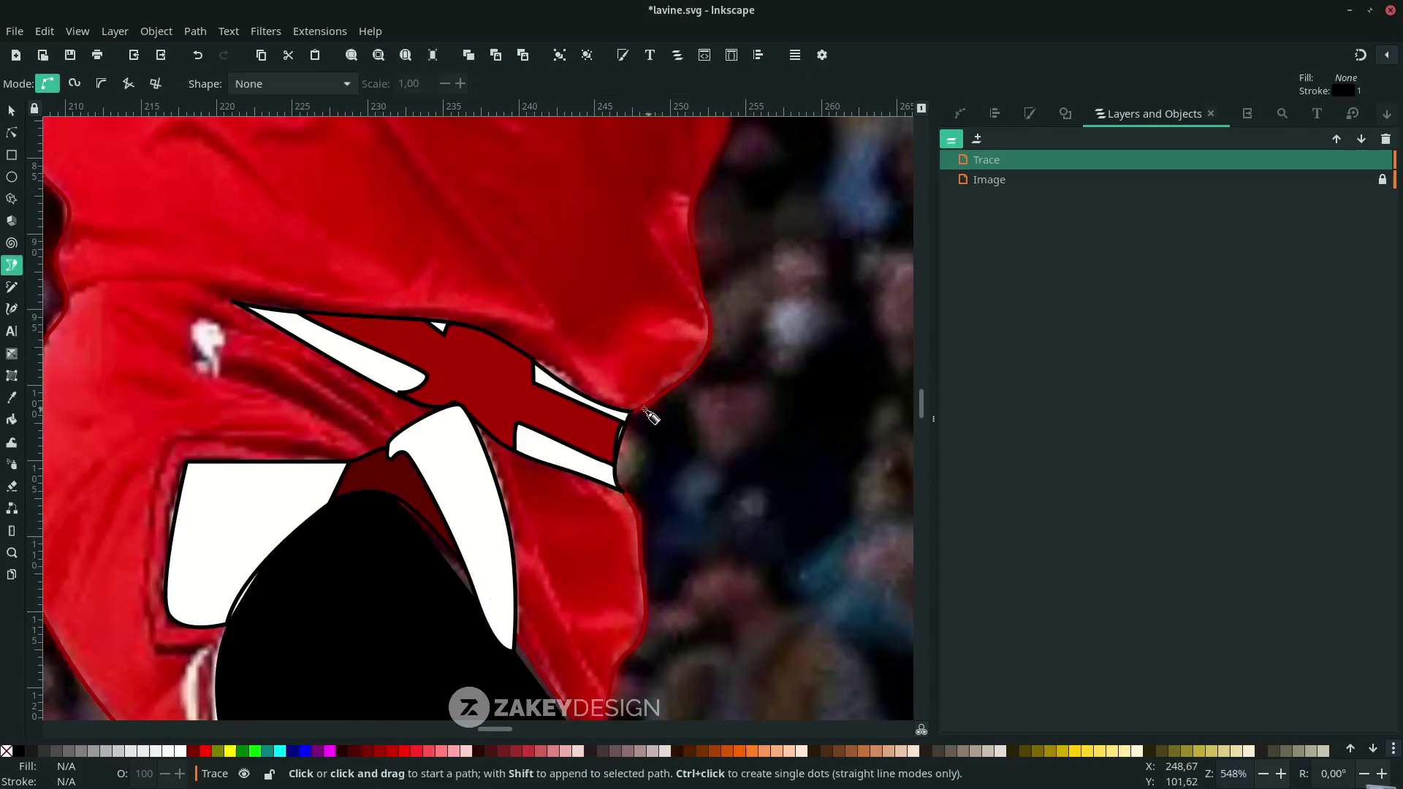
scroll(673, 437, "up", 2)
scroll(674, 437, "left", 3)
- Trace a curved waistband outline along its top edge to the right end
left_click_drag(733, 488, 691, 459)
scroll(557, 397, "left", 3)
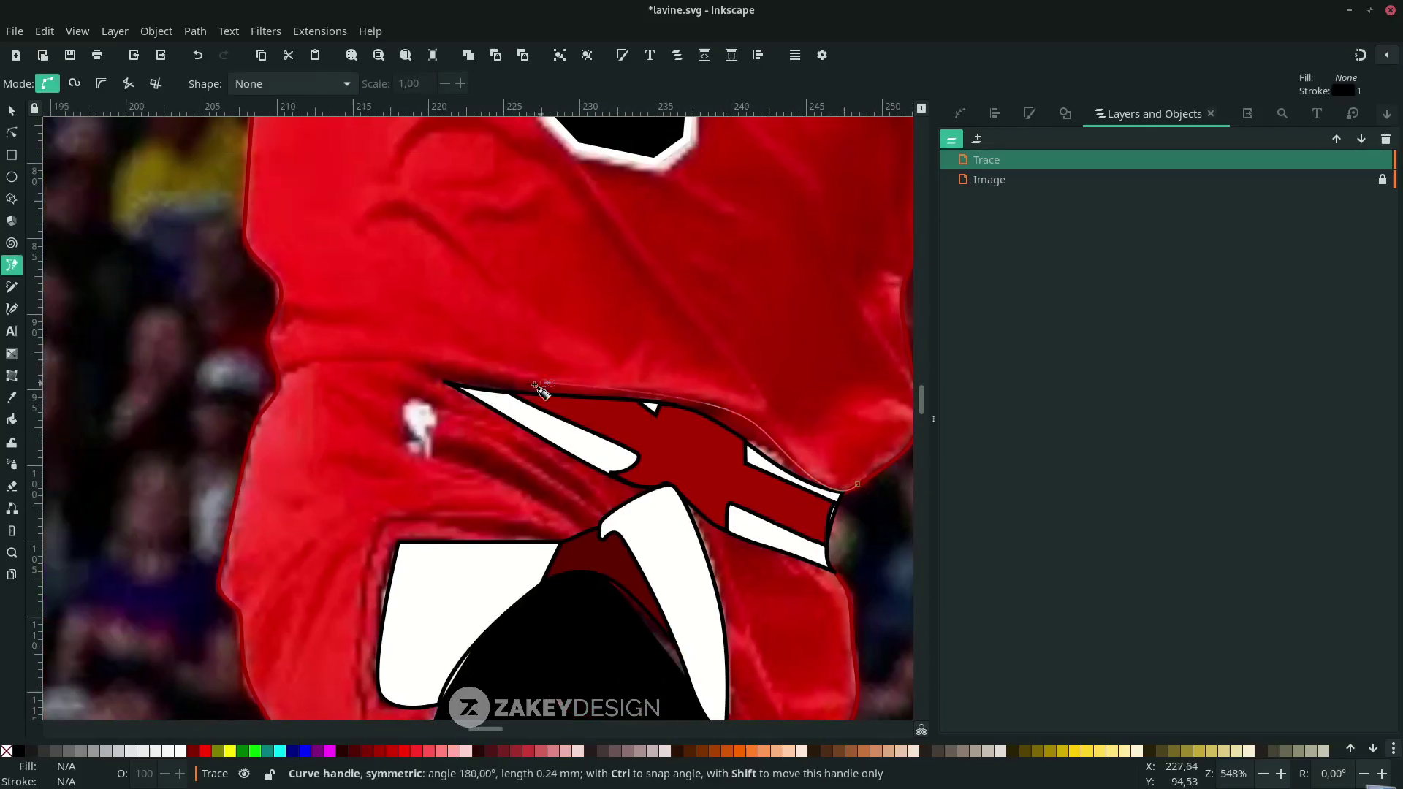
left_click_drag(301, 357, 280, 372)
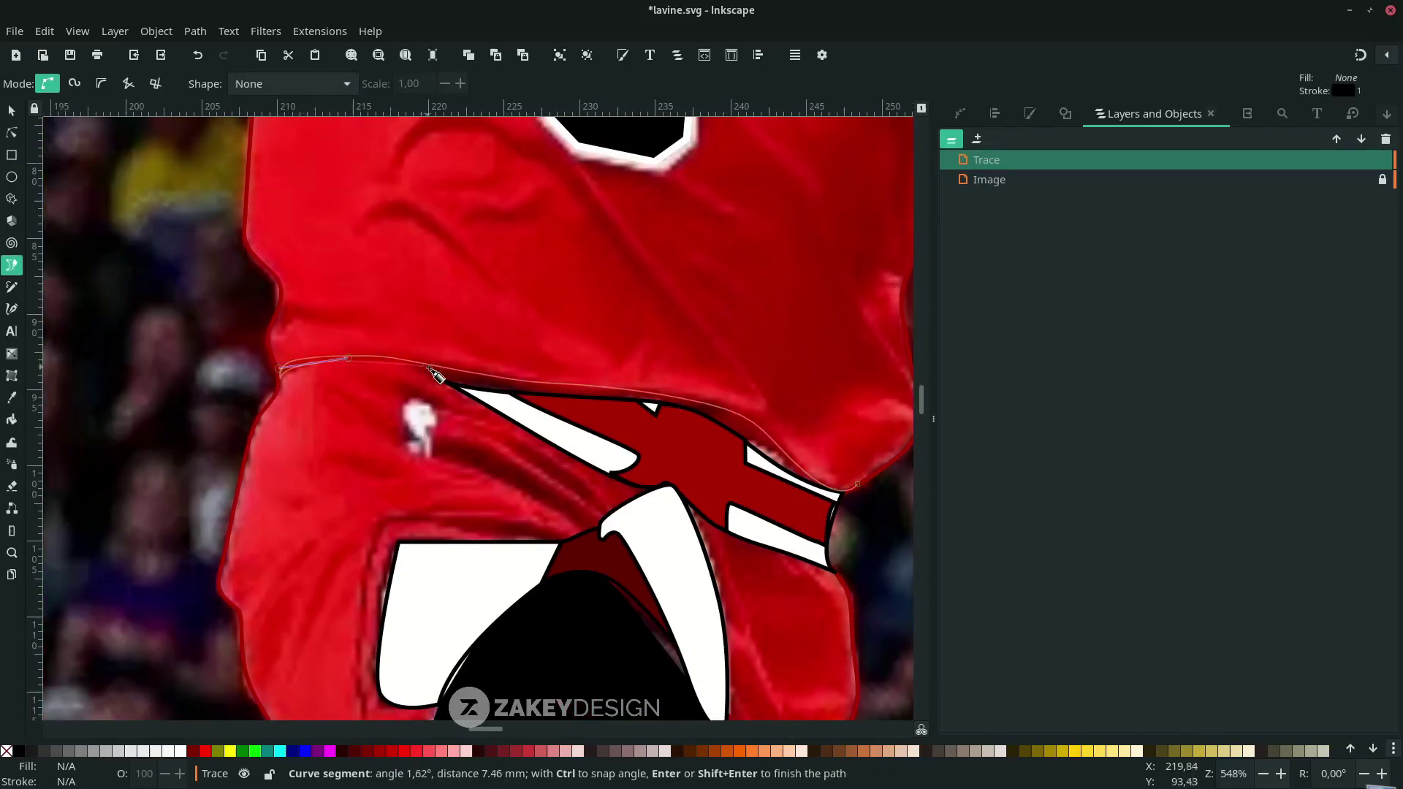
mouse_move(744, 441)
left_mouse_down()
mouse_move(793, 480)
mouse_move(782, 461)
left_mouse_up()
scroll(793, 480, "down", 3)
- Hide the reference photo and fill the jersey shape with red
scroll(600, 406, "down", 5)
key("s")
scroll(601, 406, "down", 1)
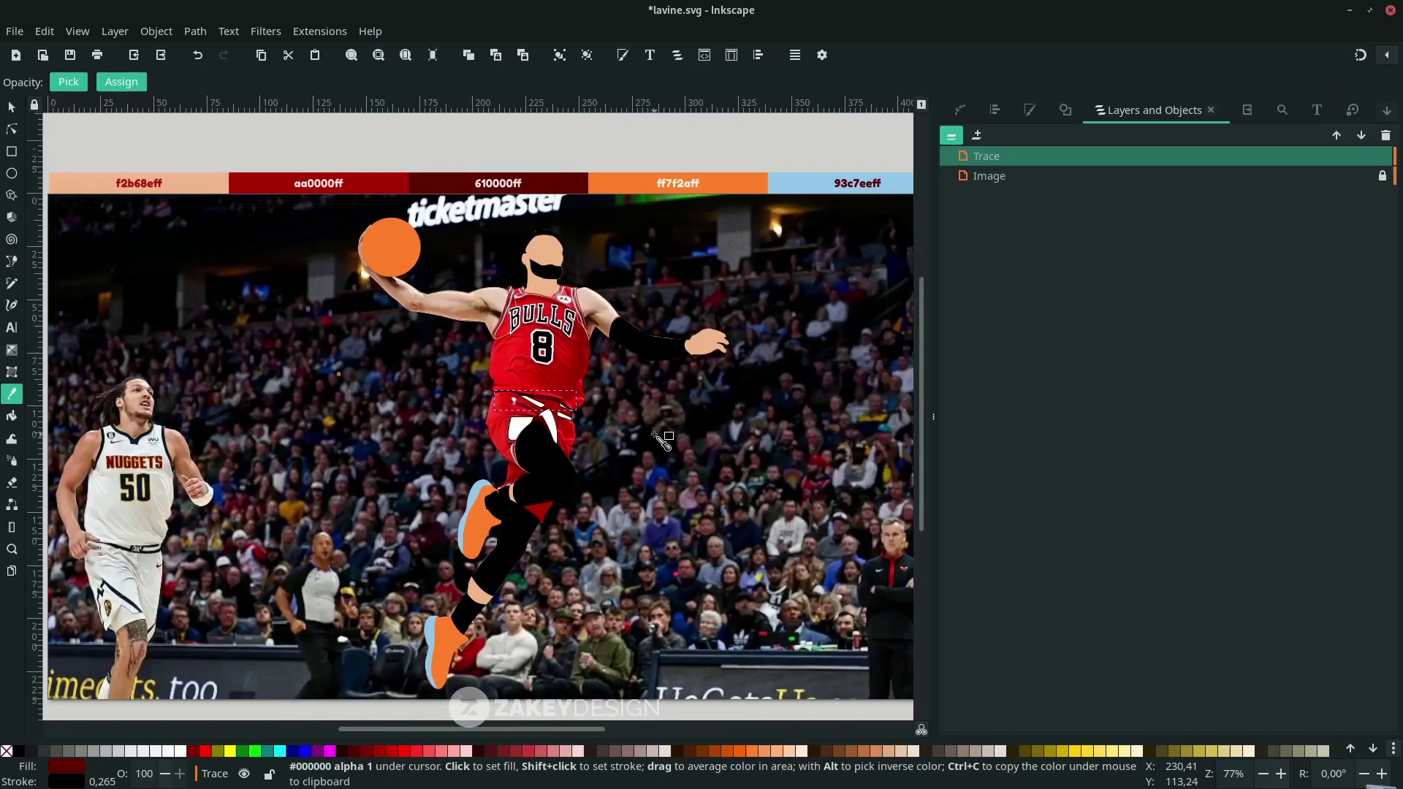
left_click(1365, 179)
scroll(607, 422, "up", 2)
left_click(608, 422)
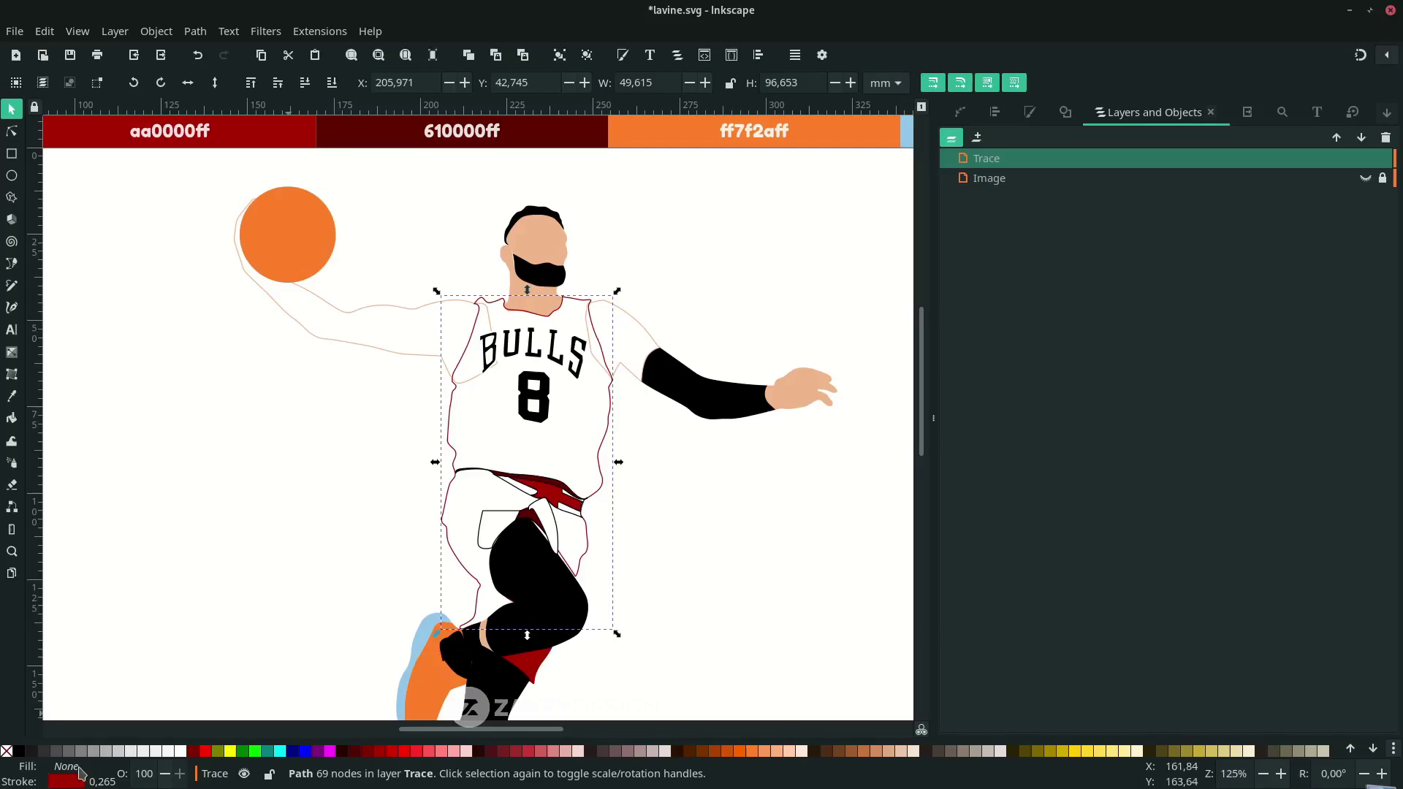
key("ctrl+shift+v")
left_click(695, 552)
- Select all the shorts pieces and remove their outlines
left_click_drag(688, 618, 365, 476)
right_click(67, 766)
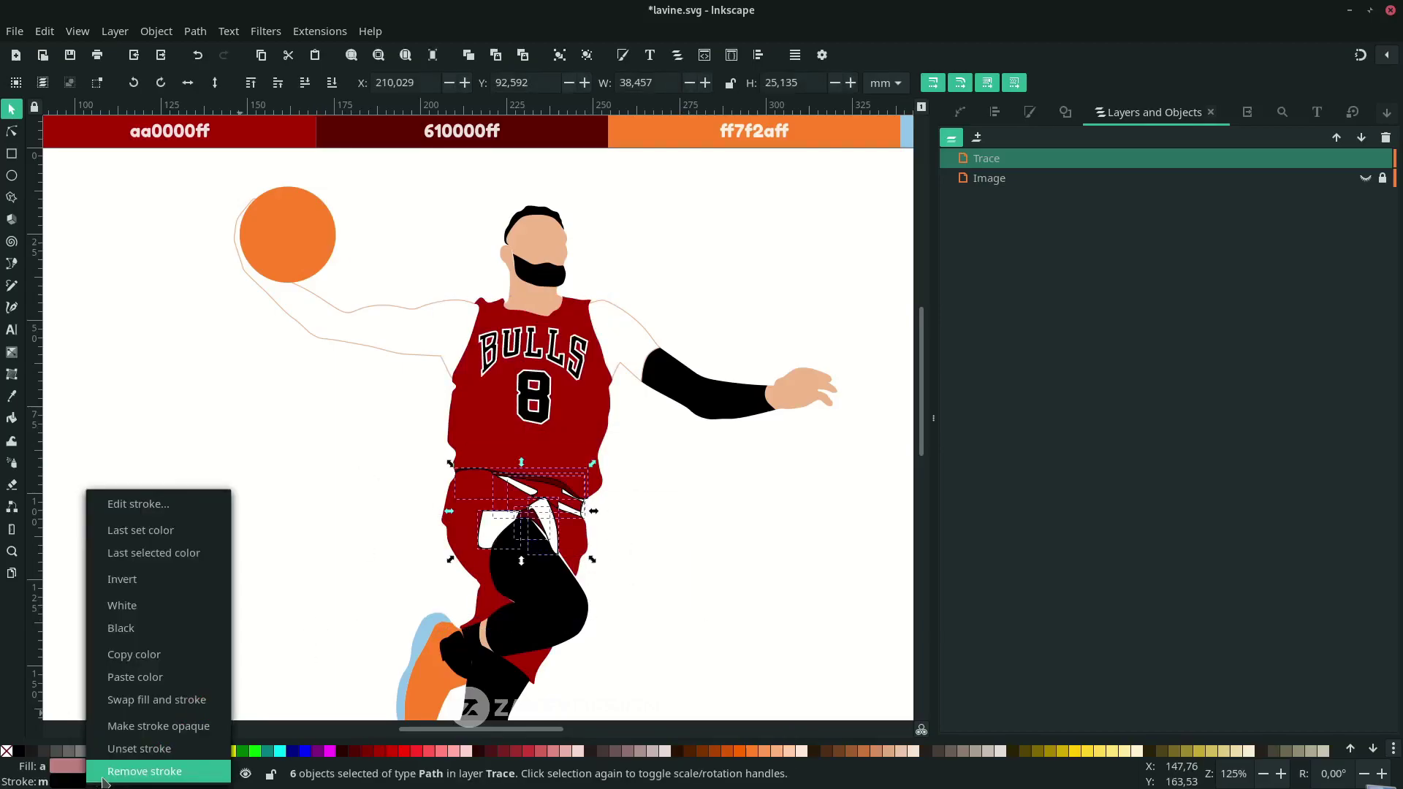
key("Escape")
scroll(282, 589, "up", 2)
- Nudge a node on the black leg's right edge and reselect the red jersey
double_click(596, 505)
left_click(600, 484)
left_click_drag(600, 484, 605, 475)
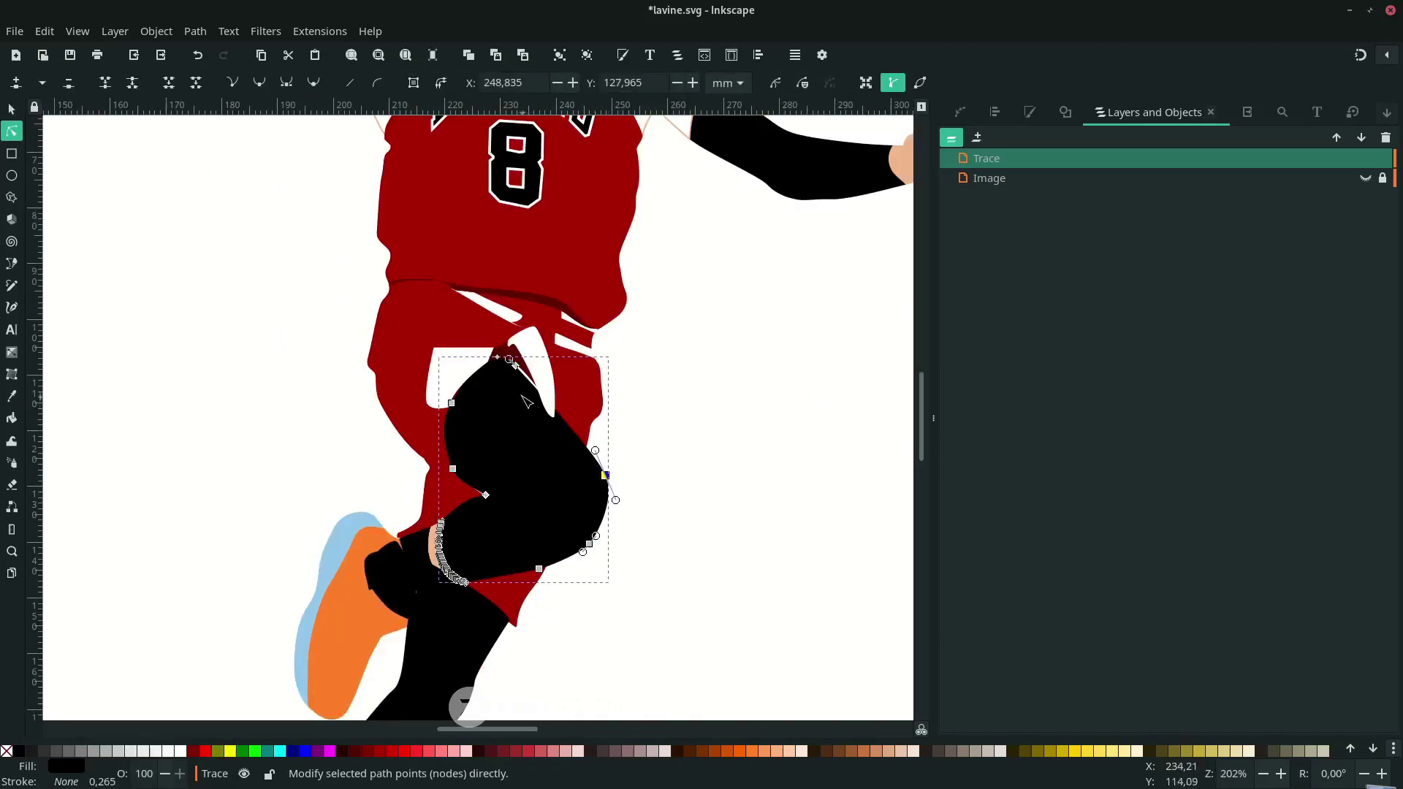
left_click(714, 470)
scroll(655, 520, "down", 4)
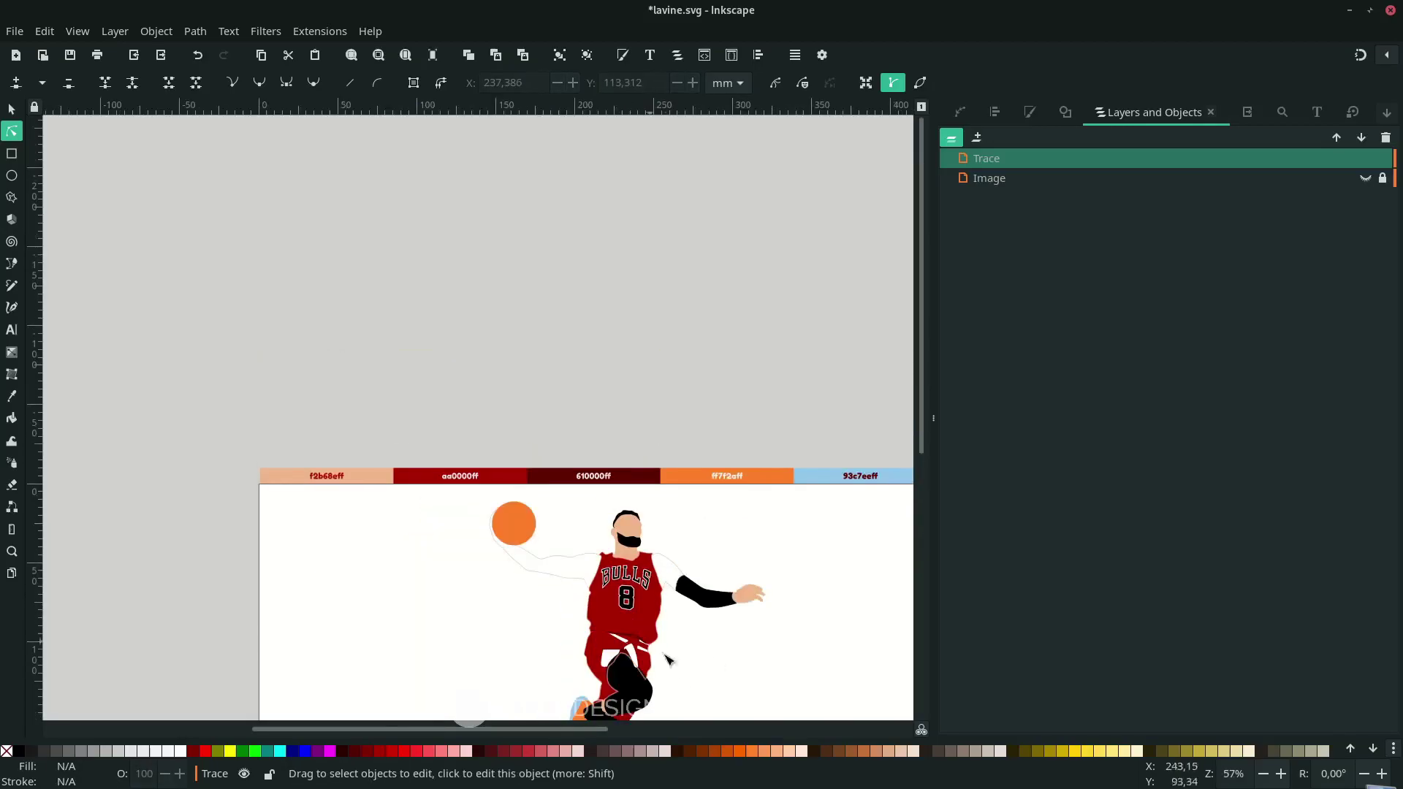
scroll(655, 521, "down", 2)
scroll(656, 520, "up", 3)
left_click(670, 283)
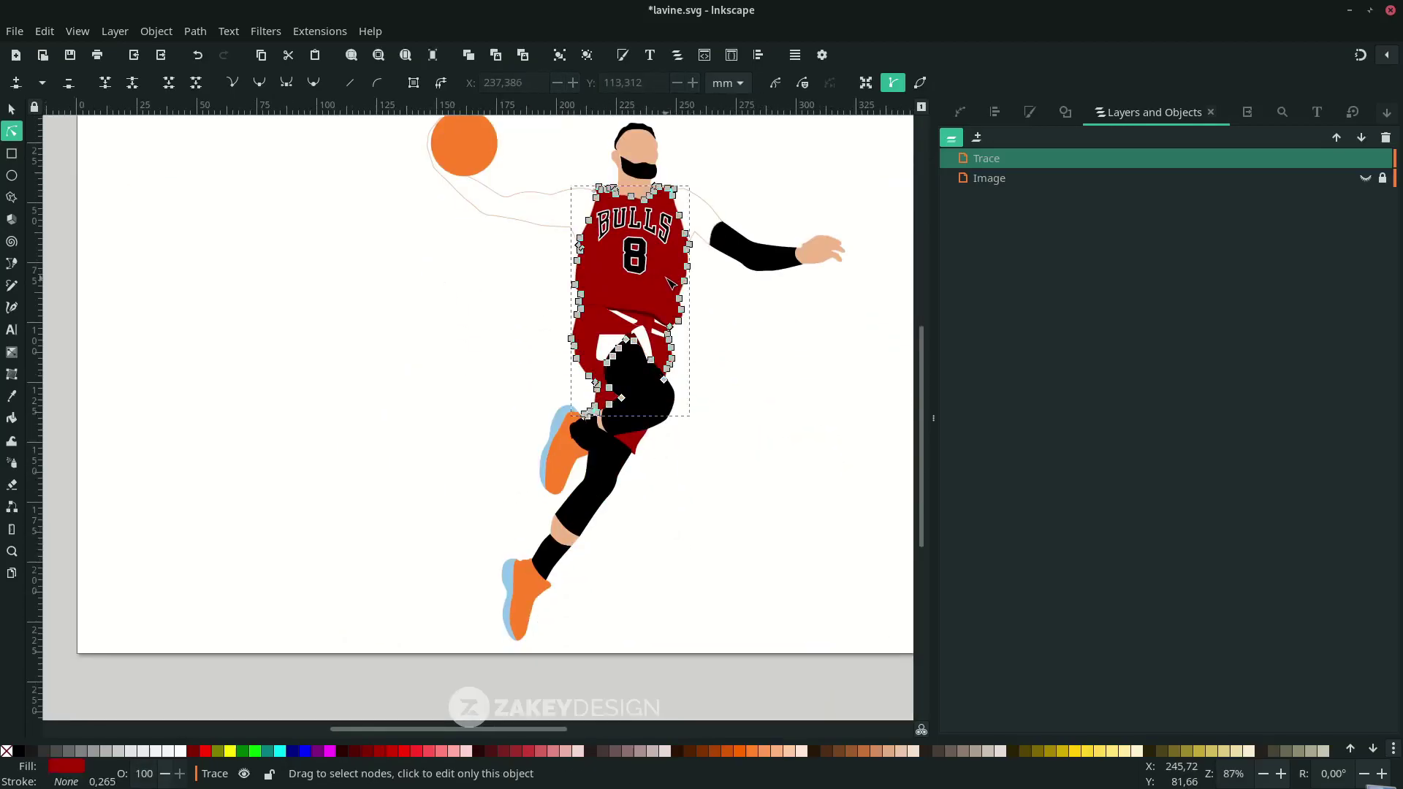
- Remove the jersey's red fill and show the reference photo
right_click(73, 769)
left_click(156, 682)
left_click(1364, 179)
scroll(651, 232, "up", 4)
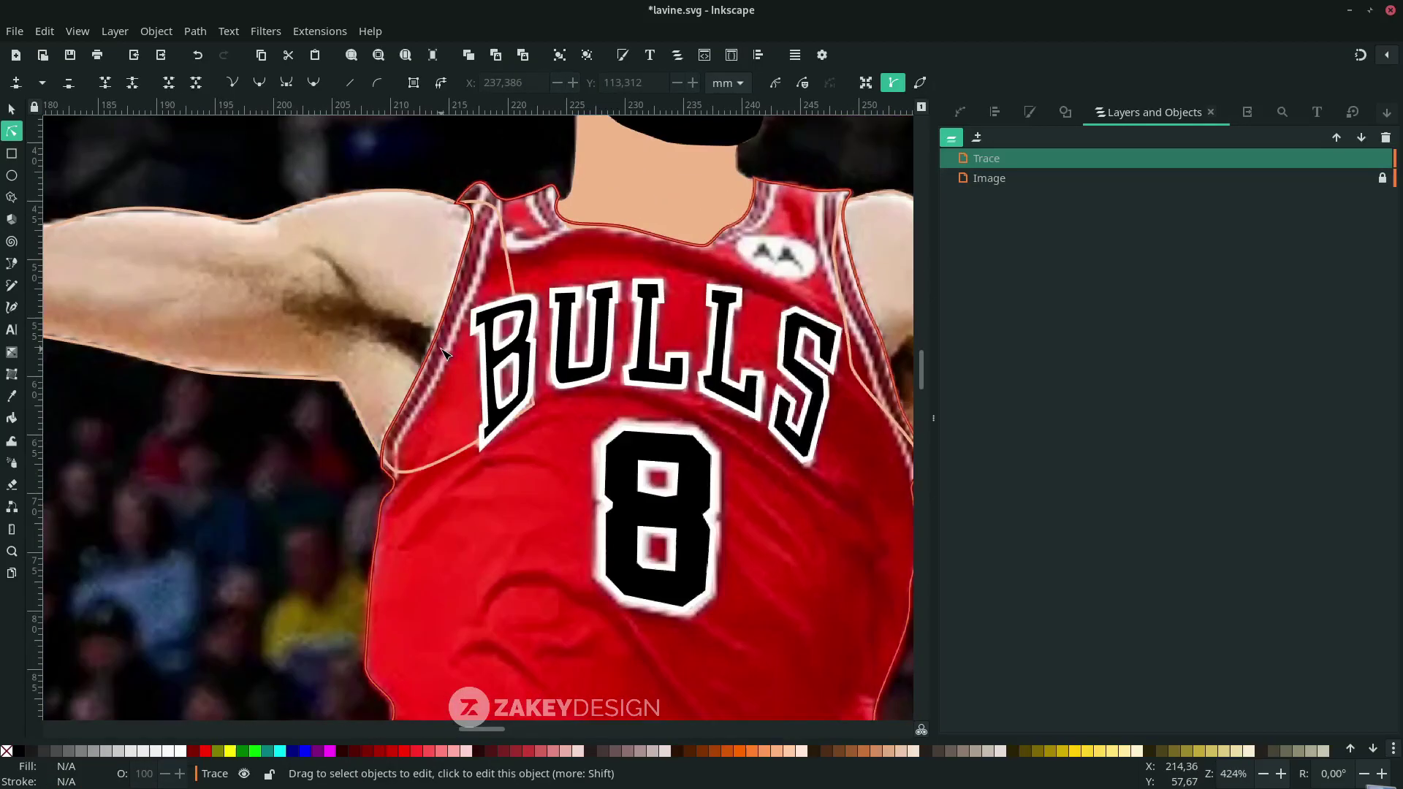
scroll(443, 353, "up", 2)
- Draw an open trim line up the left armhole
key("b")
left_click(388, 541)
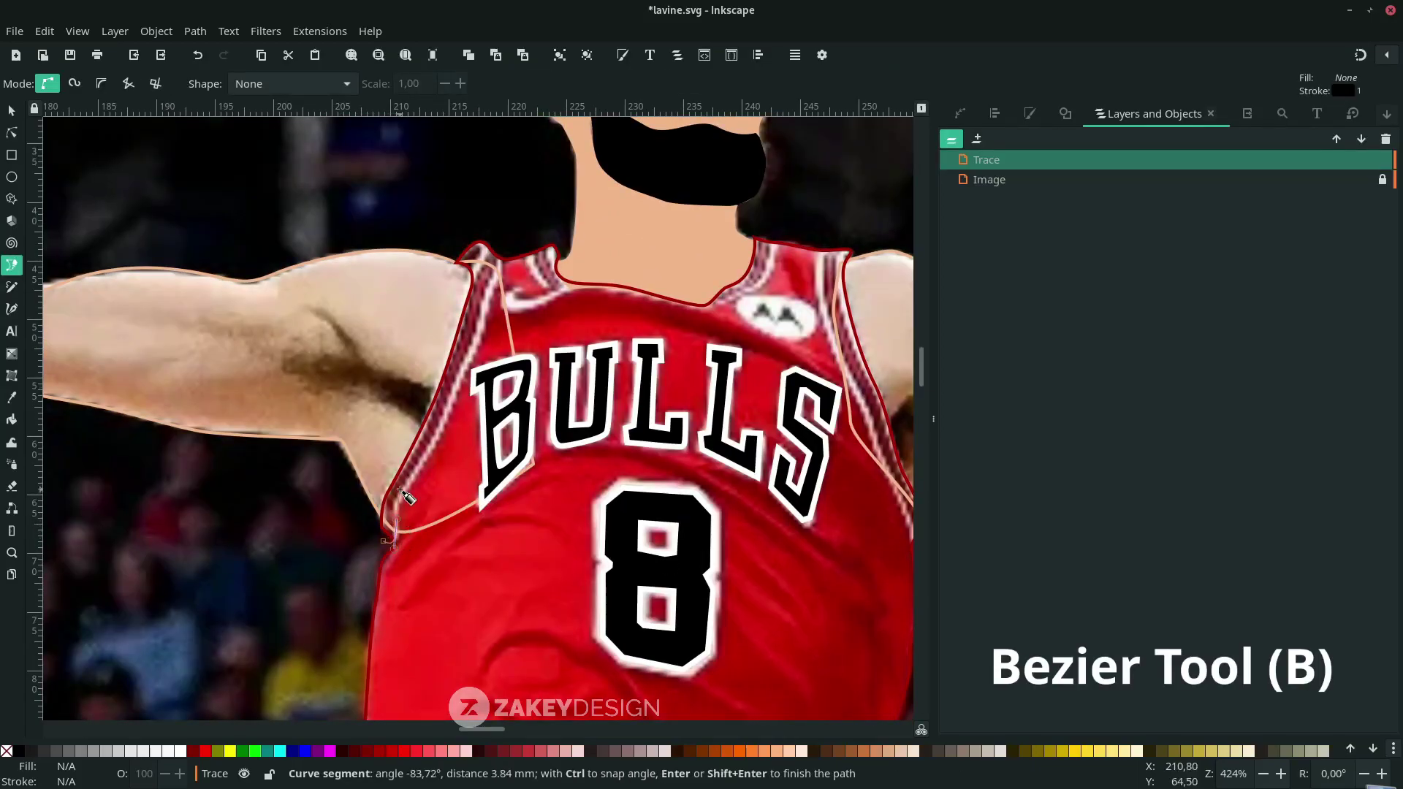
left_click(447, 399)
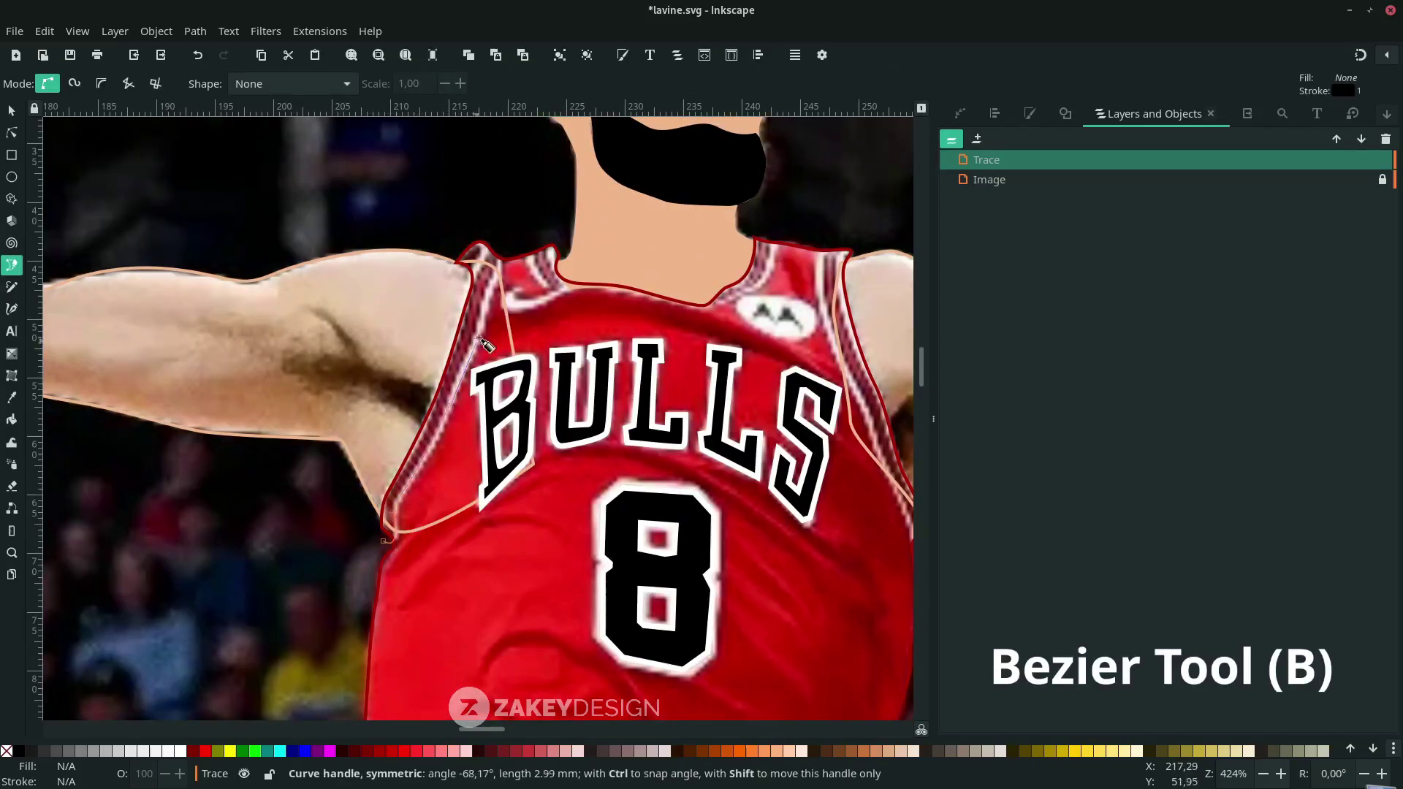
right_click(503, 192)
- Draw a curved trim line along the neckline down the right armhole, then hide the photo
left_click(526, 255)
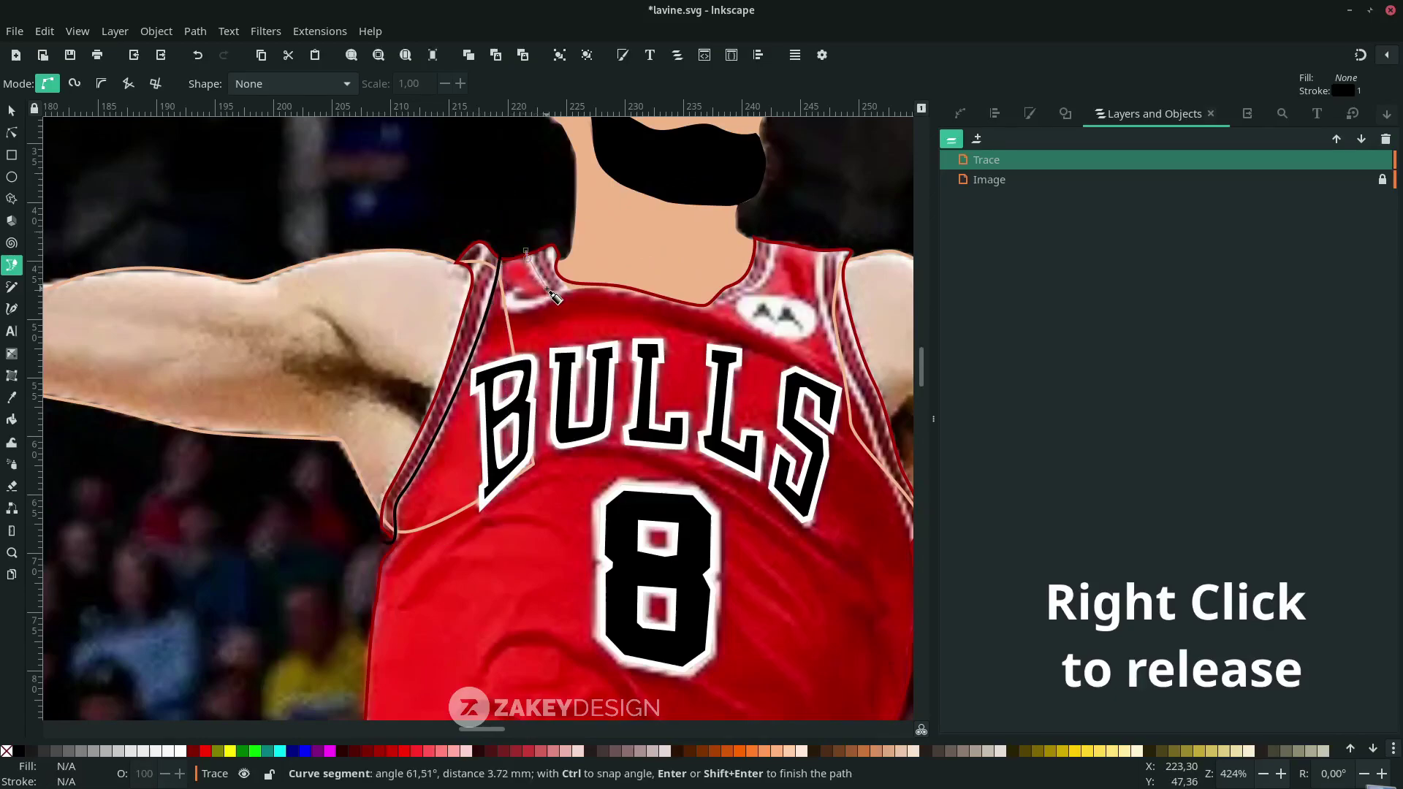
left_click_drag(646, 290, 696, 318)
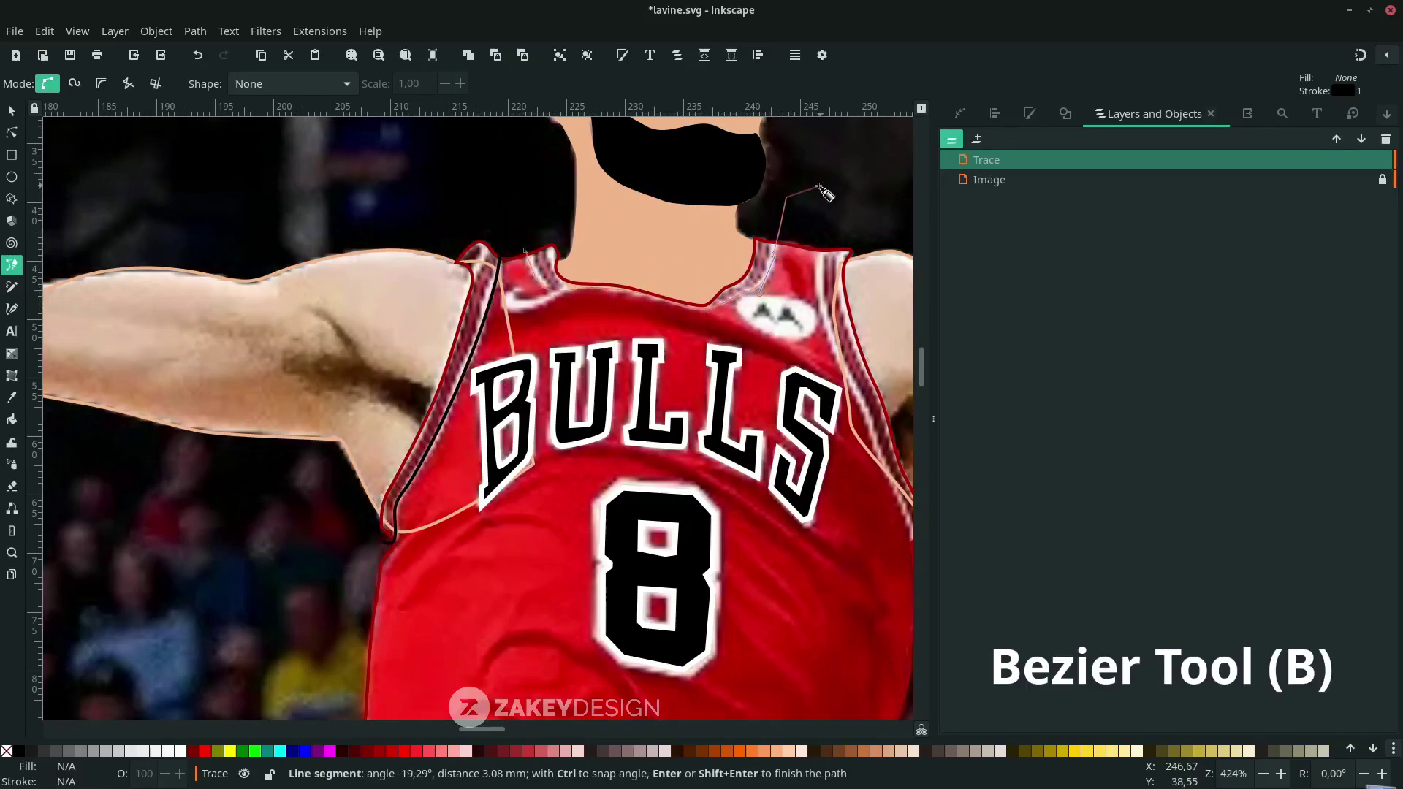
scroll(812, 219, "right", 3)
left_click_drag(730, 312, 731, 319)
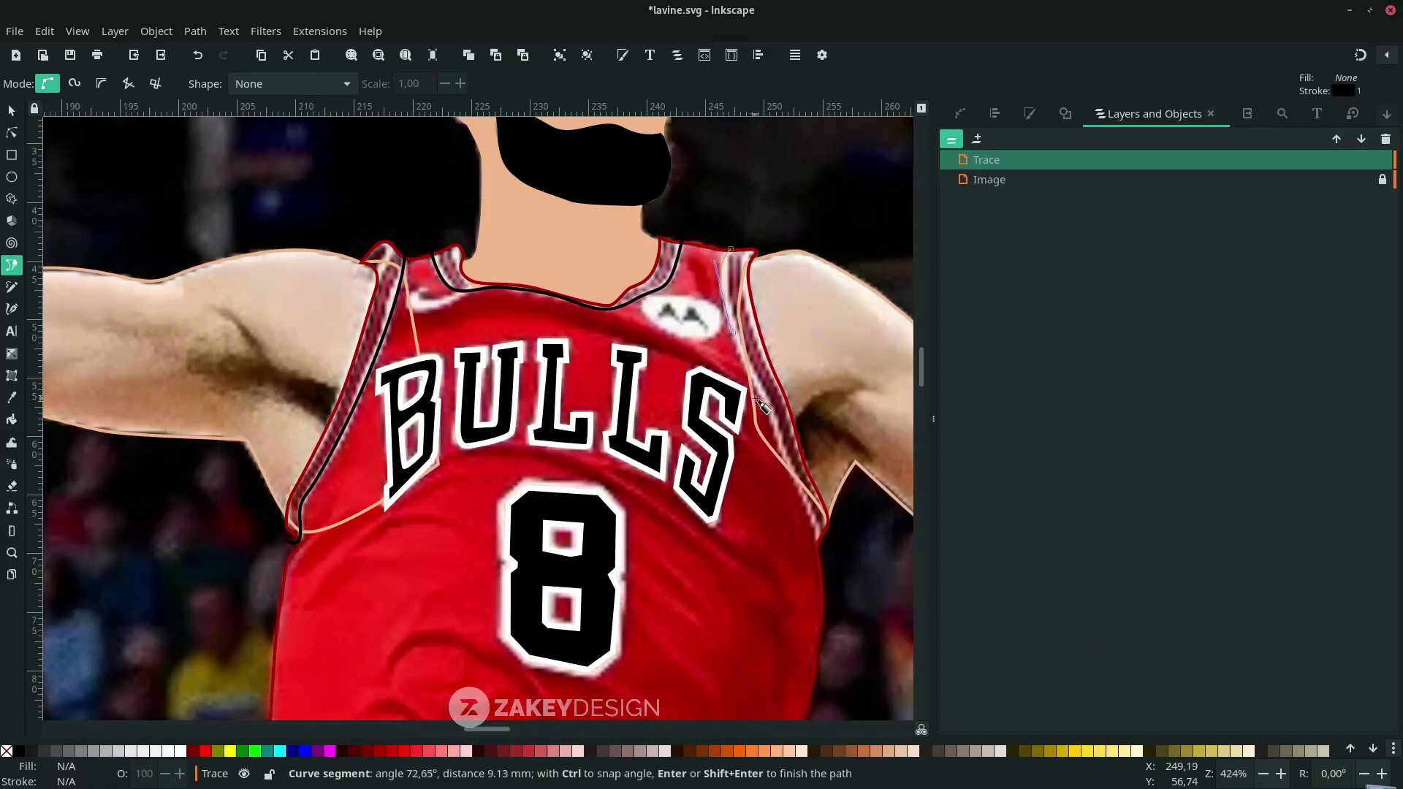
left_click(820, 548)
double_click(840, 576)
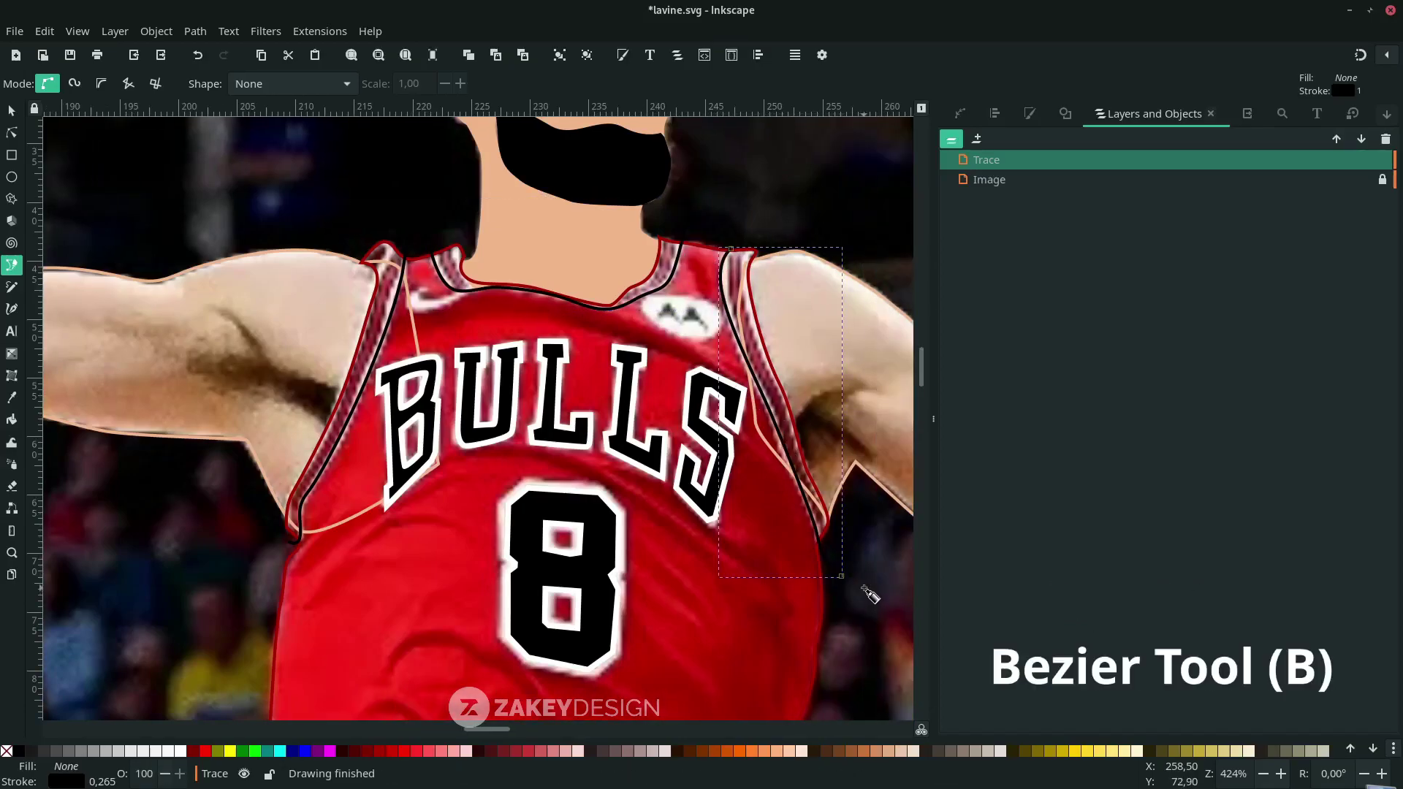
left_click(1365, 179)
left_click(803, 231)
- Divide the jersey outline along the first armhole line with Path > Division
key("Escape")
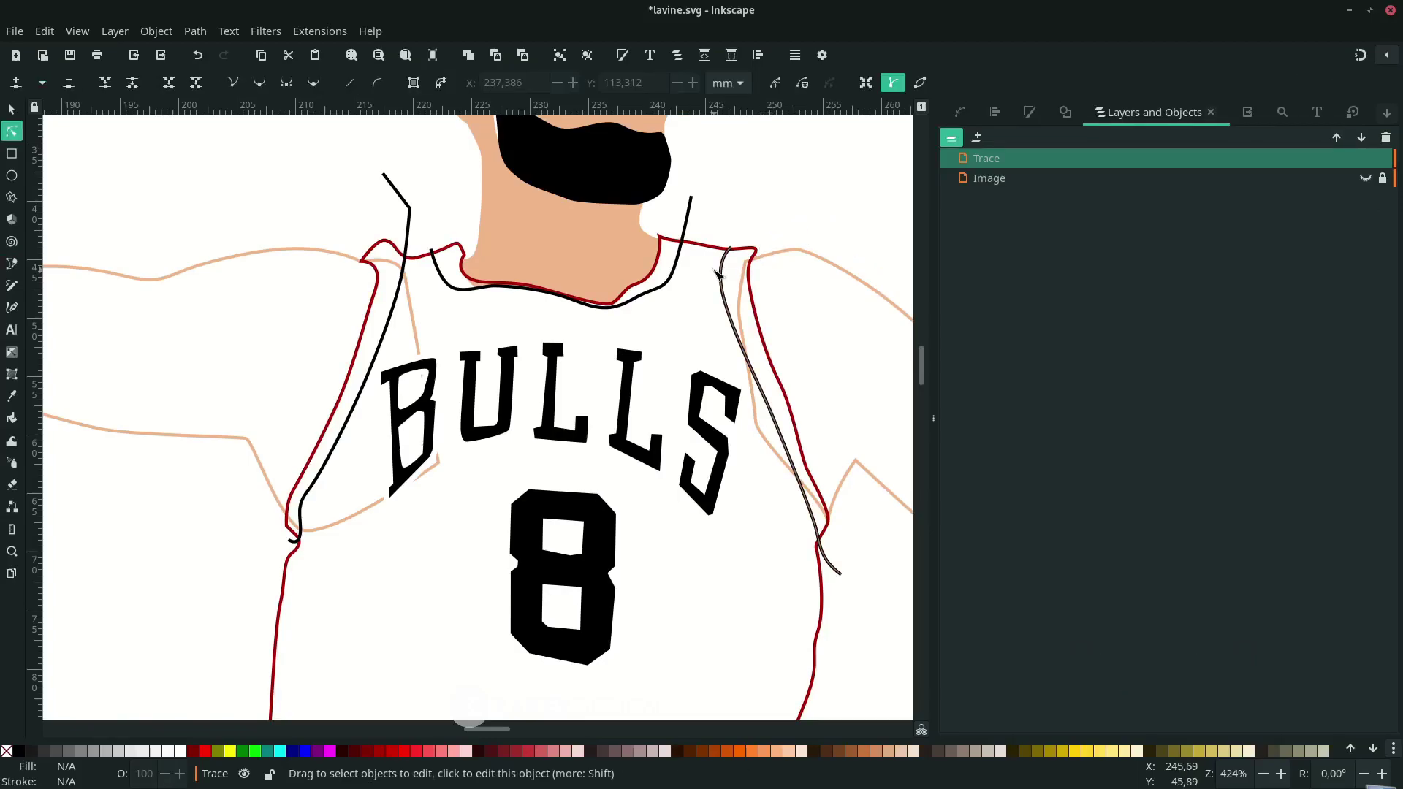
key("n")
left_click(753, 257)
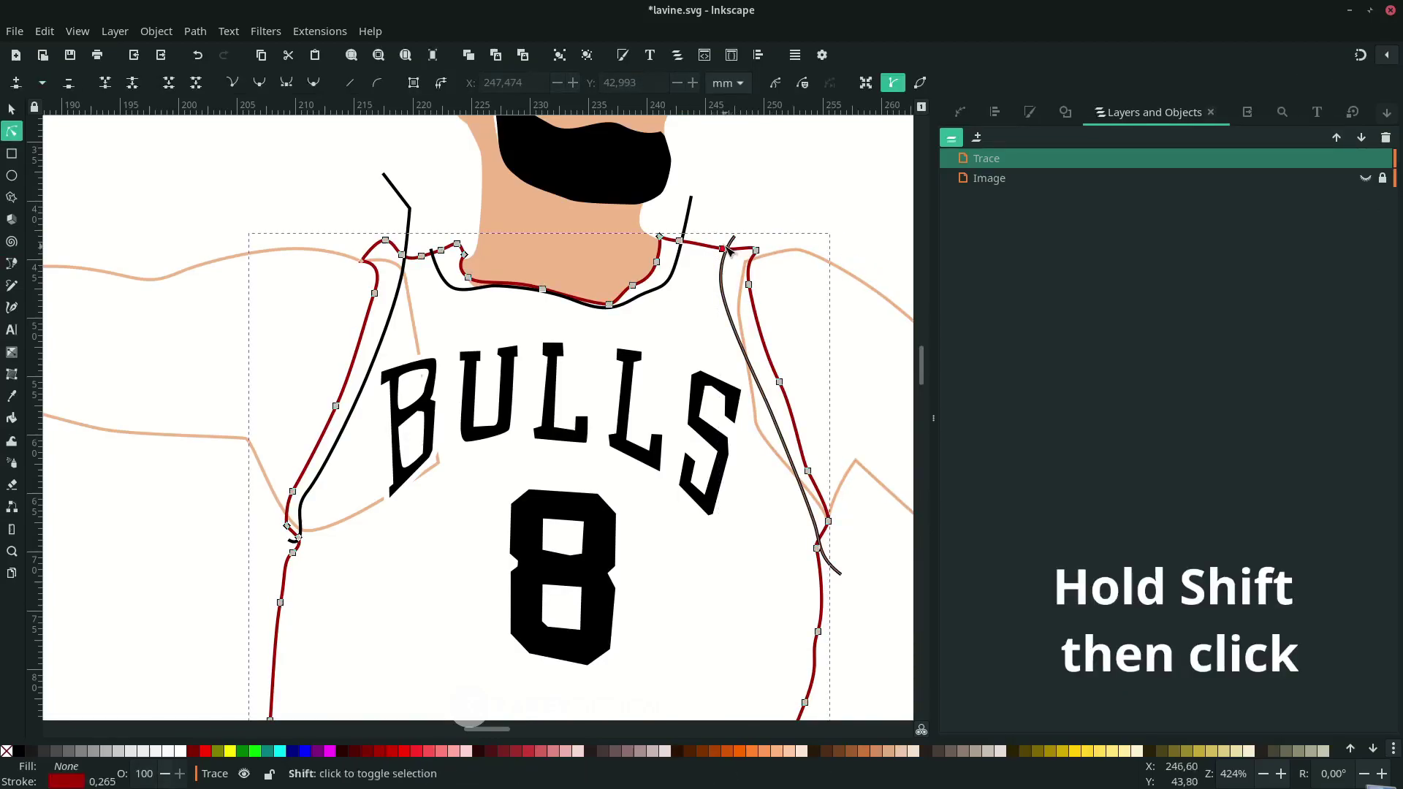
left_click(731, 314, "shift")
left_click(194, 31)
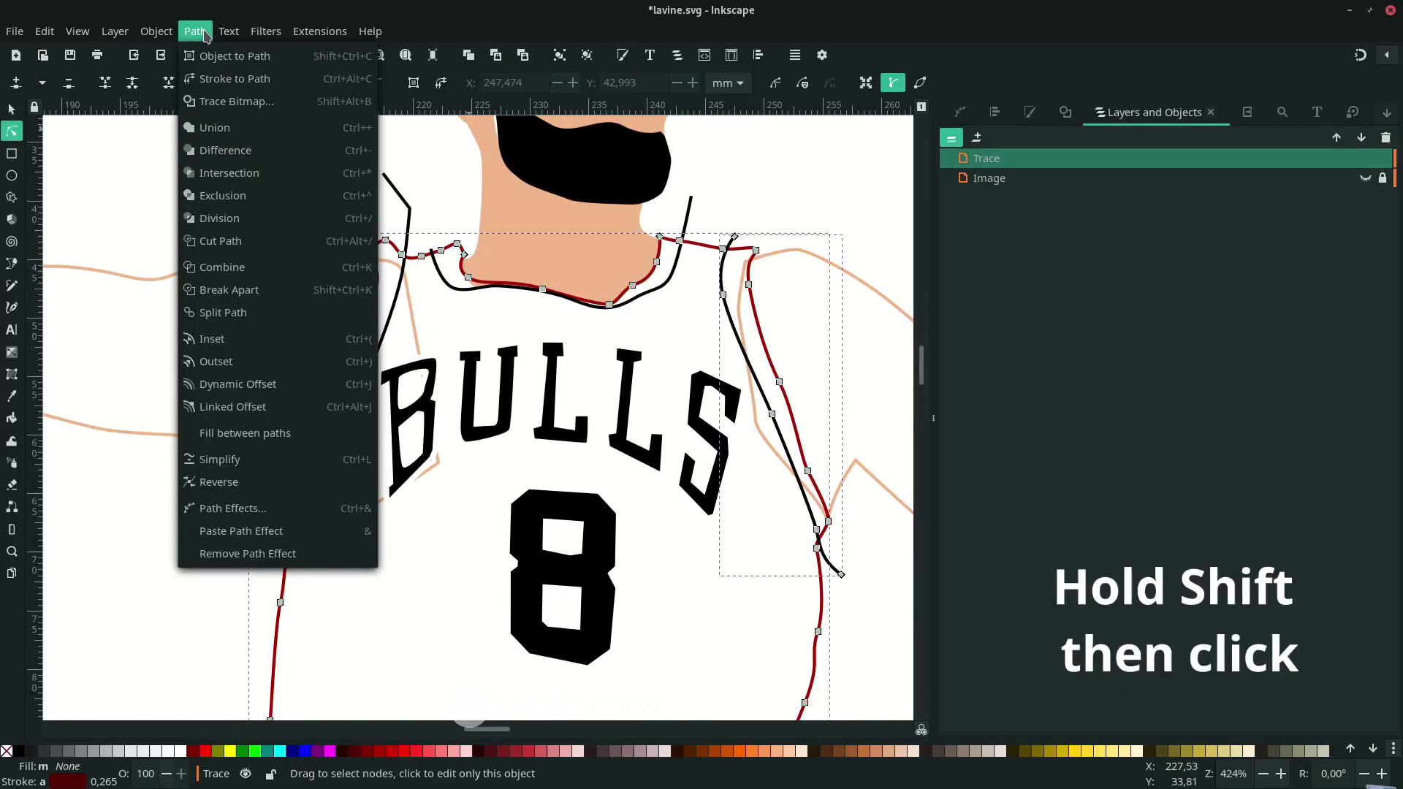
left_click(220, 217)
- Divide the jersey further along the neck line and the other armhole line
left_click(688, 216, "shift")
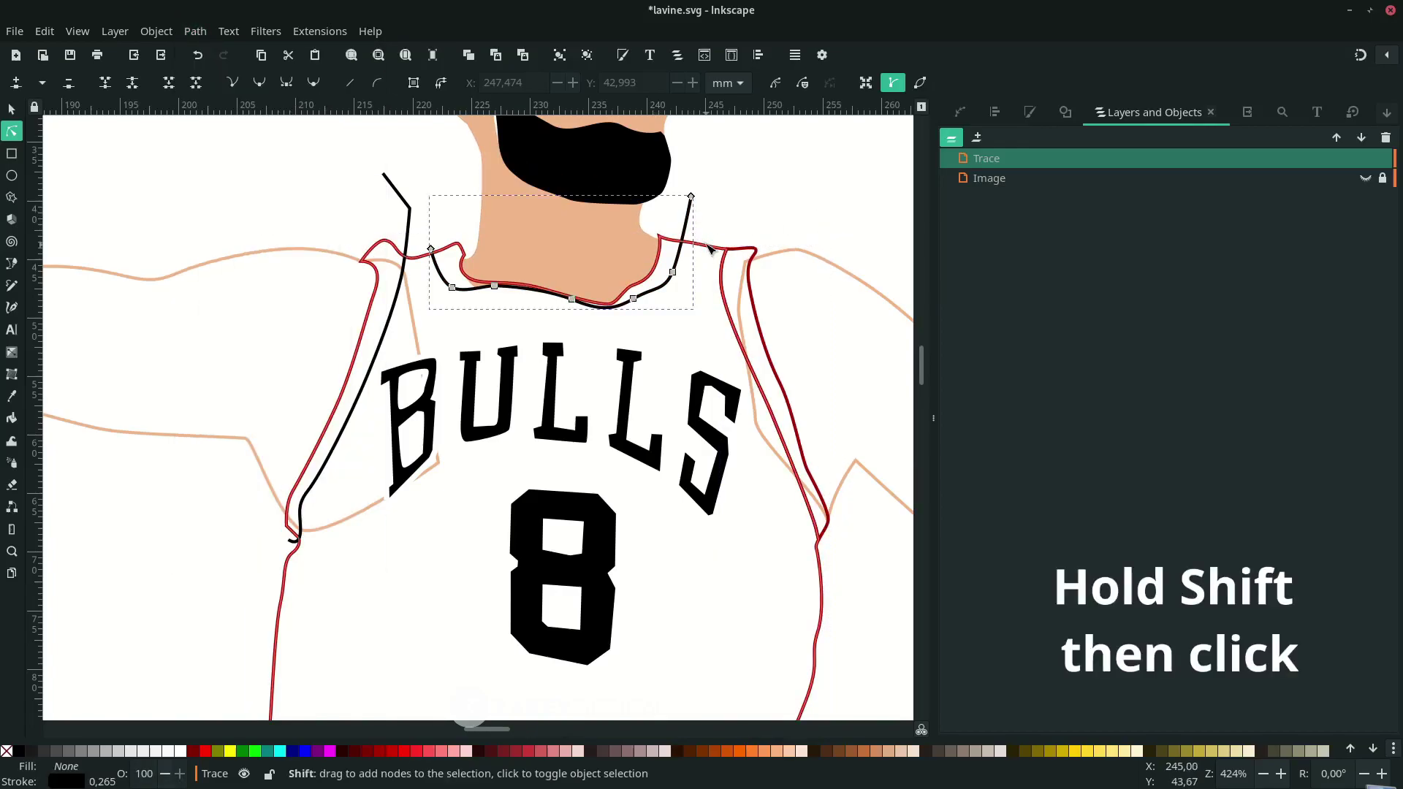
left_click(196, 32)
left_click(219, 216)
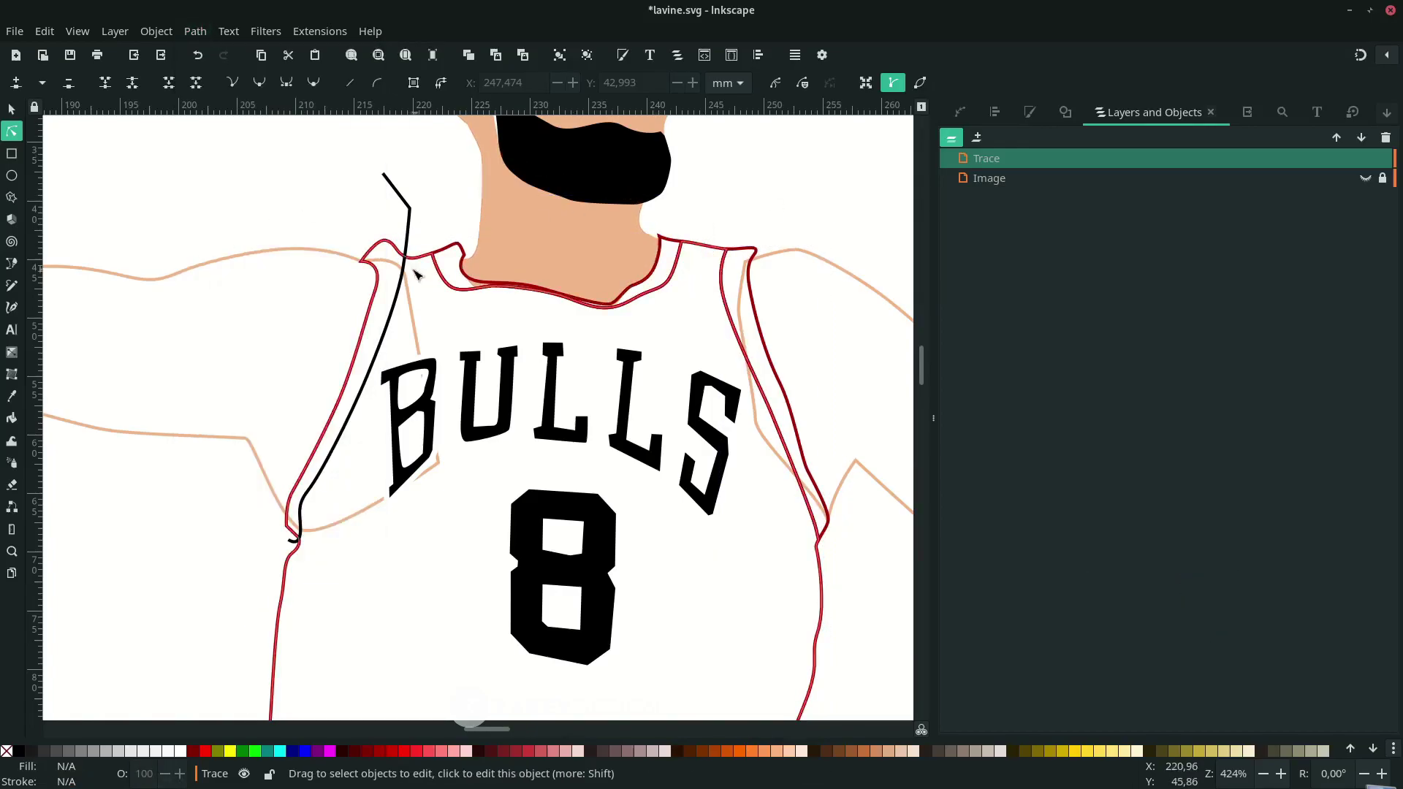
left_click(372, 254, "shift")
left_click(195, 32)
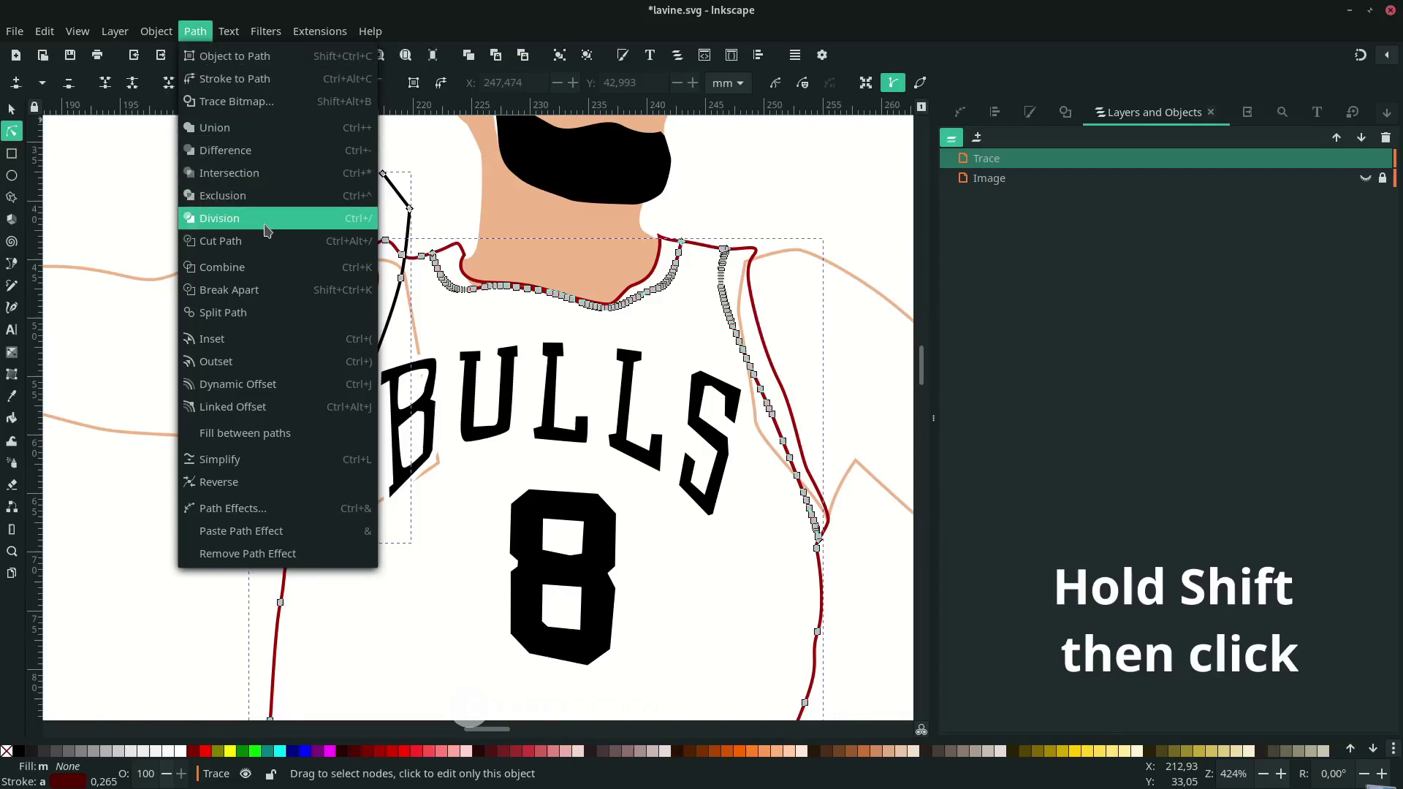
left_click(219, 218)
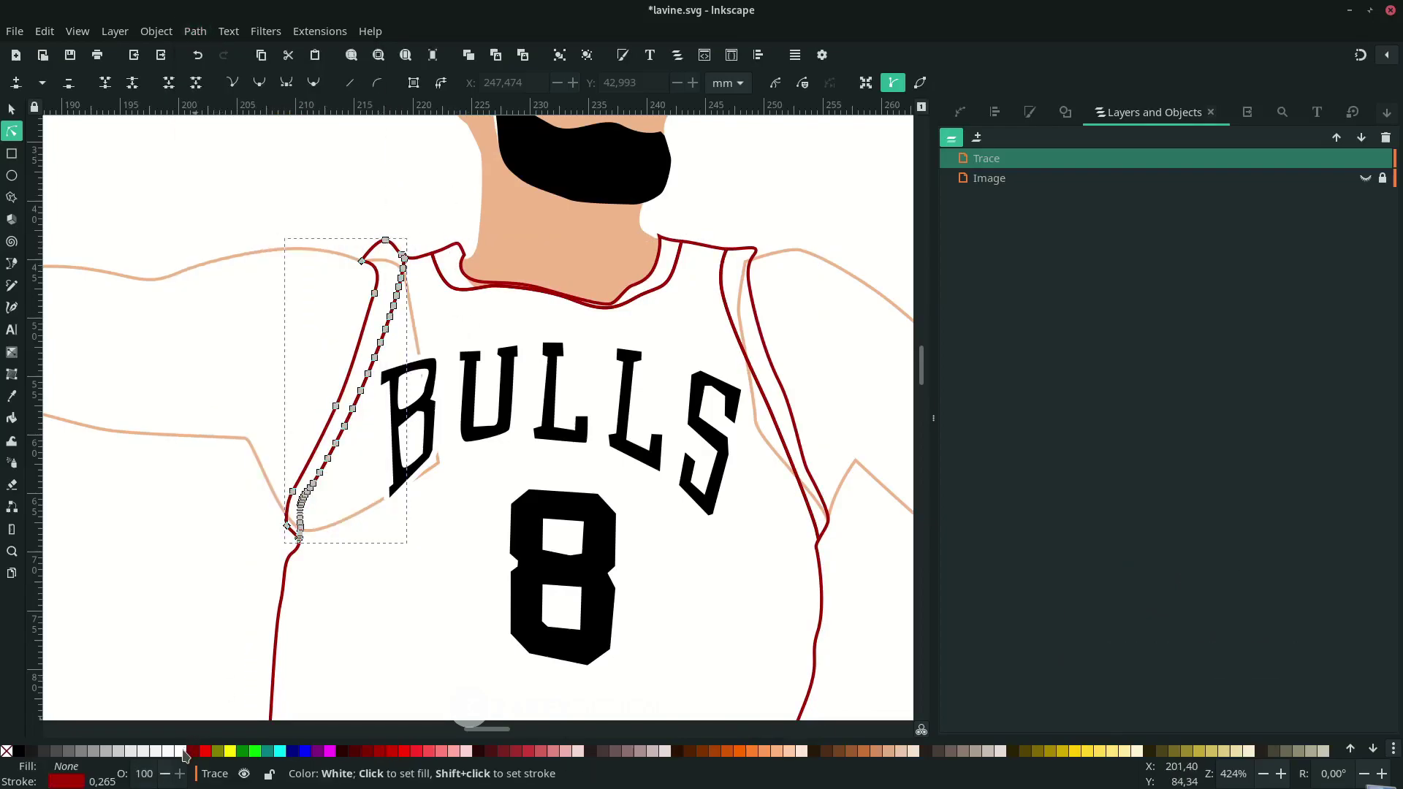
- Fill the straps and collar white and swap the body's red outline into fill
left_click(185, 755)
key("Tab")
left_click(185, 755)
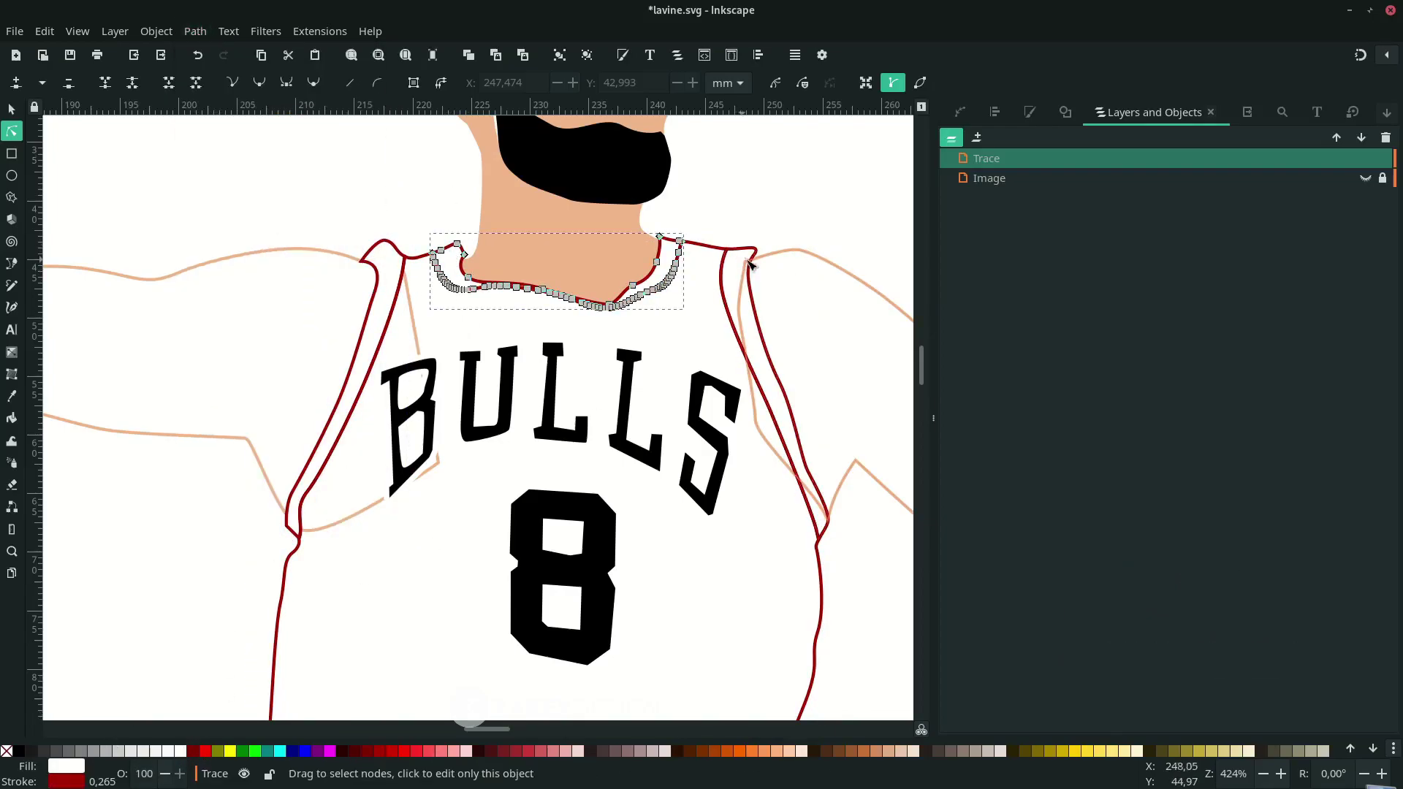
left_click(750, 265, "shift")
left_click(282, 611, "shift")
right_click(71, 765)
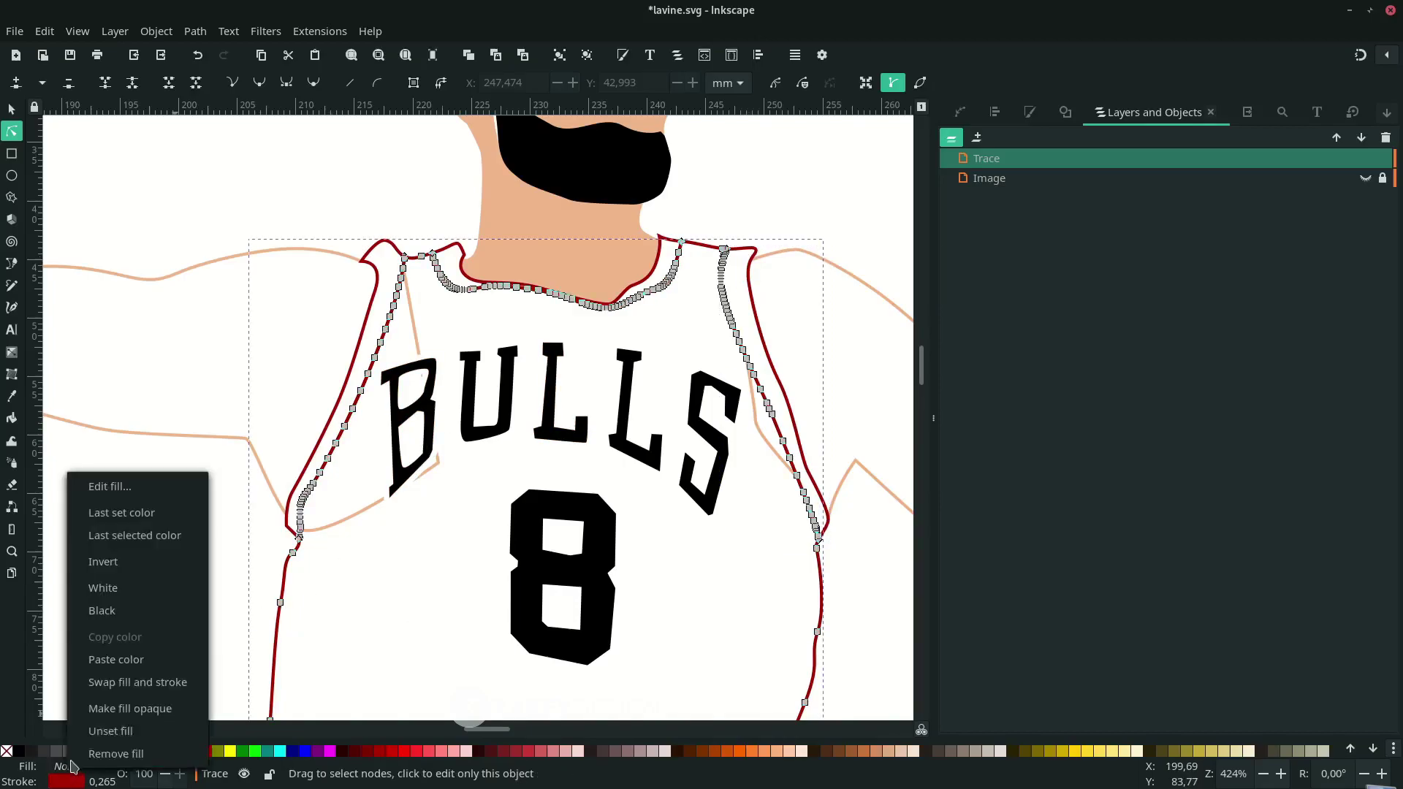
left_click(137, 682)
- Remove the outlines from both white straps and the collar piece
left_click(351, 394)
left_click(555, 296, "shift")
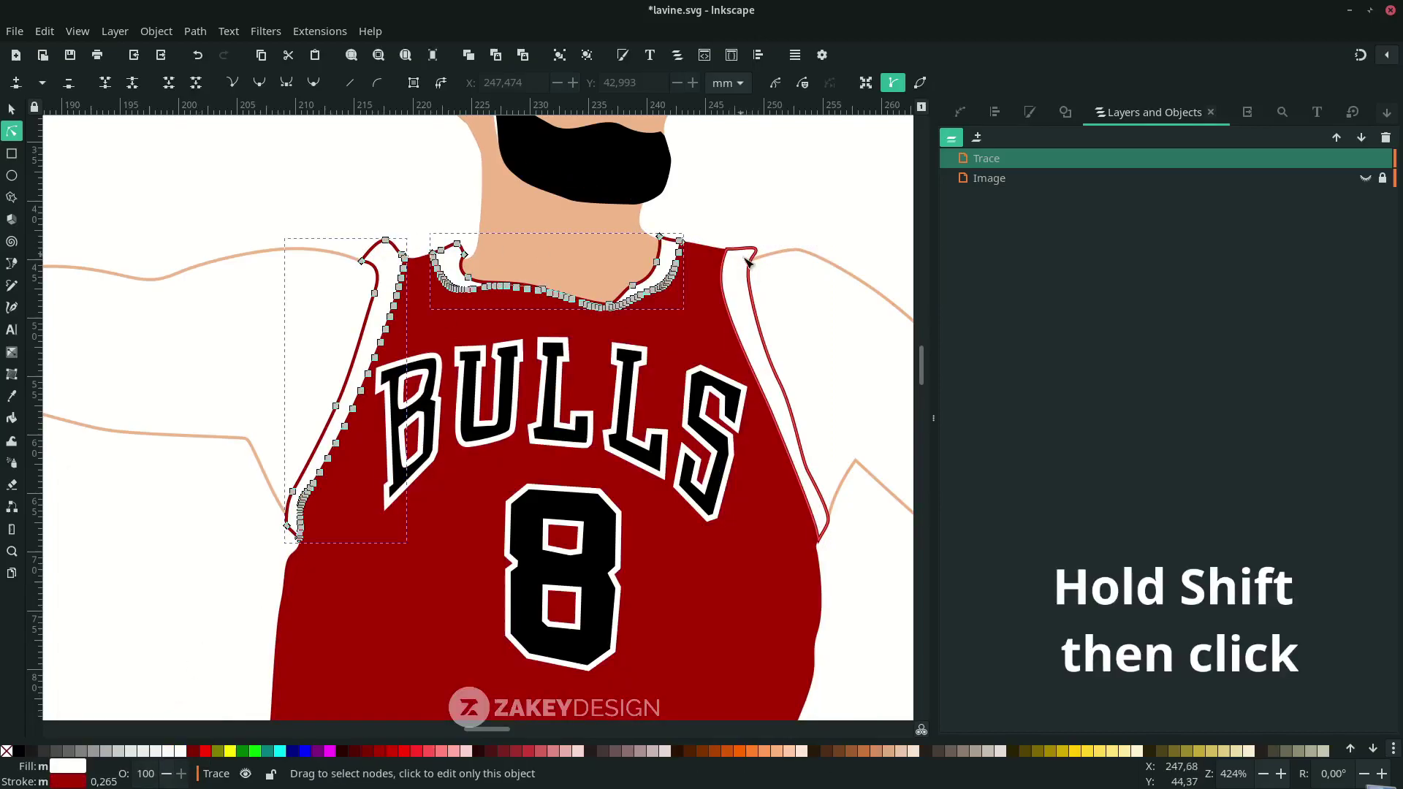
left_click(749, 263, "shift")
right_click(67, 781)
left_click(117, 762)
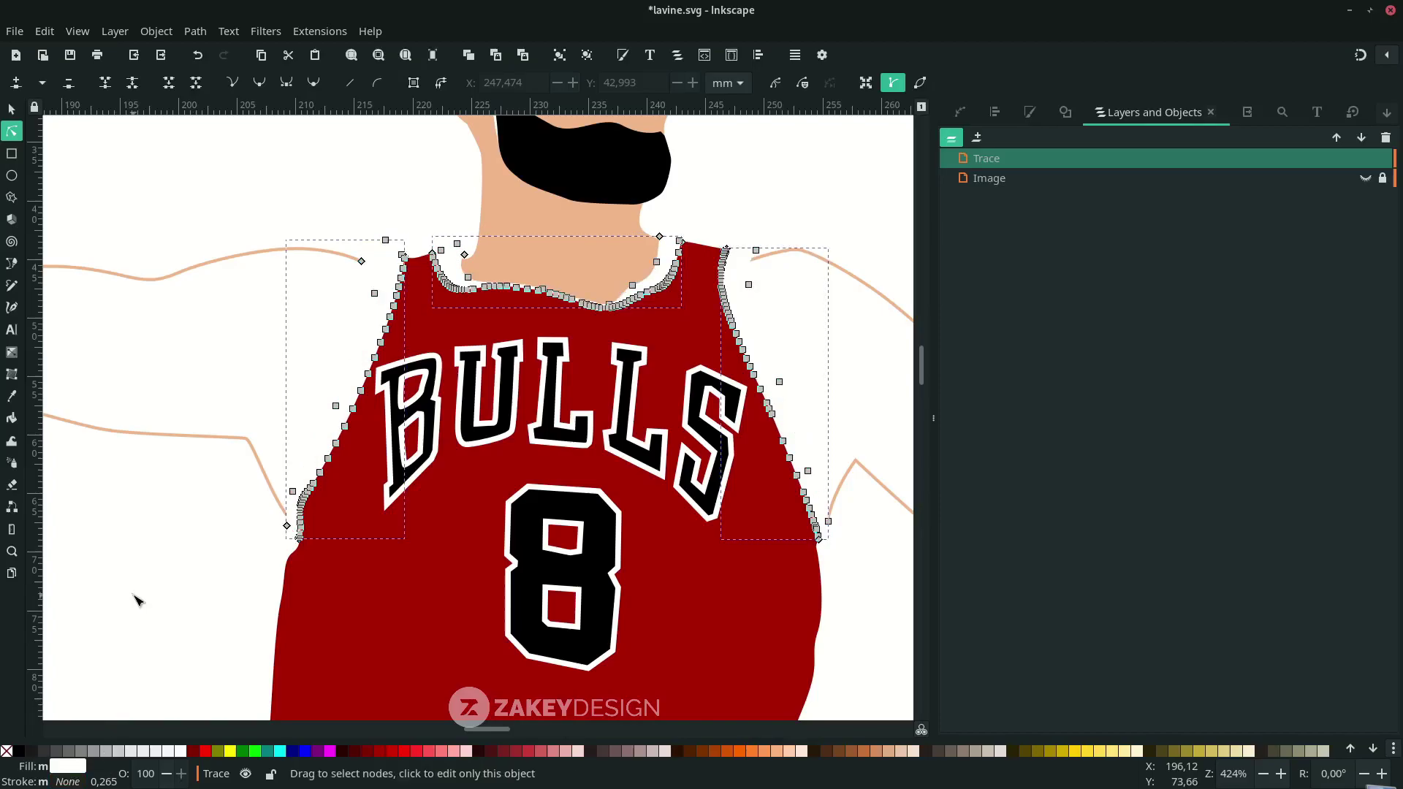
key("Escape")
- Fit the figure in view, select the arm and shoulder, and show the arena photo
key("s")
key("5")
scroll(386, 270, "up", 2)
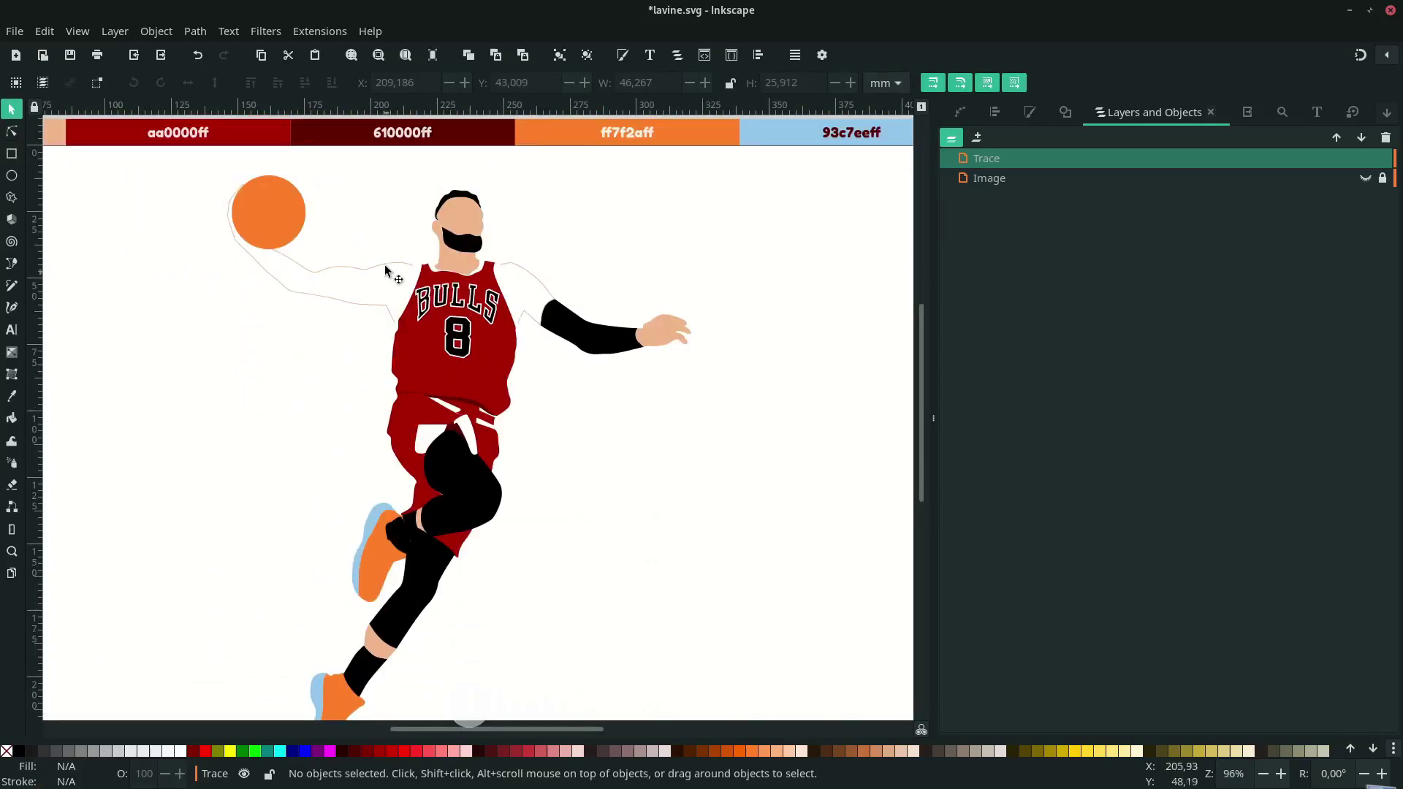
left_click(386, 271)
left_click(534, 274, "shift")
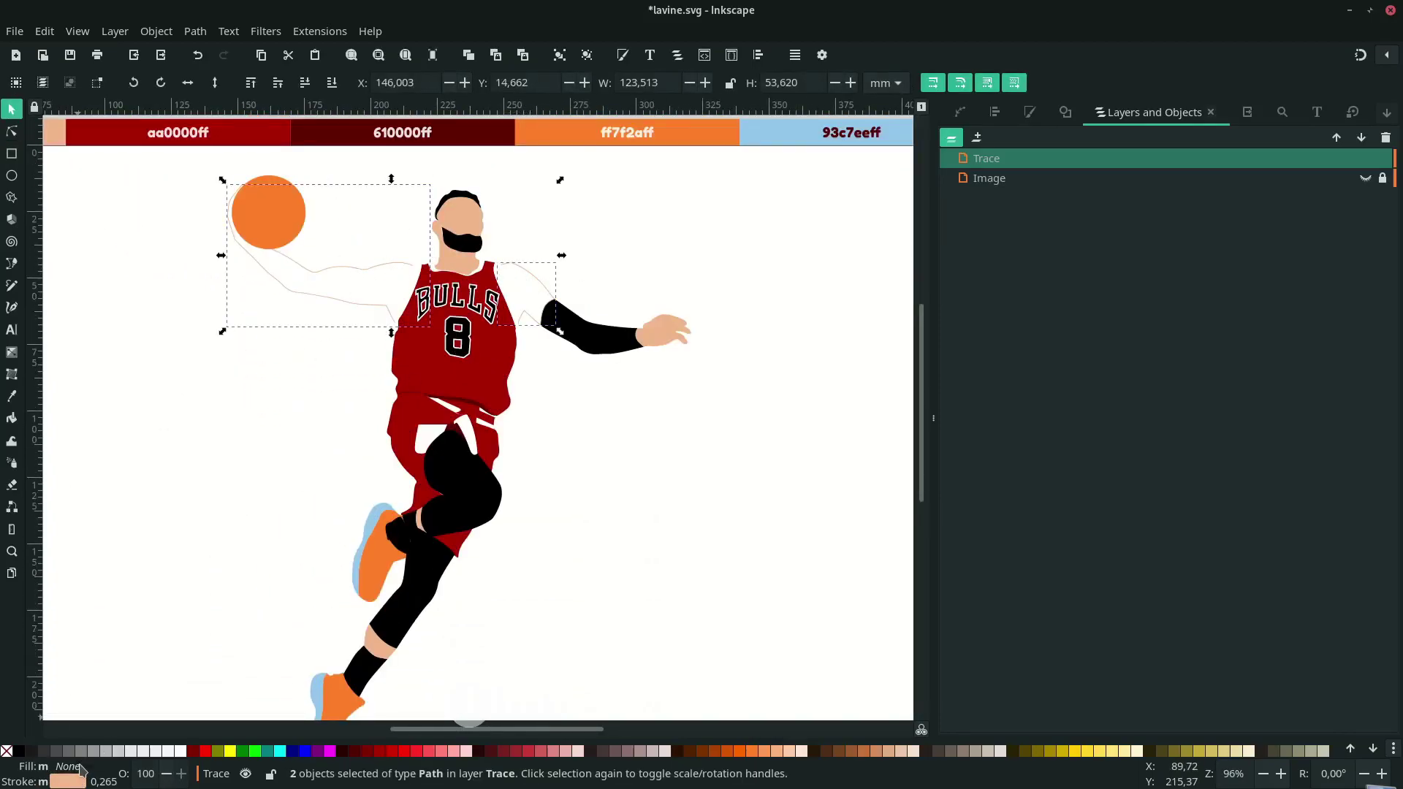
scroll(216, 592, "left", 3)
left_click(1365, 179)
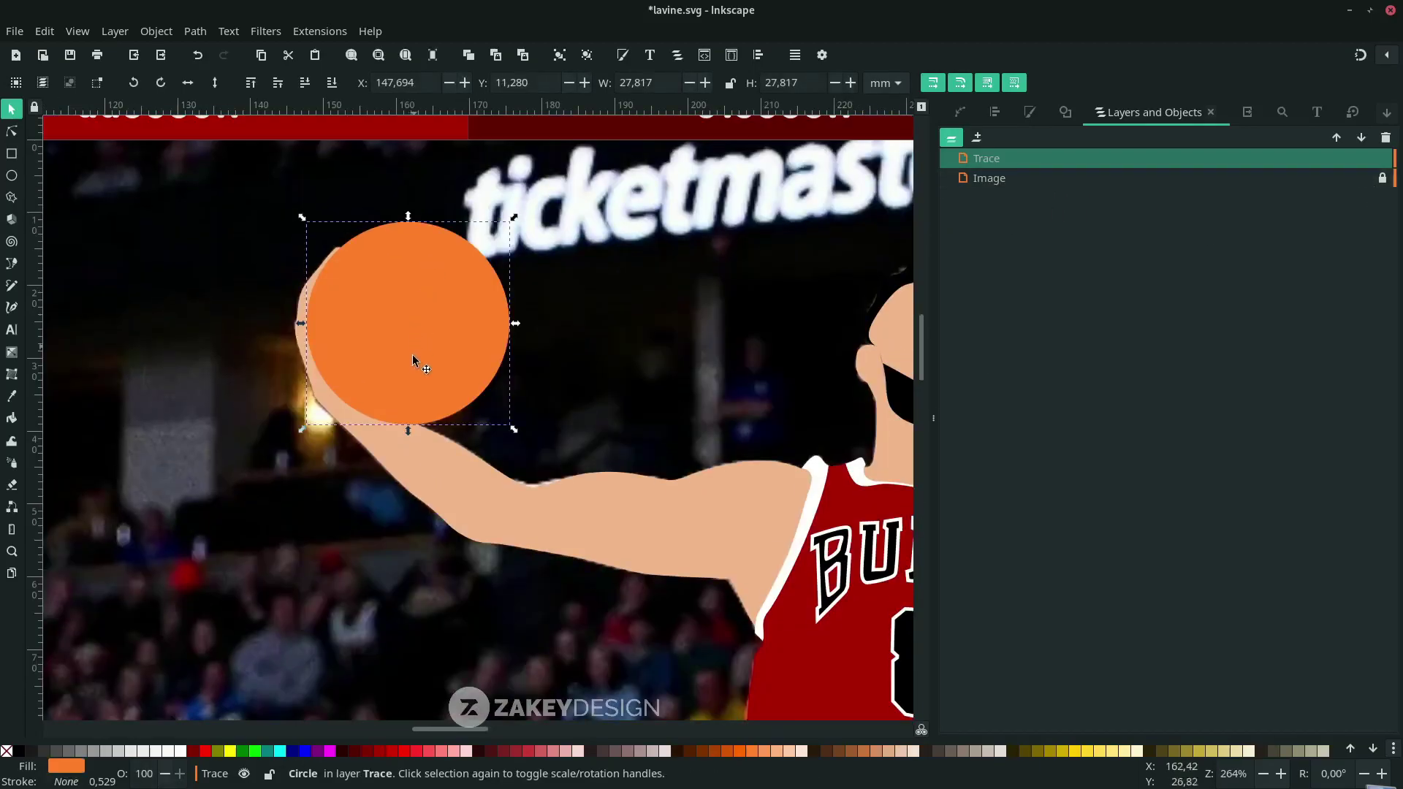
- Remove the arm's fill and turn the ball's orange fill into an outline
left_click(472, 506)
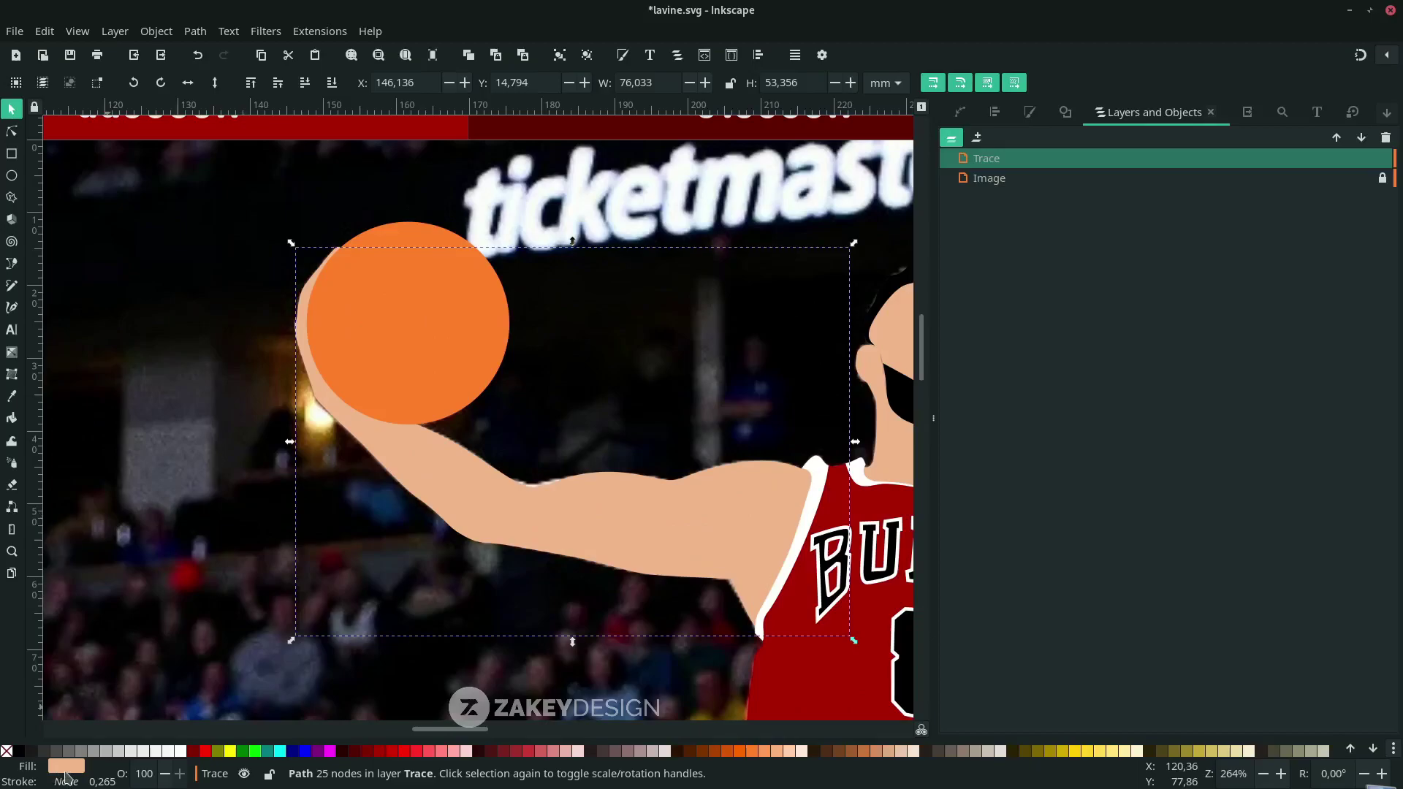
right_click(65, 777)
left_click(132, 687)
left_click(387, 371)
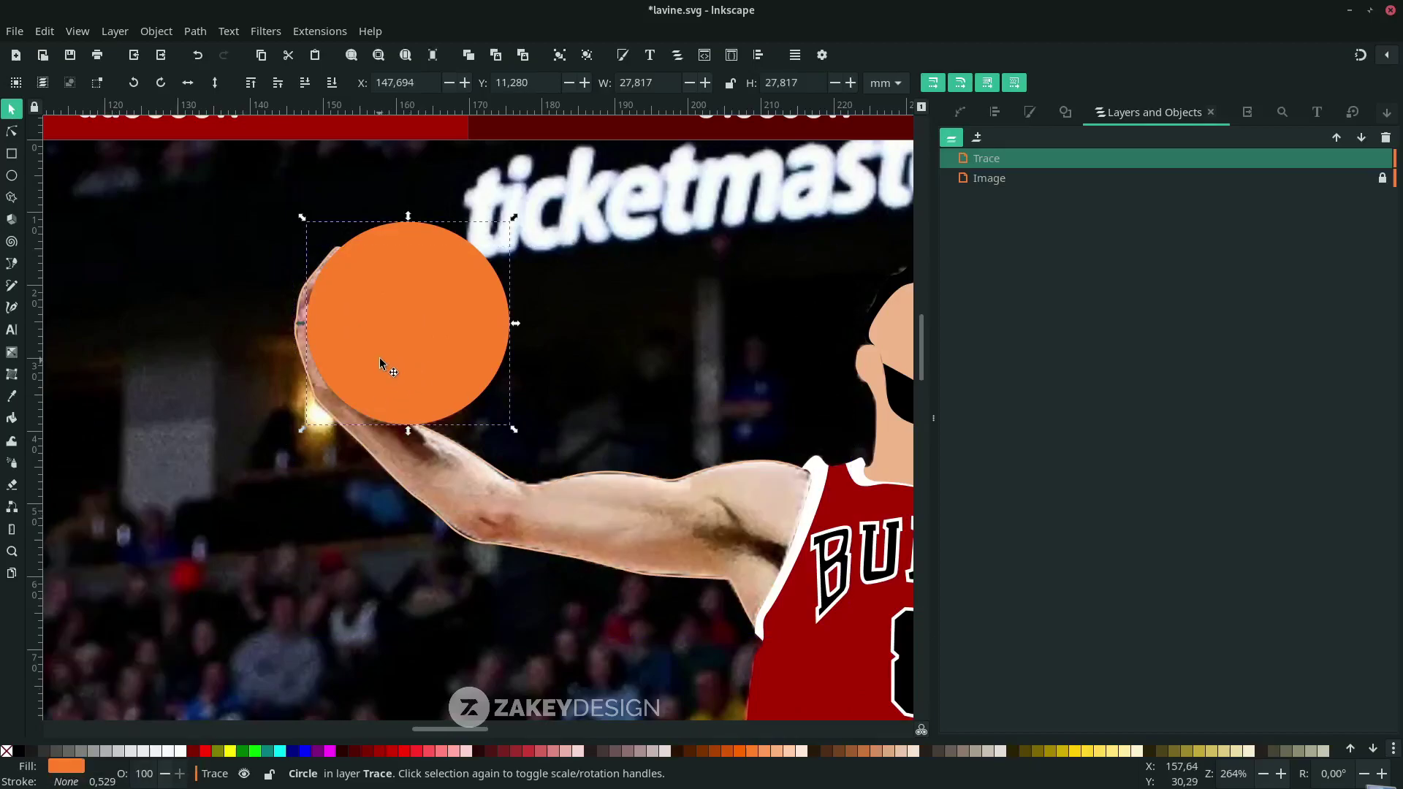
right_click(63, 769)
left_click(132, 686)
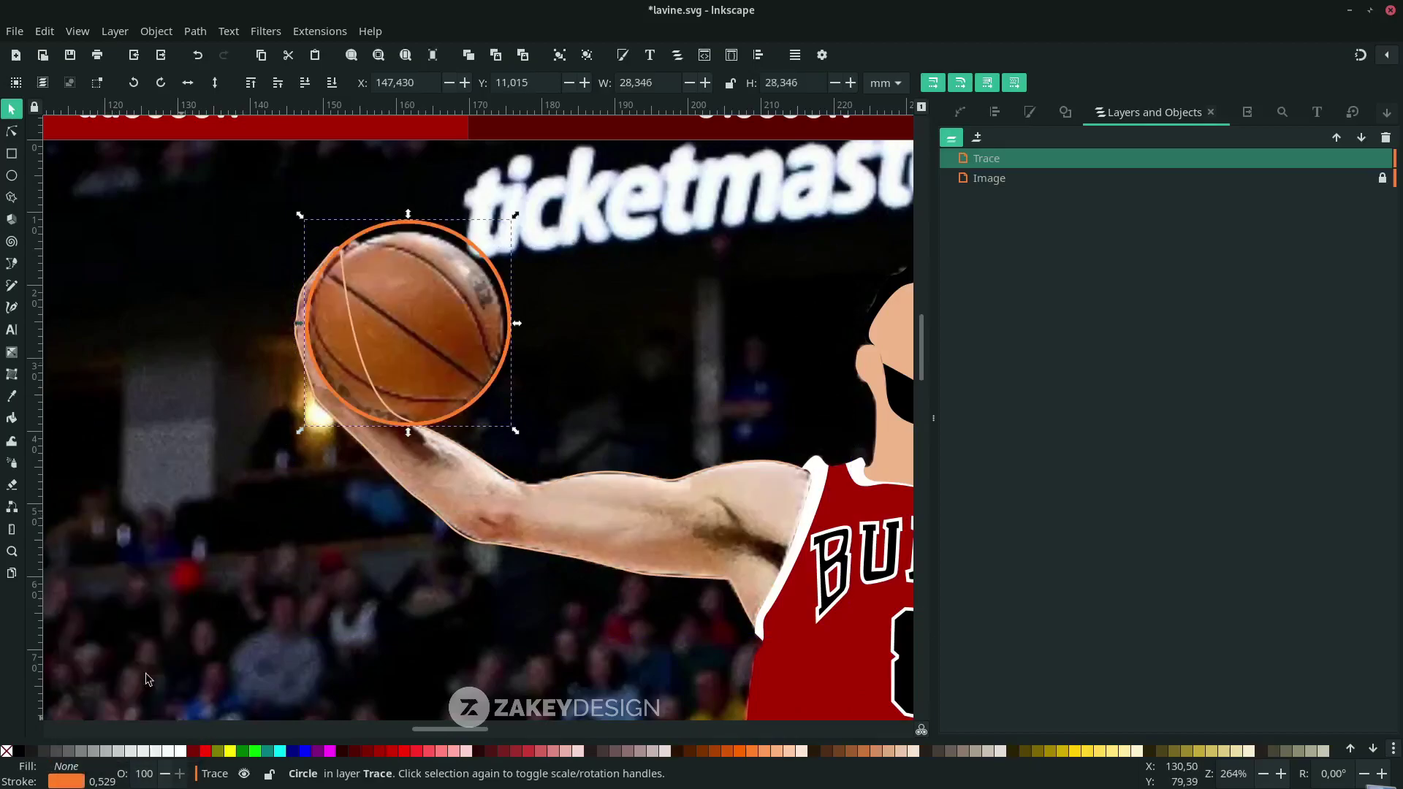
- Shrink the ball circle slightly and move it onto the photo's ball
scroll(349, 335, "up", 1)
left_click(622, 330)
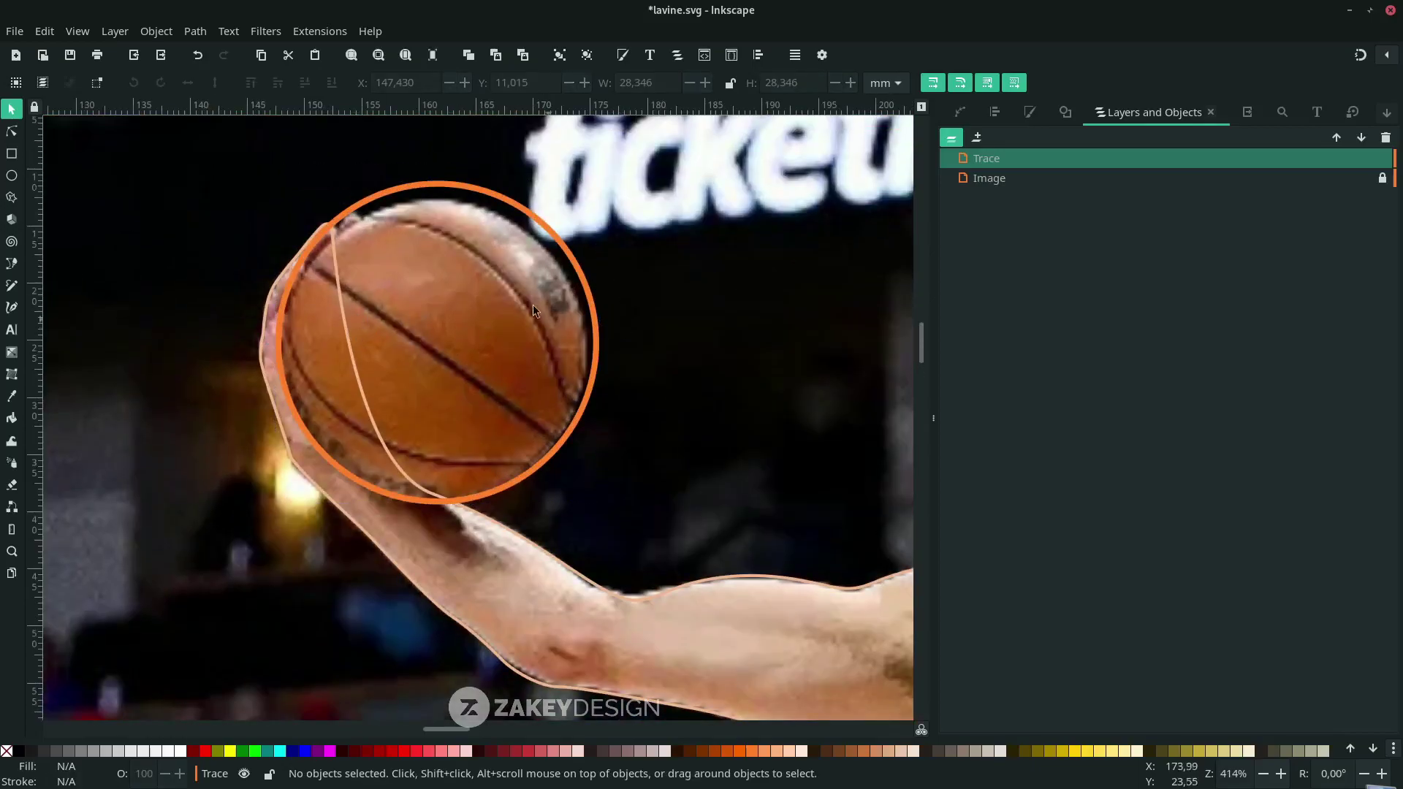
left_click(426, 188)
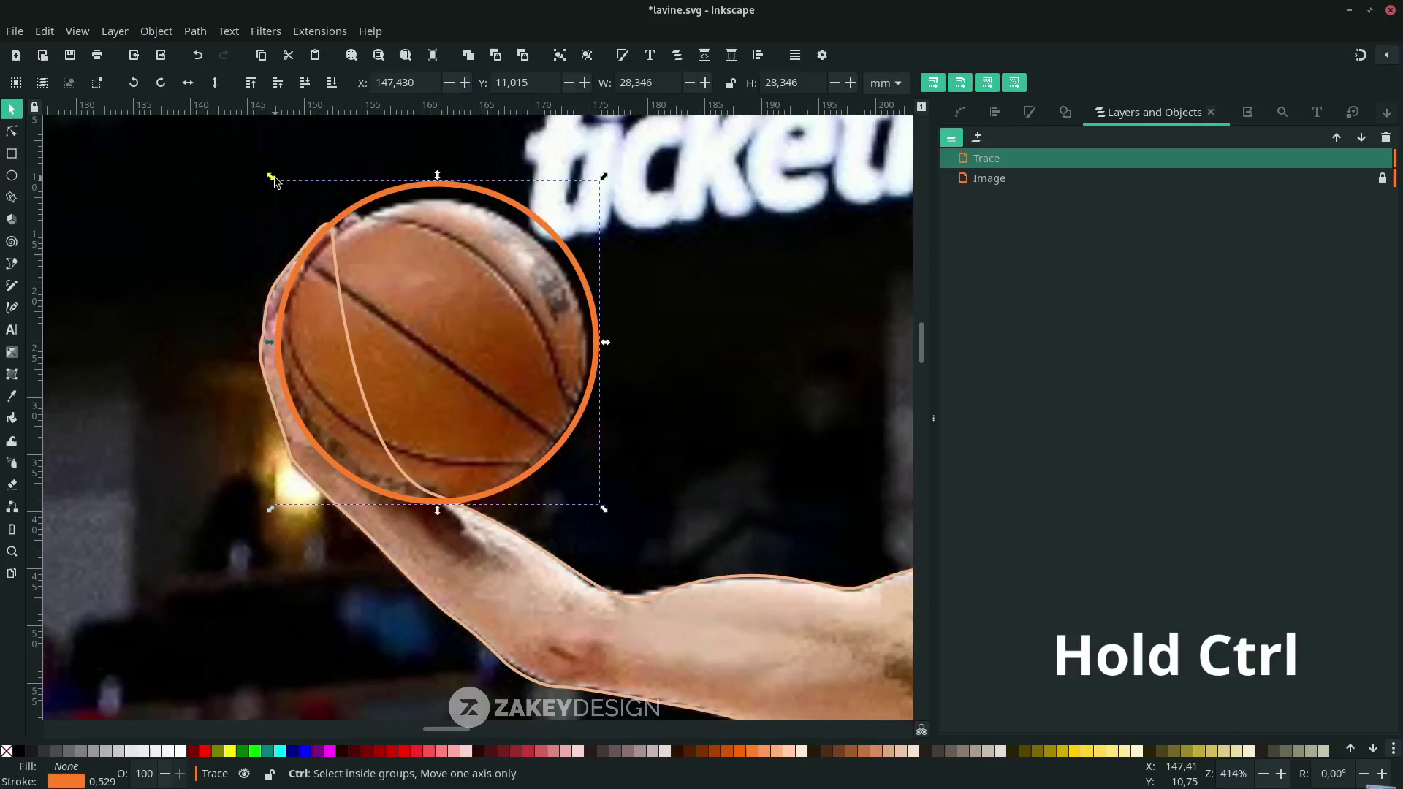
left_click_drag(274, 178, 280, 196)
left_click_drag(365, 208, 370, 211)
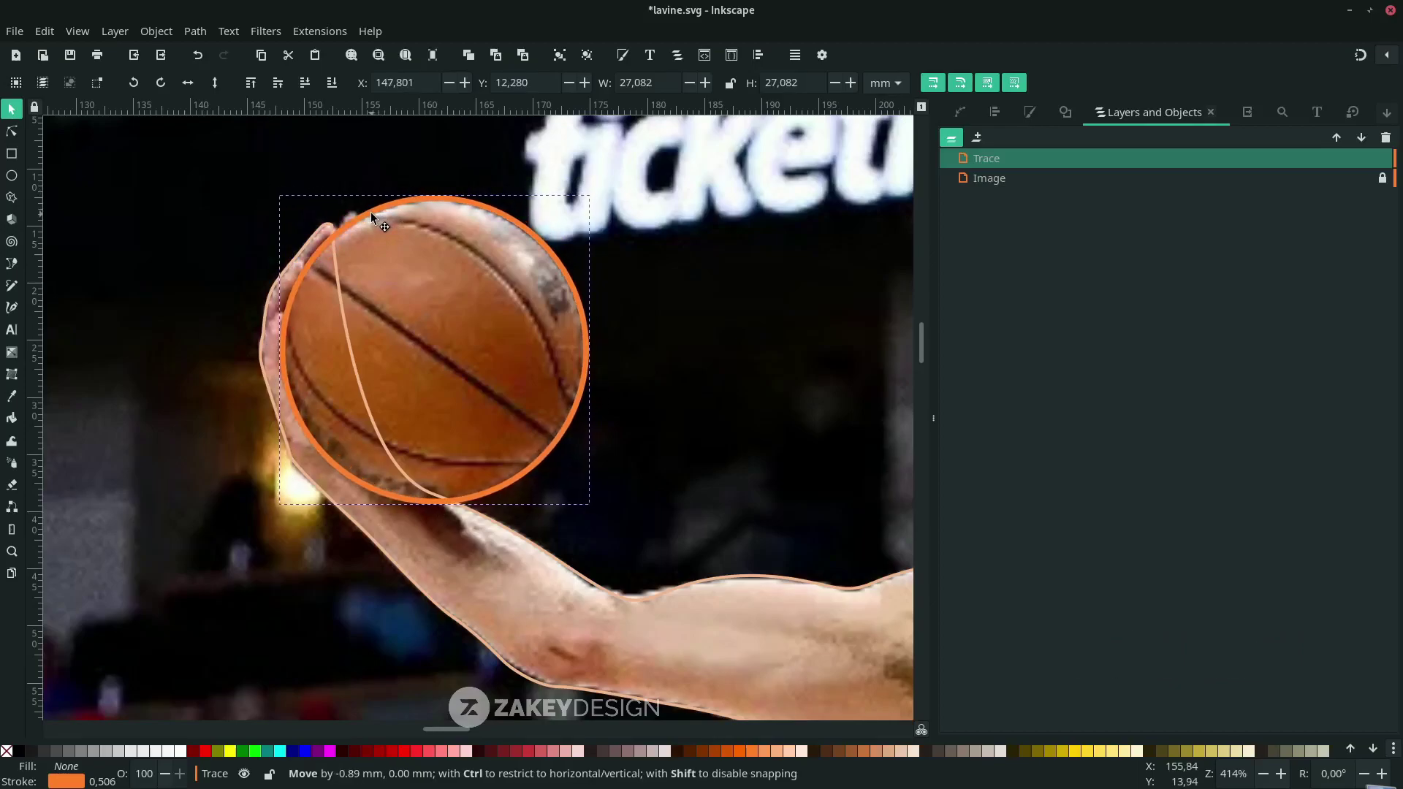
- Draw three curved seam lines across the basketball
key("b")
left_click(357, 213)
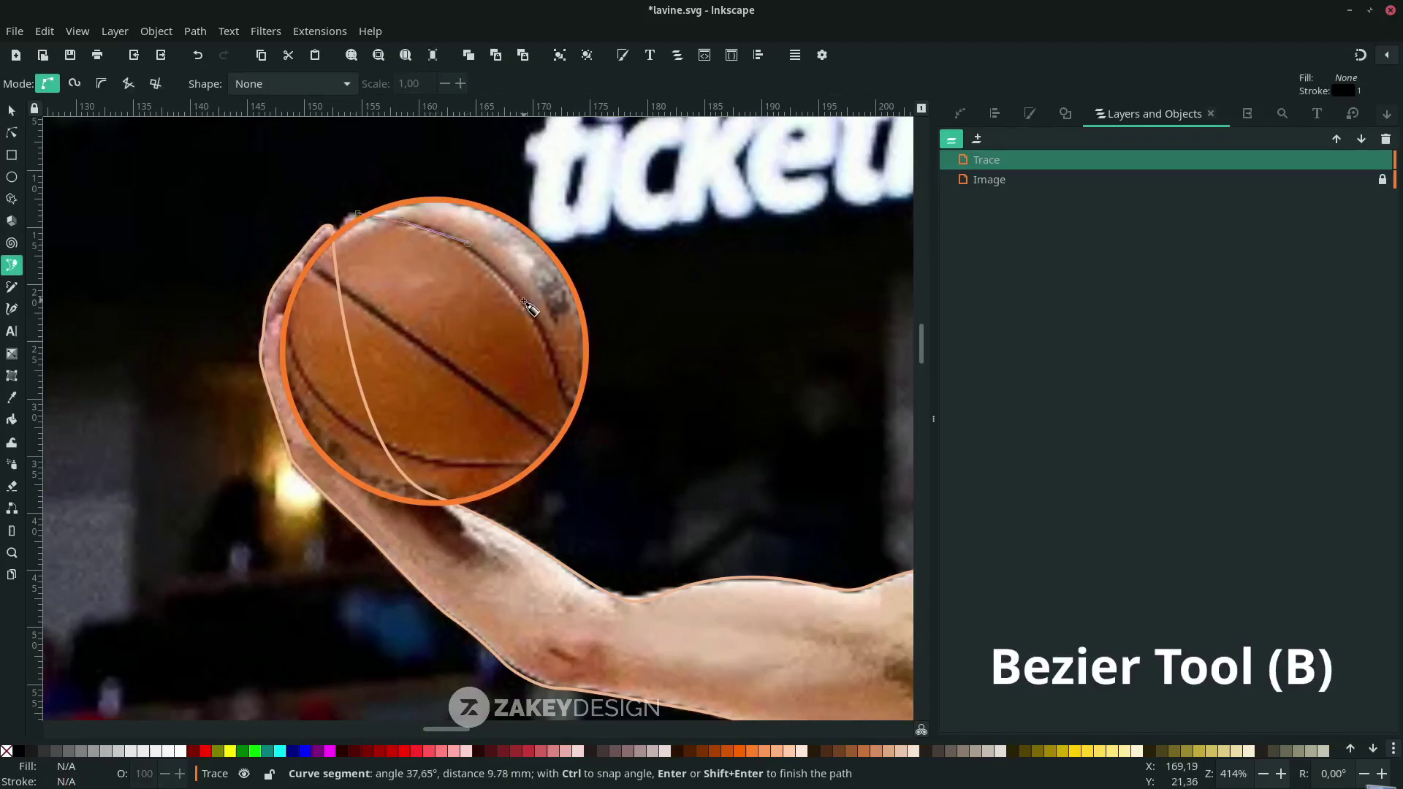
left_click_drag(576, 409, 667, 511)
right_click(548, 420)
left_click(299, 255)
right_click(626, 491)
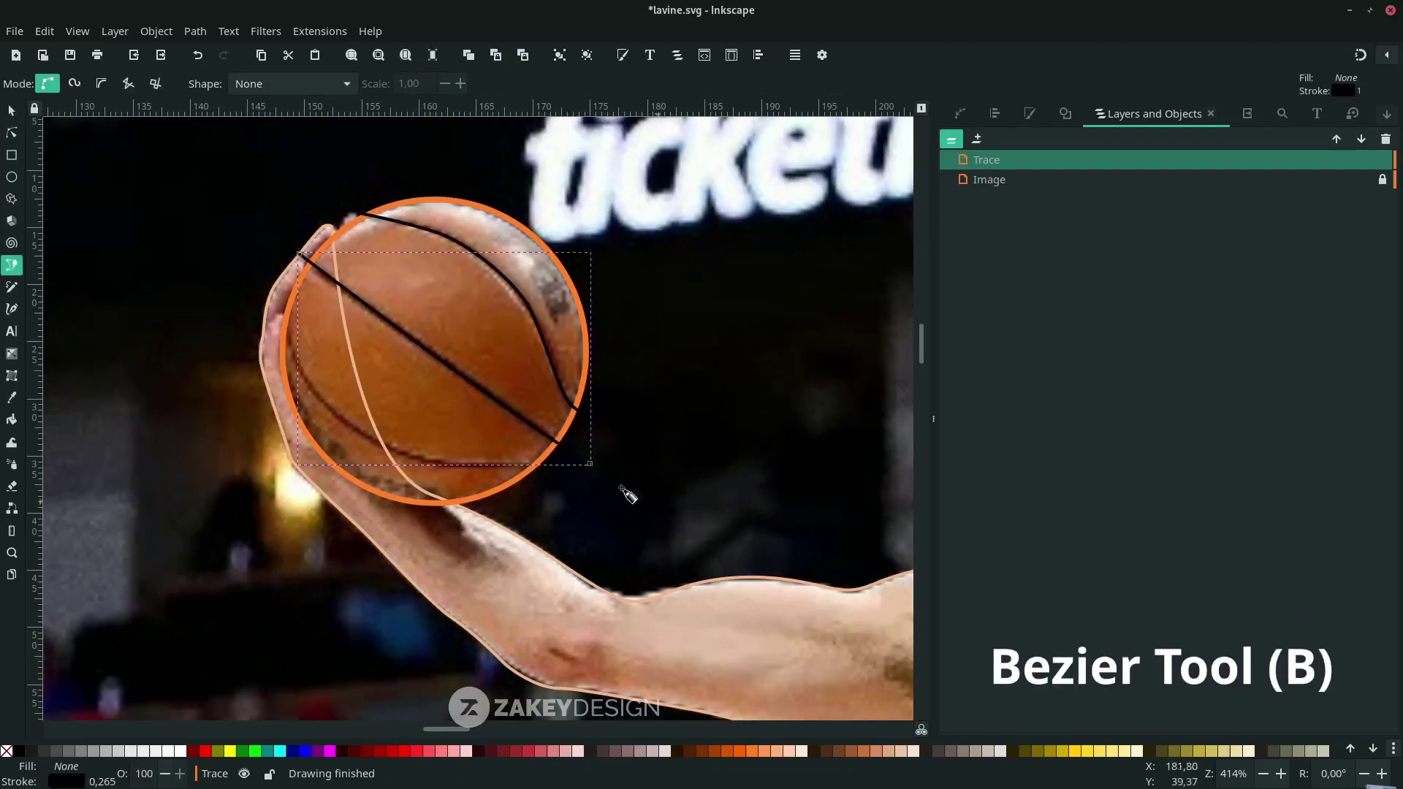
left_click(284, 303)
mouse_move(558, 473)
left_mouse_down()
mouse_move(618, 492)
mouse_move(611, 501)
left_mouse_up()
right_click(611, 501)
- Set the seam stroke width to 3
key("n")
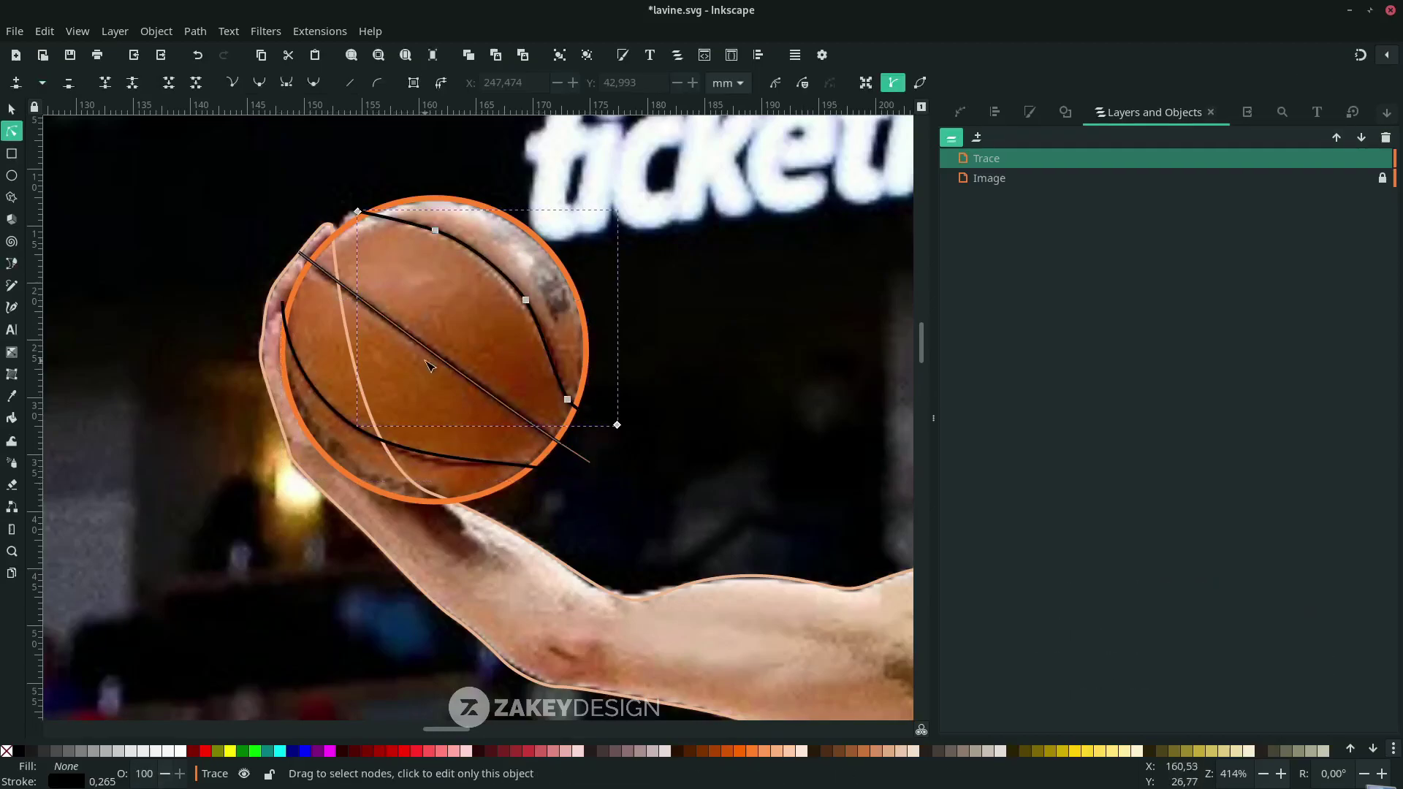
left_click(623, 59)
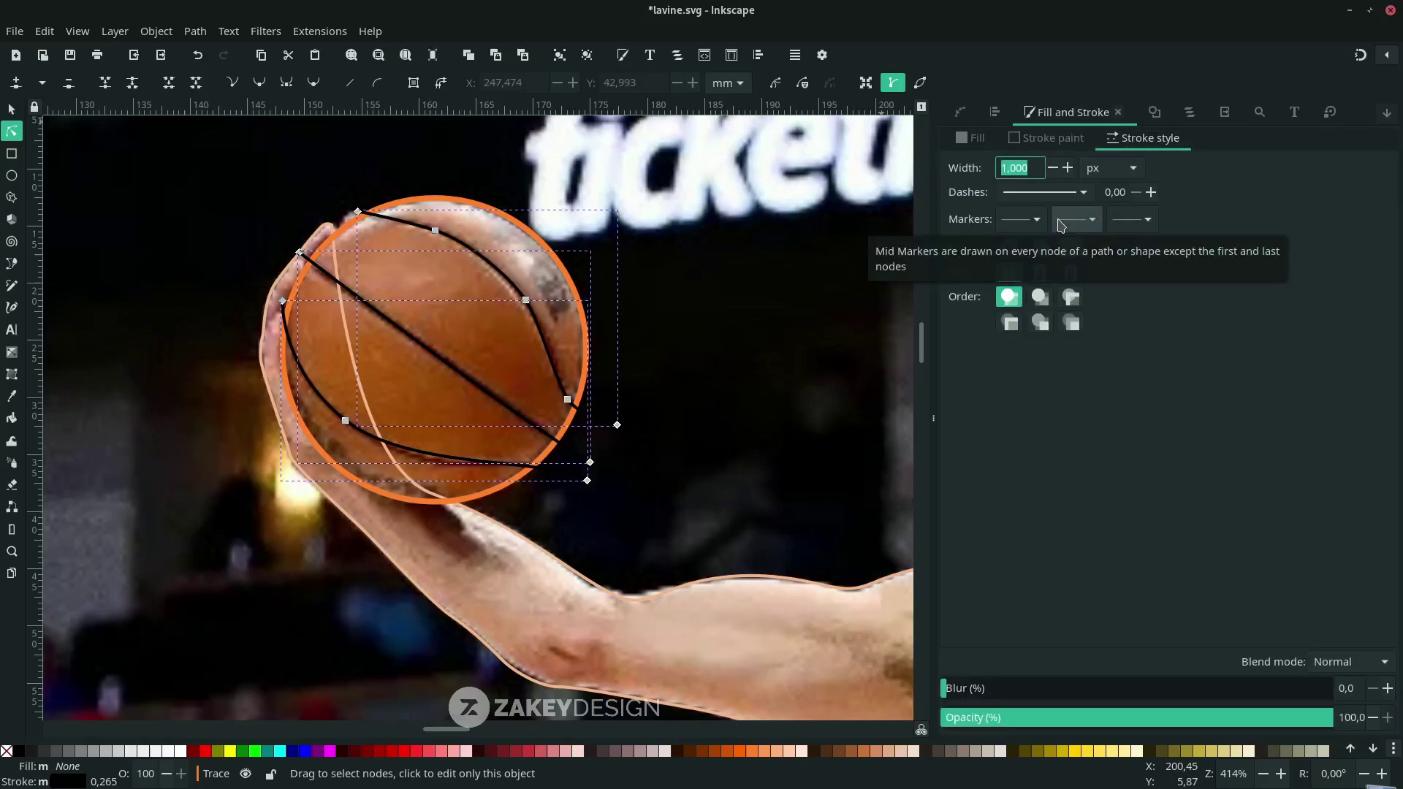
type("3")
key("Return")
- Restore the ball's orange fill, duplicate it, and clip the seams inside the ball
key("s")
left_click(576, 285)
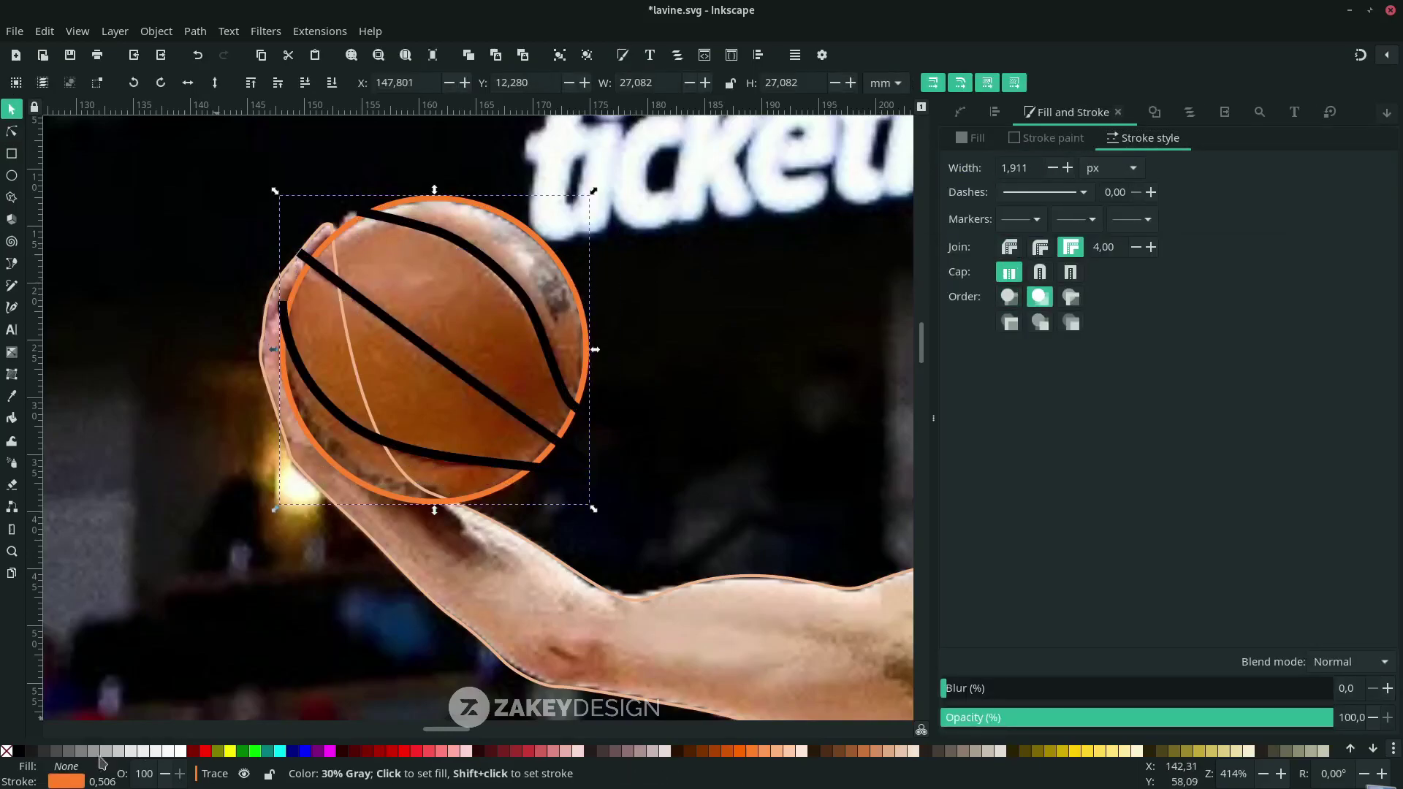
right_click(100, 762)
left_click(132, 670)
key("ctrl+d")
scroll(388, 320, "up", 3)
right_click(387, 320)
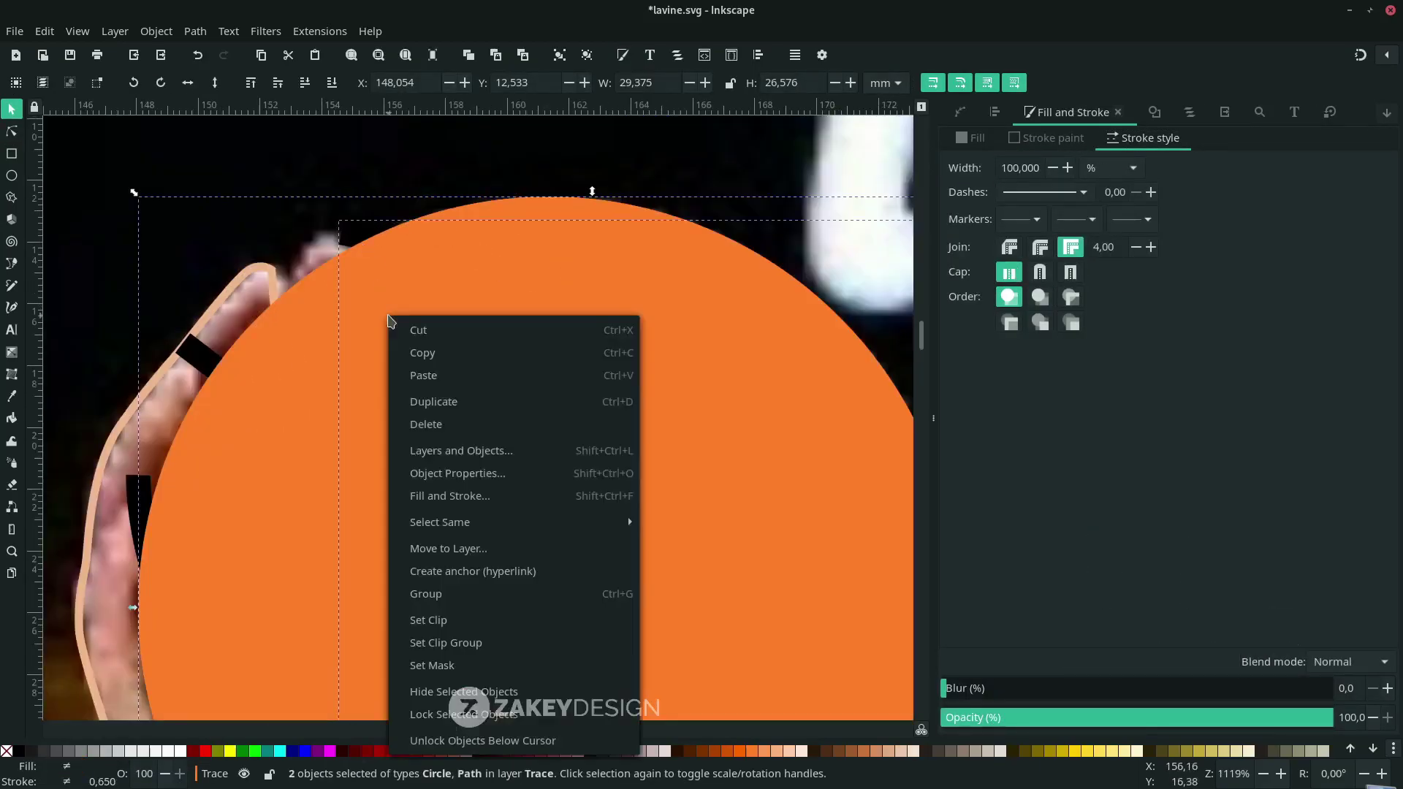
left_click(428, 620)
- Drag a node to reshape the top seam's curve
scroll(489, 255, "down", 2)
scroll(489, 254, "down", 2)
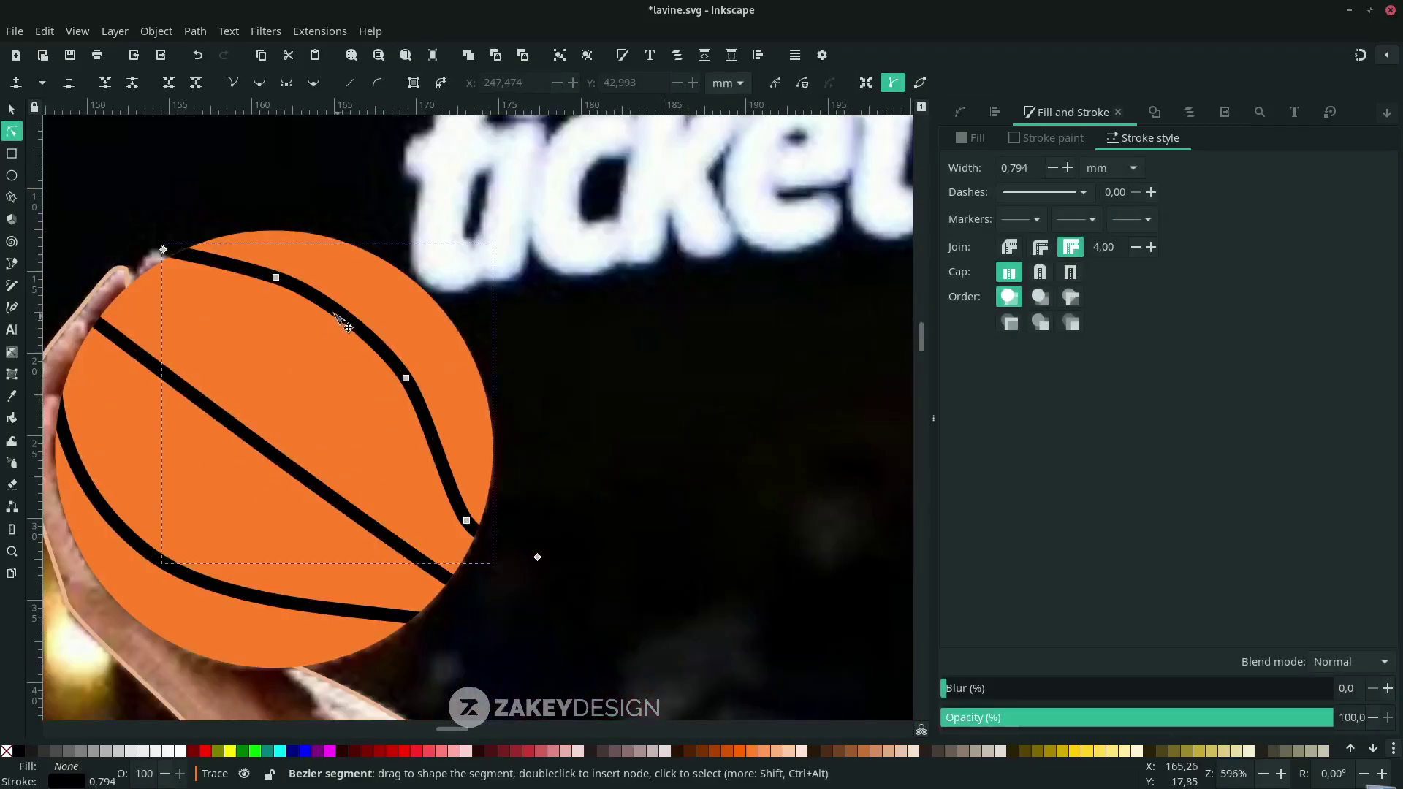
left_click(405, 378)
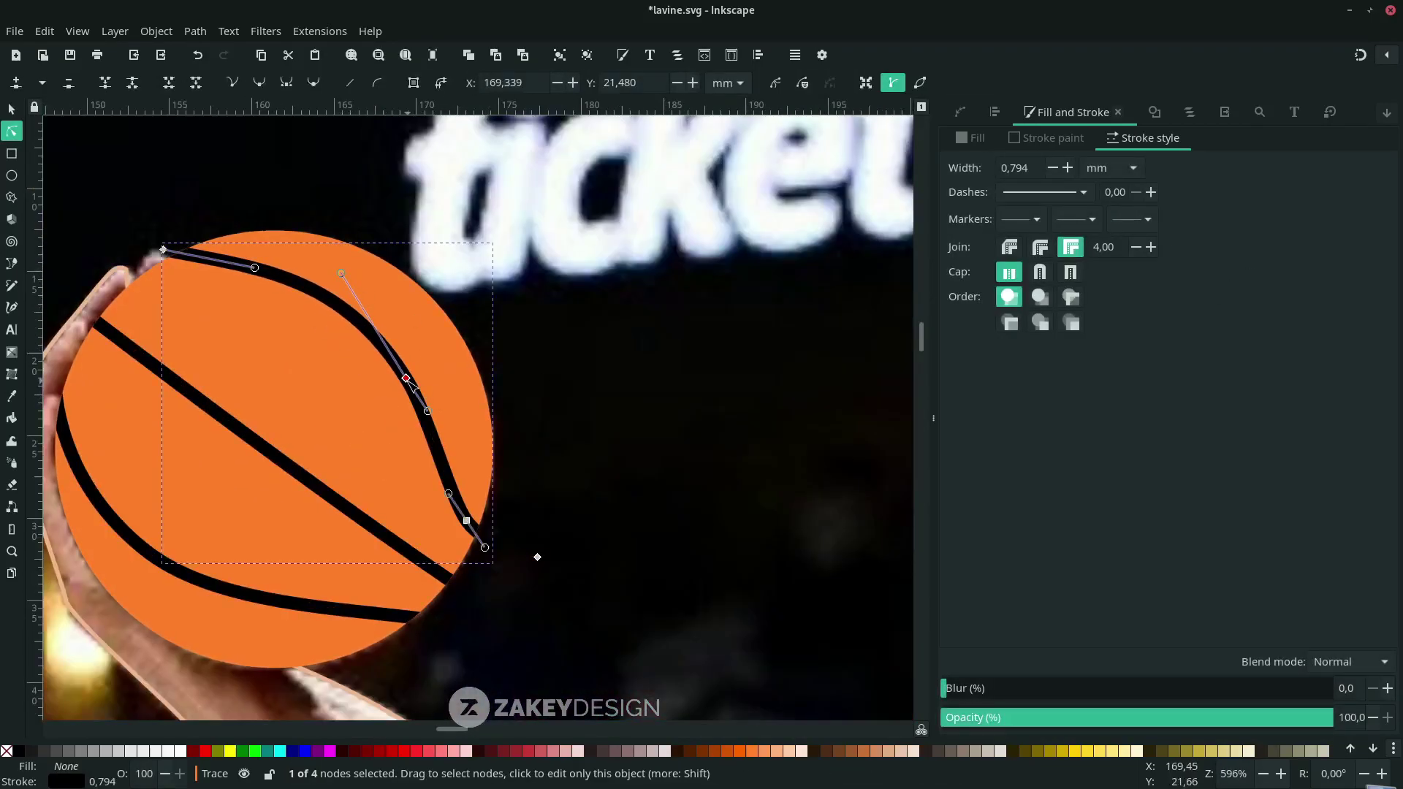
left_click_drag(405, 378, 379, 327)
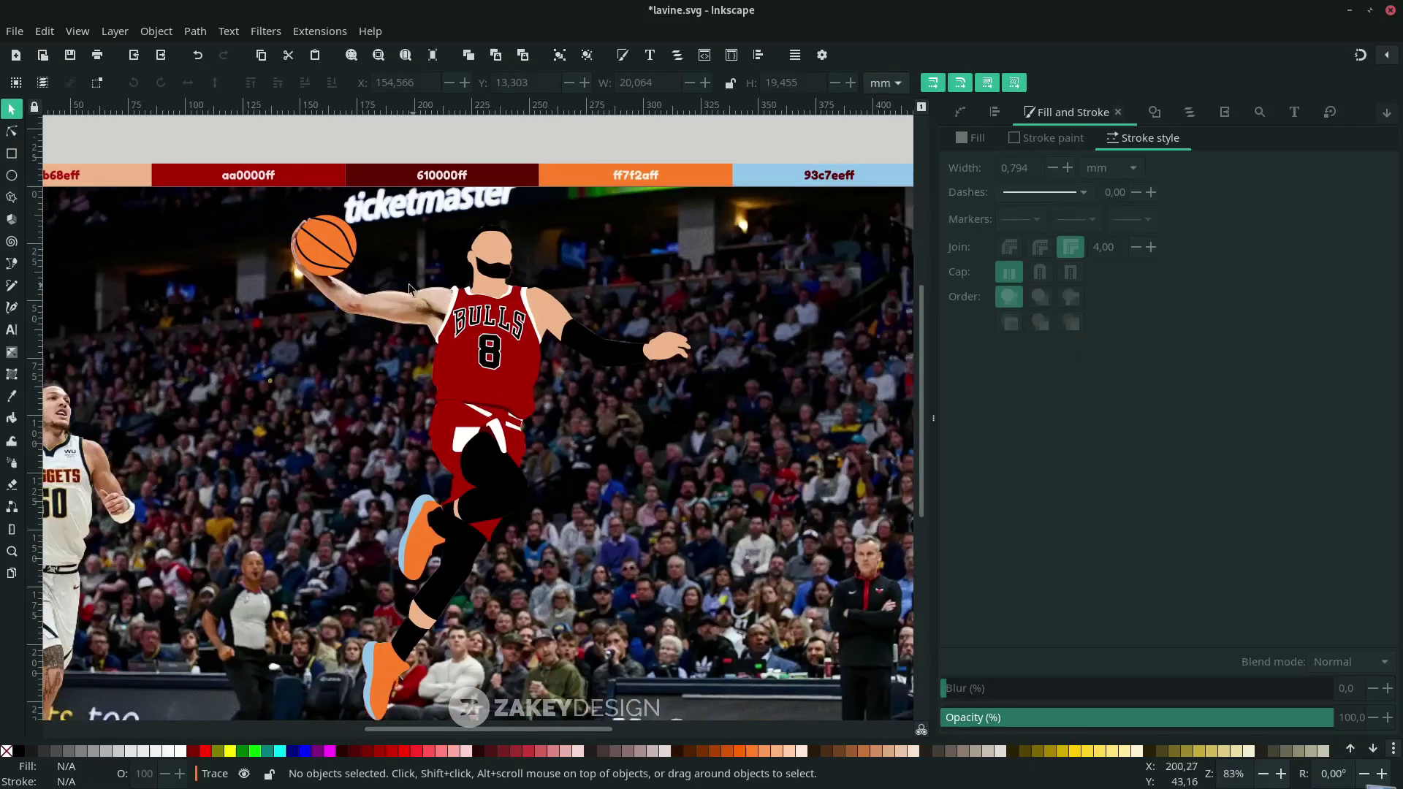
- Hide the Image layer in the Layers and Objects panel, leaving the player on white
right_click(88, 751)
left_click(1189, 112)
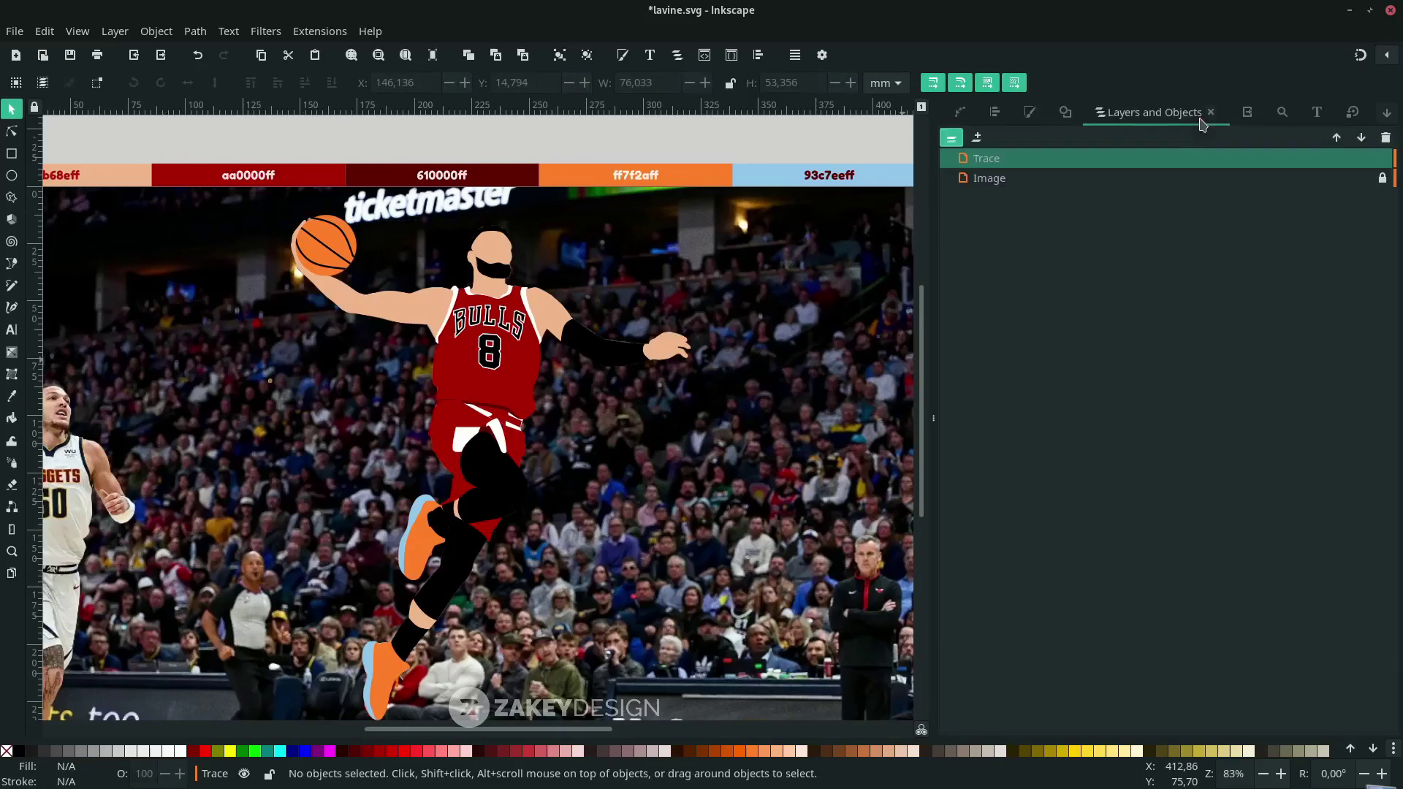
left_click(1365, 178)
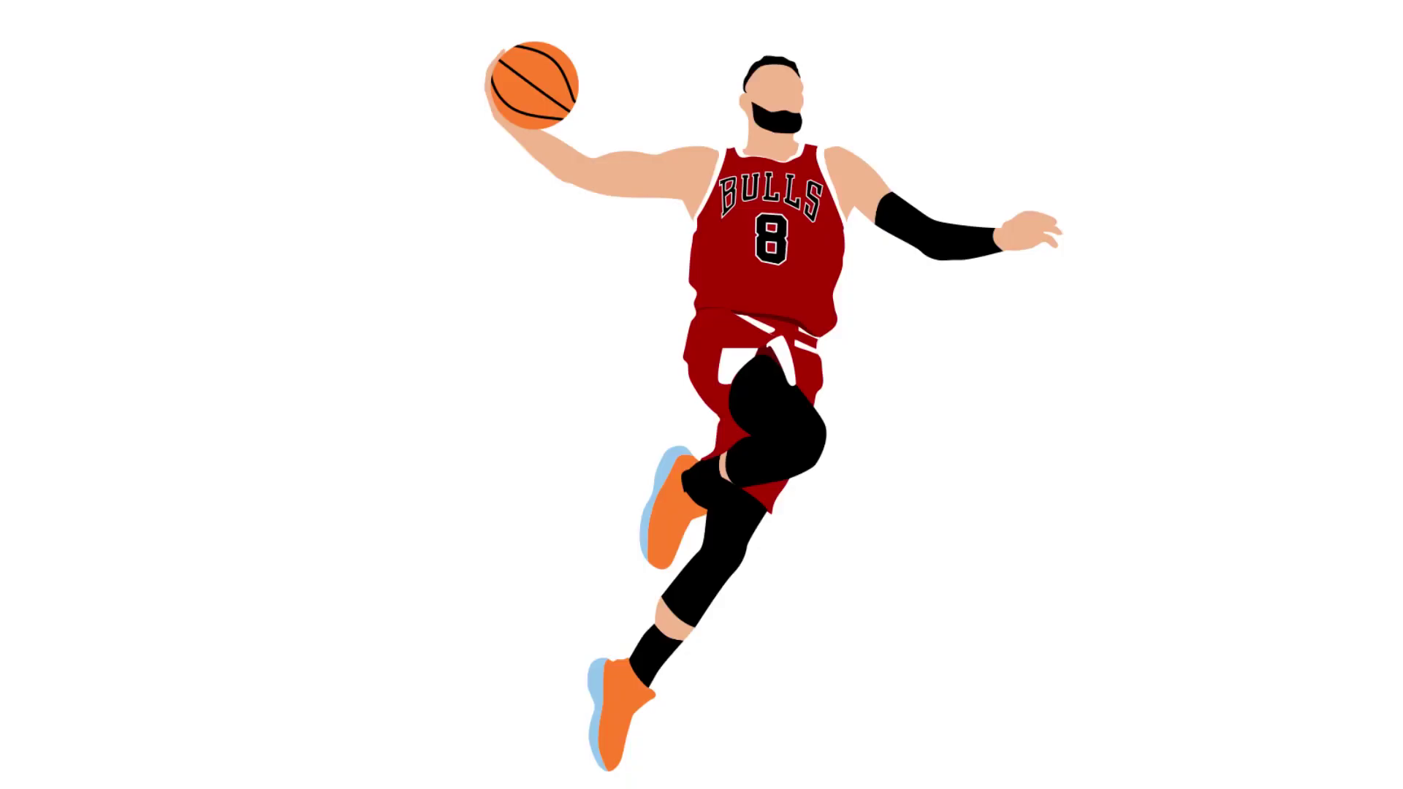